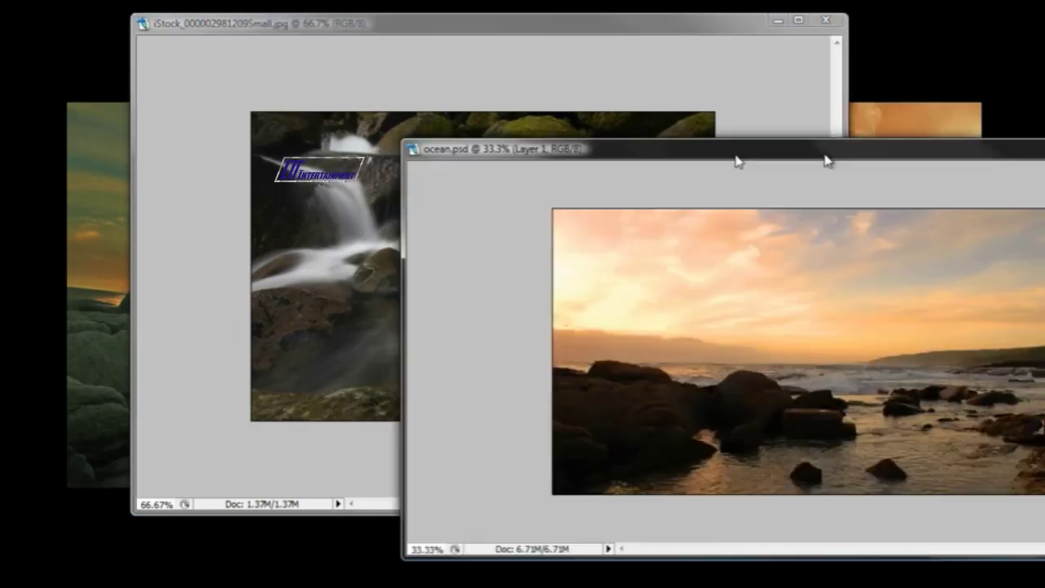
pyautogui.moveTo(827, 158); pyautogui.dragTo(476, 114)
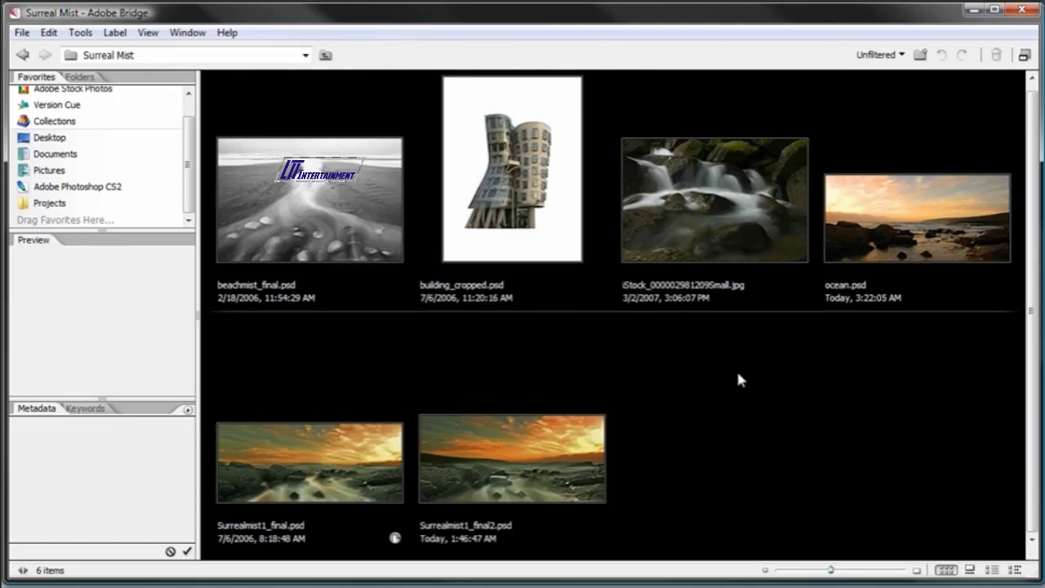
# Open ocean.psd from the Surreal Mist folder in Photoshop and enlarge its document window around the image.
pyautogui.click(905, 234)
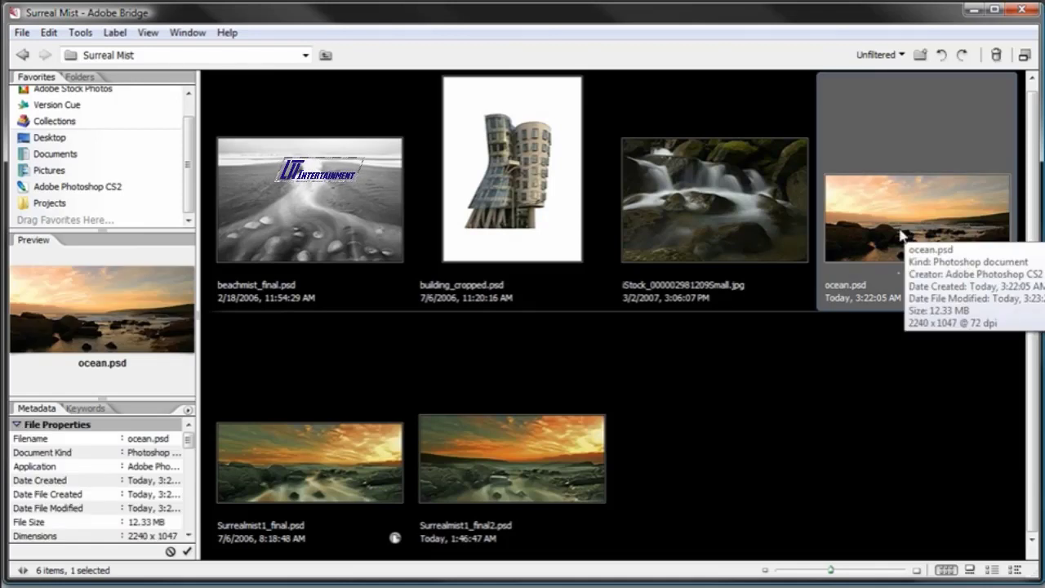
pyautogui.doubleClick(903, 234)
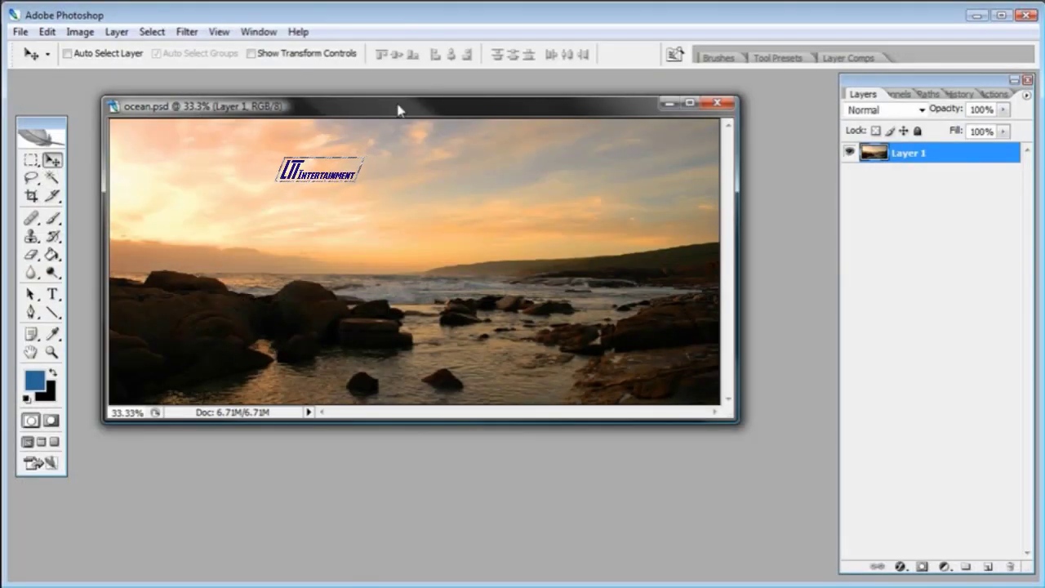
pyautogui.moveTo(397, 107); pyautogui.dragTo(368, 93)
pyautogui.moveTo(707, 407); pyautogui.dragTo(830, 555)
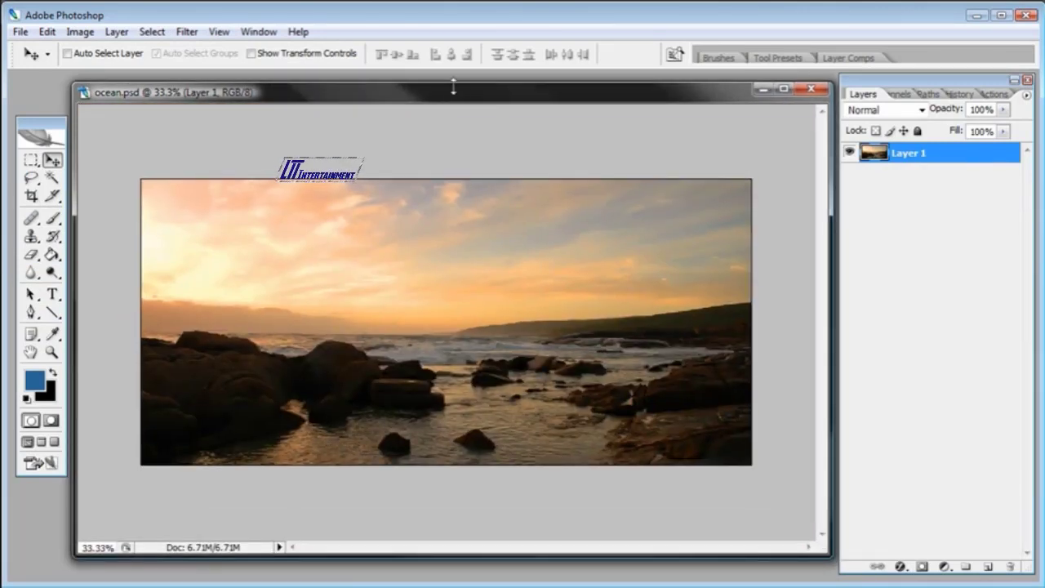
pyautogui.moveTo(452, 86); pyautogui.dragTo(453, 117)
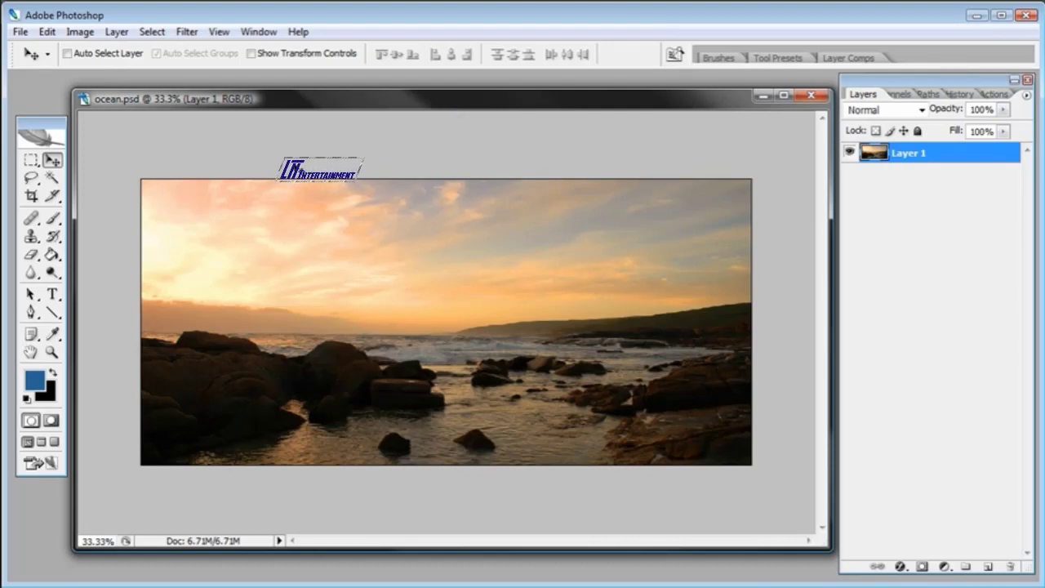
# Start a Shadow/Highlight adjustment on the ocean photo and set the Shadows amount to 65%.
pyautogui.click(90, 36)
pyautogui.moveTo(93, 72)
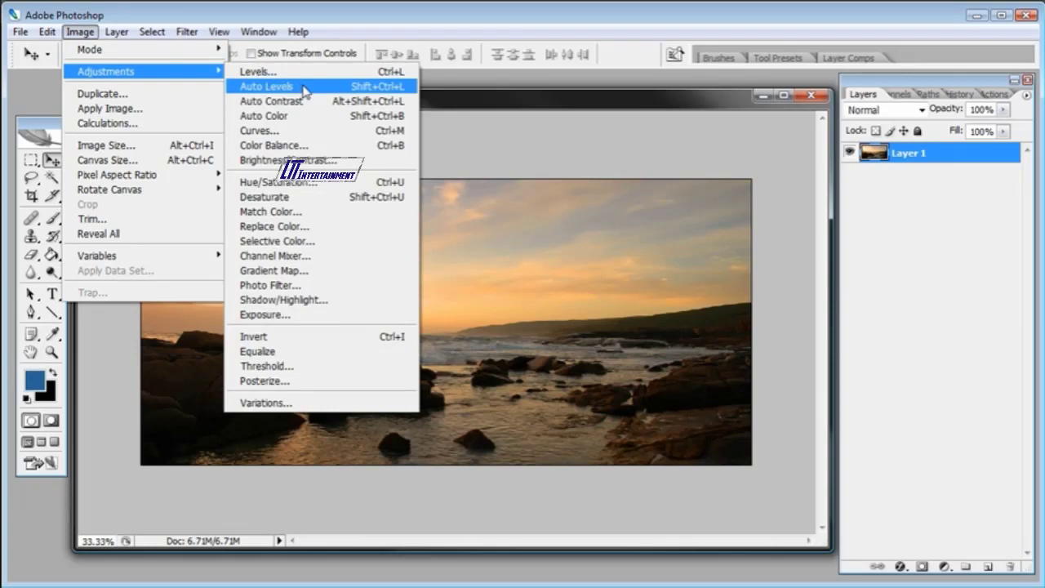
pyautogui.click(285, 300)
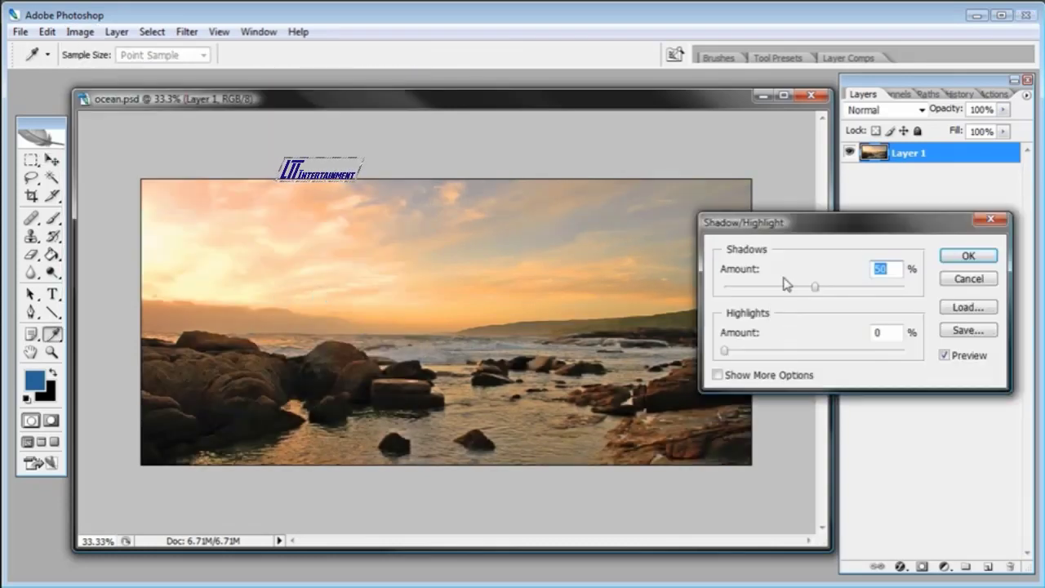
pyautogui.moveTo(801, 230); pyautogui.dragTo(803, 242)
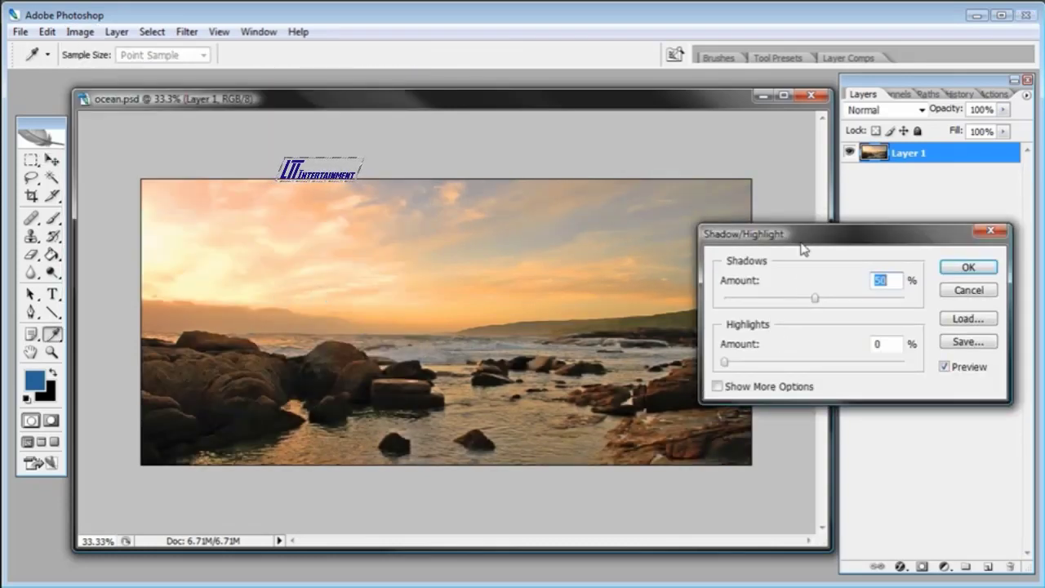
pyautogui.moveTo(812, 299); pyautogui.dragTo(731, 302)
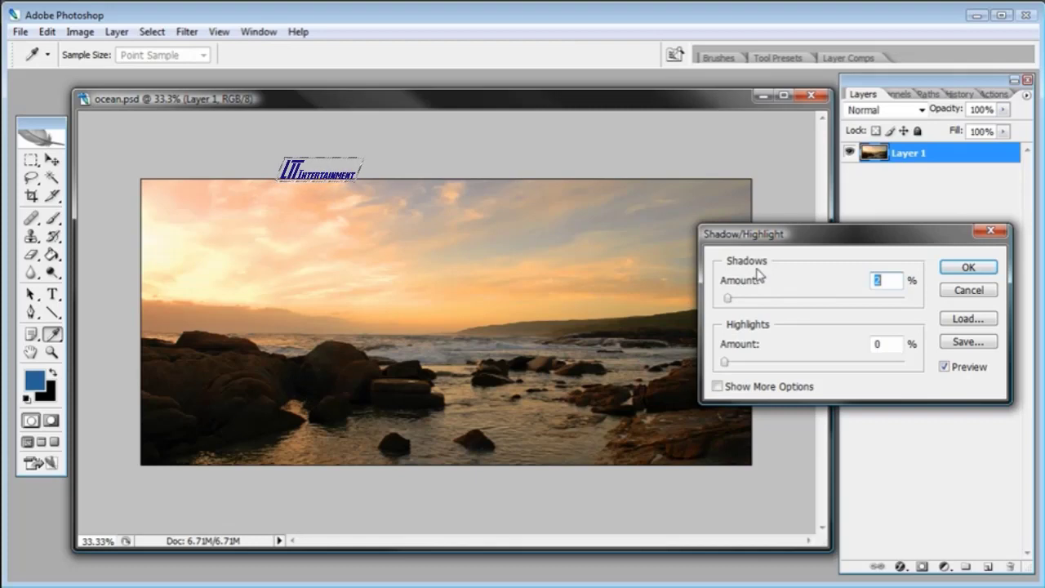
pyautogui.moveTo(769, 239); pyautogui.dragTo(750, 240)
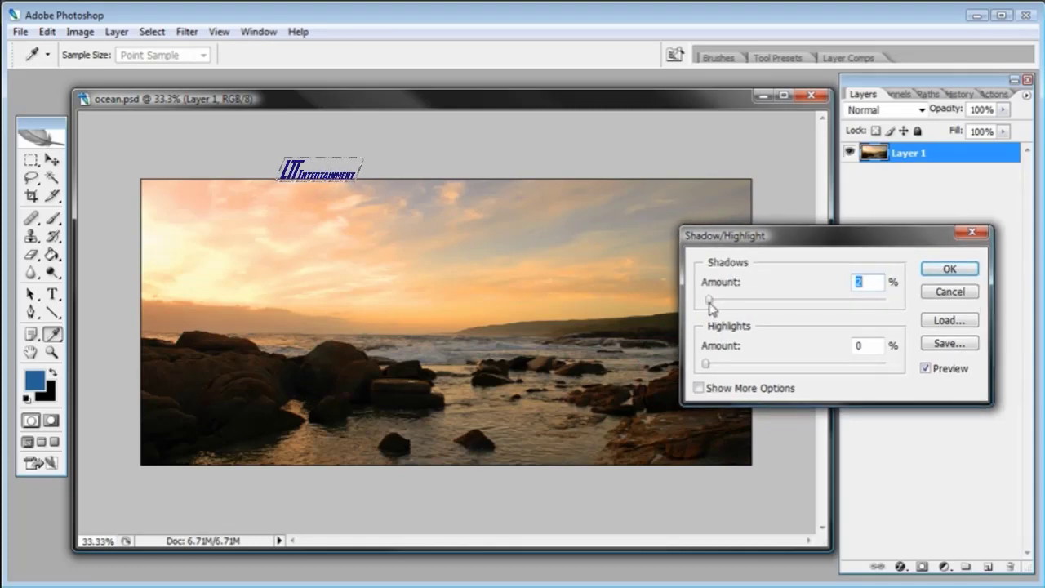
pyautogui.moveTo(710, 307); pyautogui.dragTo(823, 304)
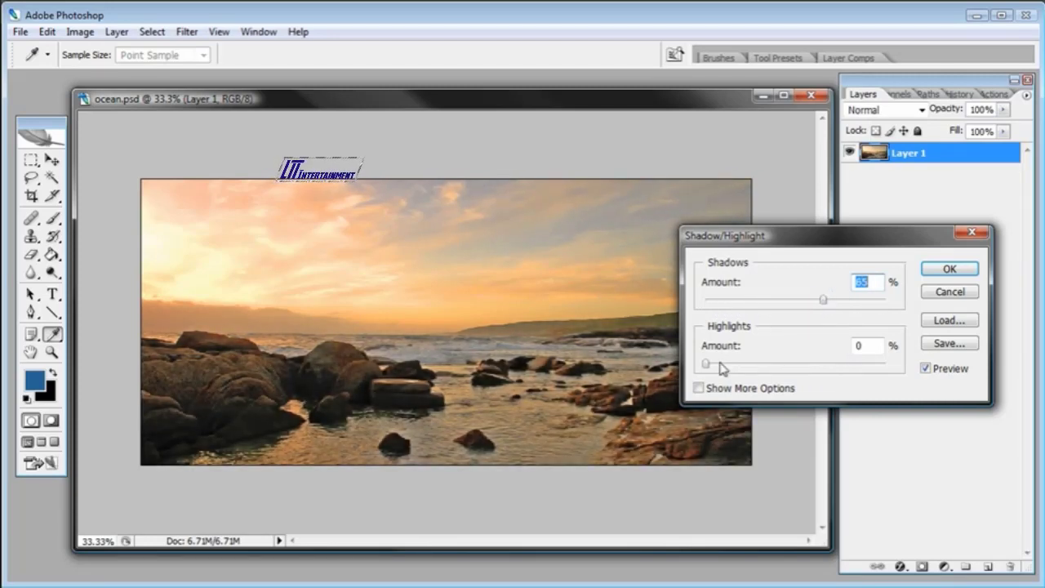
# Add a modest Highlights amount, fine-tune Shadows to 66% and apply the Shadow/Highlight adjustment.
pyautogui.moveTo(723, 365)
pyautogui.mouseDown()
pyautogui.moveTo(808, 367)
pyautogui.moveTo(743, 368)
pyautogui.mouseUp()
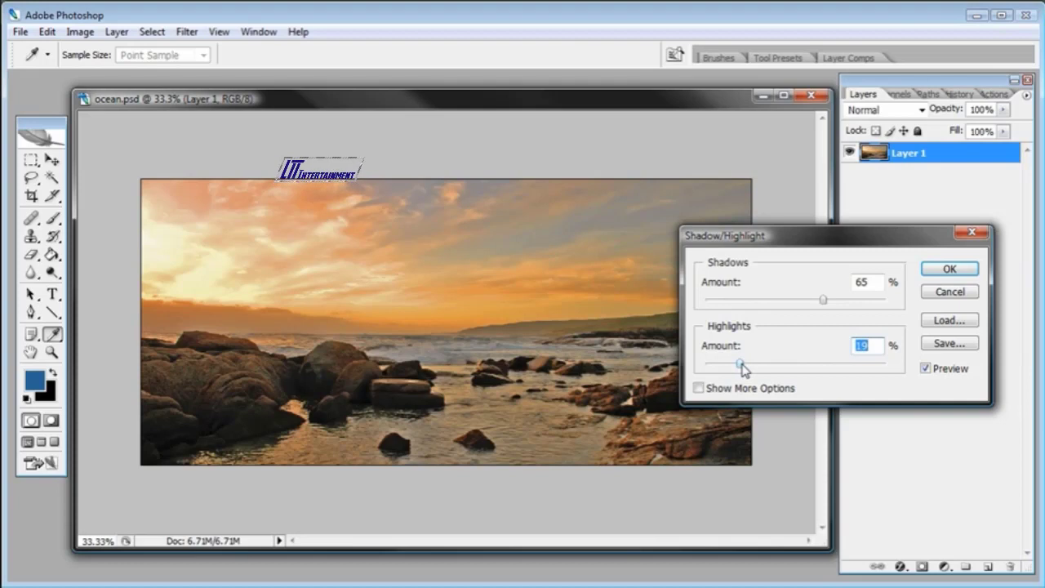
pyautogui.moveTo(742, 367); pyautogui.dragTo(748, 366)
pyautogui.moveTo(823, 300)
pyautogui.mouseDown()
pyautogui.moveTo(793, 301)
pyautogui.moveTo(874, 302)
pyautogui.moveTo(826, 303)
pyautogui.mouseUp()
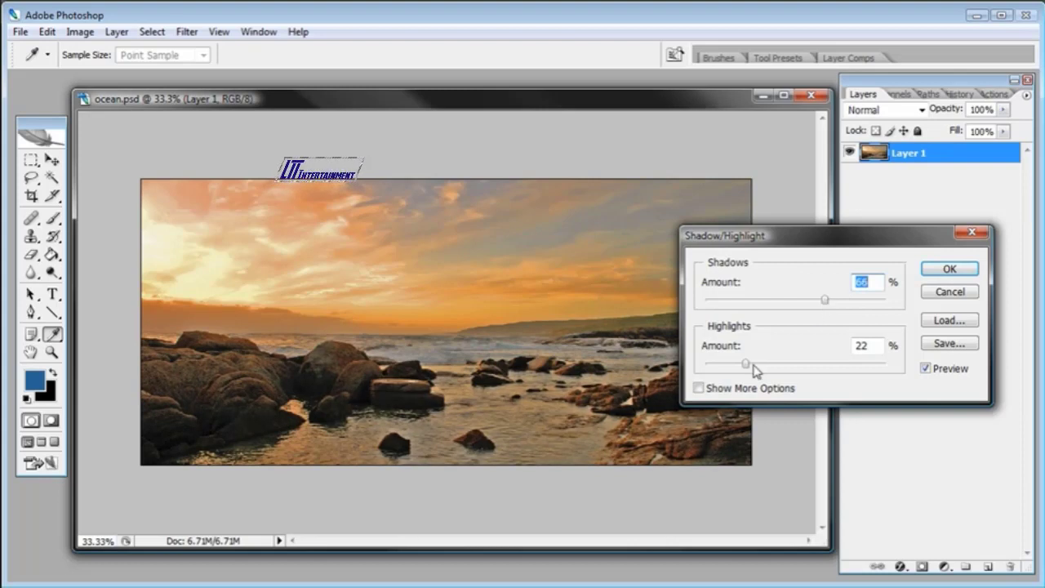
pyautogui.moveTo(750, 364)
pyautogui.mouseDown()
pyautogui.moveTo(840, 367)
pyautogui.moveTo(731, 375)
pyautogui.moveTo(734, 366)
pyautogui.mouseUp()
pyautogui.click(951, 273)
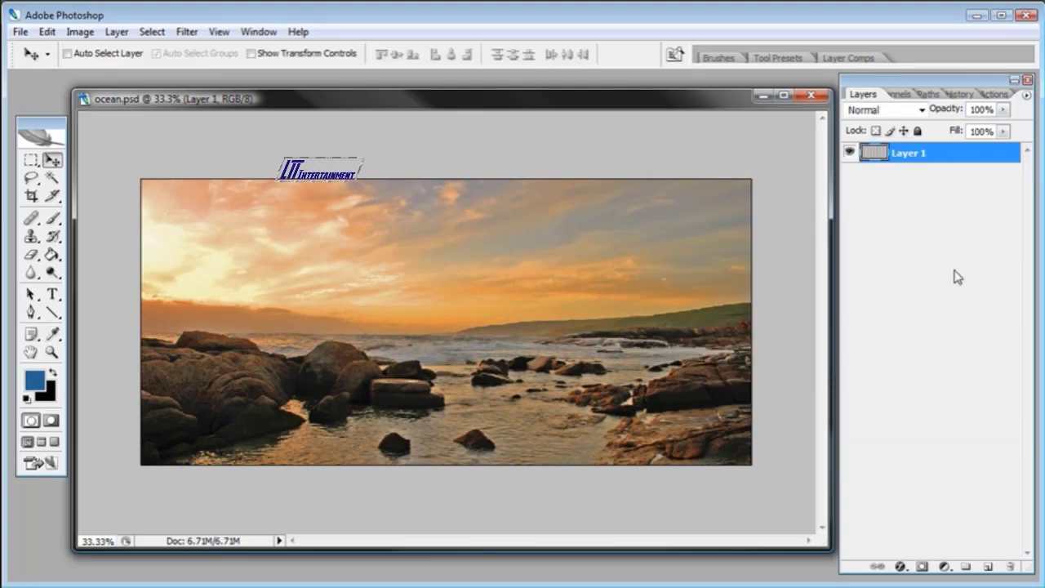
# Open the Reduce Noise filter for the ocean photo with the dark foreground rocks shown at 100%.
pyautogui.click(52, 352)
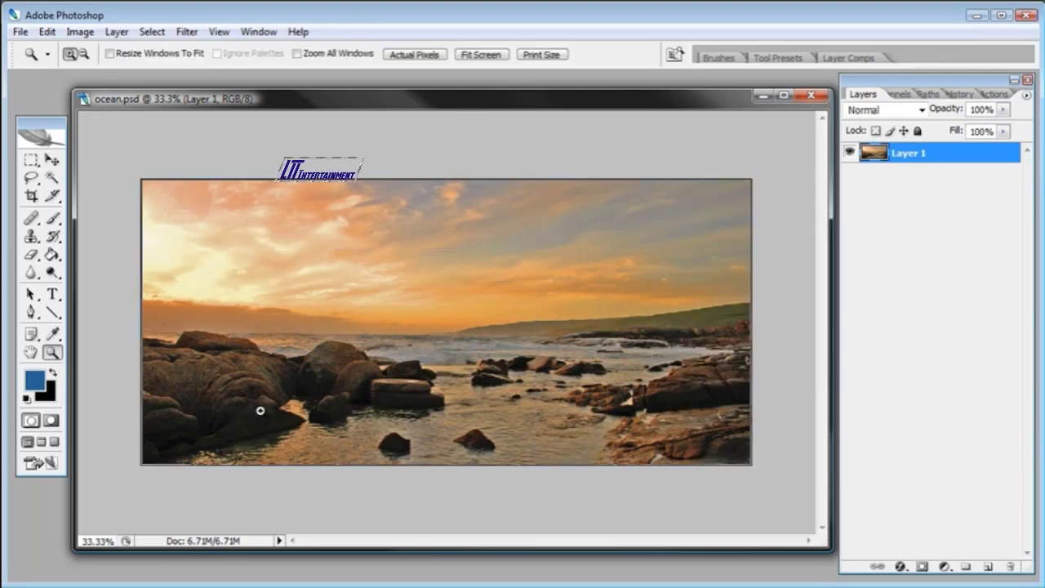
pyautogui.click(261, 409)
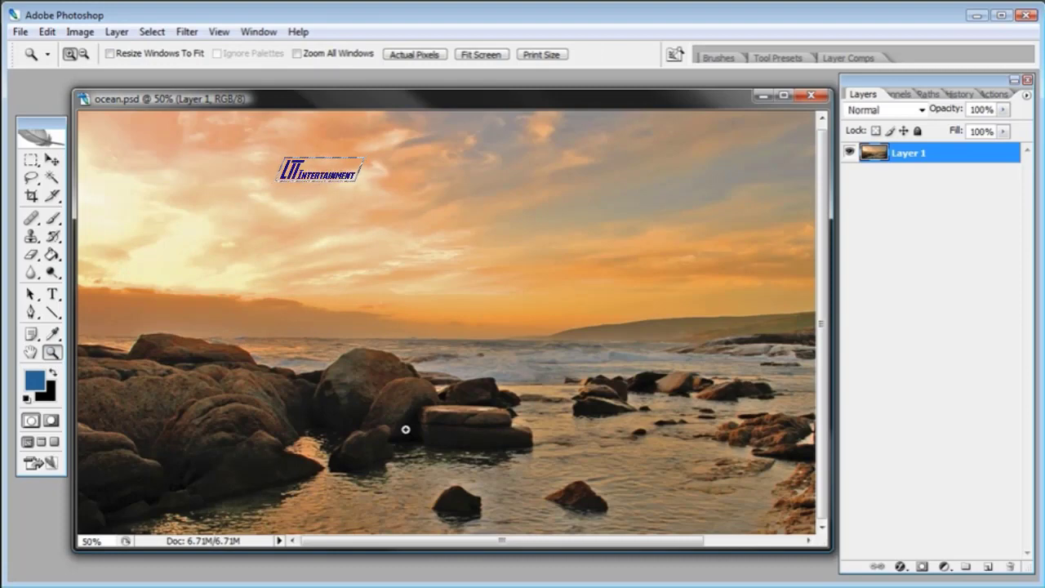
pyautogui.click(345, 450)
pyautogui.click(344, 465)
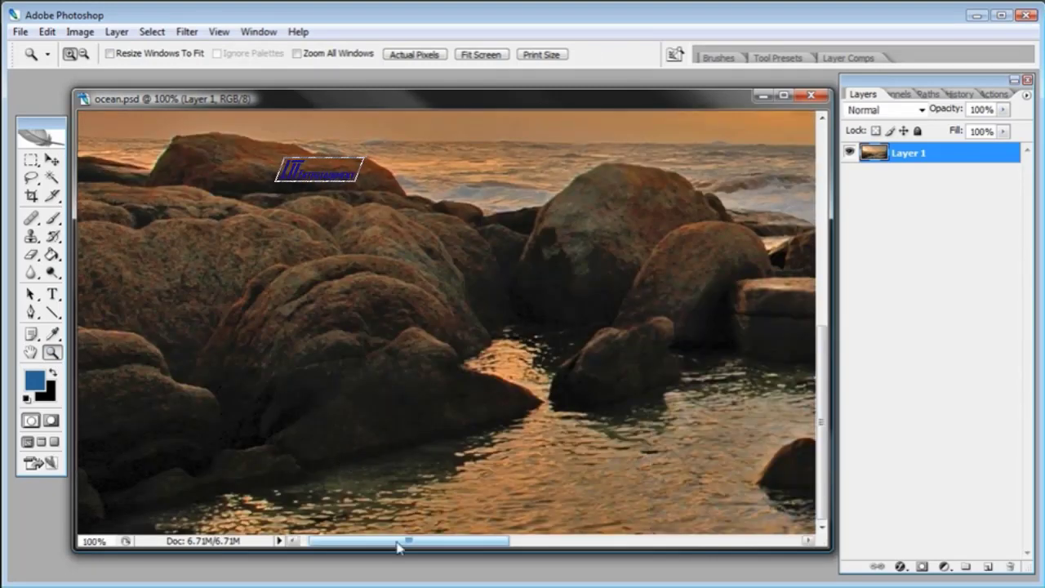
pyautogui.moveTo(398, 545); pyautogui.dragTo(483, 546)
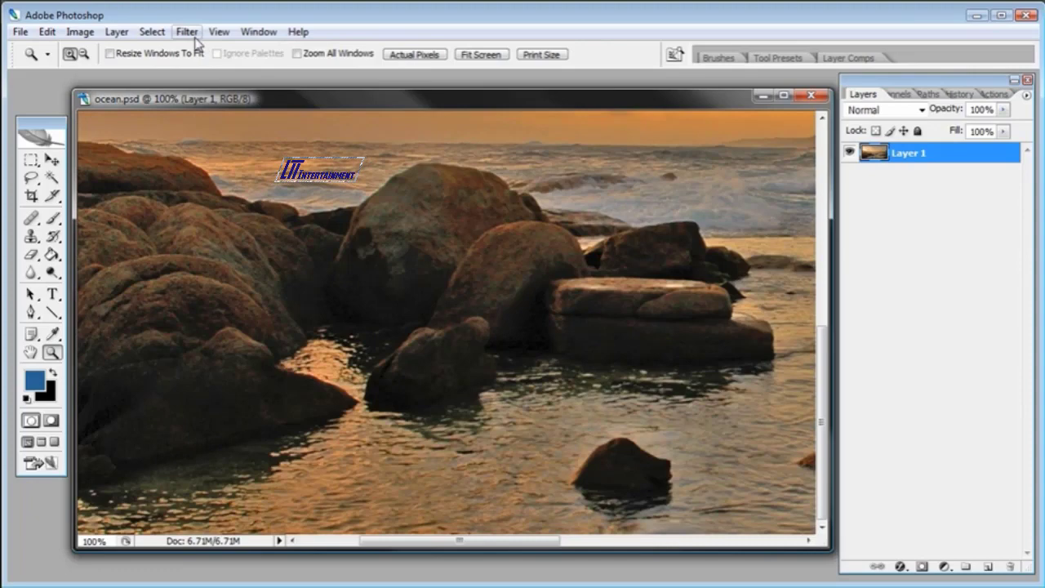
pyautogui.click(186, 32)
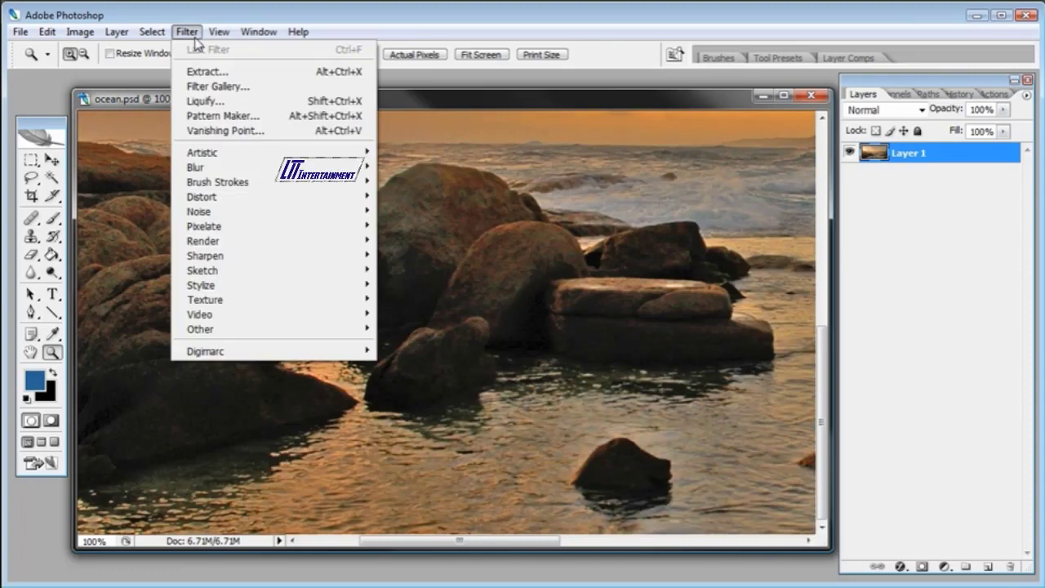
pyautogui.moveTo(280, 220)
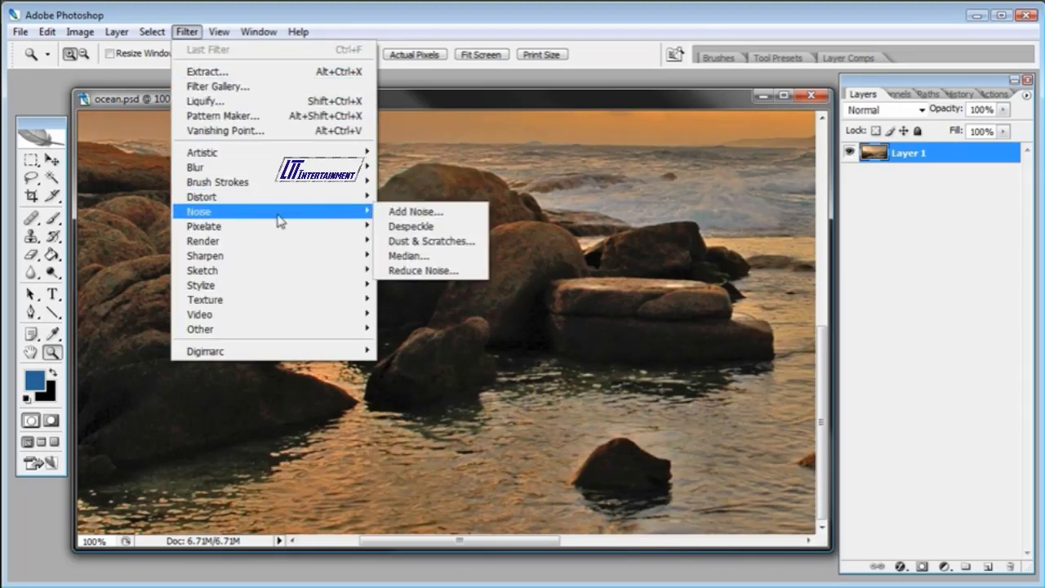
pyautogui.click(426, 271)
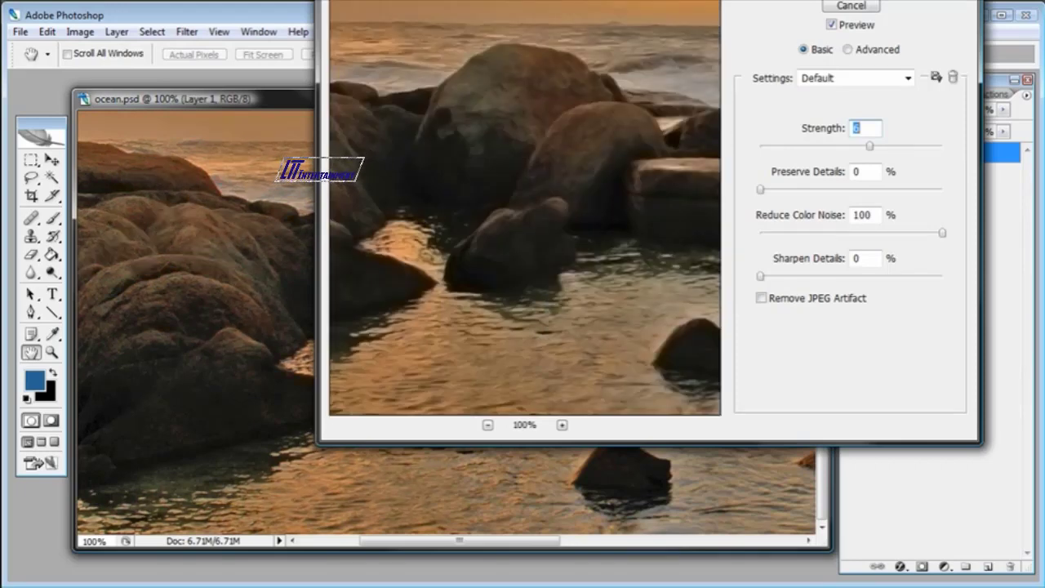
# Check the dark rocks in the filter preview, lower the noise reduction strength slightly and apply the filter.
pyautogui.moveTo(555, 8); pyautogui.dragTo(536, 58)
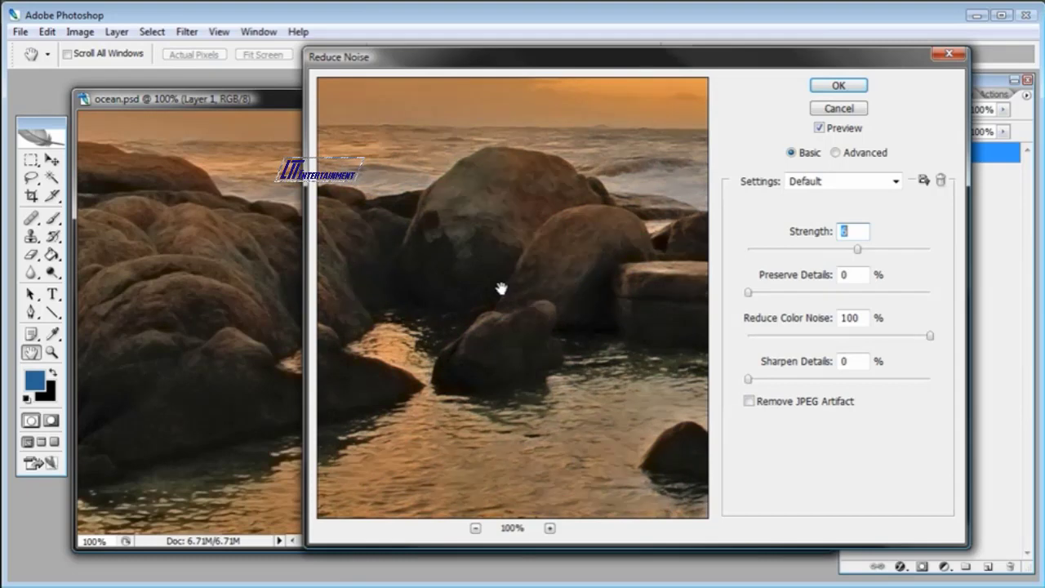
pyautogui.moveTo(415, 361); pyautogui.dragTo(634, 357)
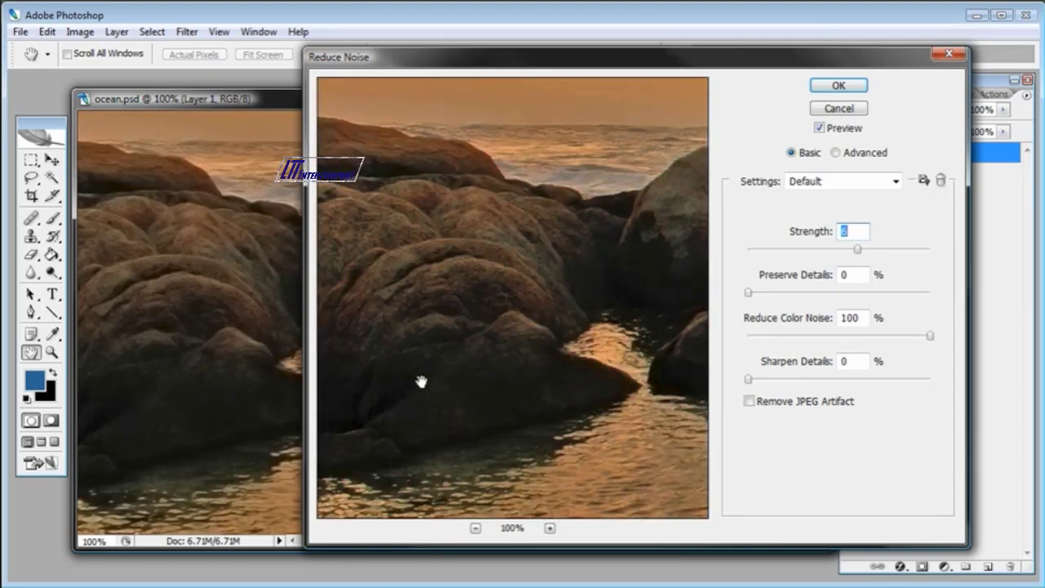
pyautogui.moveTo(419, 380); pyautogui.dragTo(597, 359)
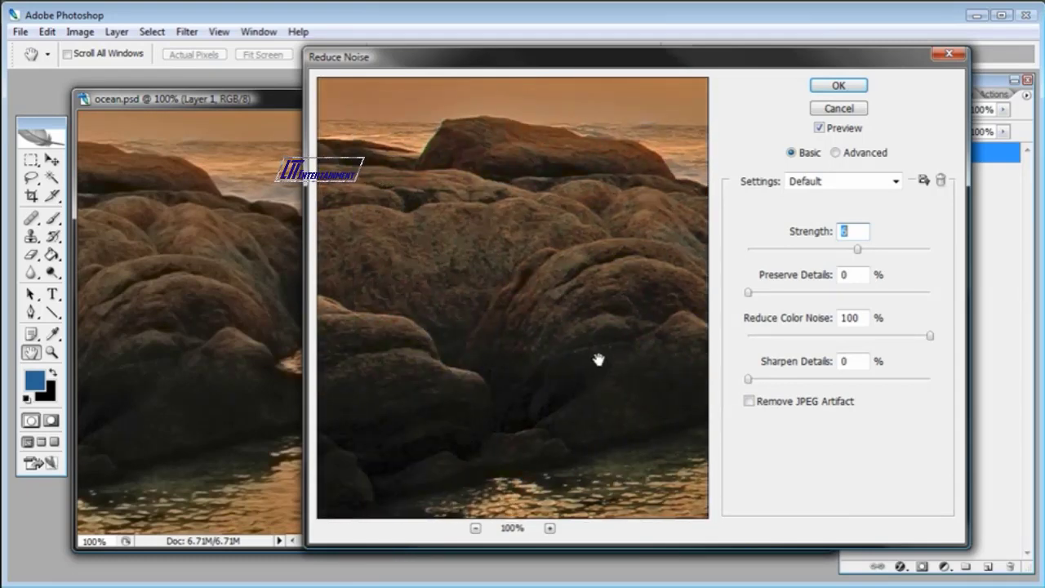
pyautogui.click(817, 249)
pyautogui.moveTo(820, 254); pyautogui.dragTo(845, 256)
pyautogui.click(838, 85)
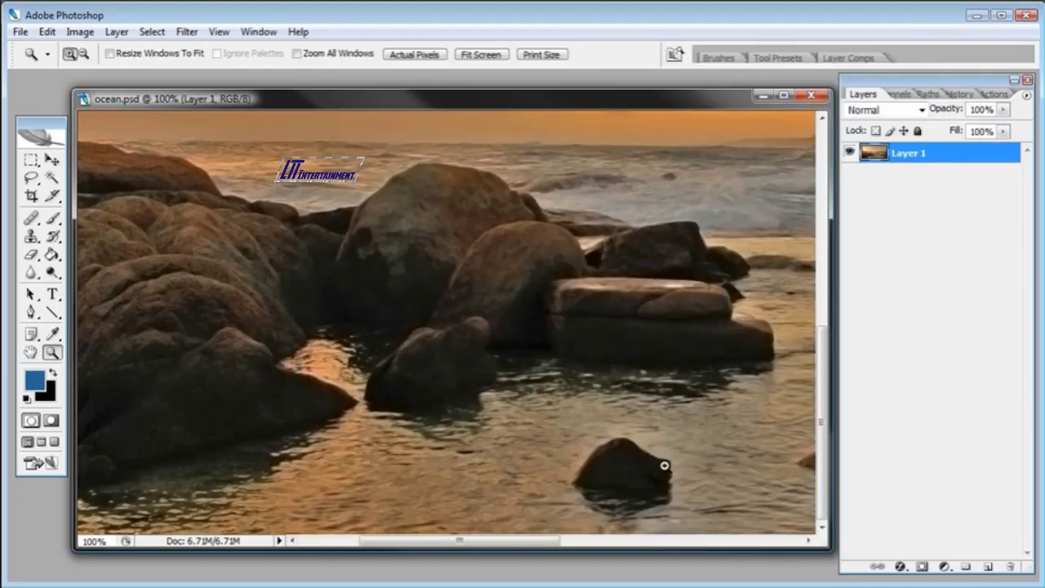
# Select the full-width lower part of the photo, from just above the sea horizon down to the image's bottom edge.
pyautogui.hotkey('ctrl', '-')
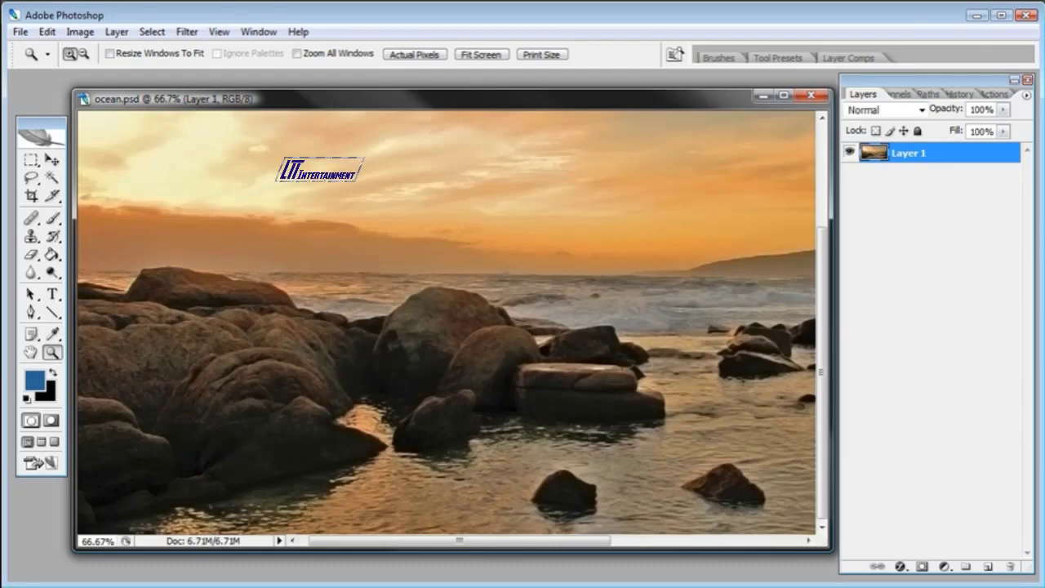
pyautogui.hotkey('ctrl', '-')
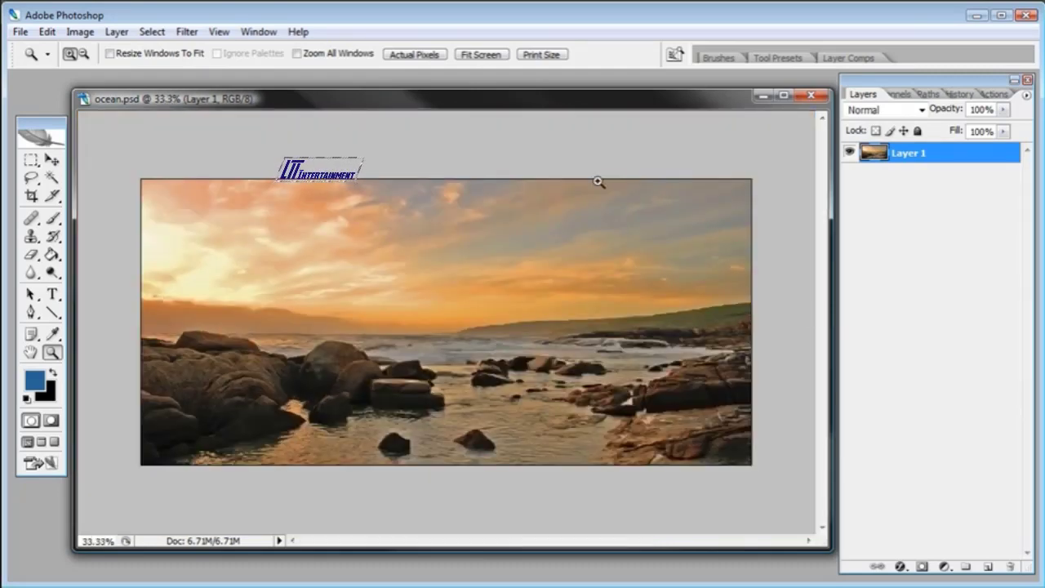
pyautogui.click(30, 161)
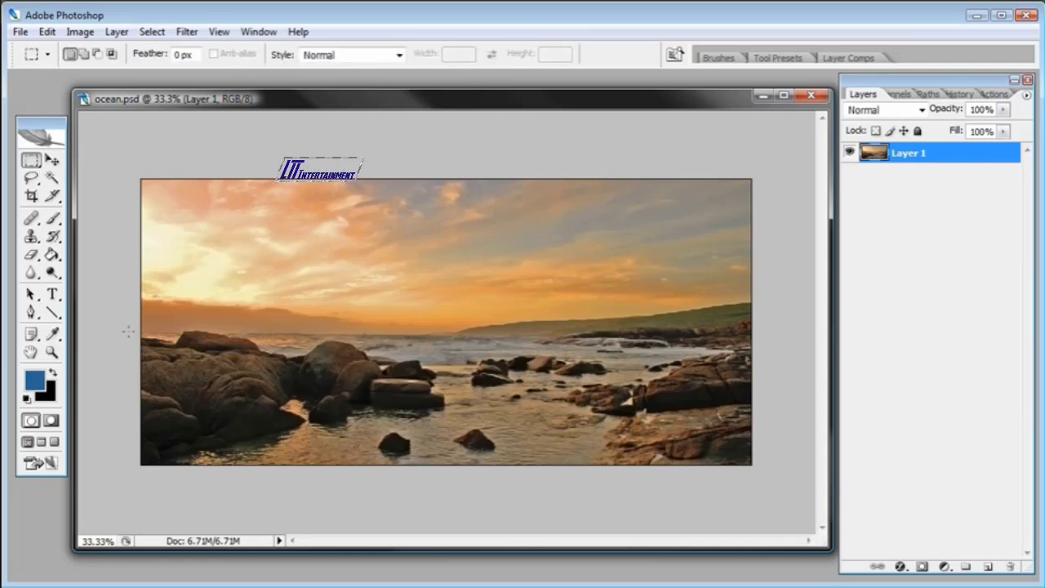
pyautogui.moveTo(128, 331); pyautogui.dragTo(735, 493)
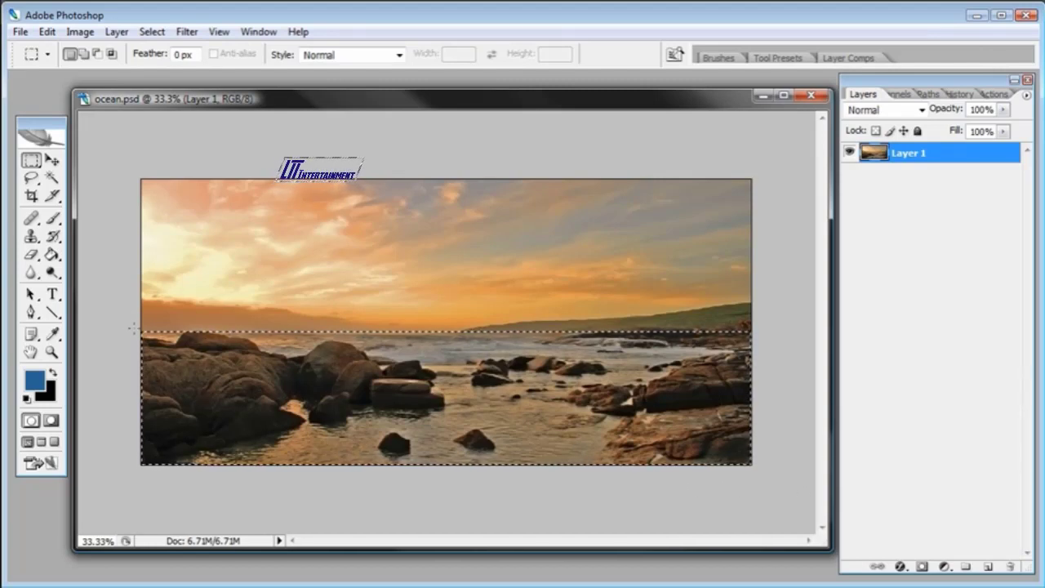
pyautogui.moveTo(132, 330); pyautogui.dragTo(758, 463)
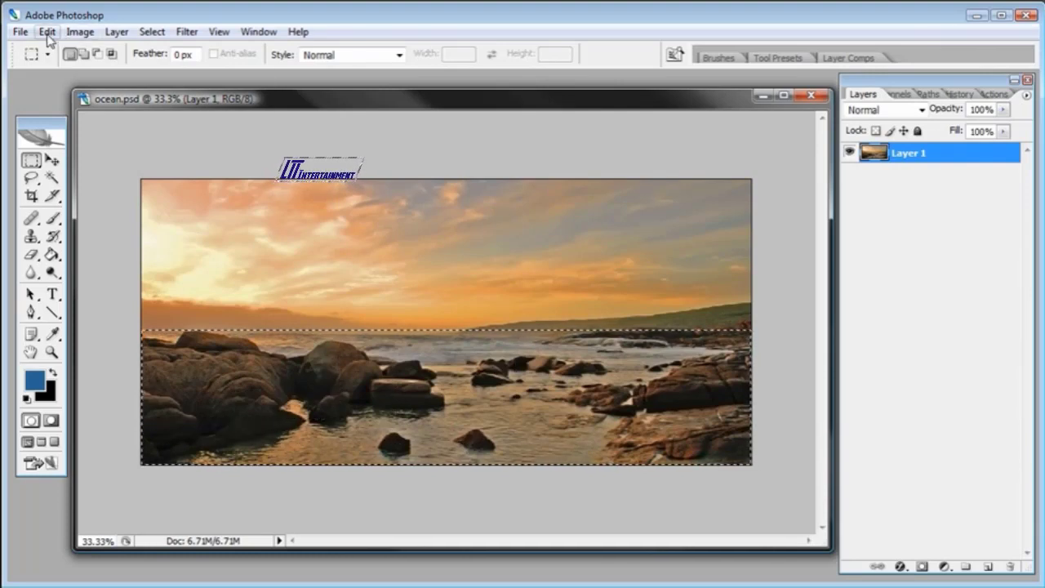
# Copy the selected sea and rocks with Copy Merged and paste them as a new layer.
pyautogui.click(47, 33)
pyautogui.click(78, 153)
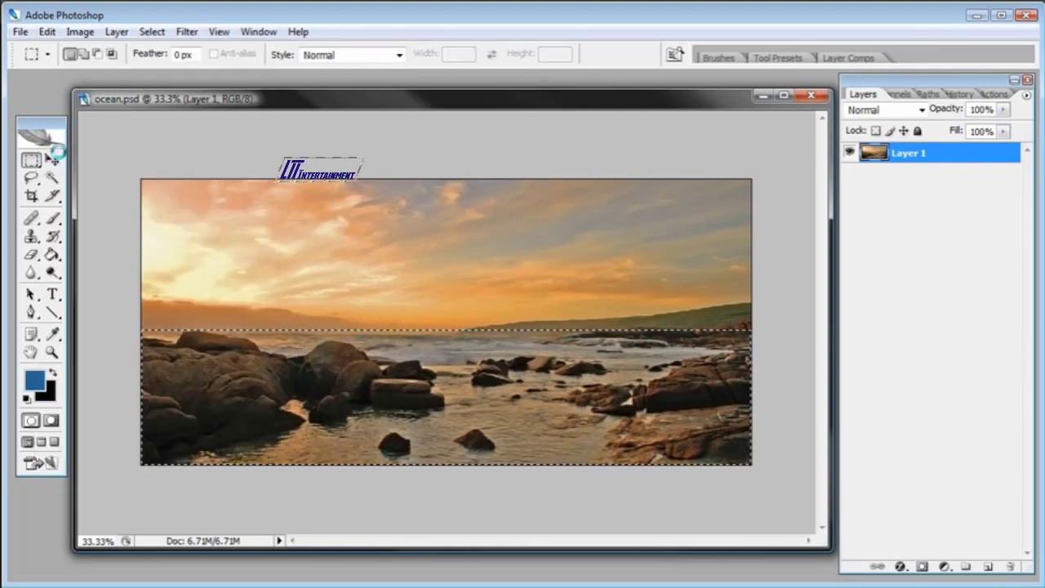
pyautogui.click(47, 31)
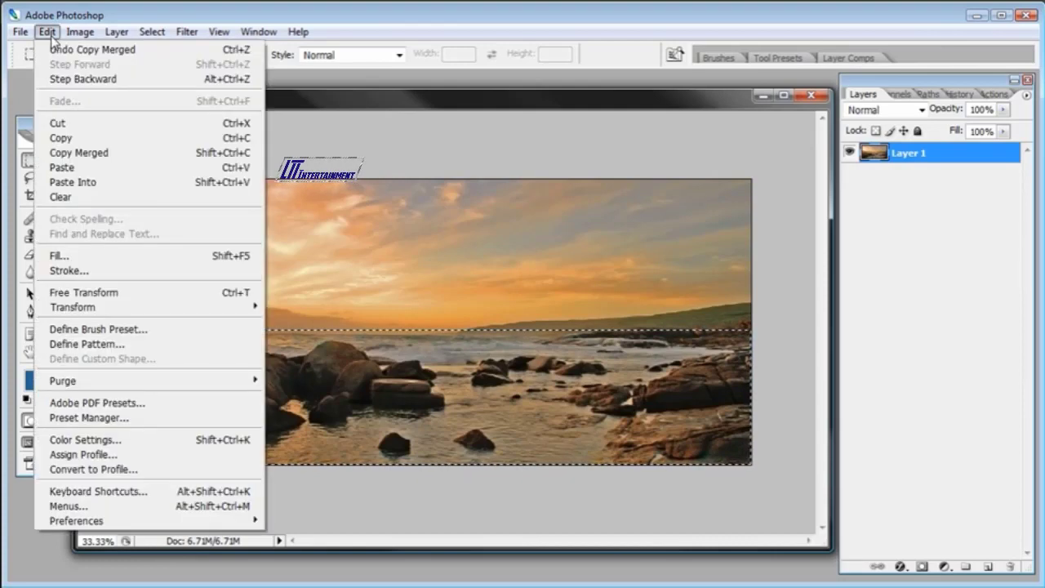
pyautogui.click(61, 167)
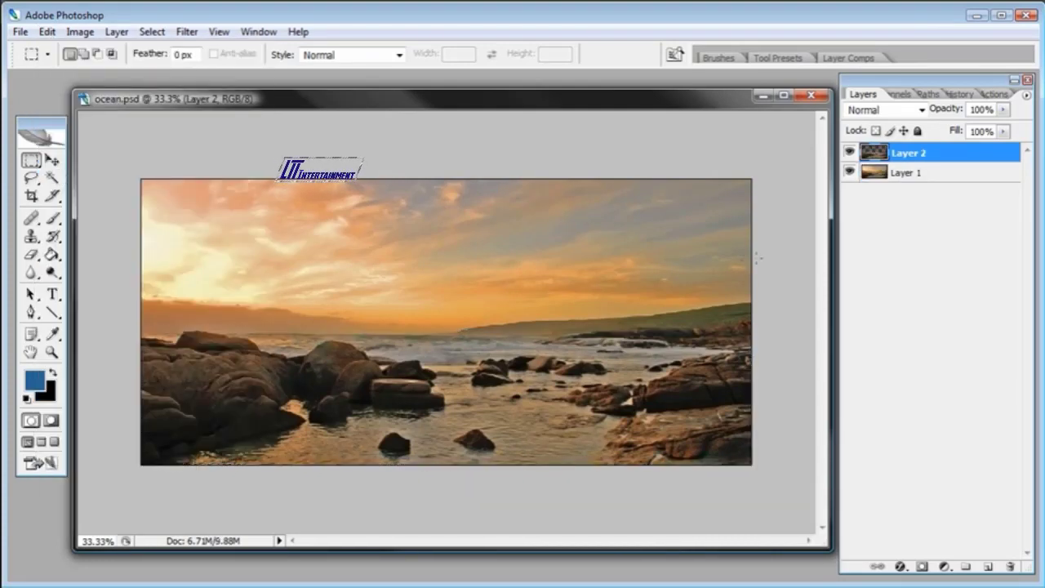
# Hide the full-photo layer, and rename the pasted sea-and-rocks layer Water Blur and the photo layer Ocean.
pyautogui.click(849, 172)
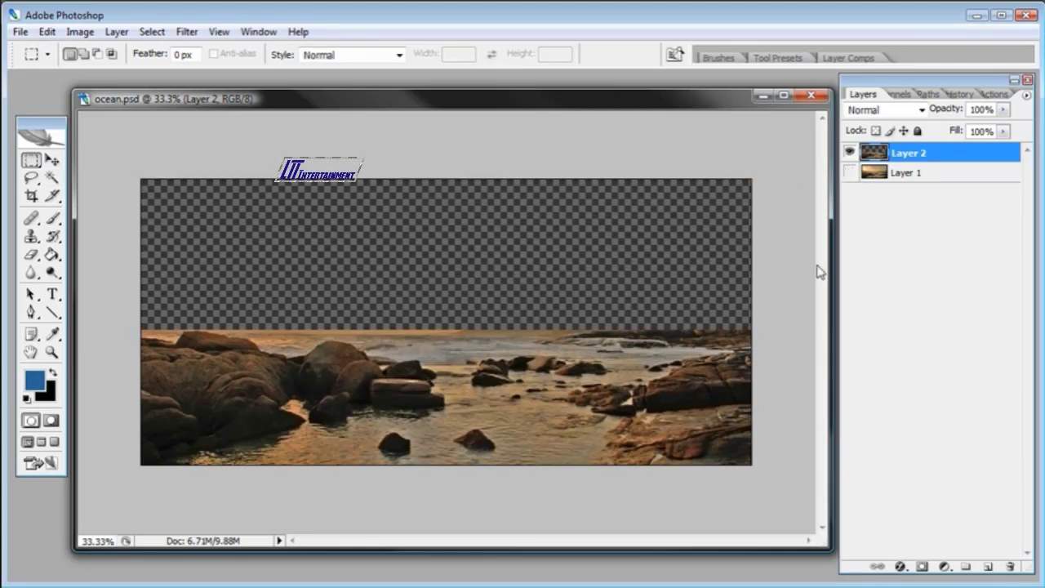
pyautogui.doubleClick(921, 153)
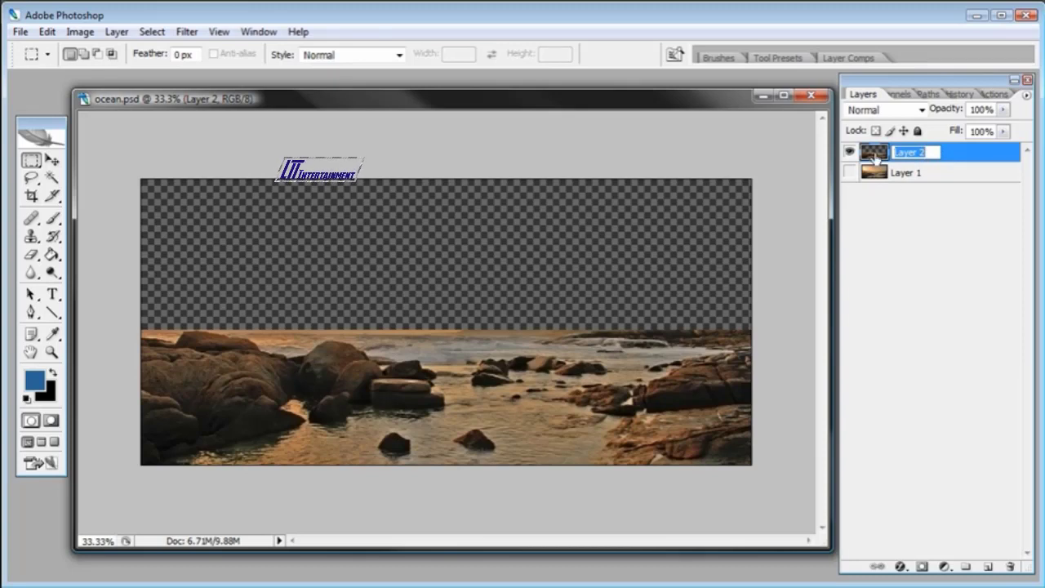
pyautogui.write('Water Blur')
pyautogui.press('Return')
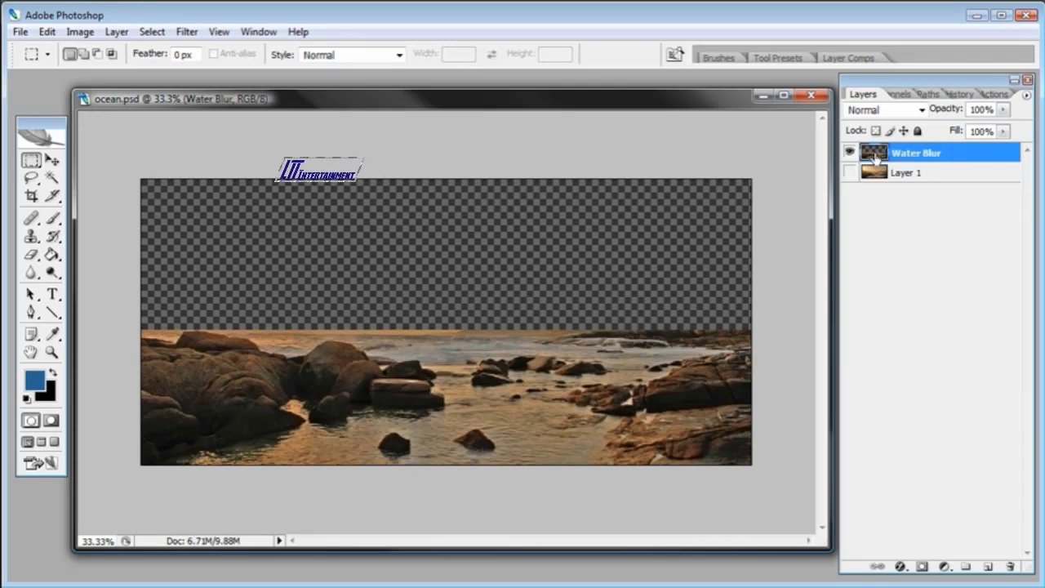
pyautogui.doubleClick(907, 172)
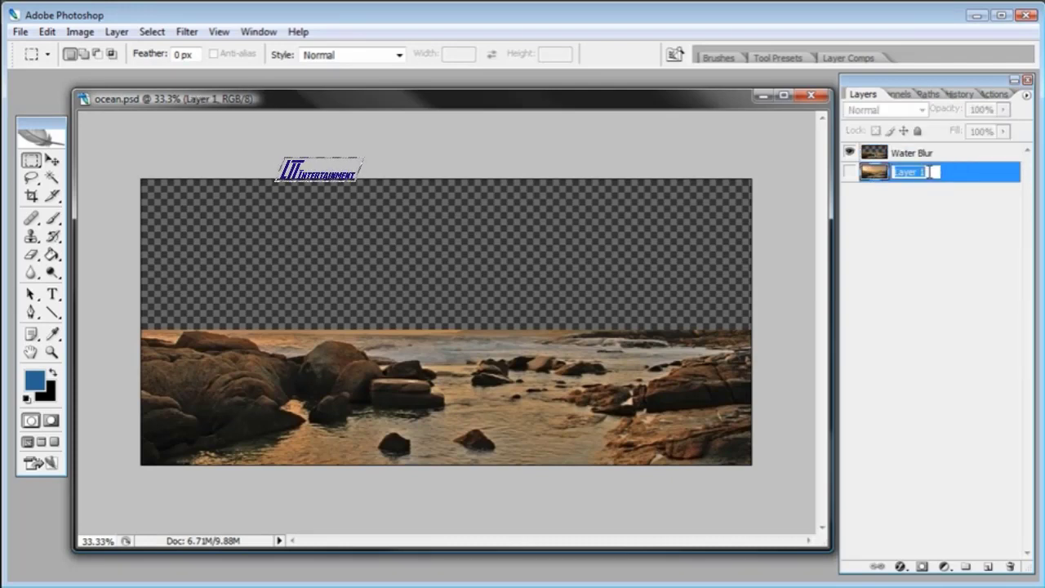
pyautogui.write('Ocean')
pyautogui.press('Return')
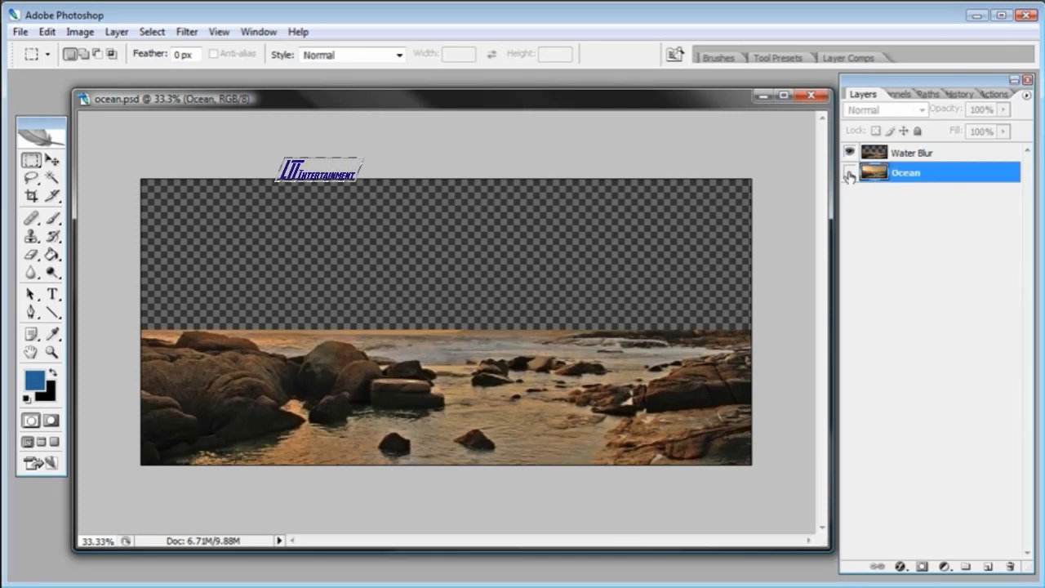
# Desaturate the Water Blur layer with Hue/Saturation at Saturation -61 and check it briefly against the Ocean layer.
pyautogui.click(895, 155)
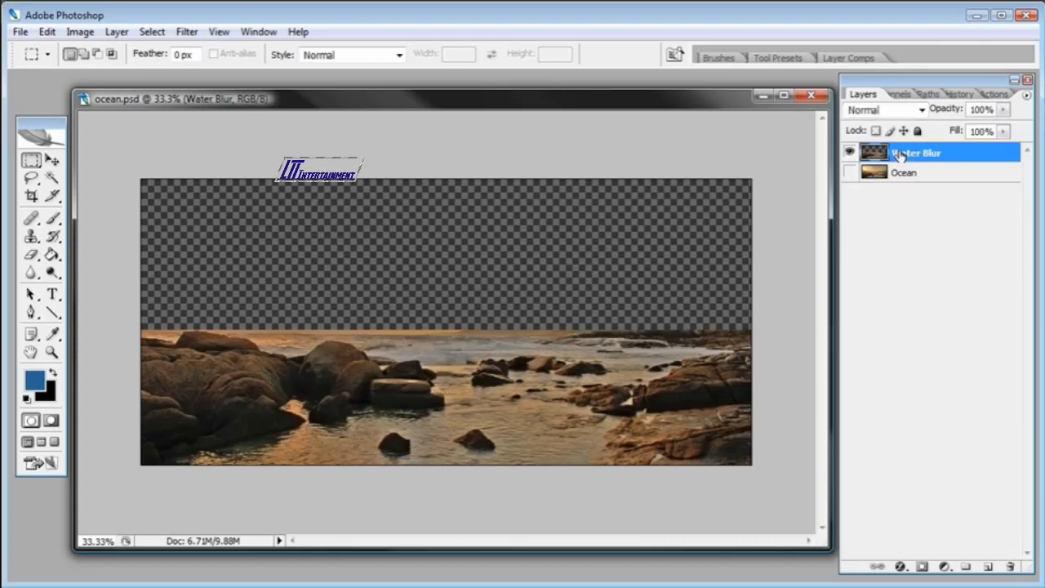
pyautogui.click(80, 31)
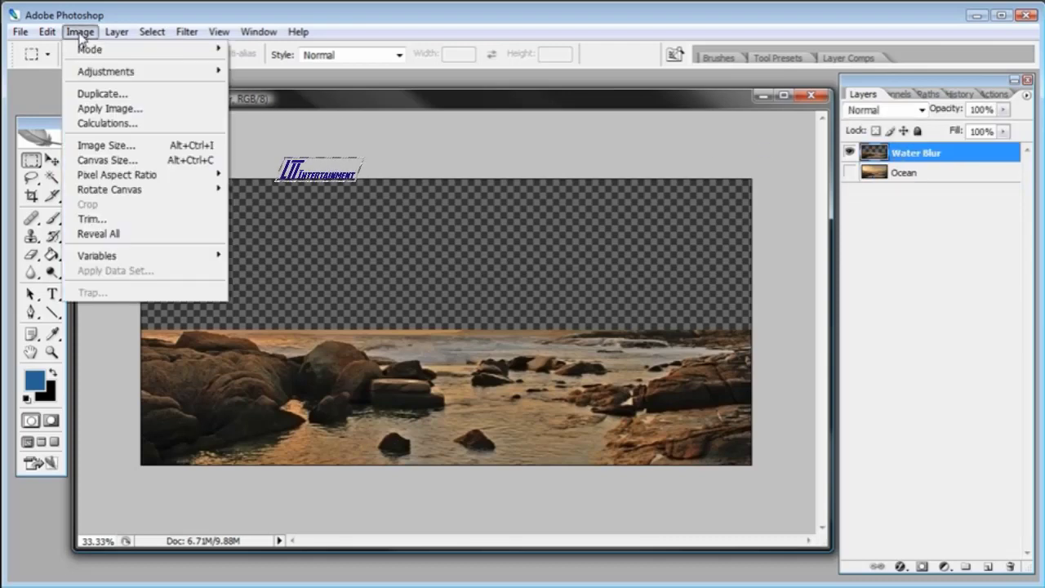
pyautogui.moveTo(90, 71)
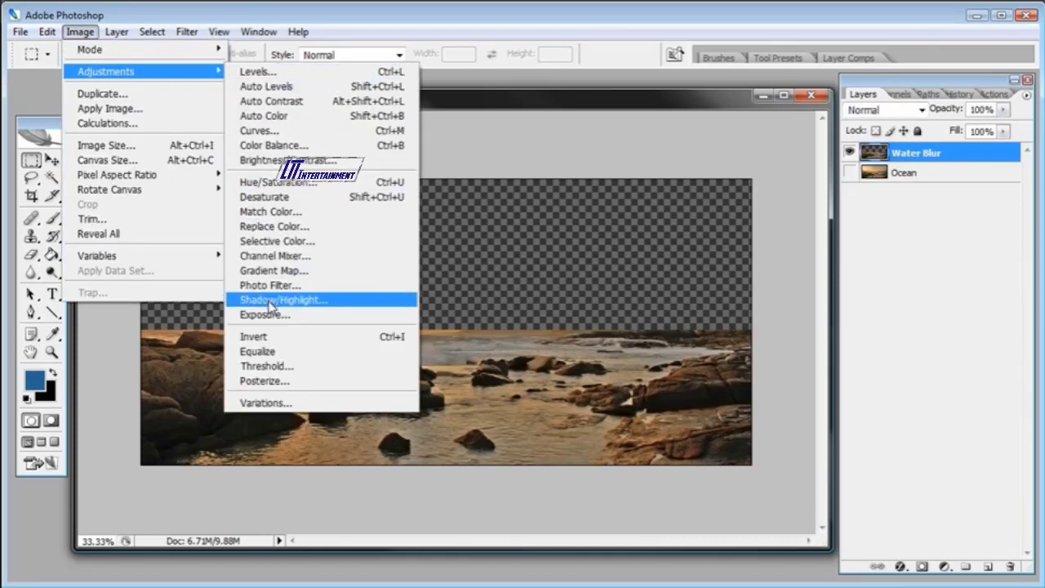
pyautogui.click(274, 182)
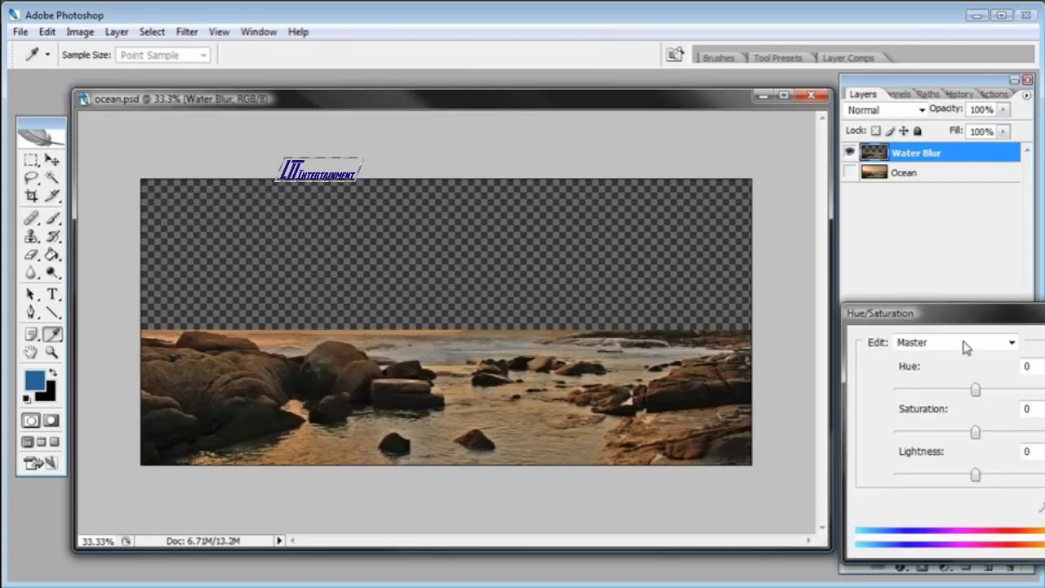
pyautogui.moveTo(956, 314); pyautogui.dragTo(737, 296)
pyautogui.moveTo(713, 414)
pyautogui.mouseDown()
pyautogui.moveTo(691, 413)
pyautogui.moveTo(706, 414)
pyautogui.mouseUp()
pyautogui.click(919, 330)
pyautogui.press('m')
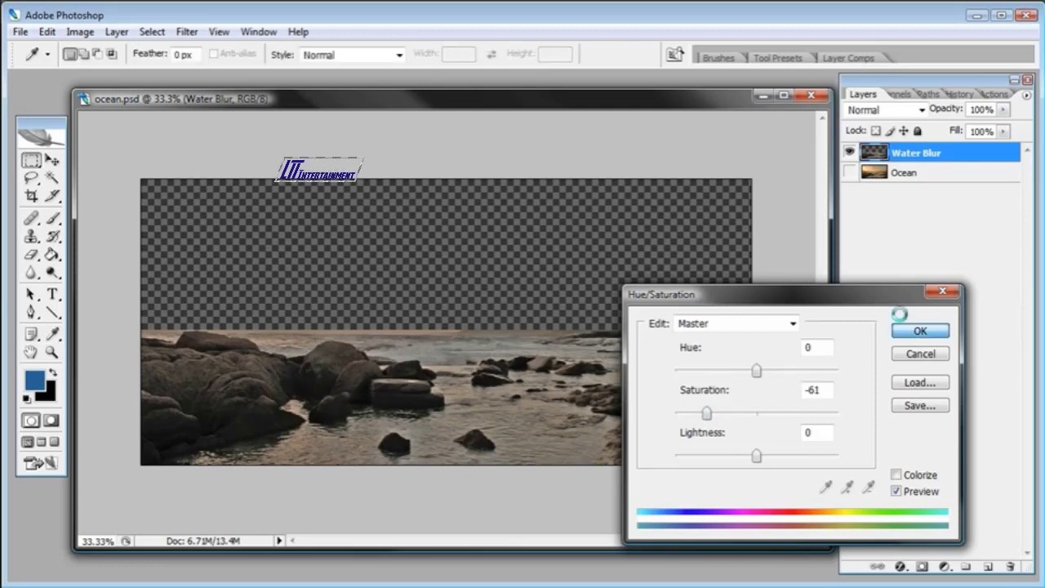
pyautogui.click(850, 173)
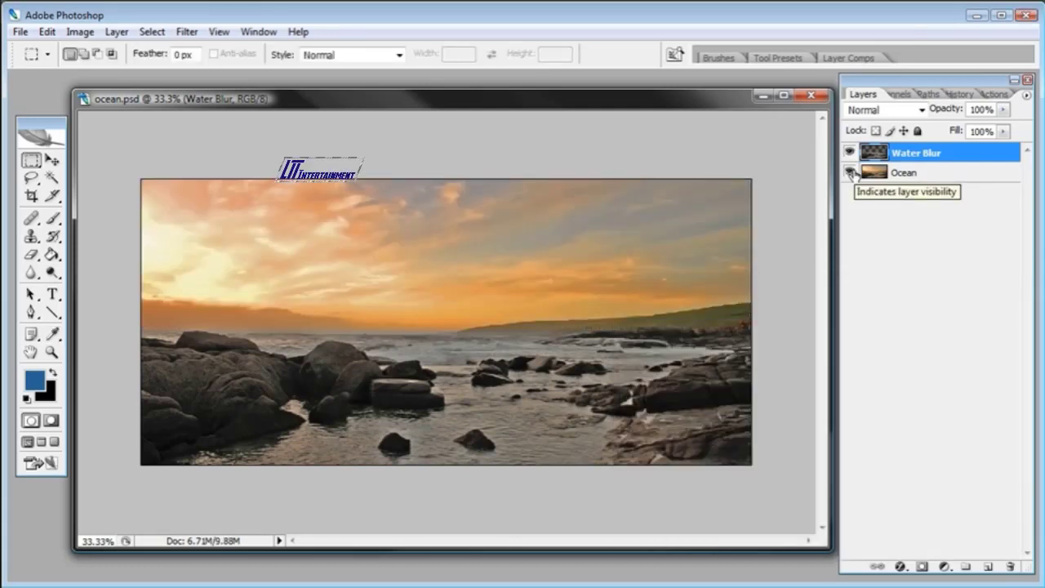
pyautogui.click(850, 173)
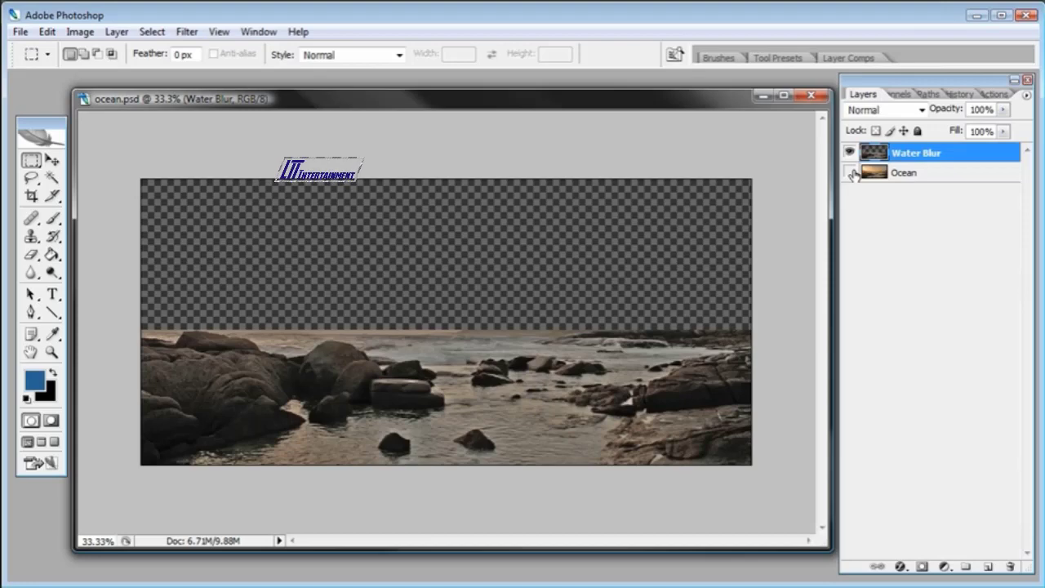
# Apply Brightness/Contrast to the Water Blur layer with brightness +9 and contrast +7.
pyautogui.click(80, 32)
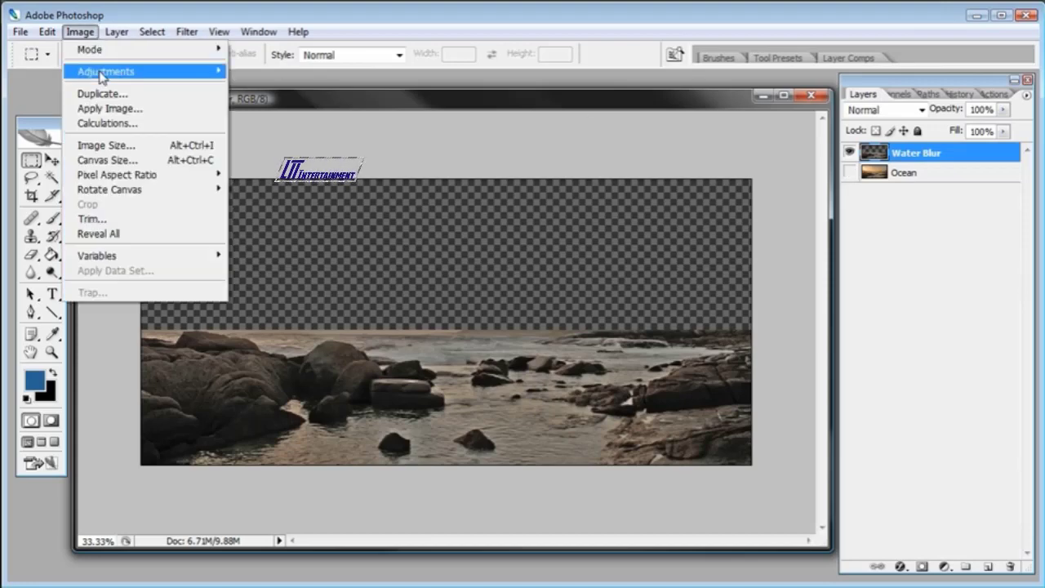
pyautogui.moveTo(99, 76)
pyautogui.click(290, 163)
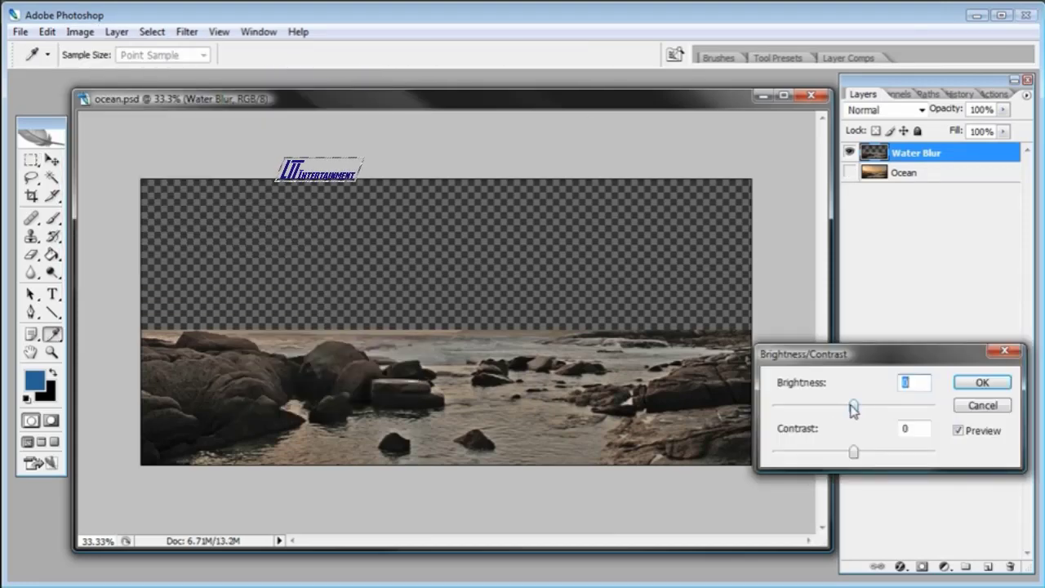
pyautogui.moveTo(853, 406)
pyautogui.mouseDown()
pyautogui.moveTo(874, 405)
pyautogui.moveTo(862, 405)
pyautogui.mouseUp()
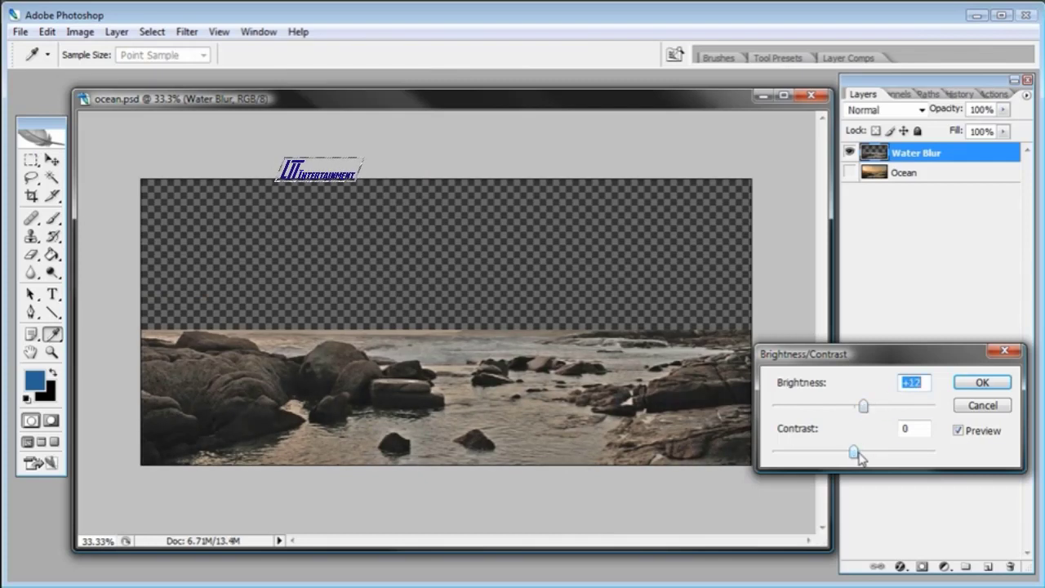
pyautogui.moveTo(854, 450); pyautogui.dragTo(862, 452)
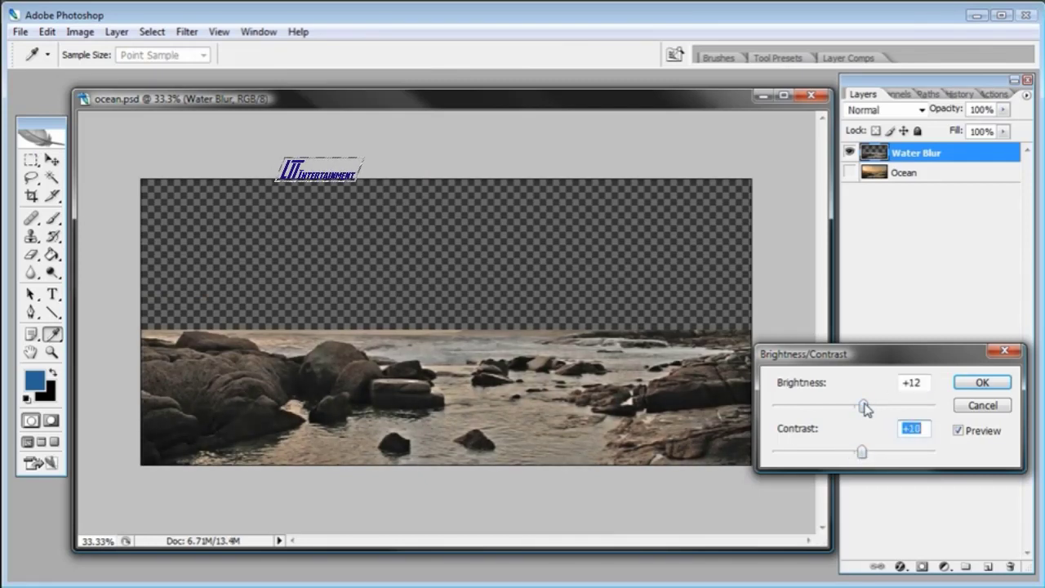
pyautogui.moveTo(865, 408); pyautogui.dragTo(862, 408)
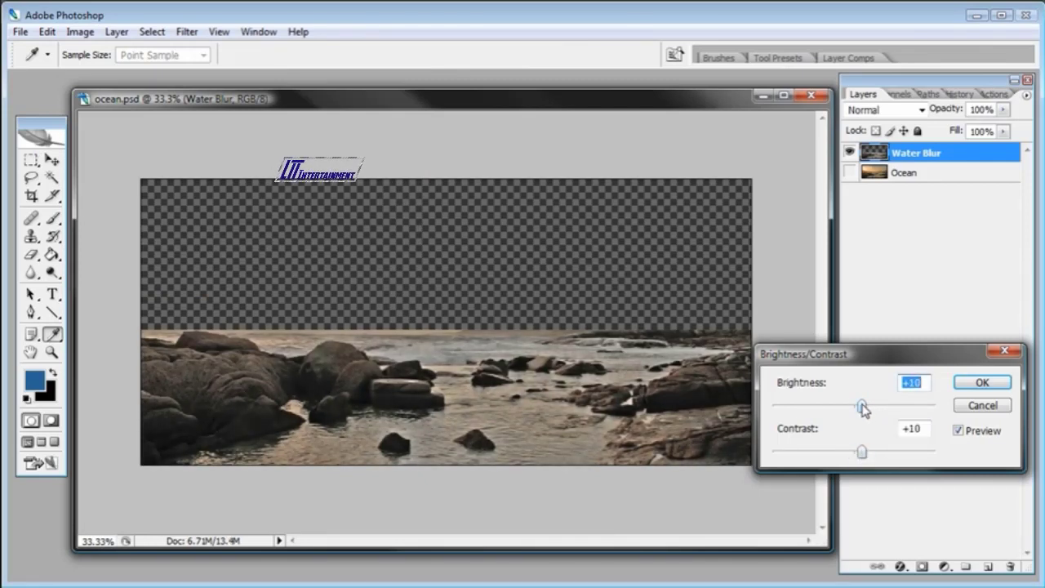
pyautogui.moveTo(863, 408); pyautogui.dragTo(861, 408)
pyautogui.moveTo(864, 457); pyautogui.dragTo(858, 456)
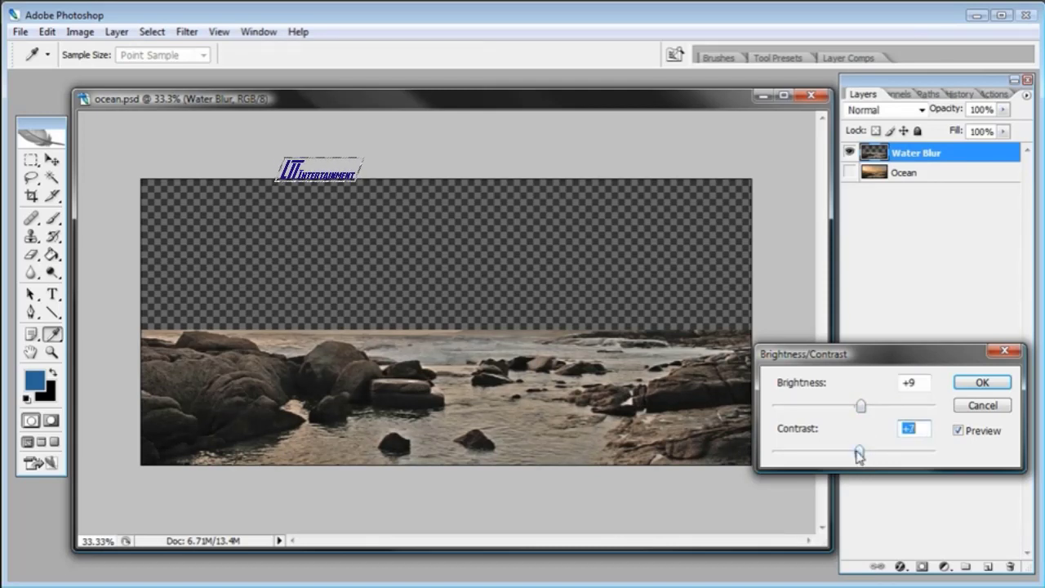
pyautogui.click(860, 405)
pyautogui.click(979, 384)
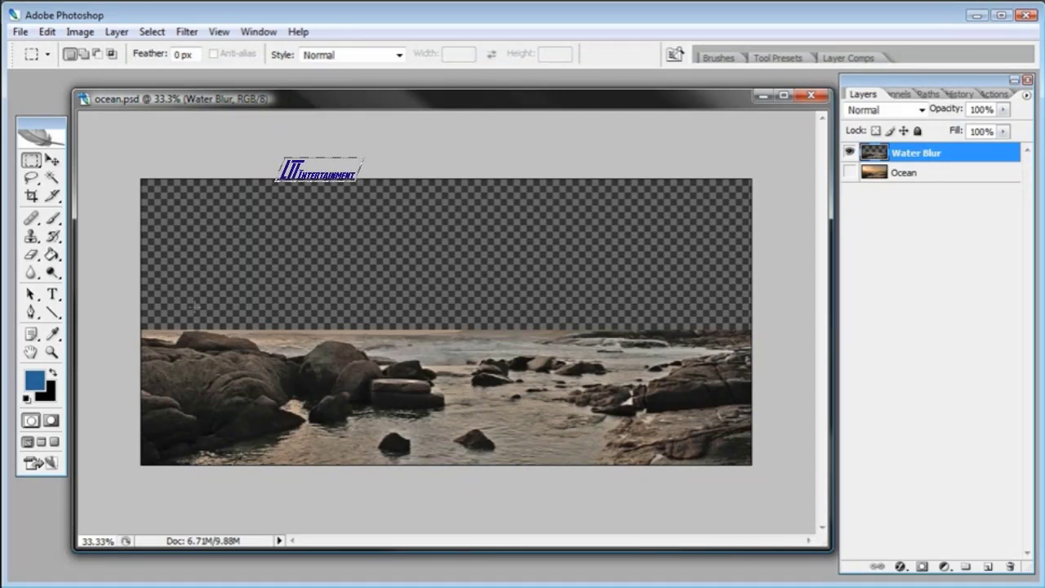
# In Quick Mask mode, paint with the 97 px brush over the near water along the left rocks and the flat slab.
pyautogui.click(51, 421)
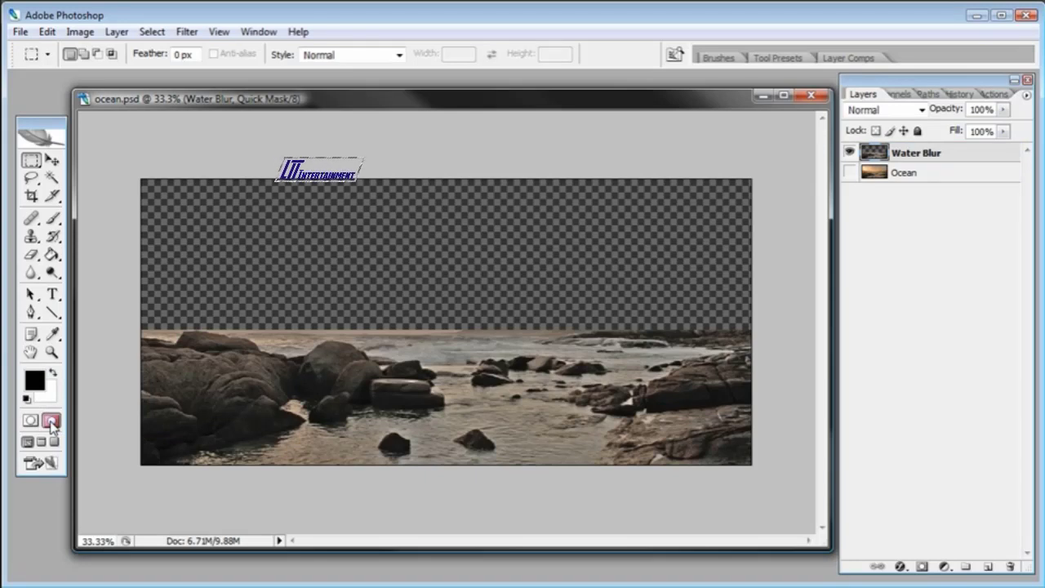
pyautogui.click(50, 220)
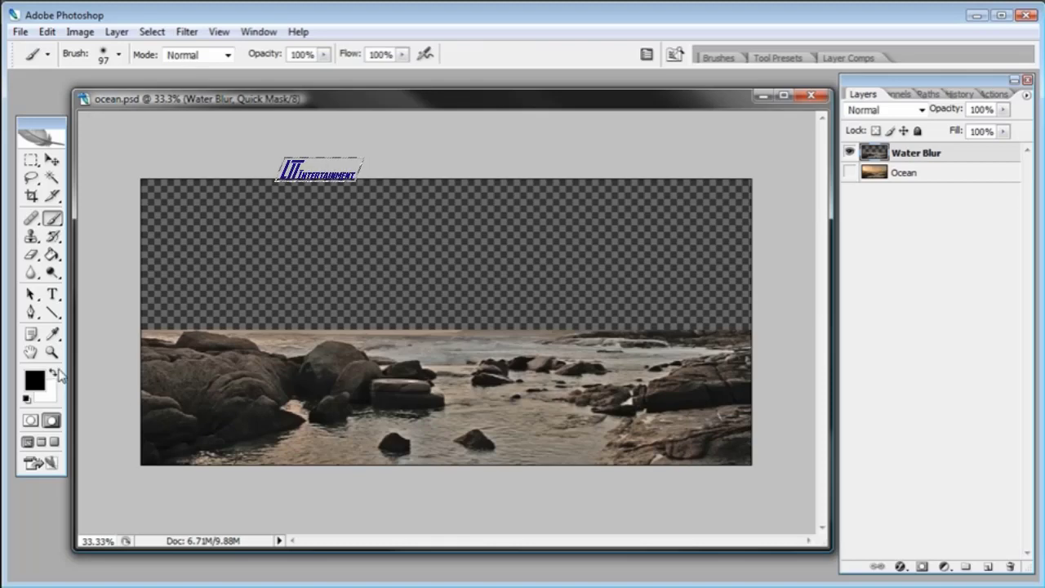
pyautogui.click(52, 352)
pyautogui.click(307, 423)
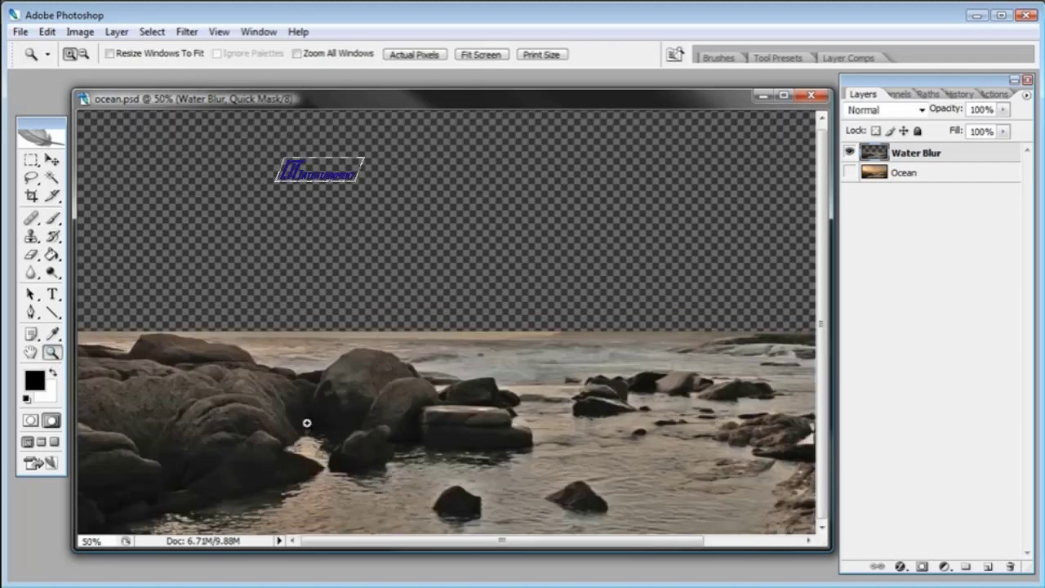
pyautogui.click(52, 219)
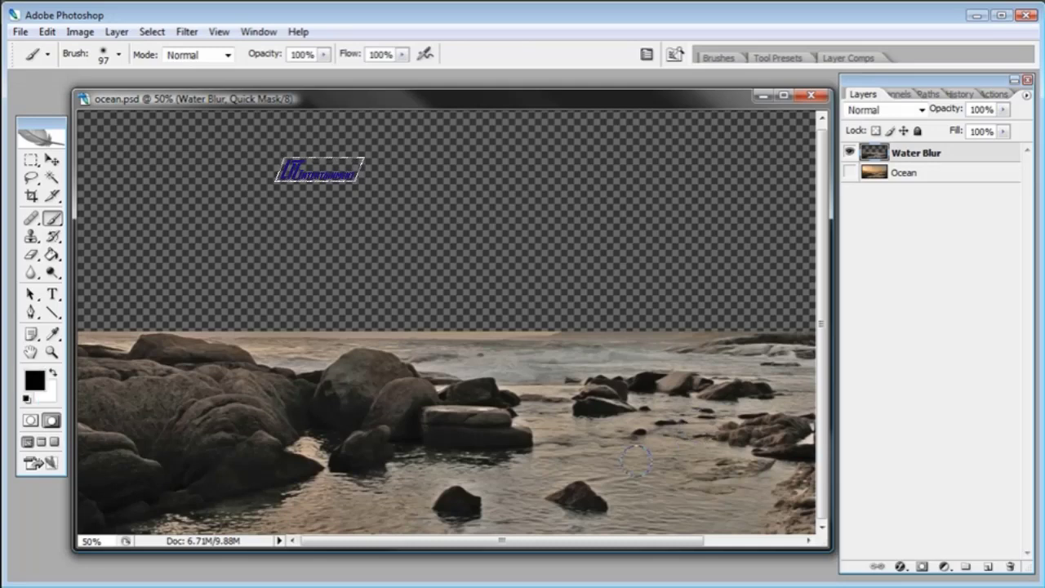
pyautogui.moveTo(646, 494)
pyautogui.mouseDown()
pyautogui.moveTo(593, 464)
pyautogui.moveTo(551, 460)
pyautogui.moveTo(524, 474)
pyautogui.moveTo(507, 509)
pyautogui.moveTo(480, 519)
pyautogui.moveTo(420, 515)
pyautogui.moveTo(394, 491)
pyautogui.moveTo(308, 492)
pyautogui.moveTo(235, 517)
pyautogui.moveTo(98, 528)
pyautogui.mouseUp()
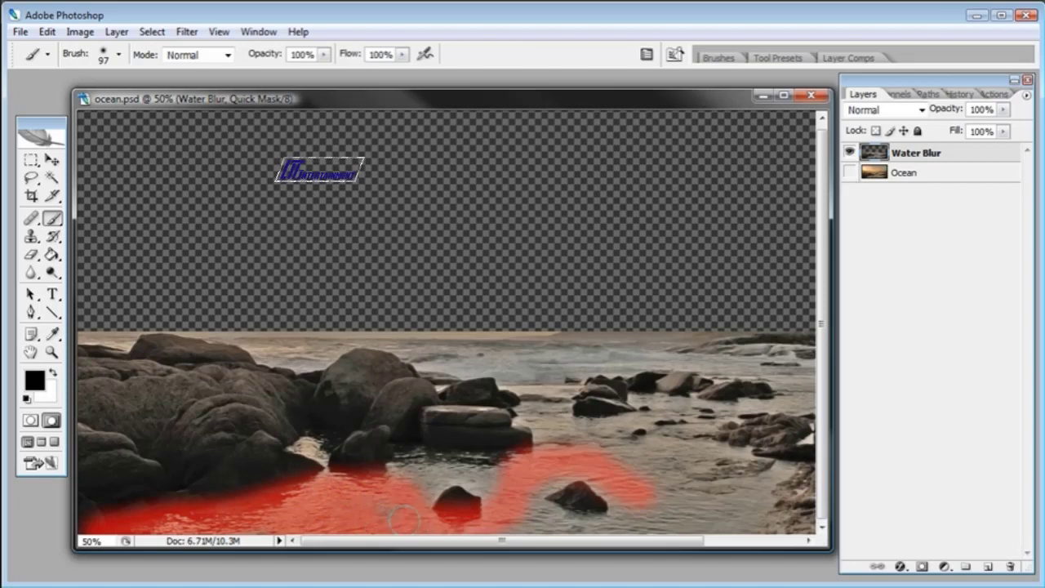
pyautogui.moveTo(418, 485)
pyautogui.mouseDown()
pyautogui.moveTo(405, 454)
pyautogui.moveTo(351, 482)
pyautogui.mouseUp()
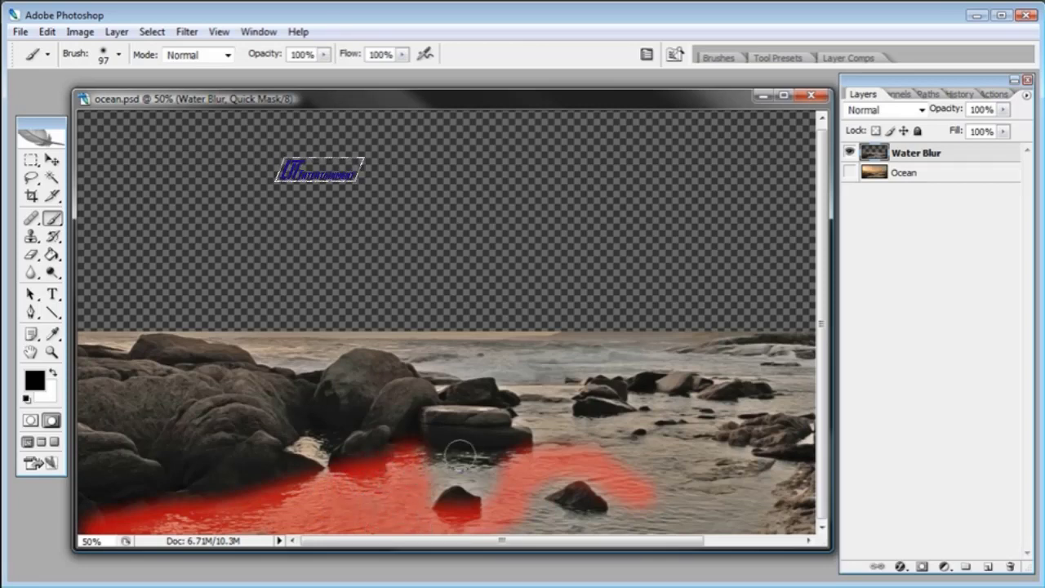
pyautogui.moveTo(441, 463); pyautogui.dragTo(514, 462)
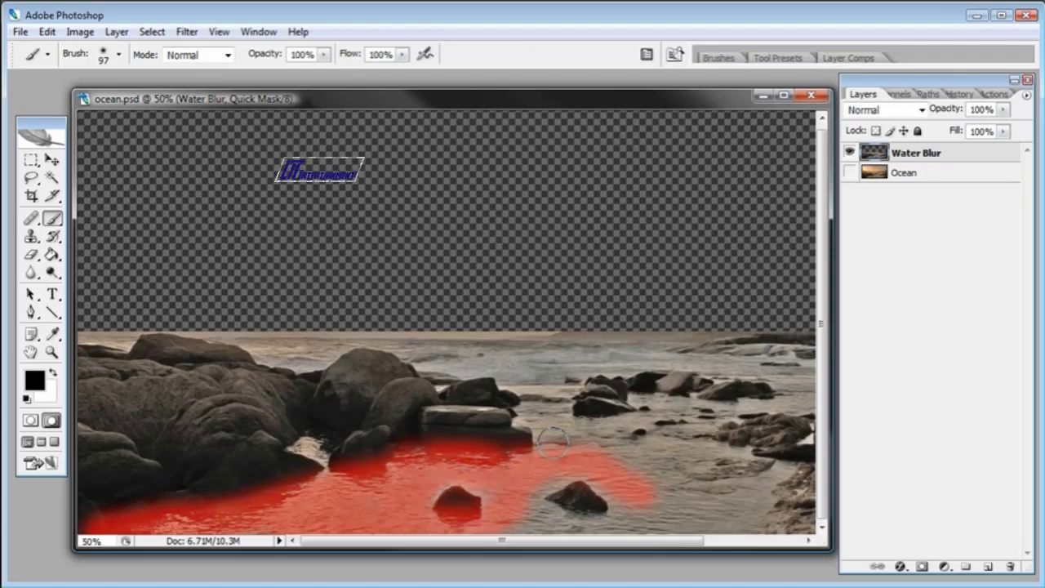
# Extend the quick mask over the open water around the small rocks, up to the edge of the right shoreline rocks.
pyautogui.moveTo(551, 441); pyautogui.dragTo(544, 422)
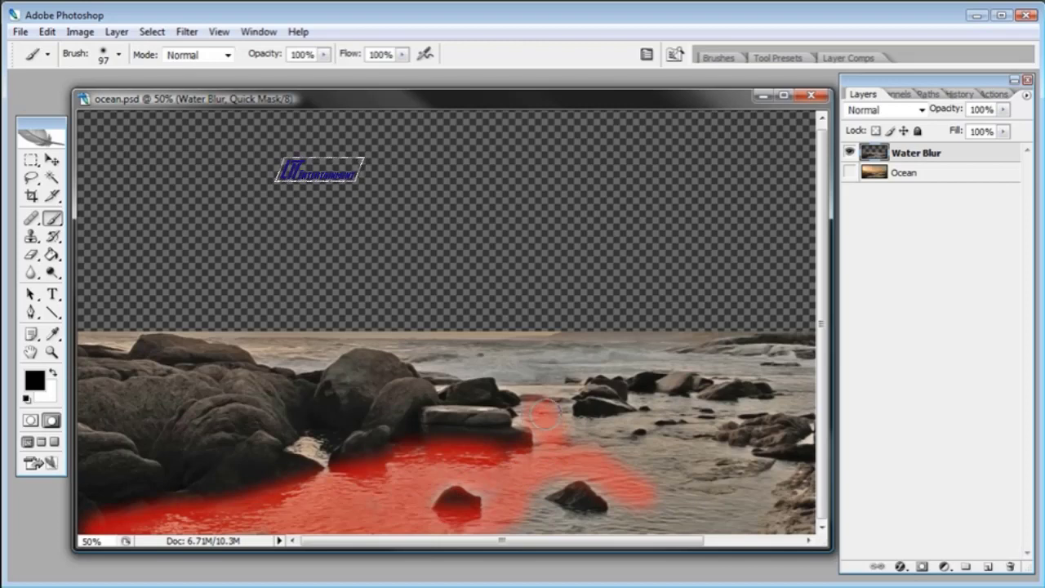
pyautogui.moveTo(544, 415)
pyautogui.mouseDown()
pyautogui.moveTo(539, 392)
pyautogui.moveTo(565, 415)
pyautogui.moveTo(614, 430)
pyautogui.moveTo(625, 449)
pyautogui.moveTo(665, 462)
pyautogui.moveTo(592, 454)
pyautogui.mouseUp()
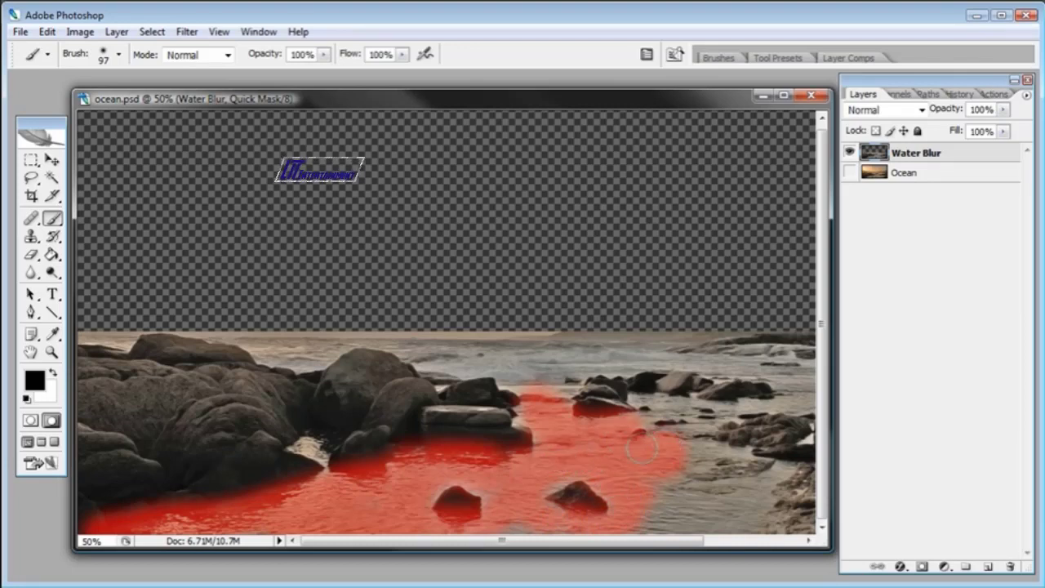
pyautogui.moveTo(642, 447)
pyautogui.mouseDown()
pyautogui.moveTo(659, 405)
pyautogui.moveTo(641, 403)
pyautogui.moveTo(725, 412)
pyautogui.mouseUp()
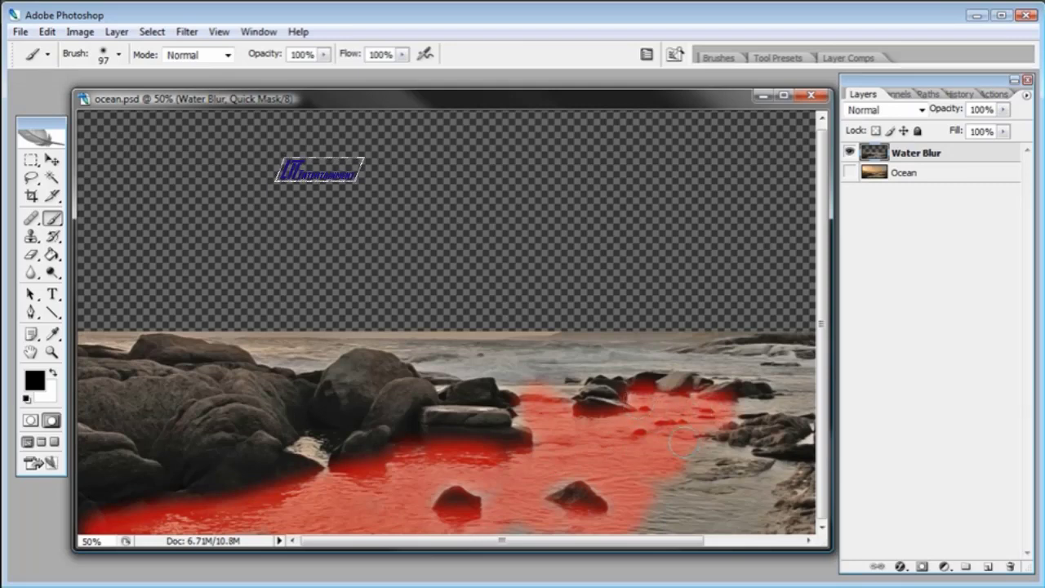
pyautogui.moveTo(700, 459)
pyautogui.mouseDown()
pyautogui.moveTo(771, 465)
pyautogui.moveTo(763, 488)
pyautogui.mouseUp()
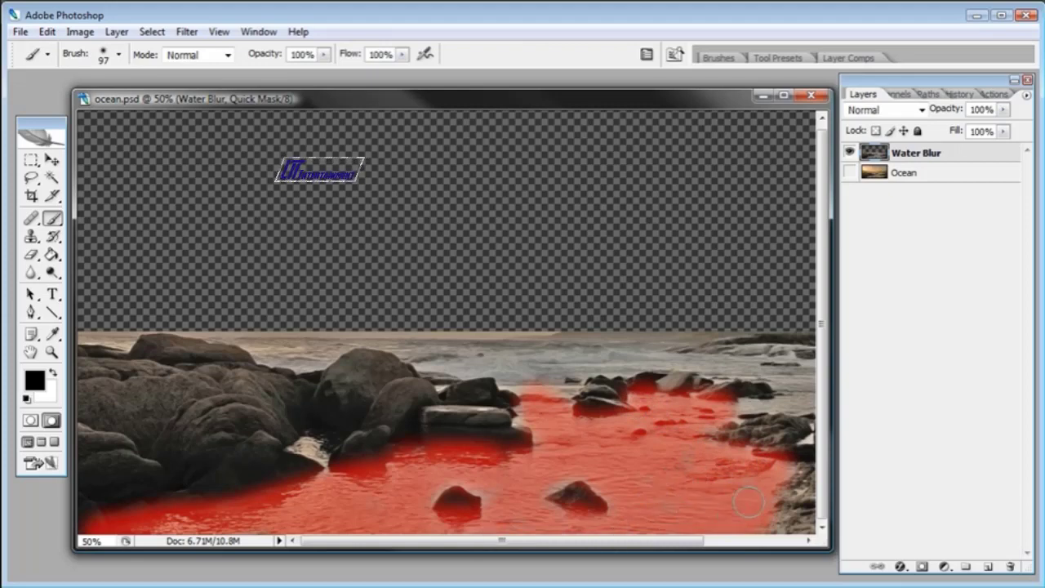
# Reduce the brush to 78 px and mask the water along the right rocks and behind the small rocks toward the horizon.
pyautogui.rightClick(739, 400)
pyautogui.moveTo(829, 445); pyautogui.dragTo(819, 447)
pyautogui.click(725, 102)
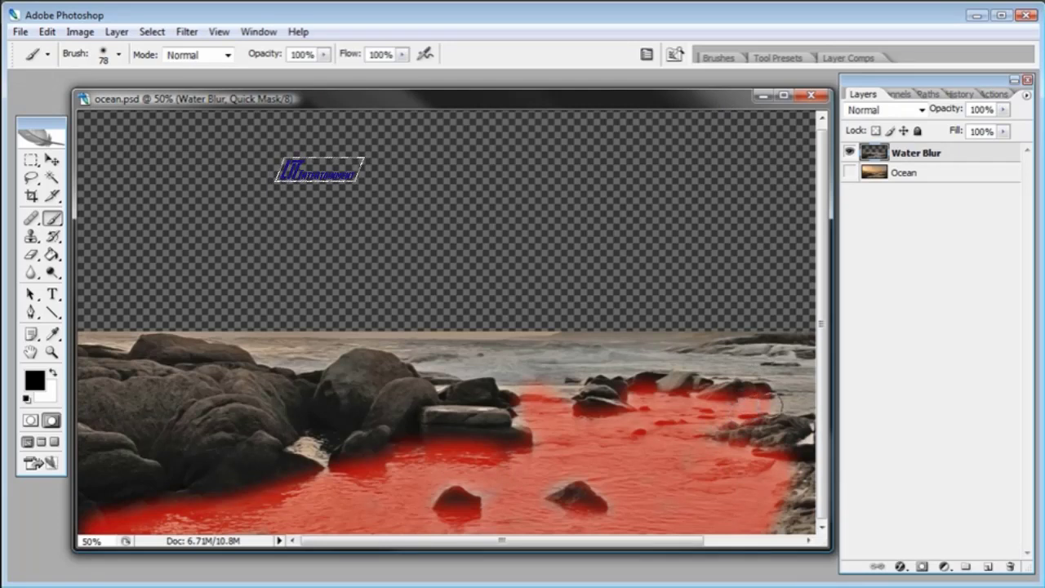
pyautogui.moveTo(686, 540); pyautogui.dragTo(782, 540)
pyautogui.moveTo(640, 402); pyautogui.dragTo(686, 384)
pyautogui.moveTo(600, 376); pyautogui.dragTo(534, 367)
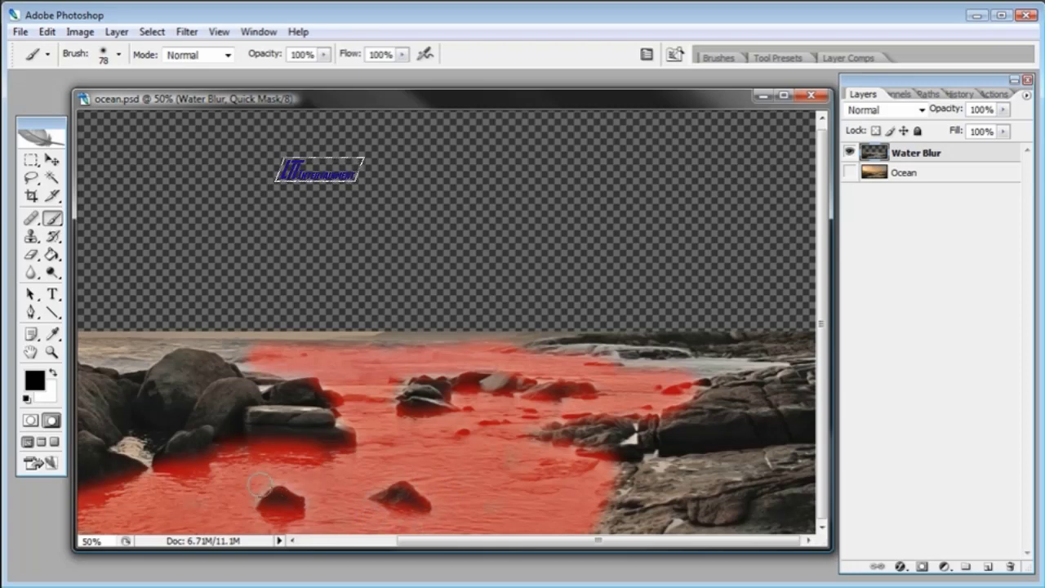
# Mask the small water gap between the left rocks in the quick mask, reducing the brush to 42 px for the edges.
pyautogui.moveTo(136, 437); pyautogui.dragTo(133, 441)
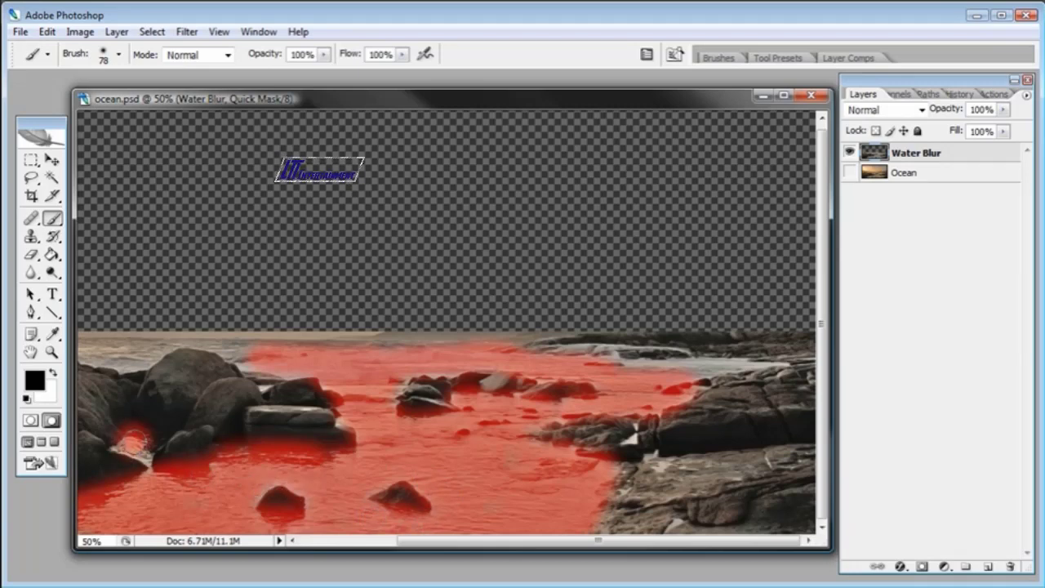
pyautogui.press('z')
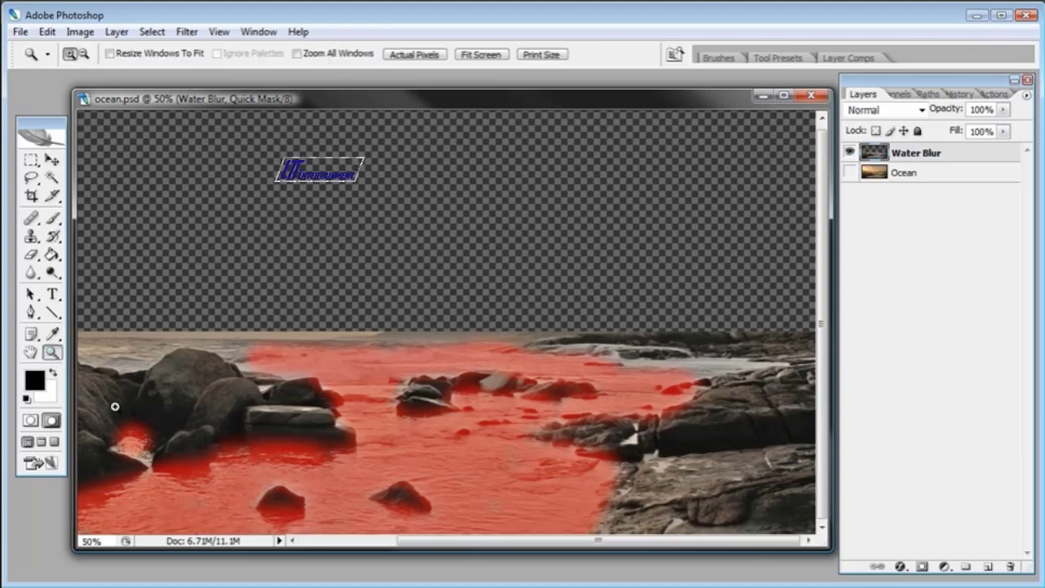
pyautogui.click(121, 457)
pyautogui.click(52, 218)
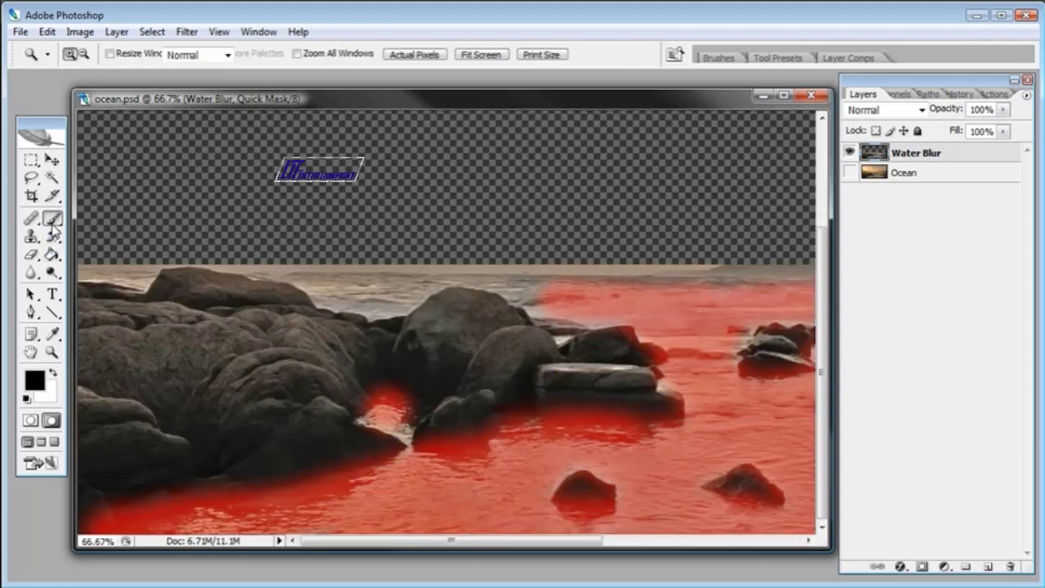
pyautogui.rightClick(280, 396)
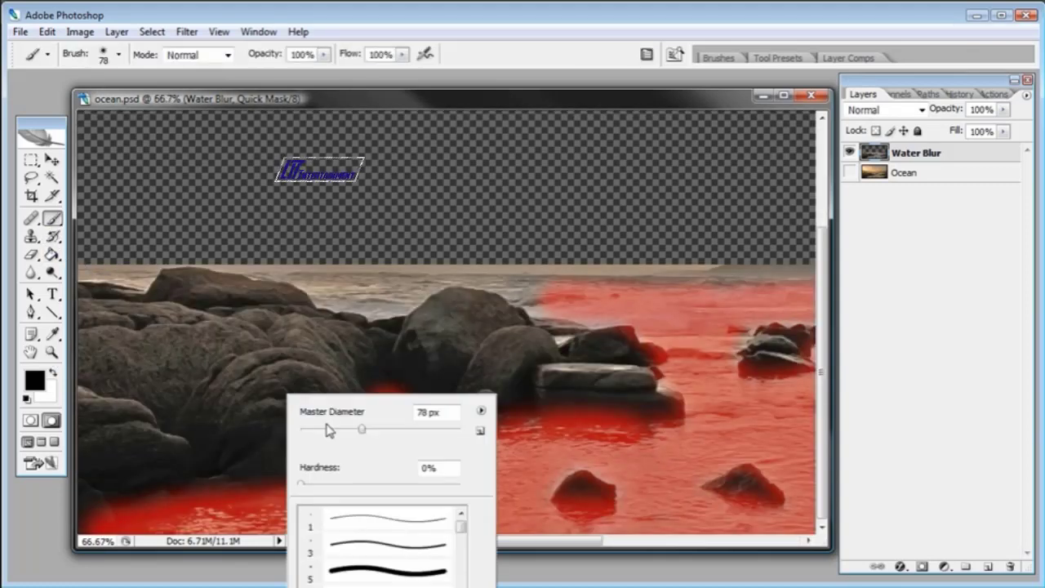
pyautogui.click(333, 430)
pyautogui.click(400, 99)
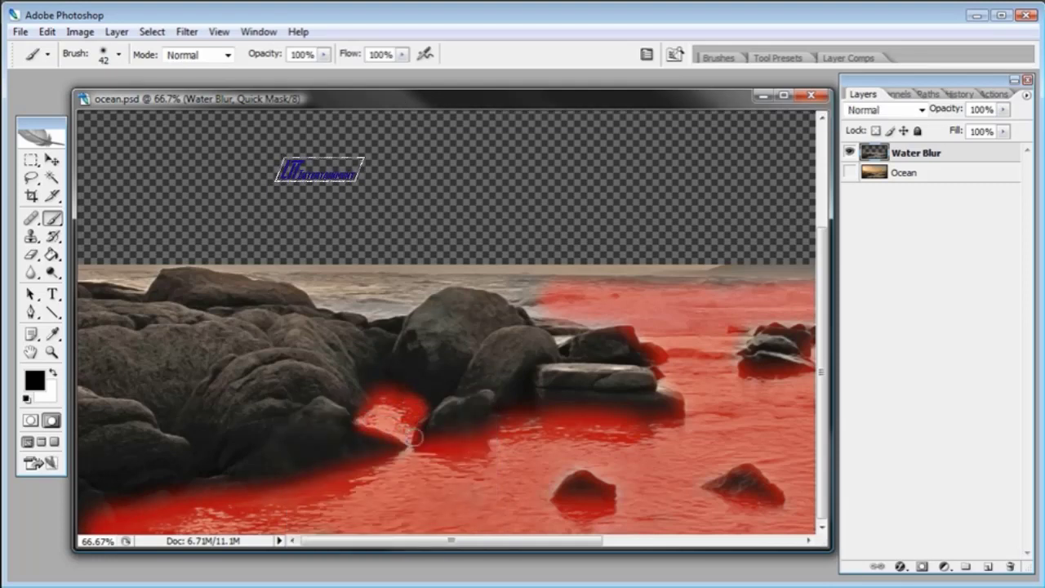
# With the Eraser at 56 px, remove the mask spill from the rocks on both sides of the small water gap.
pyautogui.click(31, 254)
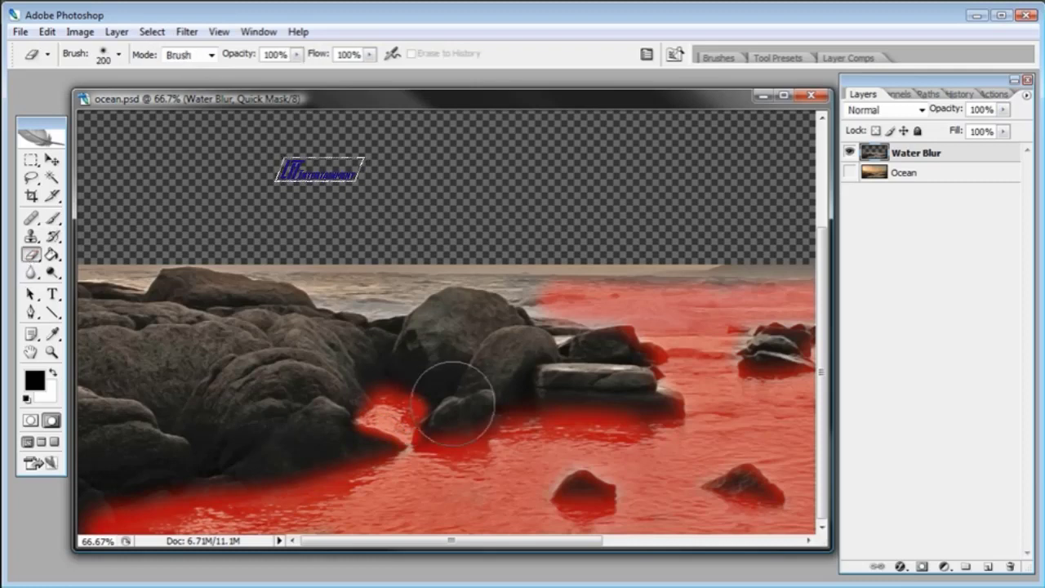
pyautogui.rightClick(461, 406)
pyautogui.click(547, 462)
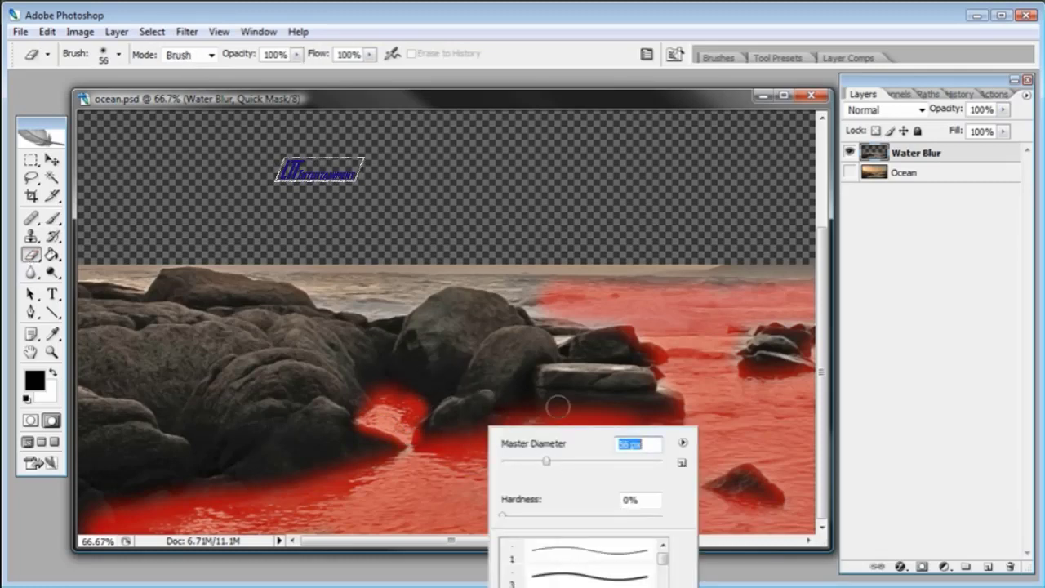
pyautogui.click(553, 109)
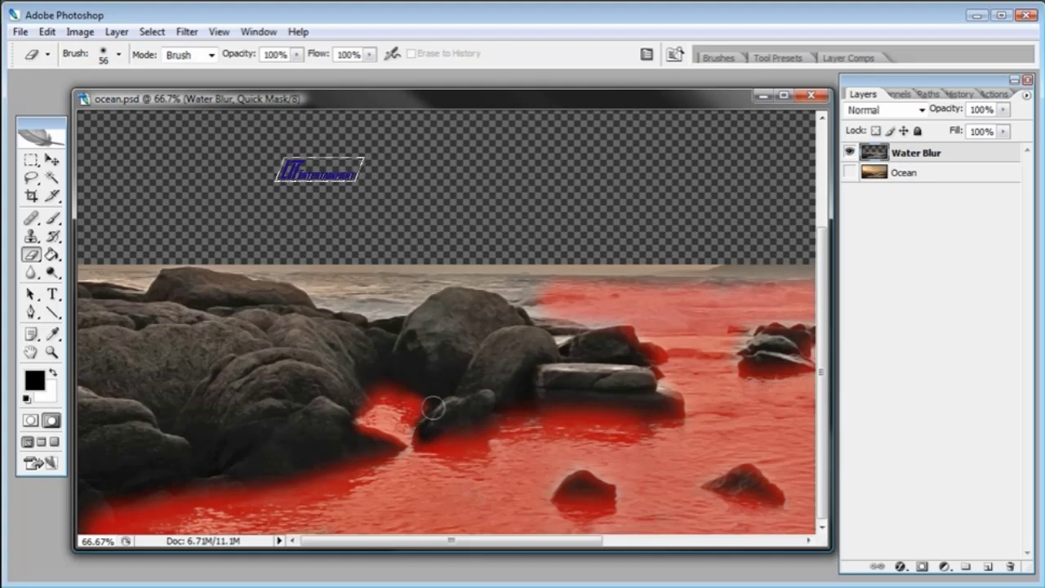
pyautogui.moveTo(359, 396)
pyautogui.mouseDown()
pyautogui.moveTo(343, 428)
pyautogui.moveTo(398, 451)
pyautogui.moveTo(359, 440)
pyautogui.mouseUp()
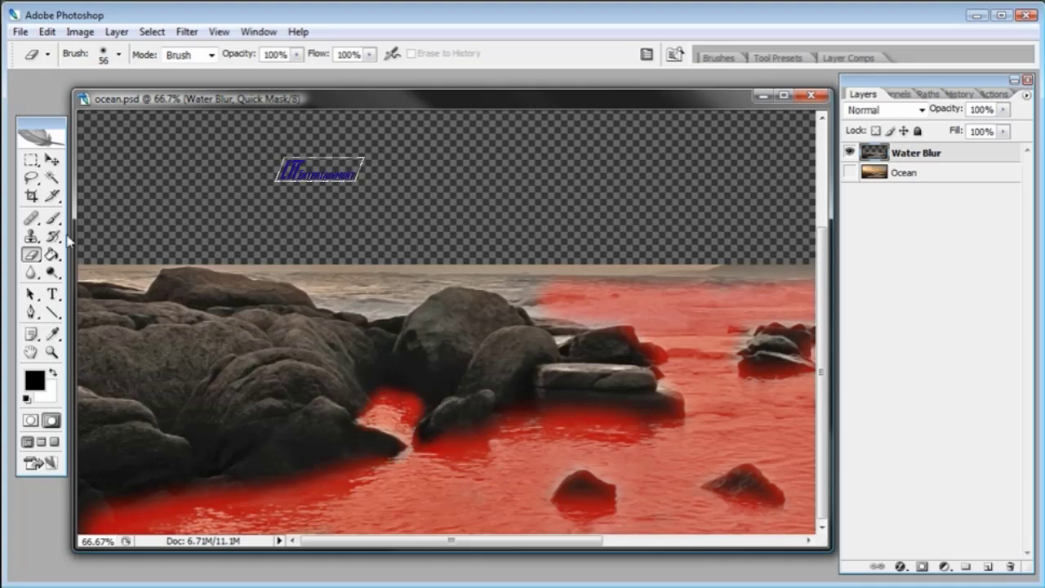
# With the 42 px brush, fill in the mask over the water around the flat slab, small rocks and right shoreline.
pyautogui.click(52, 218)
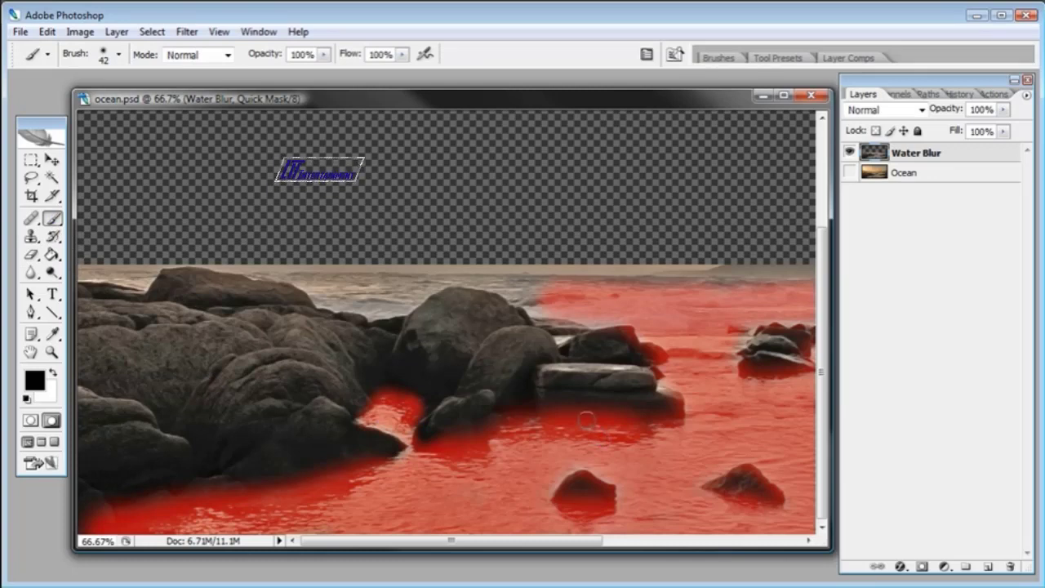
pyautogui.moveTo(627, 431); pyautogui.dragTo(536, 356)
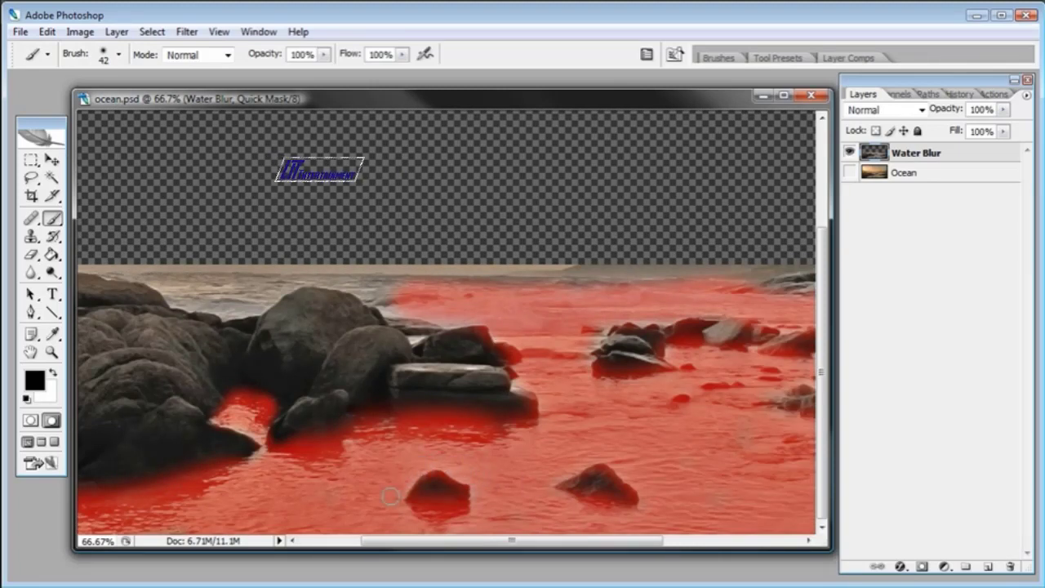
pyautogui.moveTo(597, 400); pyautogui.dragTo(540, 383)
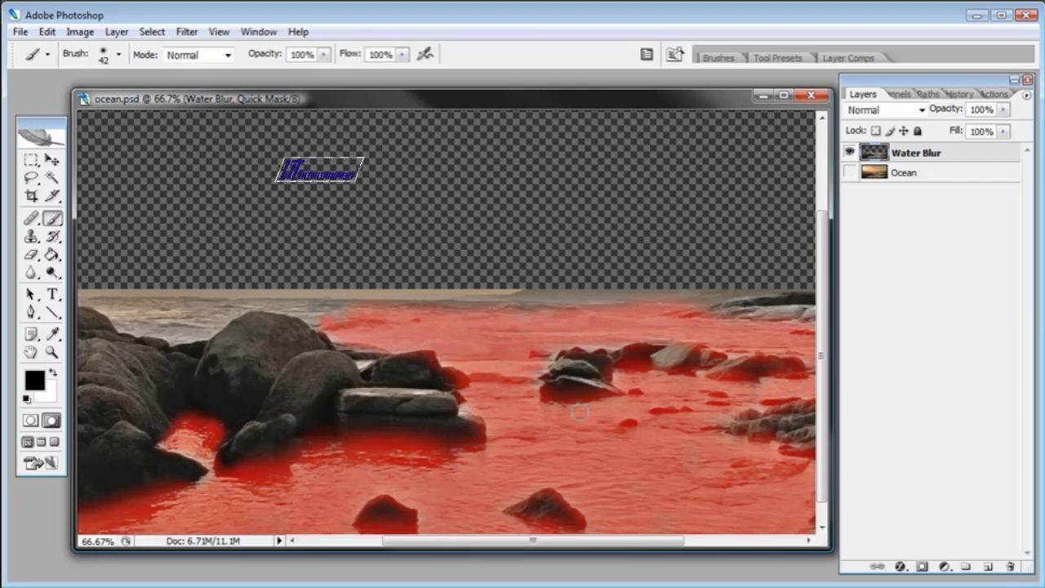
pyautogui.moveTo(681, 382); pyautogui.dragTo(570, 378)
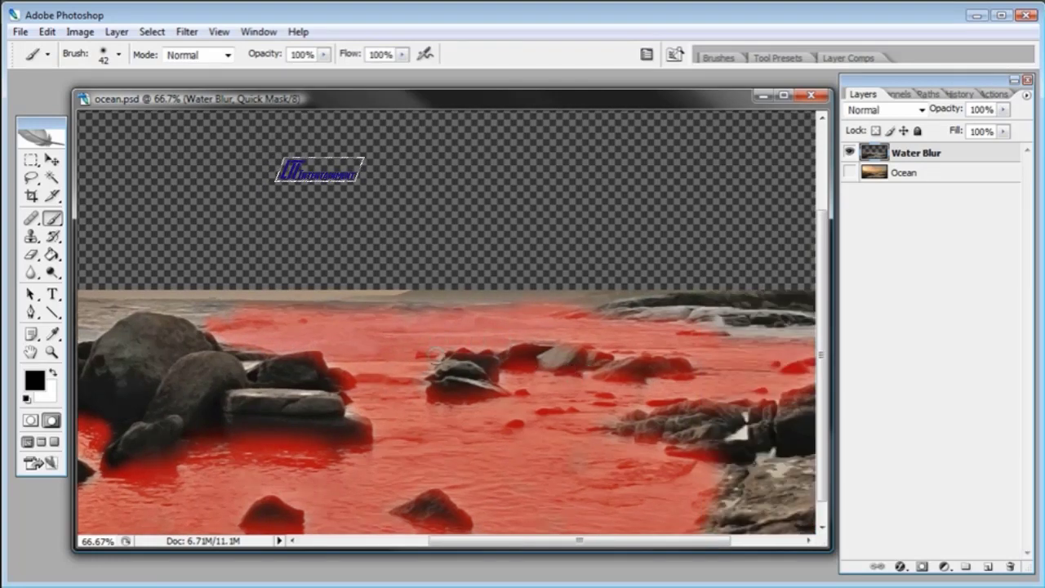
pyautogui.moveTo(742, 375)
pyautogui.mouseDown()
pyautogui.moveTo(506, 391)
pyautogui.moveTo(577, 412)
pyautogui.moveTo(675, 400)
pyautogui.mouseUp()
# Enlarge the Eraser to 261 px and soften the far edge of the mask near the horizon.
pyautogui.click(31, 254)
pyautogui.rightClick(400, 270)
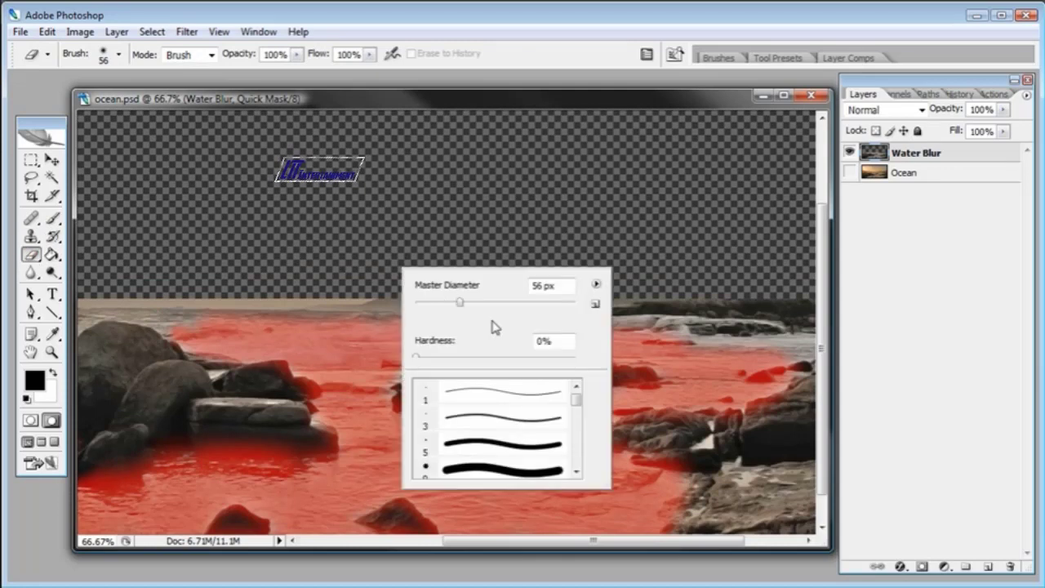
pyautogui.moveTo(510, 312)
pyautogui.mouseDown()
pyautogui.moveTo(509, 303)
pyautogui.moveTo(550, 304)
pyautogui.mouseUp()
pyautogui.click(609, 163)
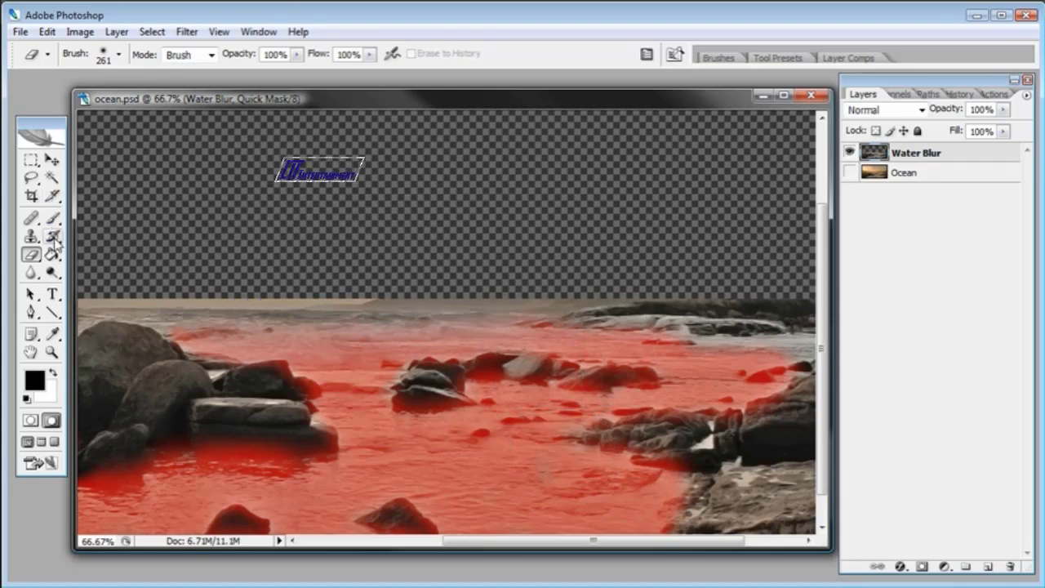
# Reduce the Eraser to 39 px and clear the mask from the right one of the two foreground rocks.
pyautogui.rightClick(469, 385)
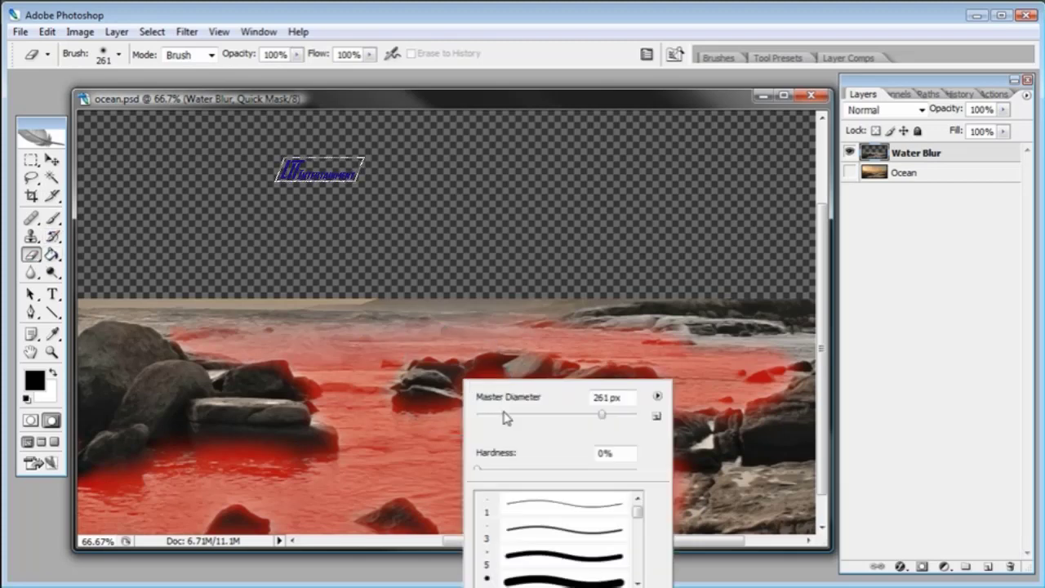
pyautogui.moveTo(506, 417)
pyautogui.mouseDown()
pyautogui.moveTo(493, 414)
pyautogui.moveTo(516, 414)
pyautogui.mouseUp()
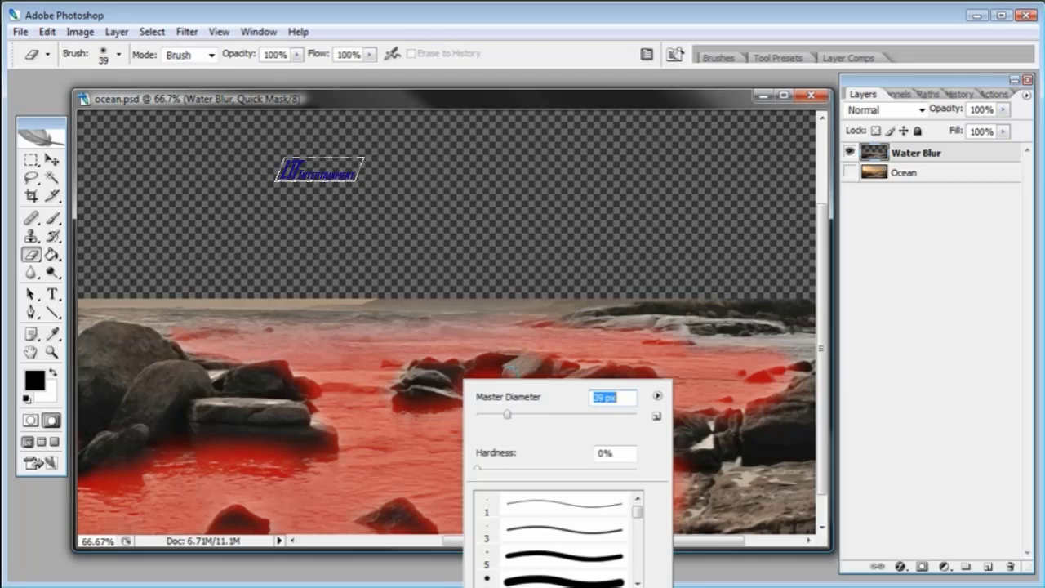
pyautogui.click(516, 110)
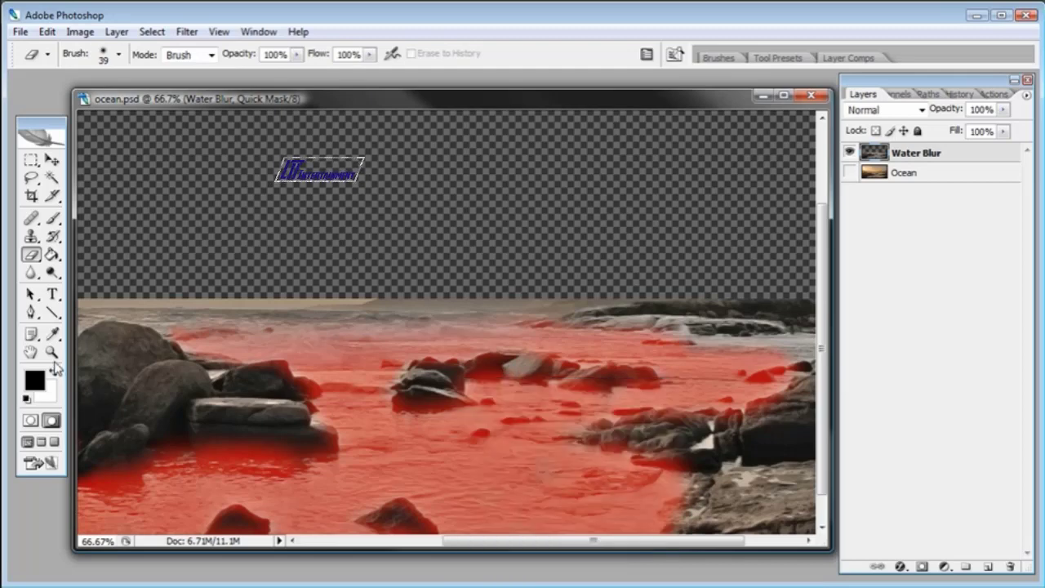
pyautogui.click(51, 352)
pyautogui.moveTo(327, 476); pyautogui.dragTo(477, 532)
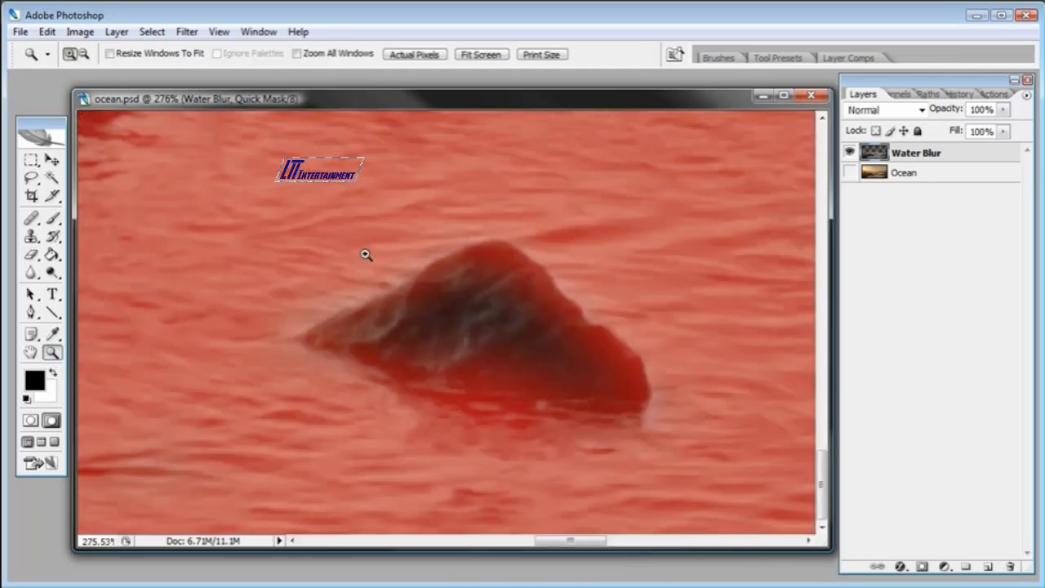
pyautogui.click(31, 254)
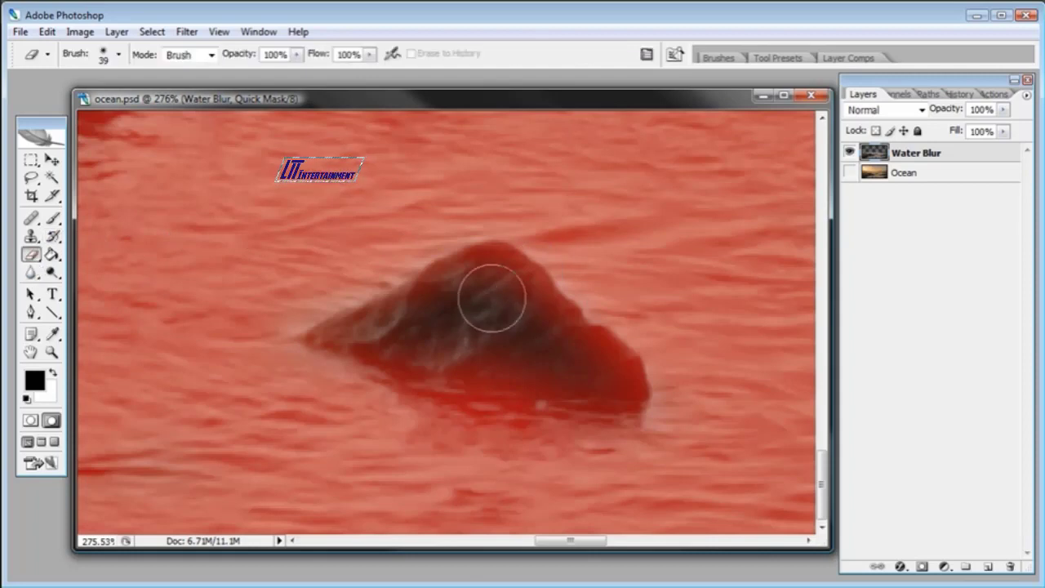
pyautogui.moveTo(474, 288)
pyautogui.mouseDown()
pyautogui.moveTo(584, 364)
pyautogui.moveTo(496, 280)
pyautogui.moveTo(428, 307)
pyautogui.moveTo(532, 333)
pyautogui.moveTo(528, 340)
pyautogui.moveTo(398, 331)
pyautogui.moveTo(475, 330)
pyautogui.moveTo(578, 350)
pyautogui.moveTo(608, 372)
pyautogui.moveTo(497, 304)
pyautogui.moveTo(475, 292)
pyautogui.mouseUp()
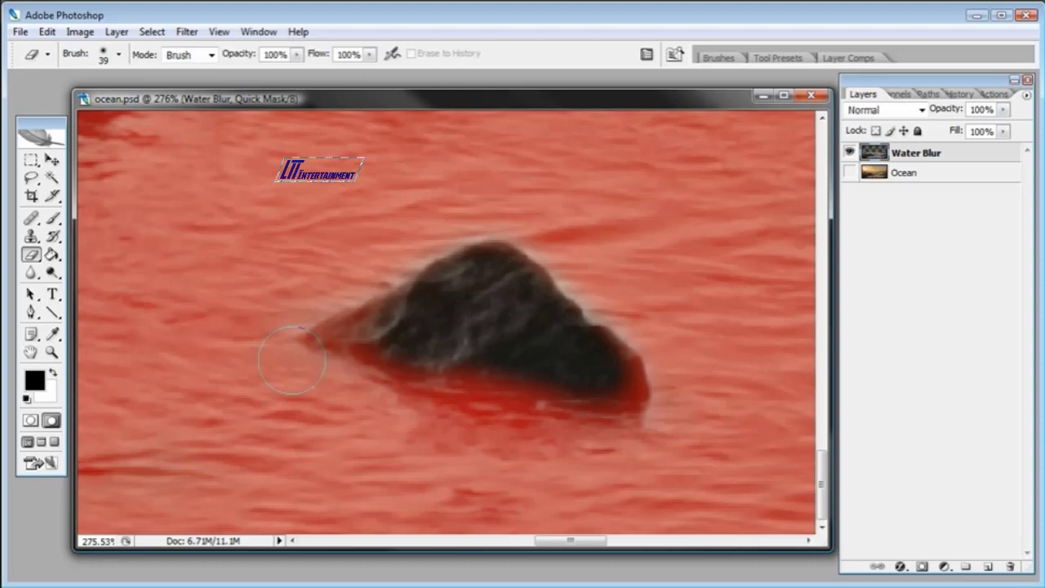
# Clear the mask from the left one of the two foreground rocks.
pyautogui.moveTo(389, 319)
pyautogui.mouseDown()
pyautogui.moveTo(471, 319)
pyautogui.moveTo(514, 292)
pyautogui.moveTo(533, 294)
pyautogui.mouseUp()
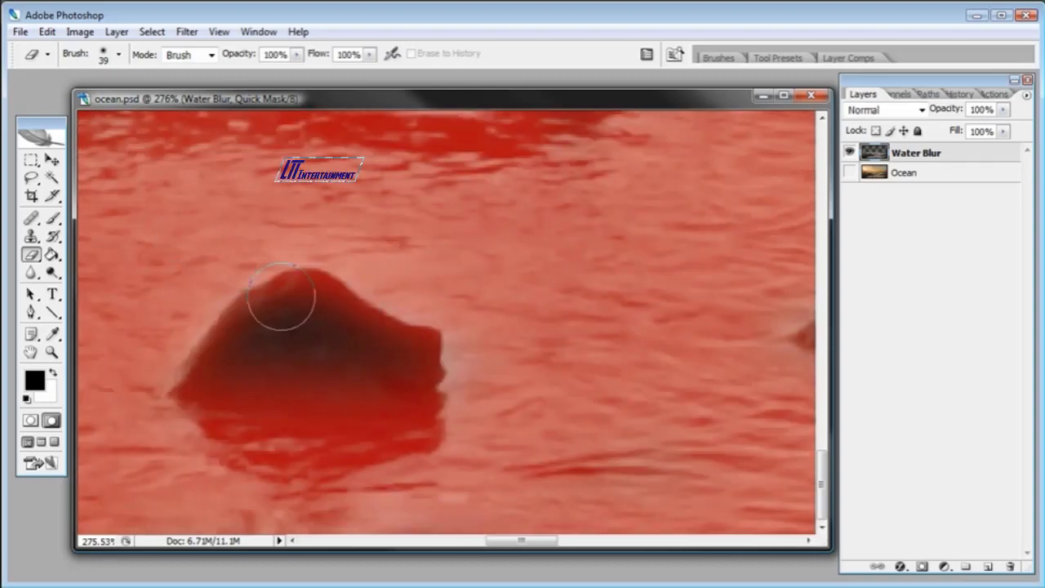
pyautogui.moveTo(301, 301)
pyautogui.mouseDown()
pyautogui.moveTo(264, 326)
pyautogui.moveTo(329, 309)
pyautogui.moveTo(412, 348)
pyautogui.moveTo(302, 306)
pyautogui.moveTo(245, 333)
pyautogui.moveTo(238, 353)
pyautogui.moveTo(303, 363)
pyautogui.moveTo(319, 345)
pyautogui.moveTo(218, 350)
pyautogui.moveTo(222, 364)
pyautogui.moveTo(324, 338)
pyautogui.moveTo(297, 301)
pyautogui.moveTo(418, 359)
pyautogui.moveTo(300, 339)
pyautogui.moveTo(429, 359)
pyautogui.mouseUp()
pyautogui.moveTo(242, 364); pyautogui.dragTo(413, 319)
pyautogui.moveTo(329, 298); pyautogui.dragTo(446, 287)
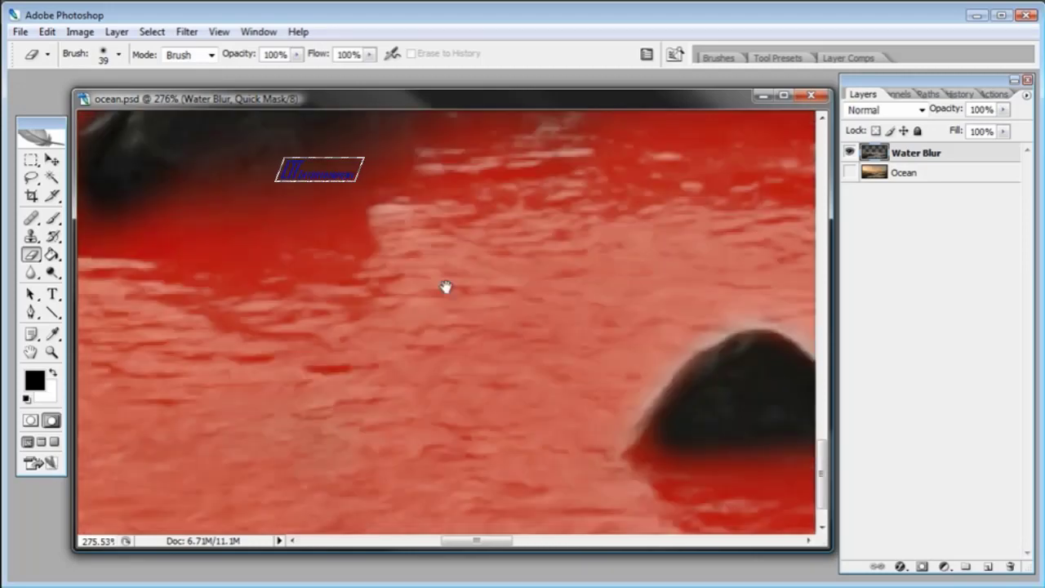
# Erase the mask spill along the flat slab and the neighbouring rocks of the left shore.
pyautogui.moveTo(276, 244)
pyautogui.mouseDown()
pyautogui.moveTo(434, 350)
pyautogui.moveTo(492, 282)
pyautogui.moveTo(704, 250)
pyautogui.moveTo(472, 248)
pyautogui.moveTo(506, 285)
pyautogui.mouseUp()
pyautogui.moveTo(612, 259); pyautogui.dragTo(432, 308)
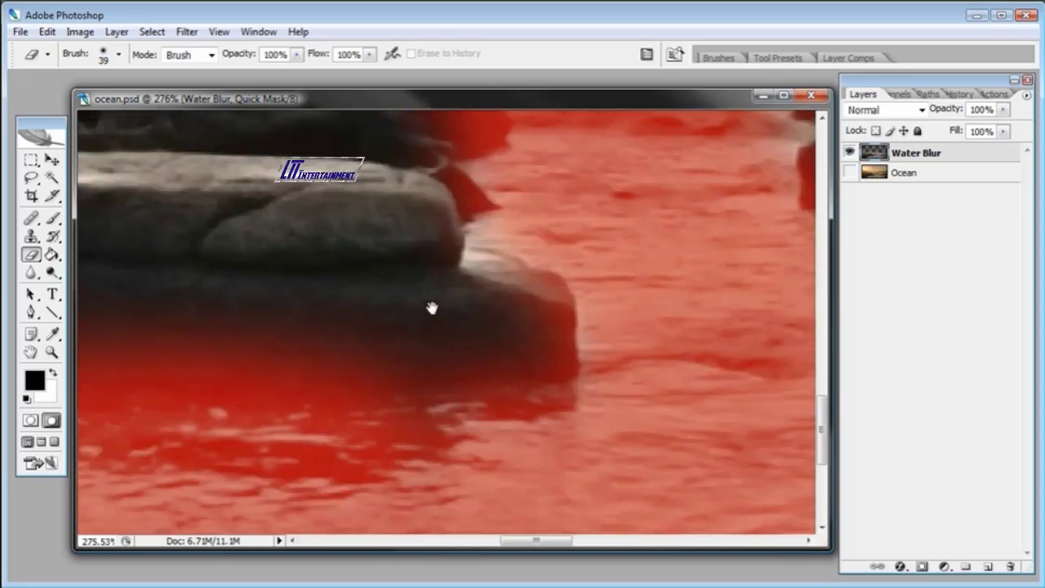
pyautogui.moveTo(553, 254); pyautogui.dragTo(369, 333)
pyautogui.moveTo(601, 202); pyautogui.dragTo(399, 277)
pyautogui.moveTo(487, 259)
pyautogui.mouseDown()
pyautogui.moveTo(480, 373)
pyautogui.moveTo(272, 301)
pyautogui.moveTo(282, 420)
pyautogui.moveTo(431, 296)
pyautogui.mouseUp()
# Erase the mask from the mid-water rock cluster and the long rocks beside it.
pyautogui.moveTo(636, 256)
pyautogui.mouseDown()
pyautogui.moveTo(458, 252)
pyautogui.moveTo(354, 278)
pyautogui.moveTo(295, 277)
pyautogui.moveTo(480, 261)
pyautogui.moveTo(545, 238)
pyautogui.moveTo(643, 267)
pyautogui.moveTo(626, 255)
pyautogui.moveTo(474, 248)
pyautogui.mouseUp()
pyautogui.moveTo(279, 275); pyautogui.dragTo(474, 287)
pyautogui.moveTo(490, 233)
pyautogui.mouseDown()
pyautogui.moveTo(449, 210)
pyautogui.moveTo(322, 231)
pyautogui.moveTo(526, 225)
pyautogui.moveTo(390, 209)
pyautogui.moveTo(342, 222)
pyautogui.mouseUp()
pyautogui.moveTo(253, 242)
pyautogui.mouseDown()
pyautogui.moveTo(620, 233)
pyautogui.moveTo(583, 210)
pyautogui.moveTo(506, 236)
pyautogui.moveTo(318, 242)
pyautogui.mouseUp()
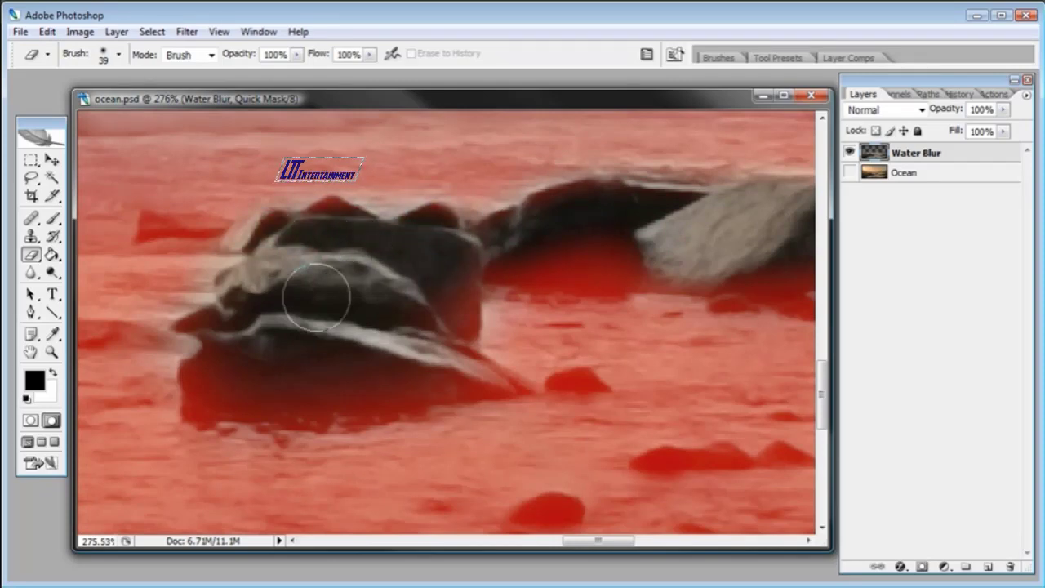
pyautogui.moveTo(768, 199); pyautogui.dragTo(217, 250)
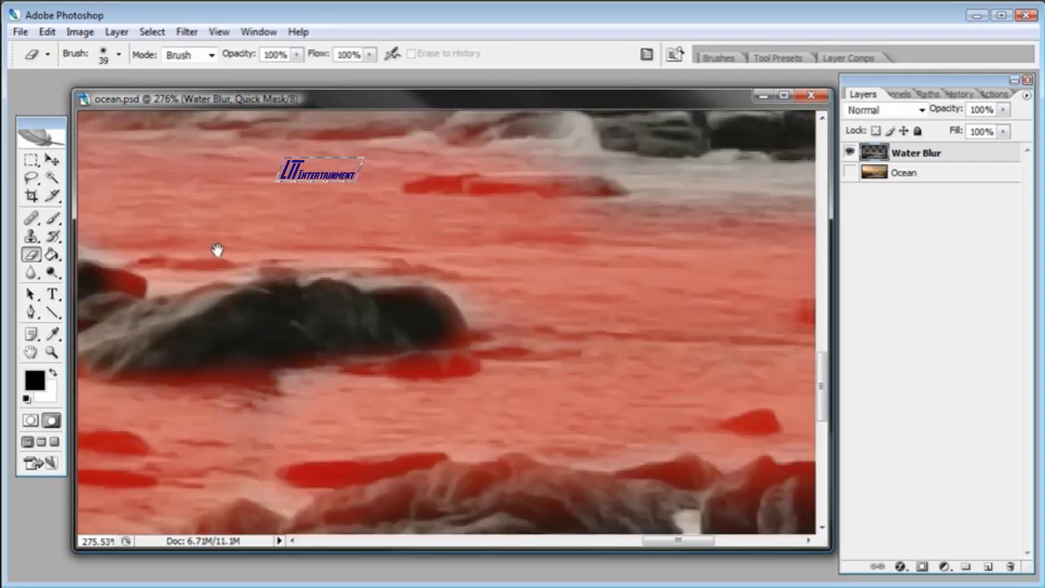
# Reduce the Eraser to 19 px and clear the mask from the small rocks in the water beside the right shoreline.
pyautogui.moveTo(808, 409); pyautogui.dragTo(419, 379)
pyautogui.moveTo(616, 260); pyautogui.dragTo(629, 268)
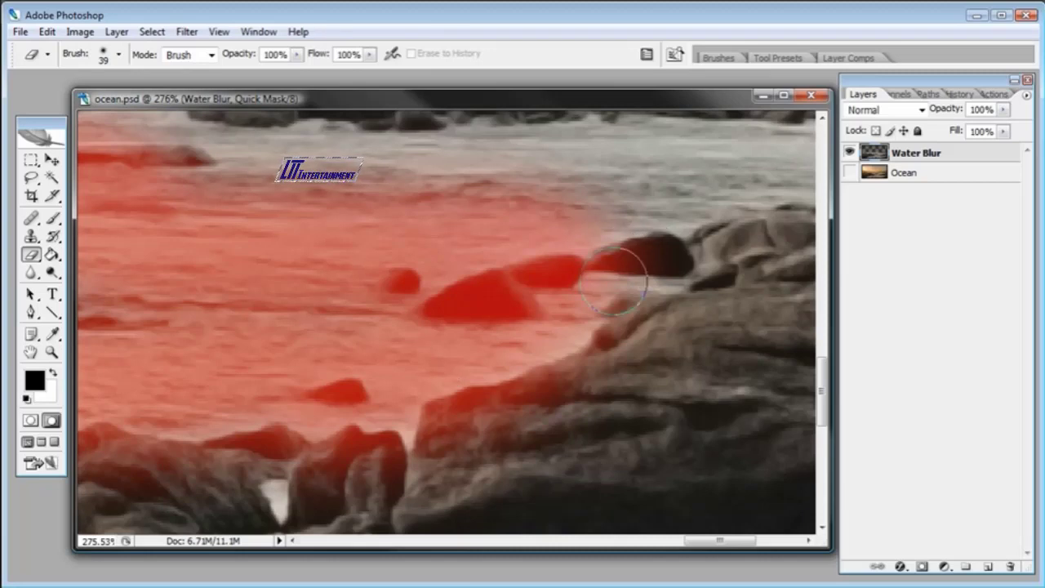
pyautogui.rightClick(629, 269)
pyautogui.press('[')
pyautogui.press('[')
pyautogui.press('Return')
pyautogui.moveTo(576, 263)
pyautogui.mouseDown()
pyautogui.moveTo(527, 271)
pyautogui.moveTo(575, 265)
pyautogui.moveTo(445, 306)
pyautogui.moveTo(509, 303)
pyautogui.mouseUp()
pyautogui.scroll(-3, 569, 226)
pyautogui.hscroll(-5, 569, 226)
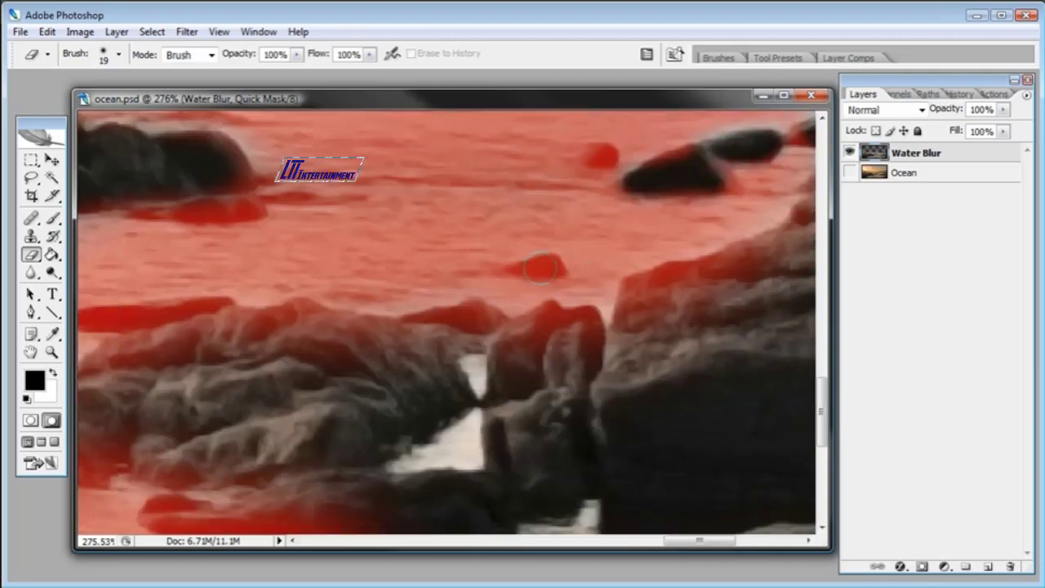
pyautogui.moveTo(540, 268)
pyautogui.mouseDown()
pyautogui.moveTo(559, 265)
pyautogui.moveTo(518, 266)
pyautogui.moveTo(535, 267)
pyautogui.mouseUp()
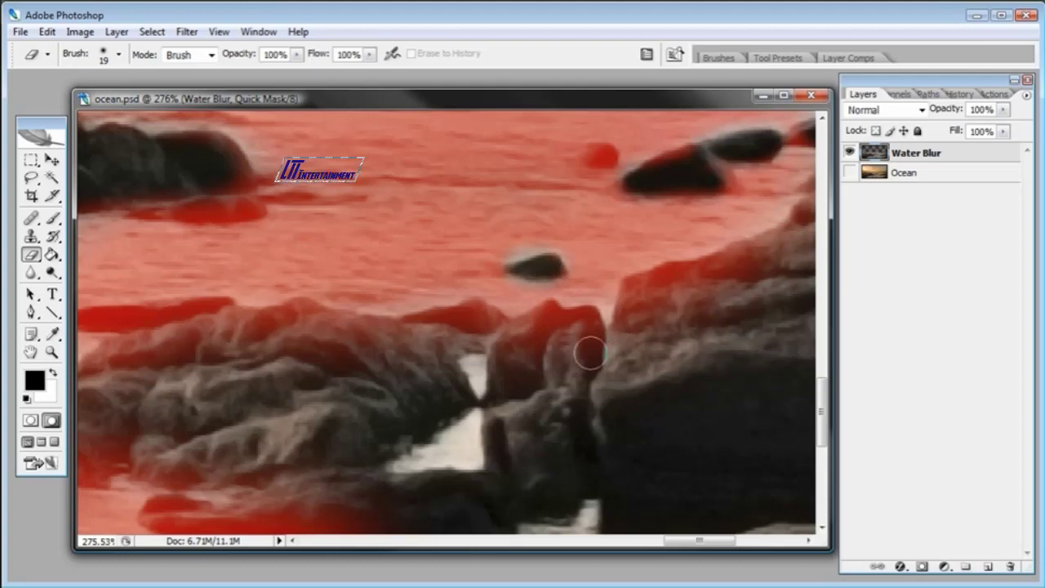
# Erase the mask spill from the upper edges and tip of the right shoreline rocks.
pyautogui.moveTo(589, 353)
pyautogui.mouseDown()
pyautogui.moveTo(590, 323)
pyautogui.moveTo(547, 309)
pyautogui.moveTo(495, 341)
pyautogui.moveTo(487, 319)
pyautogui.moveTo(530, 248)
pyautogui.moveTo(544, 247)
pyautogui.moveTo(642, 157)
pyautogui.moveTo(467, 279)
pyautogui.moveTo(458, 296)
pyautogui.moveTo(426, 297)
pyautogui.moveTo(429, 287)
pyautogui.moveTo(338, 297)
pyautogui.moveTo(262, 324)
pyautogui.moveTo(344, 294)
pyautogui.moveTo(200, 291)
pyautogui.mouseUp()
pyautogui.moveTo(200, 291)
pyautogui.mouseDown()
pyautogui.moveTo(397, 327)
pyautogui.moveTo(546, 308)
pyautogui.moveTo(429, 297)
pyautogui.moveTo(408, 343)
pyautogui.moveTo(535, 373)
pyautogui.moveTo(562, 297)
pyautogui.moveTo(546, 315)
pyautogui.mouseUp()
pyautogui.moveTo(465, 299); pyautogui.dragTo(601, 244)
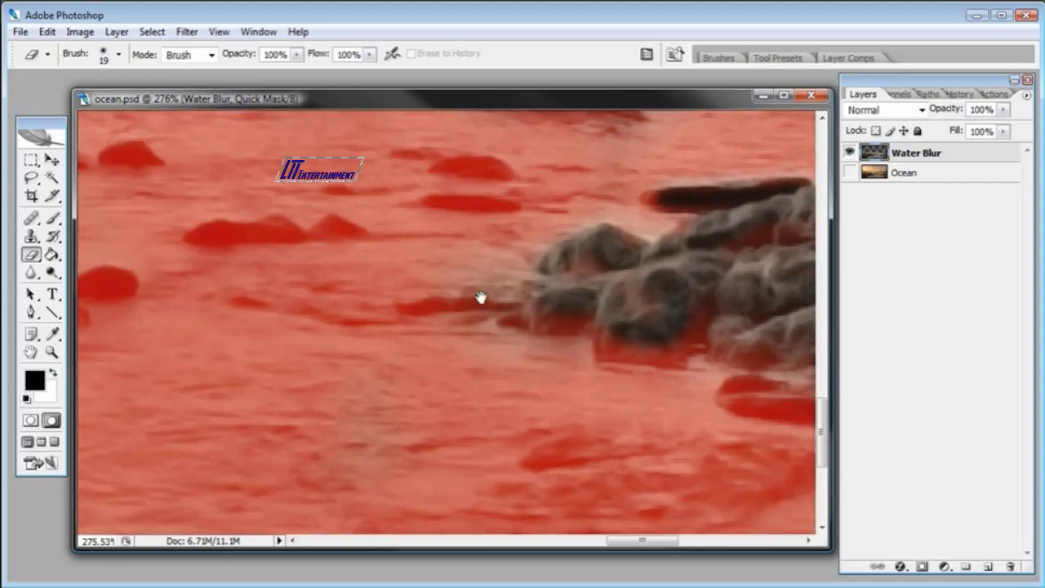
# Reduce the Eraser to 12 px and clear the mask from the small scattered rocks in the middle of the water.
pyautogui.moveTo(481, 297); pyautogui.dragTo(570, 341)
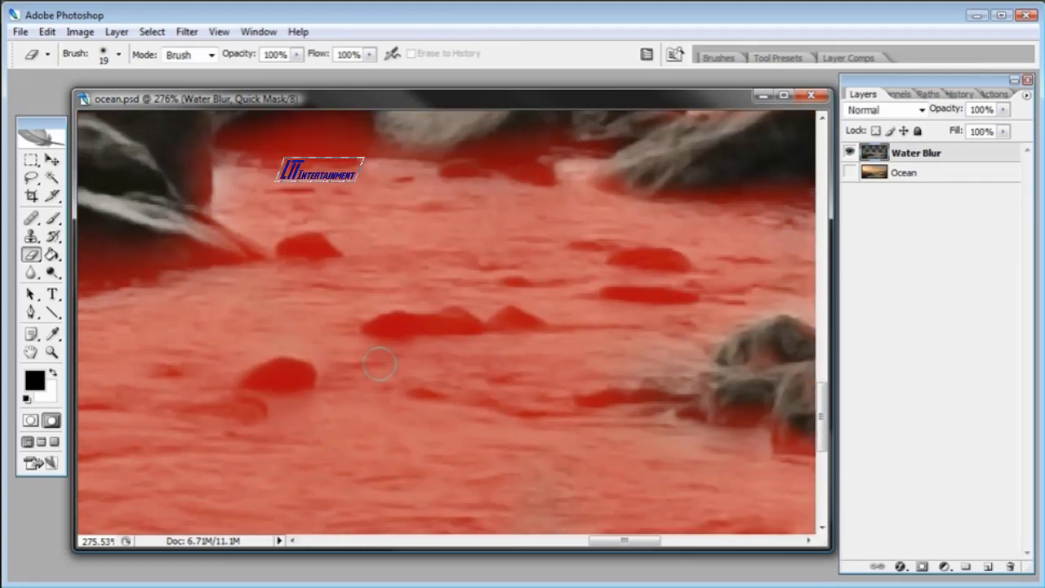
pyautogui.rightClick(379, 364)
pyautogui.moveTo(416, 401); pyautogui.dragTo(410, 399)
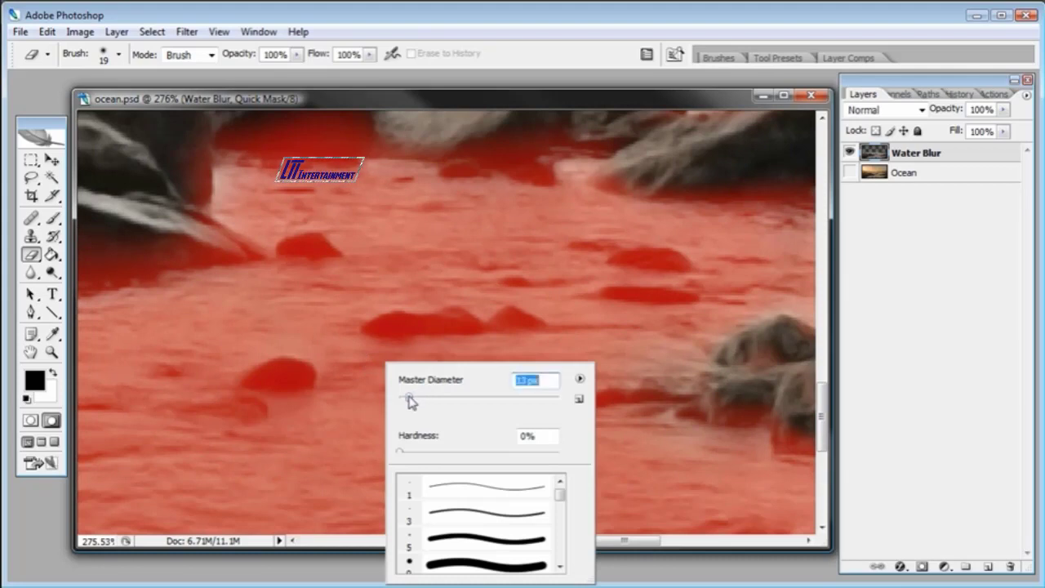
pyautogui.moveTo(287, 367)
pyautogui.mouseDown()
pyautogui.moveTo(270, 371)
pyautogui.moveTo(306, 375)
pyautogui.moveTo(245, 379)
pyautogui.moveTo(294, 377)
pyautogui.mouseUp()
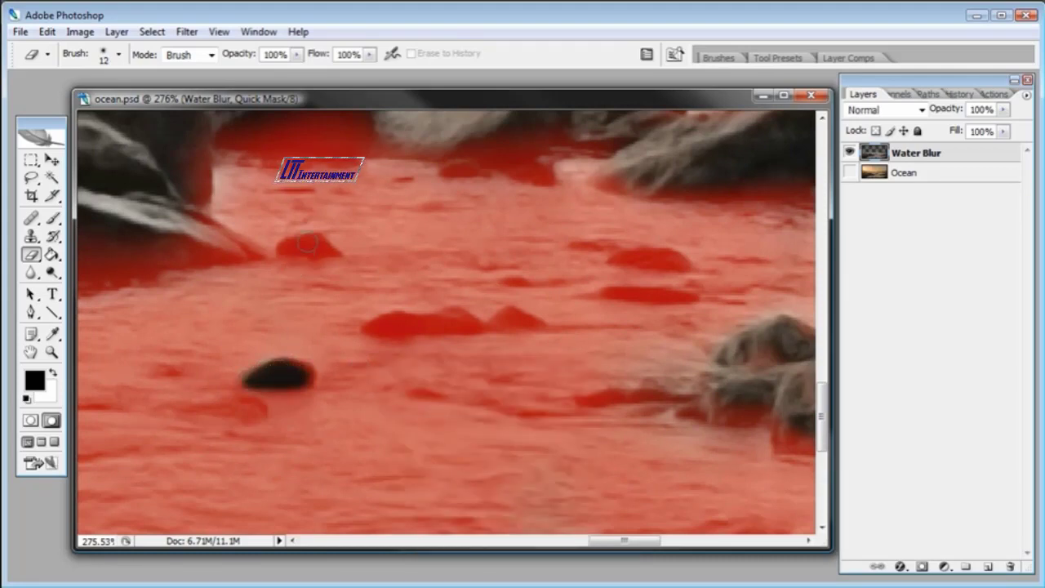
pyautogui.moveTo(306, 242)
pyautogui.mouseDown()
pyautogui.moveTo(292, 245)
pyautogui.moveTo(329, 252)
pyautogui.mouseUp()
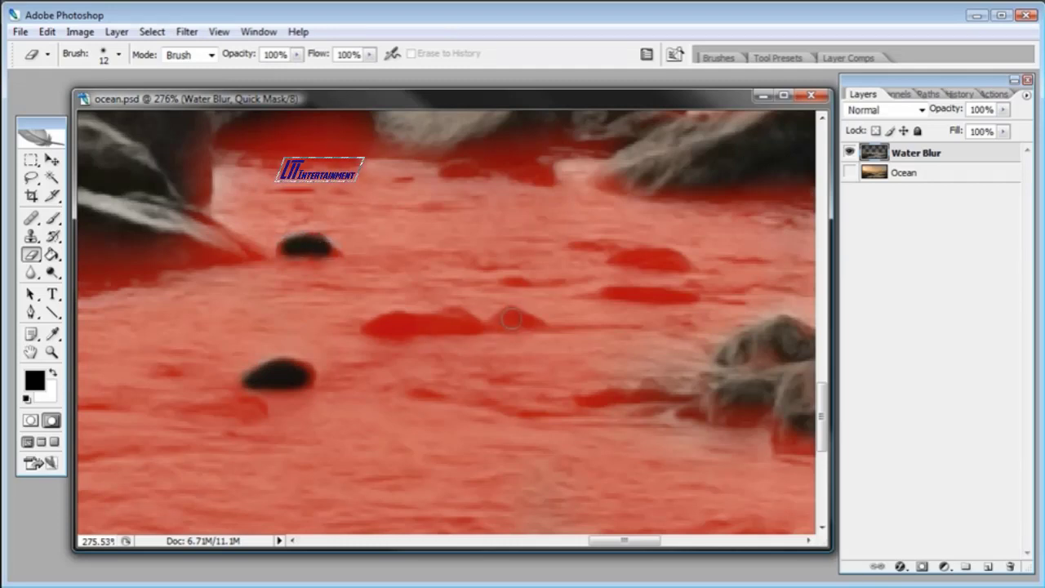
pyautogui.moveTo(510, 318)
pyautogui.mouseDown()
pyautogui.moveTo(384, 321)
pyautogui.moveTo(524, 320)
pyautogui.mouseUp()
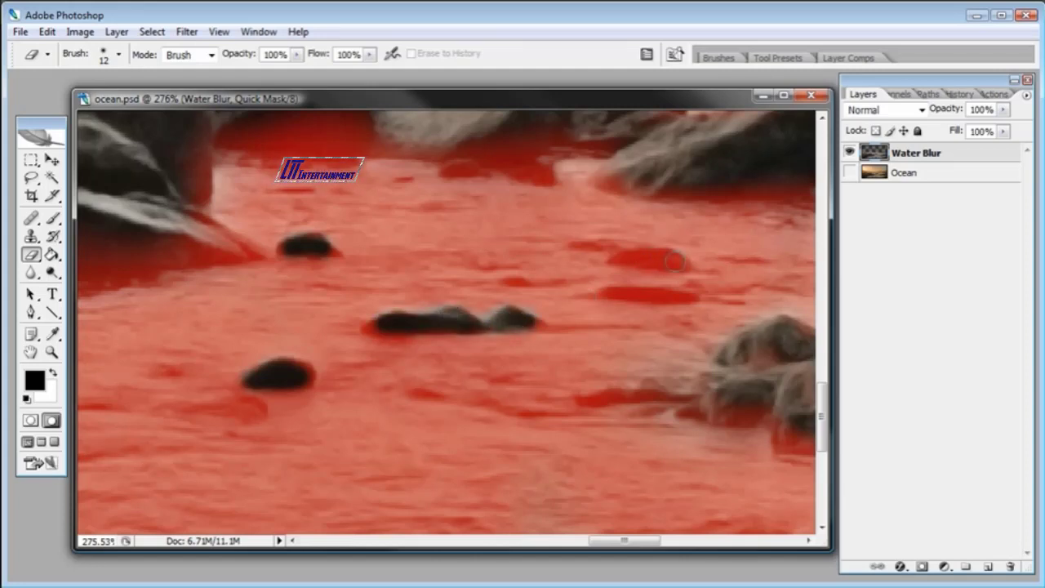
pyautogui.moveTo(675, 261)
pyautogui.mouseDown()
pyautogui.moveTo(619, 257)
pyautogui.moveTo(630, 258)
pyautogui.mouseUp()
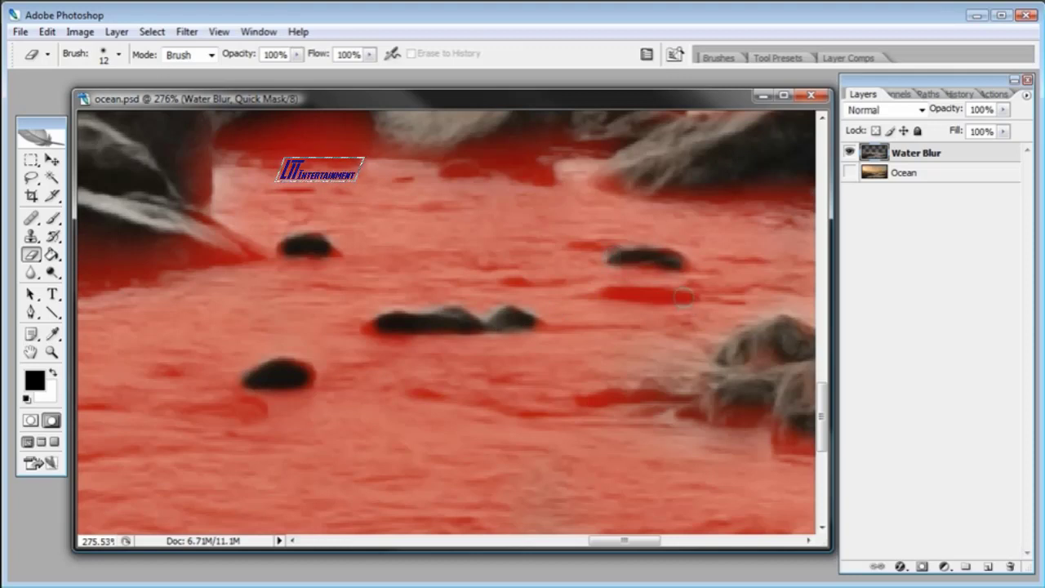
pyautogui.moveTo(682, 297)
pyautogui.mouseDown()
pyautogui.moveTo(633, 295)
pyautogui.moveTo(645, 313)
pyautogui.mouseUp()
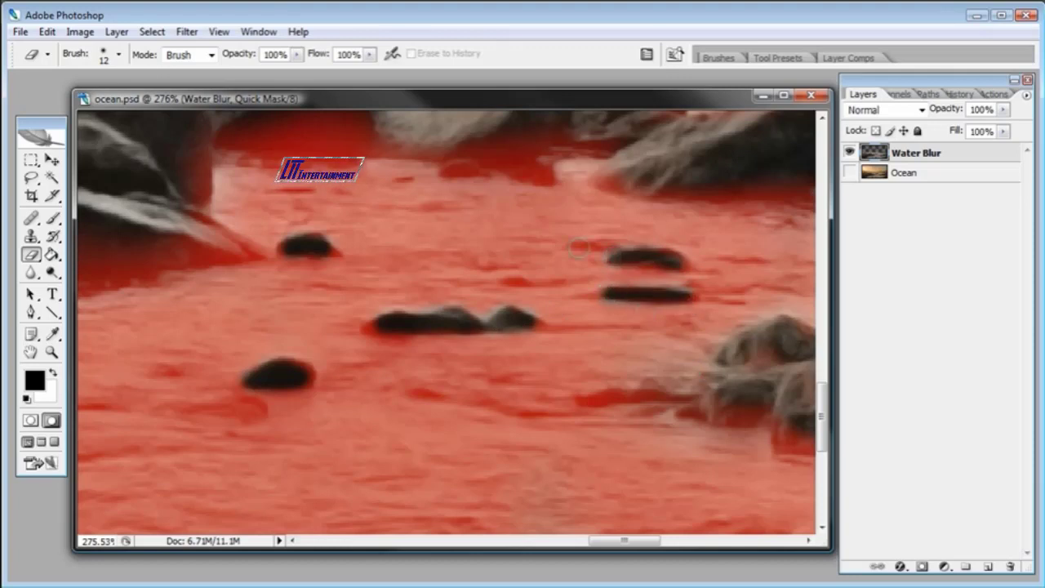
# Erase the mask from the thin flat rock in the water just in front of the larger dark boulders.
pyautogui.moveTo(583, 268); pyautogui.dragTo(397, 289)
pyautogui.moveTo(655, 343); pyautogui.dragTo(450, 275)
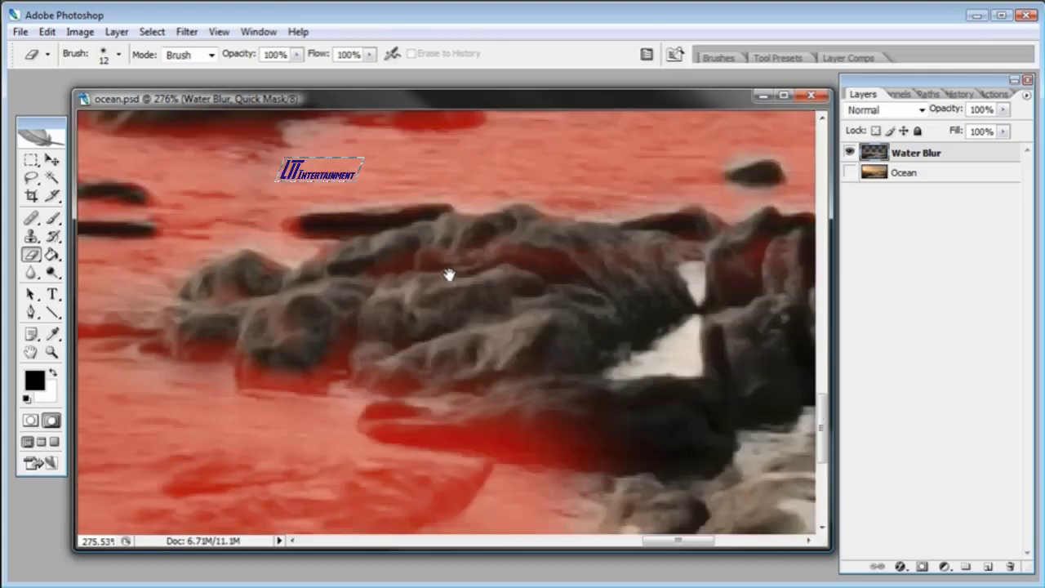
pyautogui.moveTo(445, 219); pyautogui.dragTo(451, 309)
pyautogui.moveTo(484, 207); pyautogui.dragTo(414, 207)
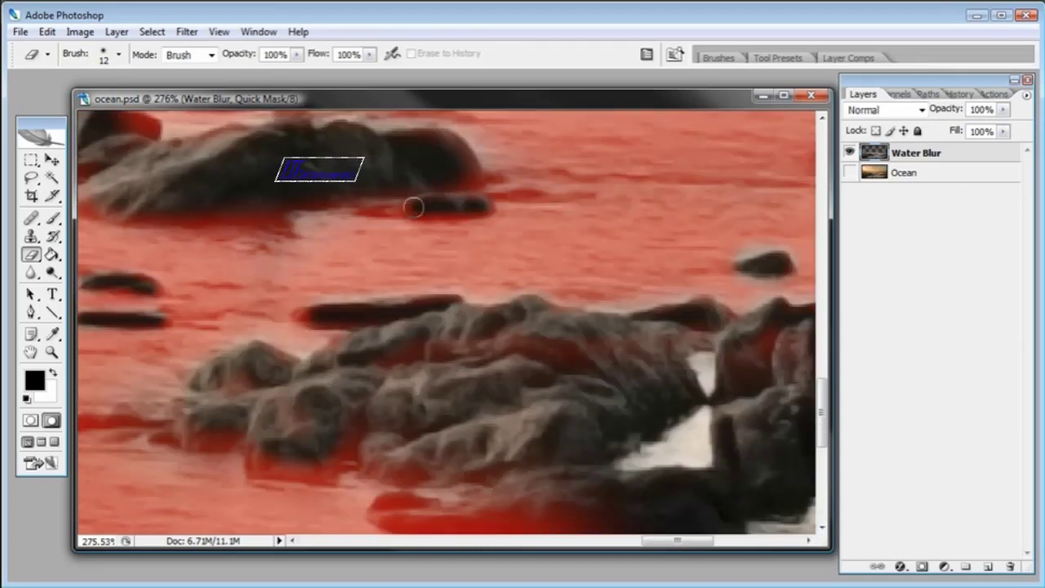
# Examine the water mask across the whole shoreline for rocks that are still covered.
pyautogui.moveTo(399, 384); pyautogui.dragTo(595, 299)
pyautogui.moveTo(394, 361); pyautogui.dragTo(571, 257)
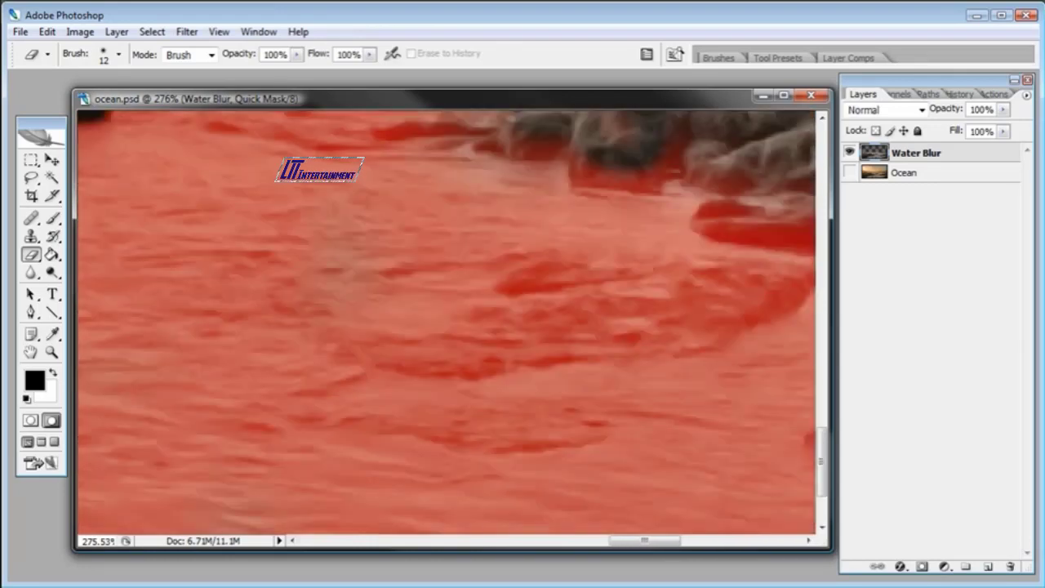
pyautogui.hotkey('ctrl', '-')
pyautogui.hotkey('ctrl', '-')
pyautogui.hotkey('ctrl', '-')
pyautogui.hotkey('ctrl', '-')
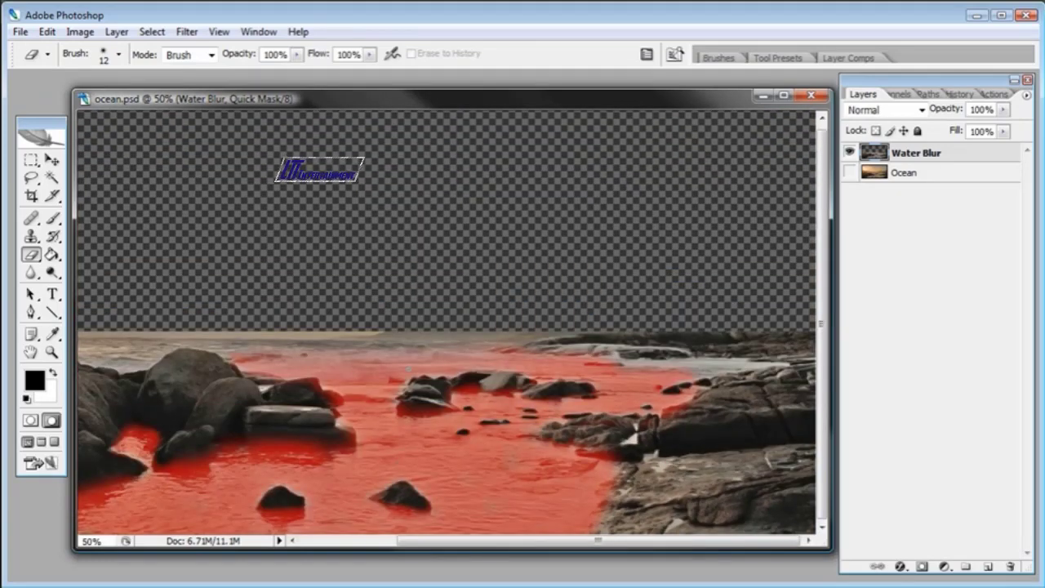
pyautogui.click(52, 352)
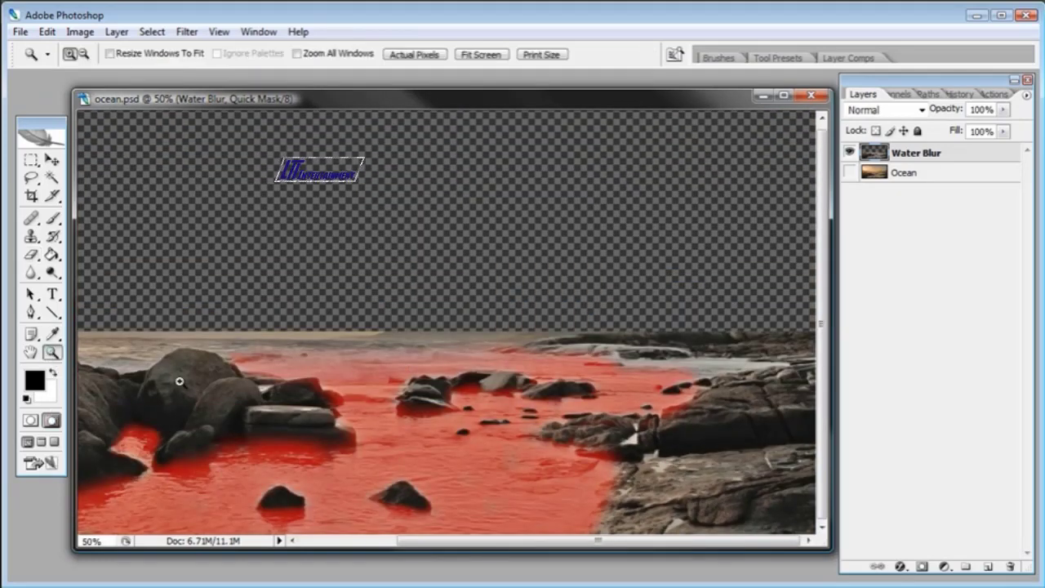
pyautogui.click(471, 419)
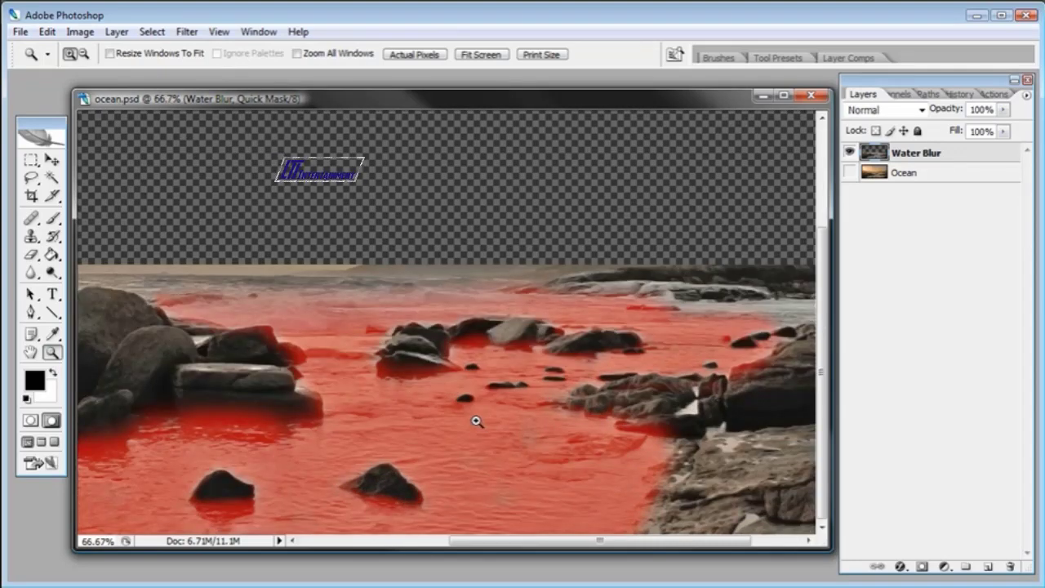
# Soften the quick mask's edges with a Gaussian Blur of 3.5 pixels radius.
pyautogui.click(188, 34)
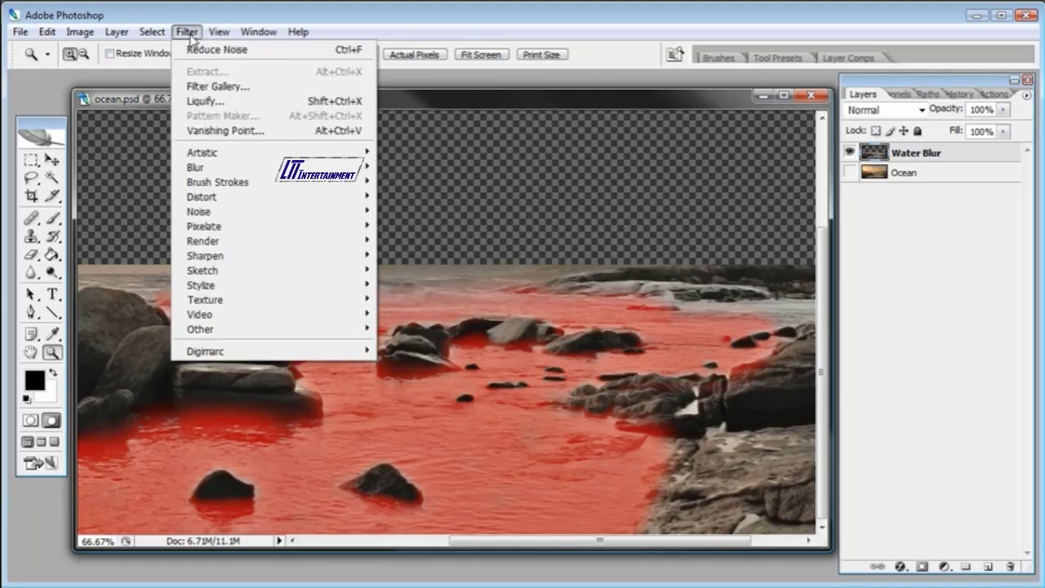
pyautogui.moveTo(371, 167)
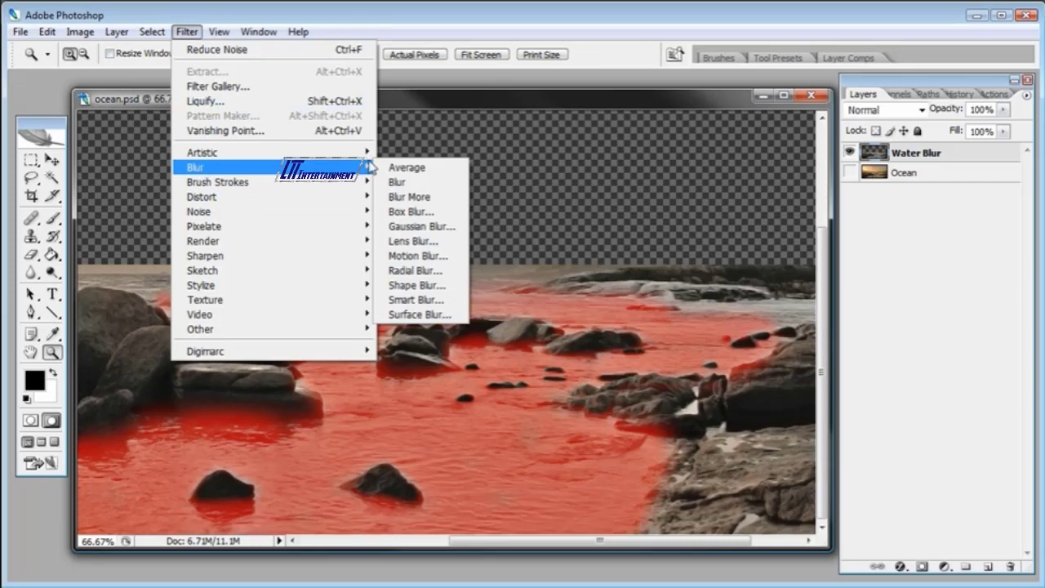
pyautogui.click(412, 226)
pyautogui.moveTo(1027, 220); pyautogui.dragTo(813, 221)
pyautogui.click(805, 472)
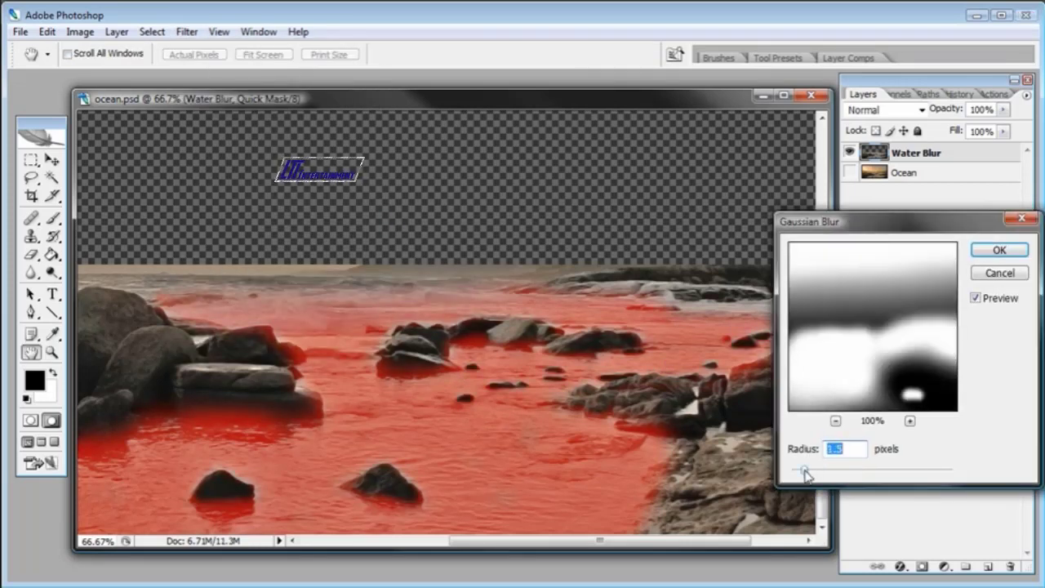
pyautogui.moveTo(805, 474); pyautogui.dragTo(814, 472)
pyautogui.click(219, 31)
pyautogui.click(231, 131)
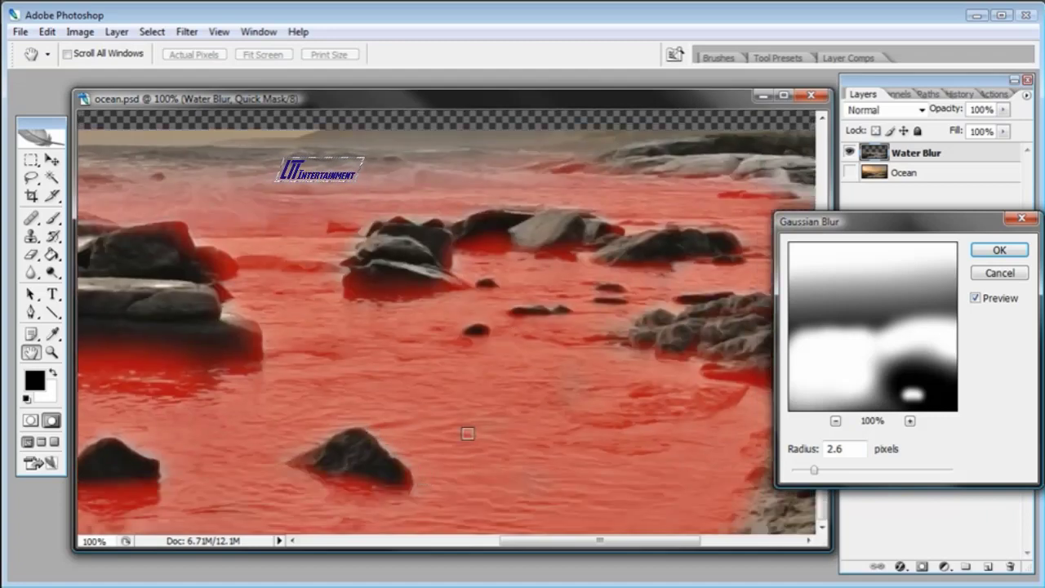
pyautogui.moveTo(813, 473); pyautogui.dragTo(836, 476)
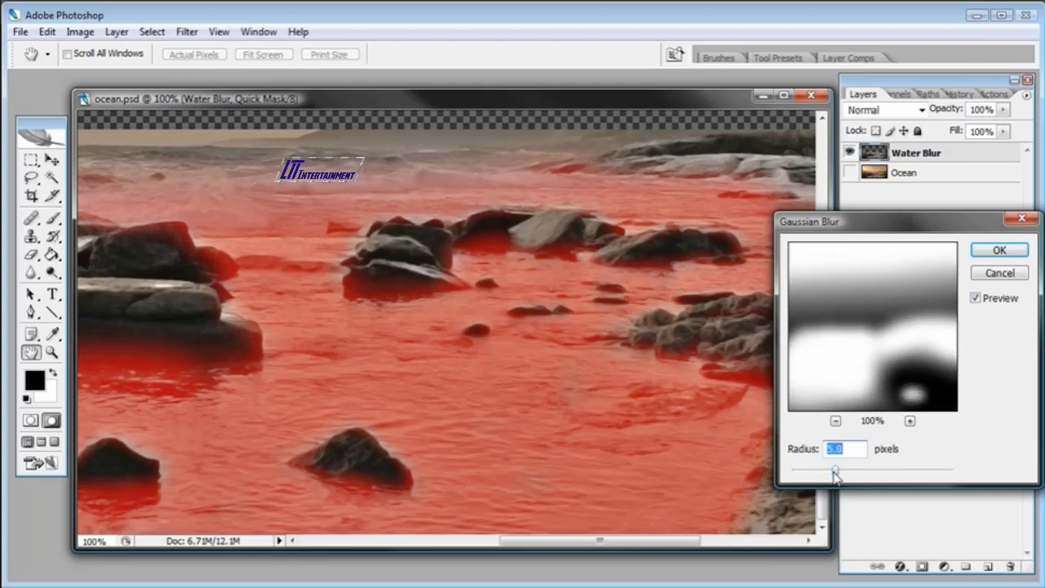
pyautogui.moveTo(834, 477); pyautogui.dragTo(824, 473)
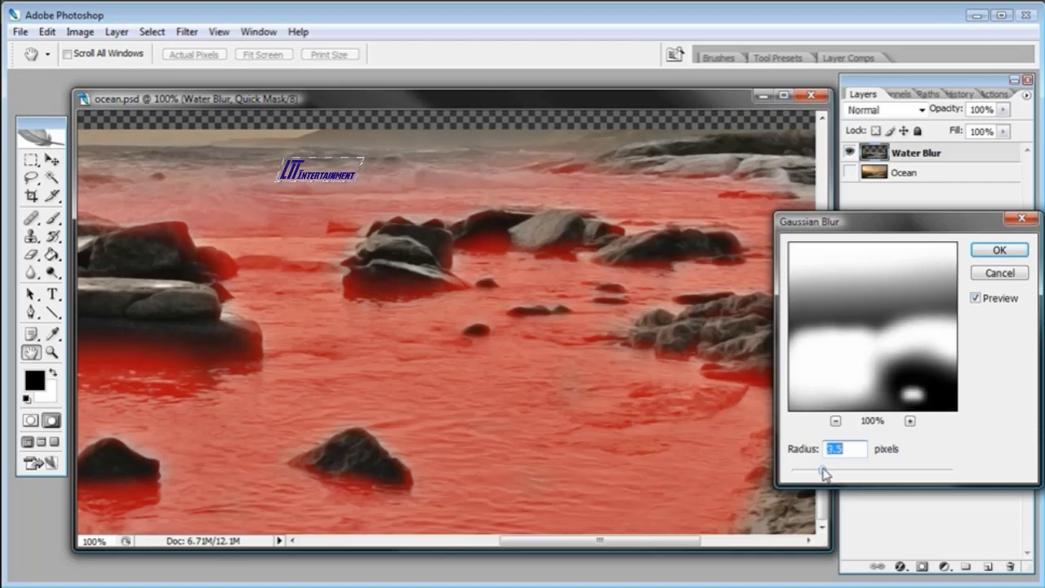
pyautogui.click(998, 250)
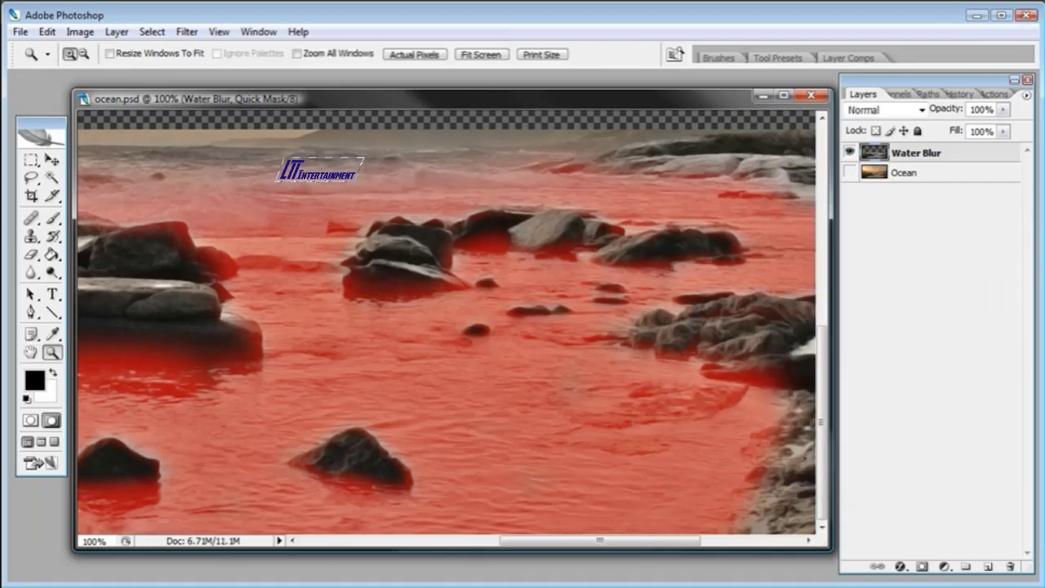
# Convert the quick mask into a selection and invert it to select the water.
pyautogui.hotkey('ctrl', '-')
pyautogui.hotkey('ctrl', '-')
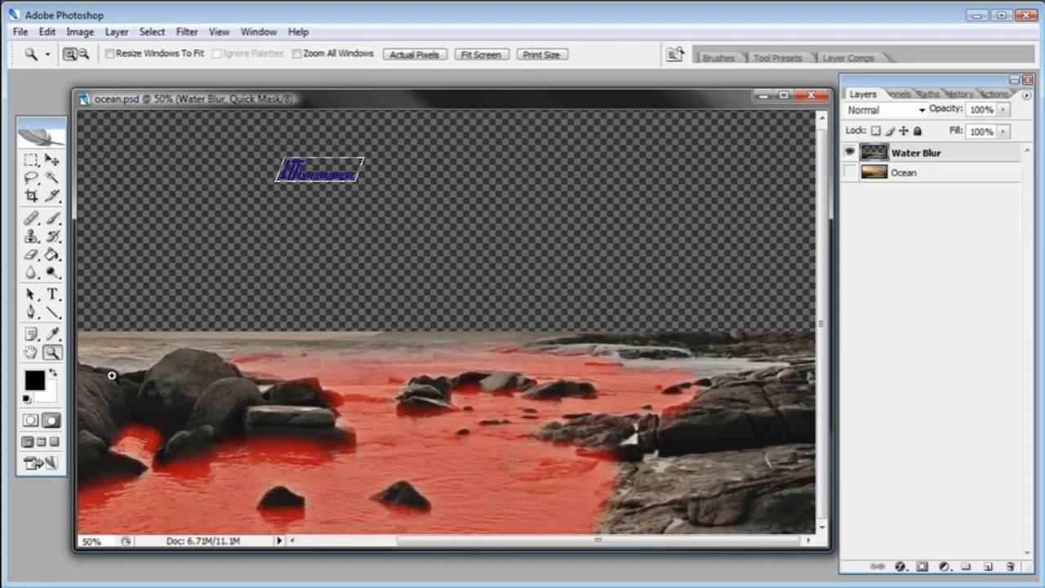
pyautogui.click(29, 422)
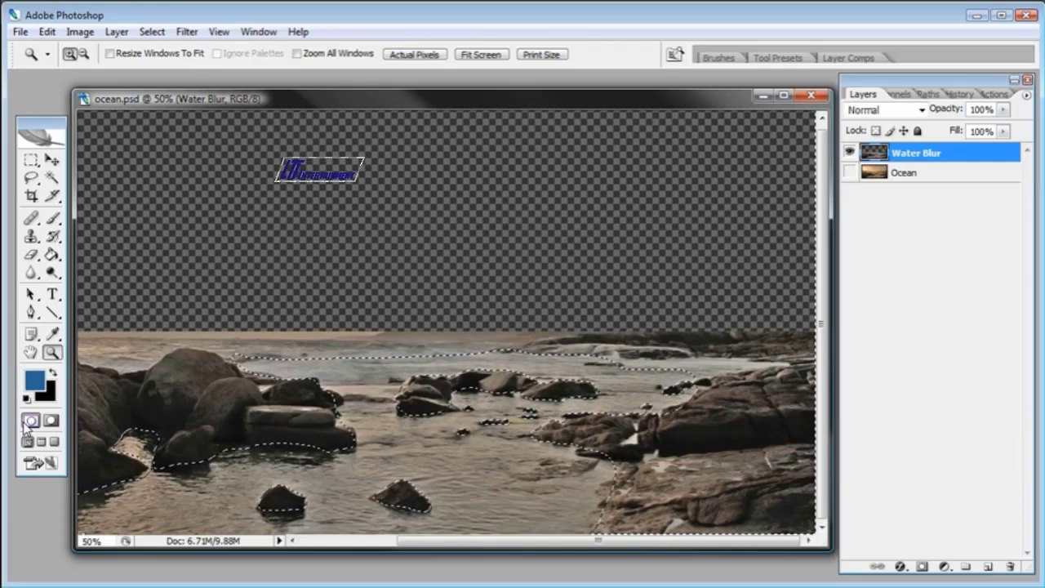
pyautogui.click(152, 32)
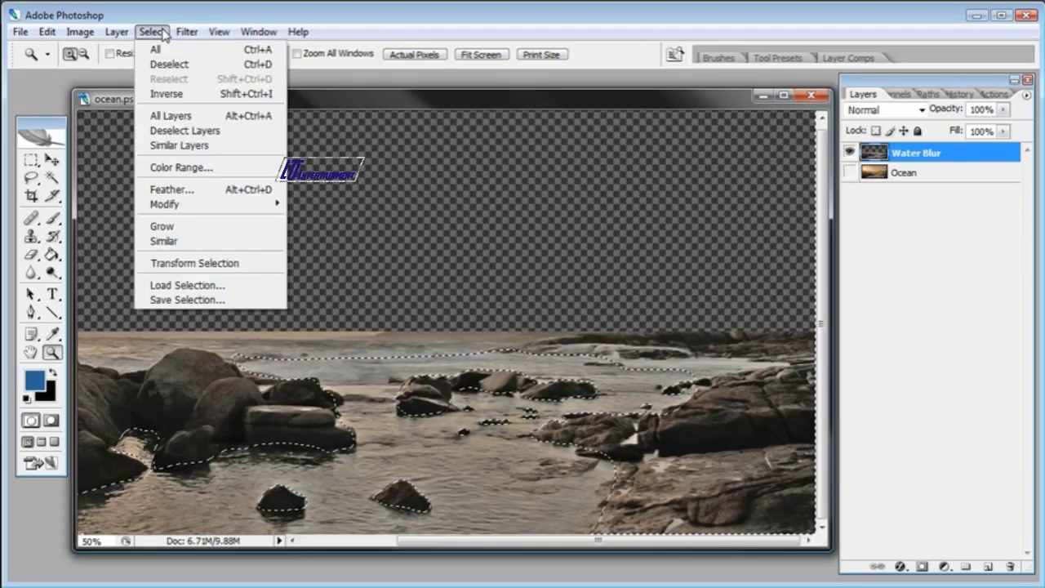
pyautogui.click(161, 94)
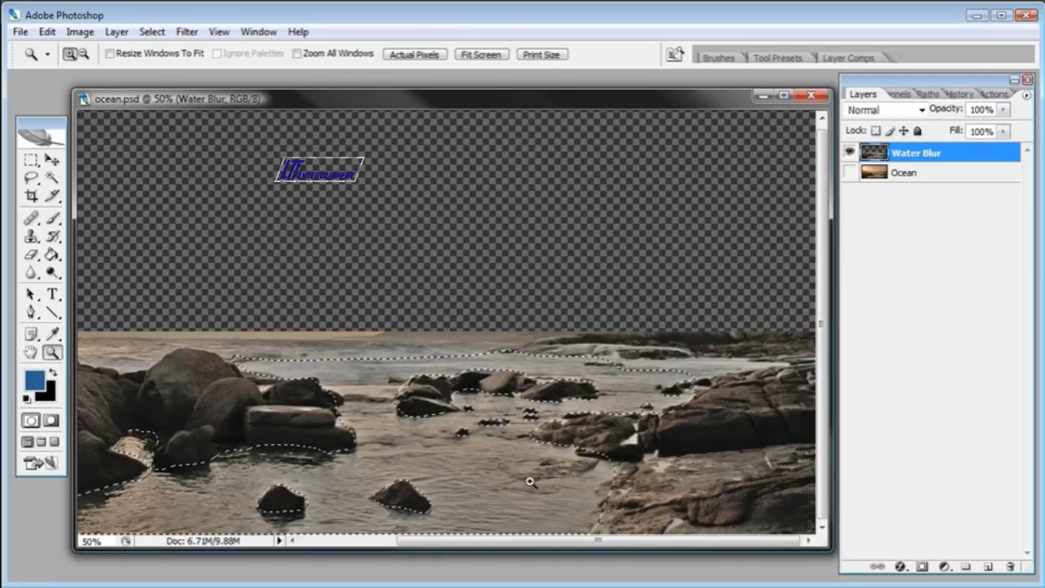
# Apply a Gaussian Blur of 9.8 pixels radius to the selected water on the Water Blur layer, and deselect.
pyautogui.click(187, 32)
pyautogui.moveTo(207, 171)
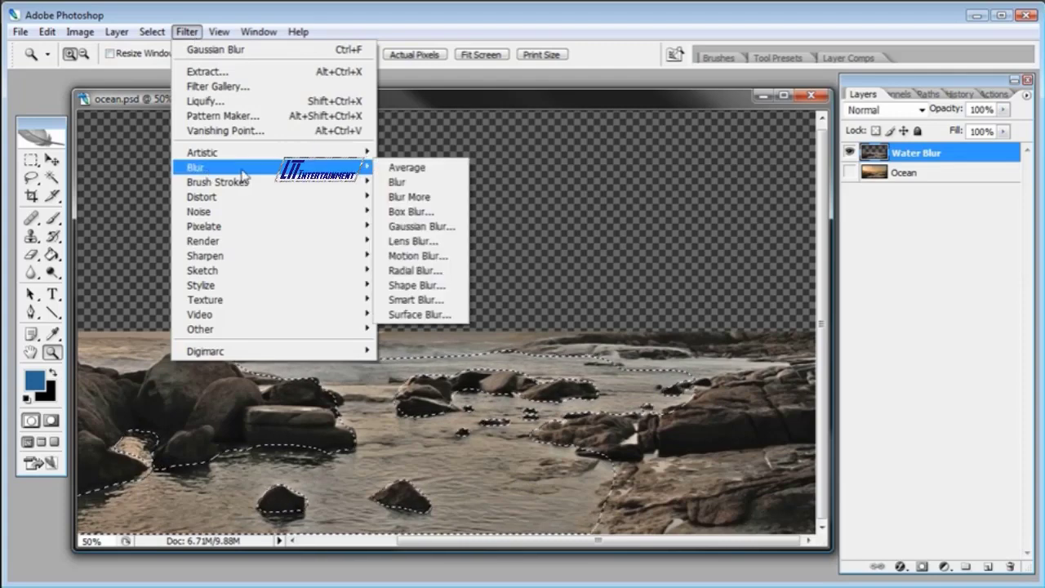
pyautogui.click(408, 226)
pyautogui.moveTo(852, 222); pyautogui.dragTo(739, 221)
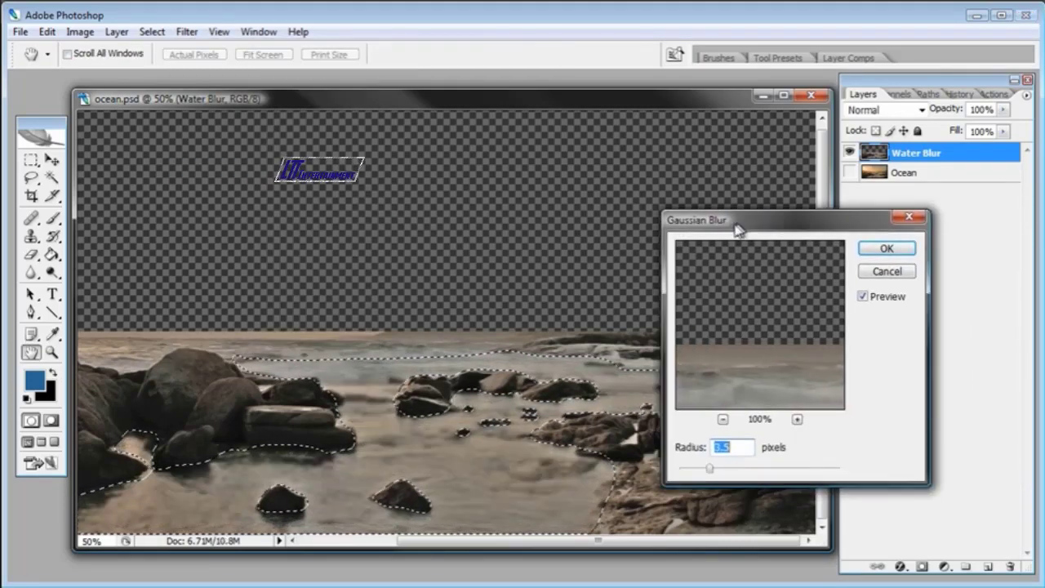
pyautogui.moveTo(712, 472); pyautogui.dragTo(742, 473)
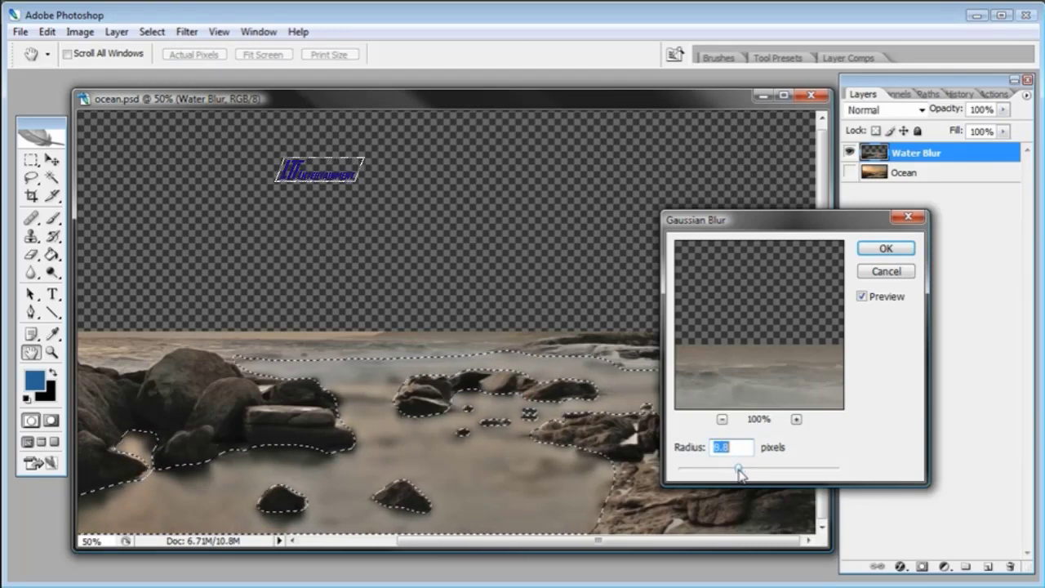
pyautogui.click(885, 249)
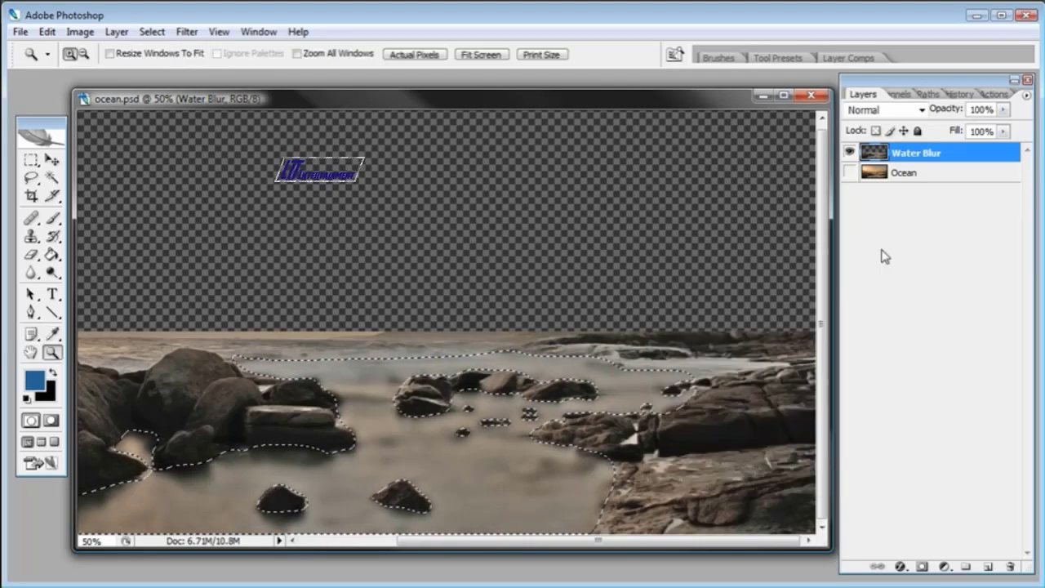
pyautogui.click(152, 31)
pyautogui.click(161, 64)
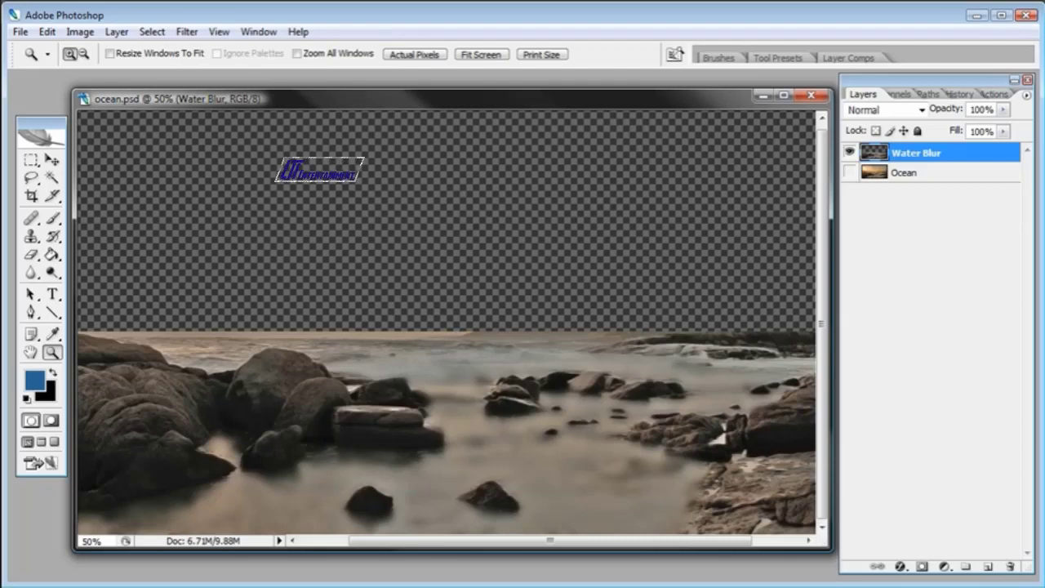
# Duplicate the Ocean layer, move the copy above the Water Blur layer and make it visible.
pyautogui.hotkey('ctrl', '-')
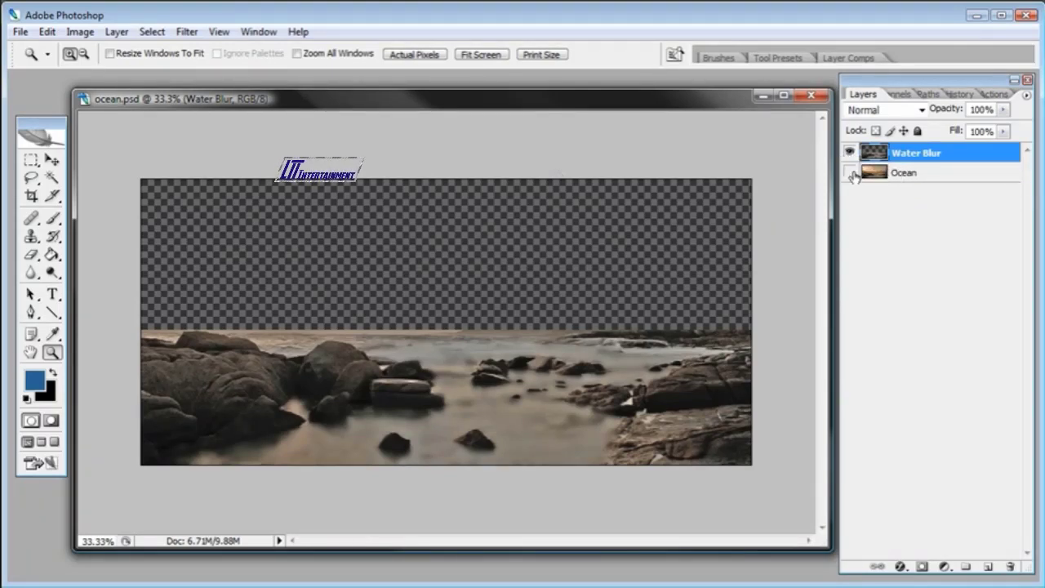
pyautogui.click(879, 174)
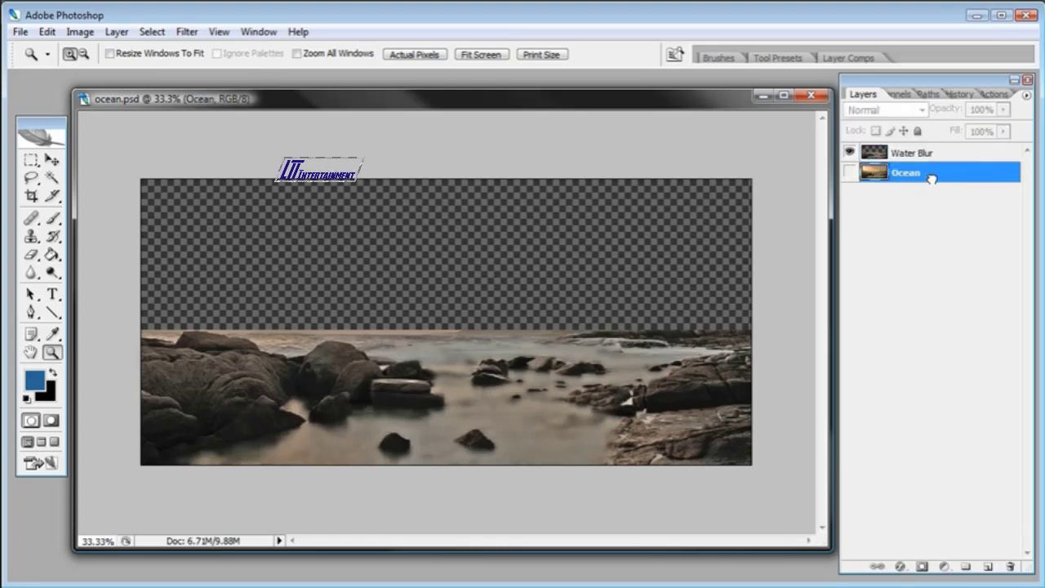
pyautogui.moveTo(978, 533); pyautogui.dragTo(988, 565)
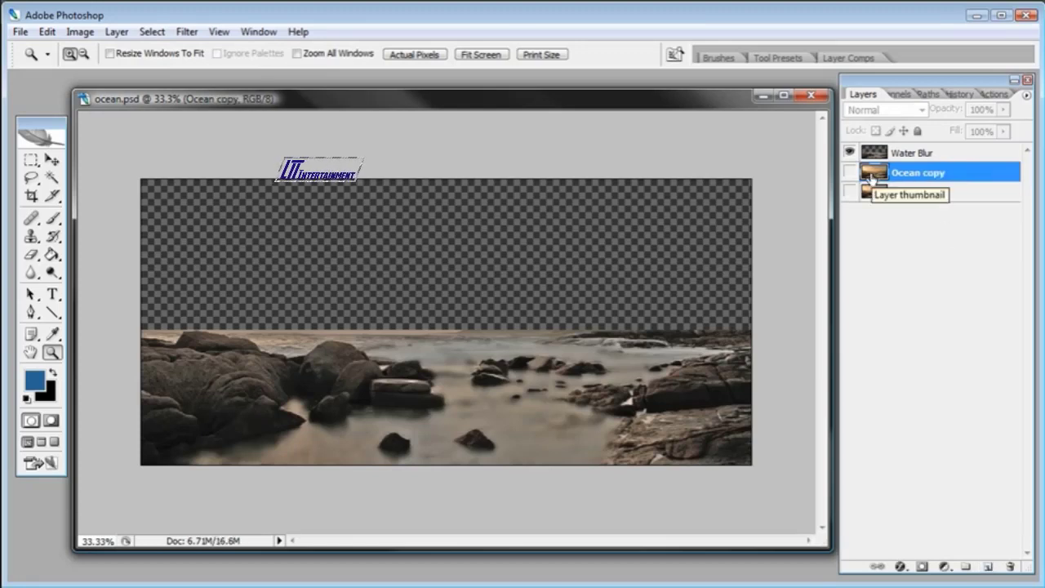
pyautogui.moveTo(872, 145); pyautogui.dragTo(872, 146)
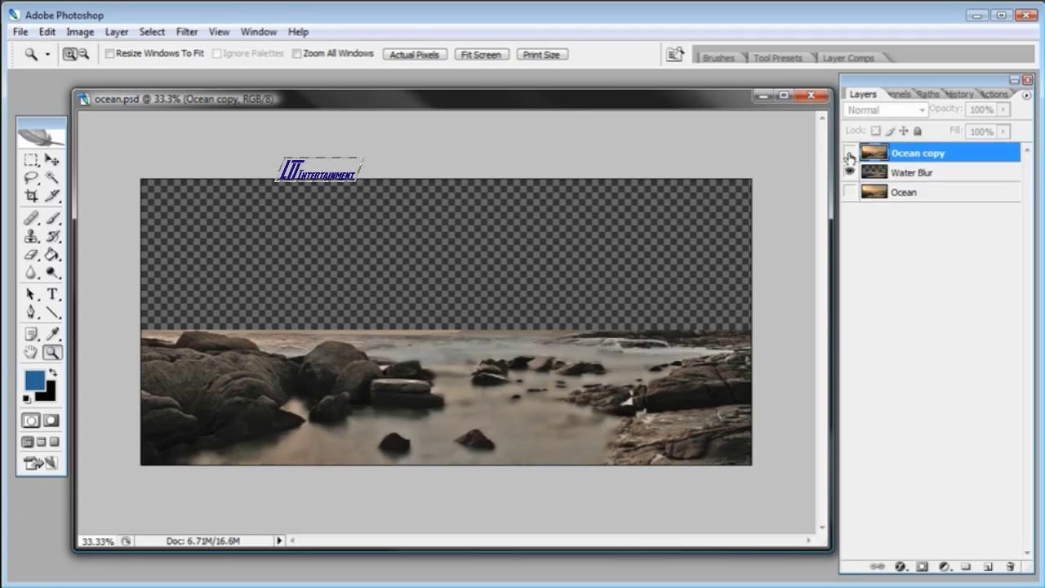
pyautogui.click(850, 154)
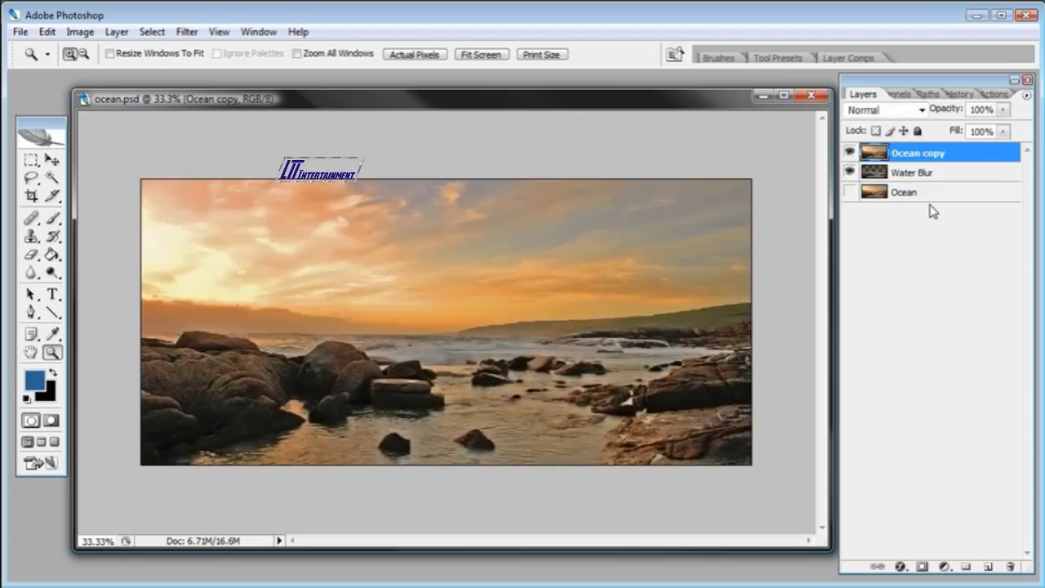
# Rename the Ocean copy layer as Zoom Blur.
pyautogui.doubleClick(937, 155)
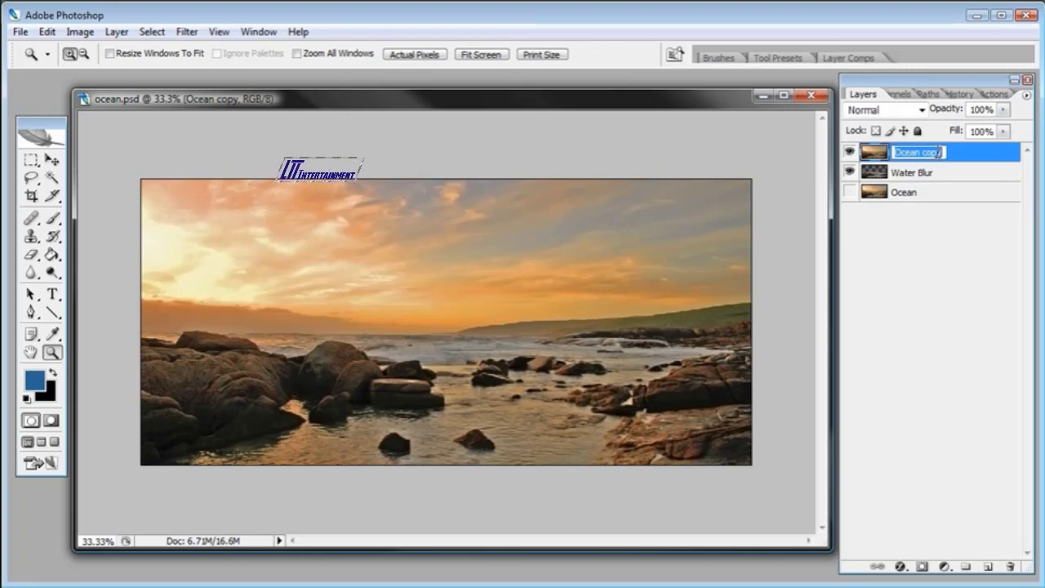
pyautogui.write('oom Blur')
pyautogui.press('Return')
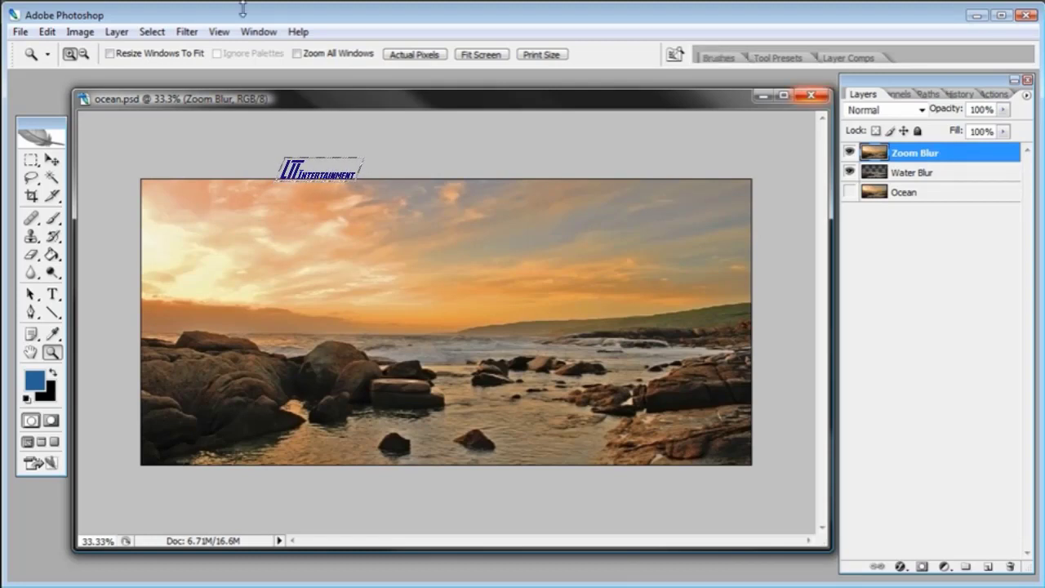
# Apply a Radial Blur to the Zoom Blur layer with the Zoom method, Good quality, the maximum amount and a center slightly below the middle.
pyautogui.click(187, 32)
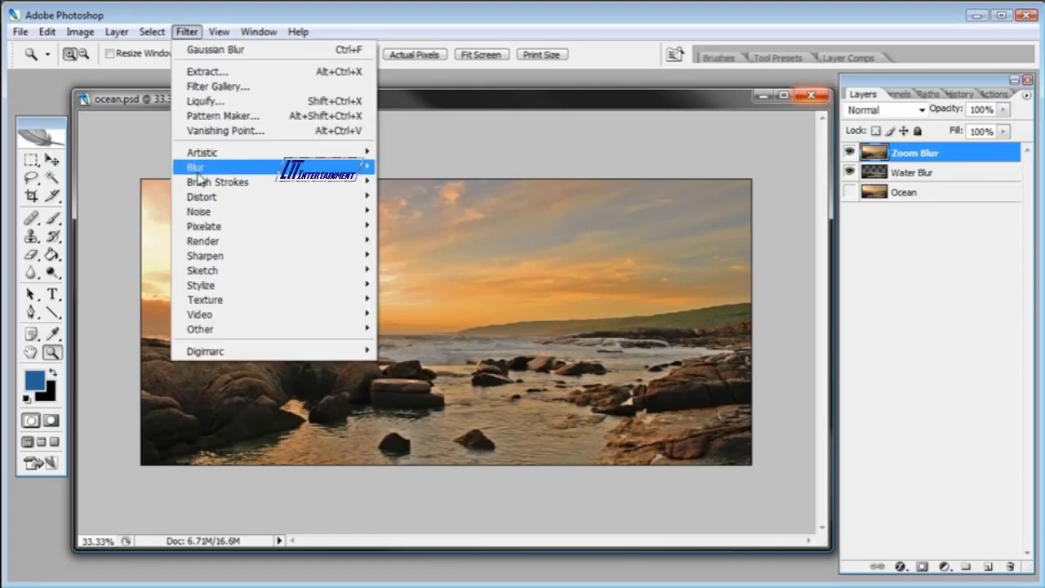
pyautogui.moveTo(206, 171)
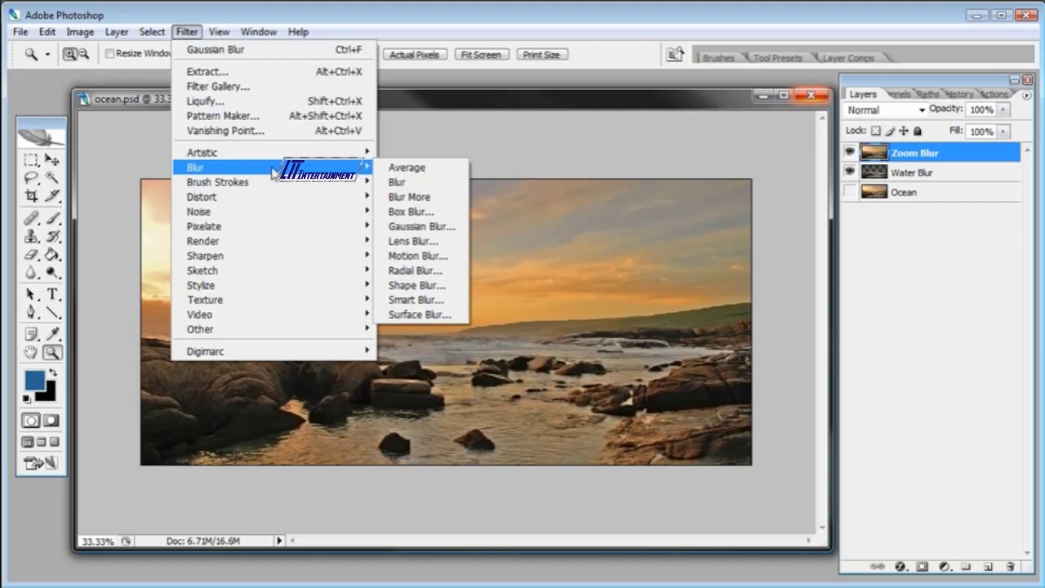
pyautogui.click(419, 279)
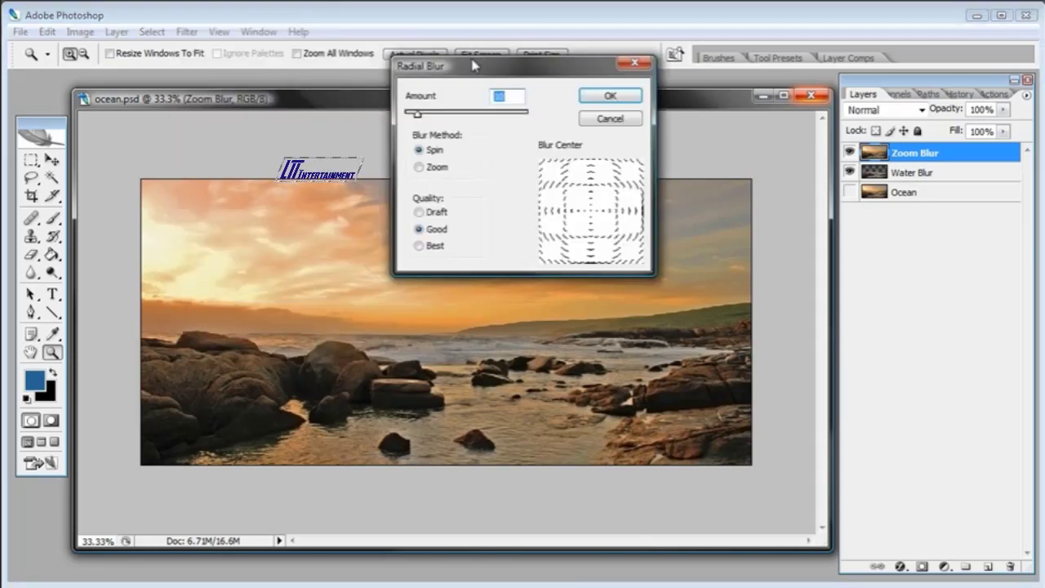
pyautogui.moveTo(475, 76); pyautogui.dragTo(640, 213)
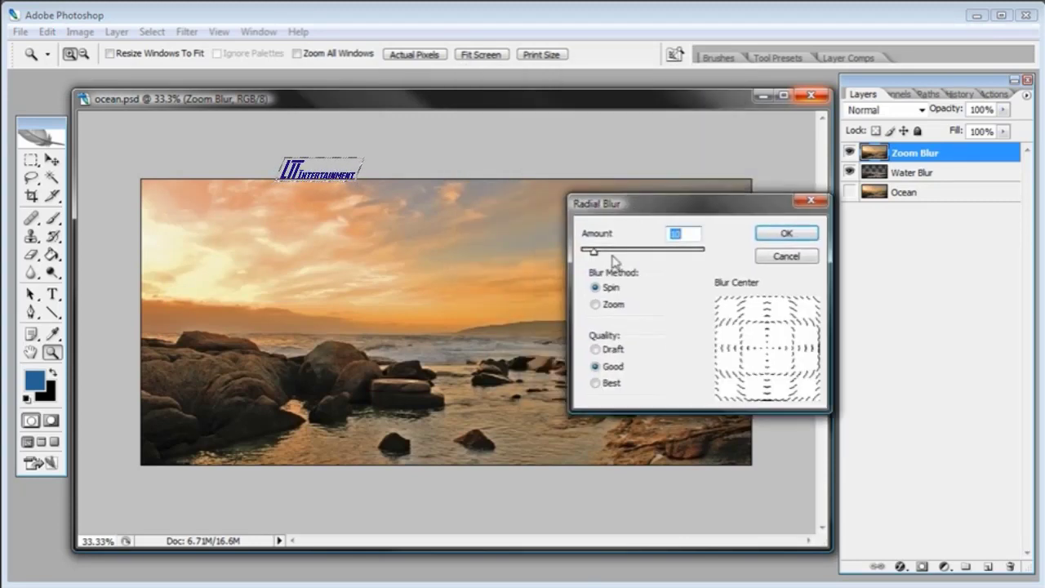
pyautogui.click(595, 305)
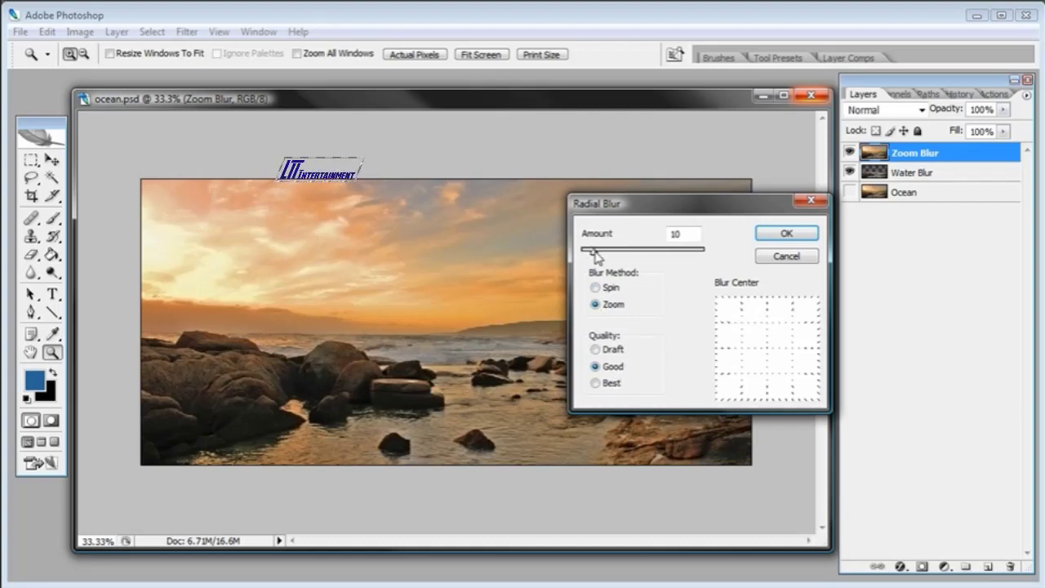
pyautogui.moveTo(596, 253); pyautogui.dragTo(684, 253)
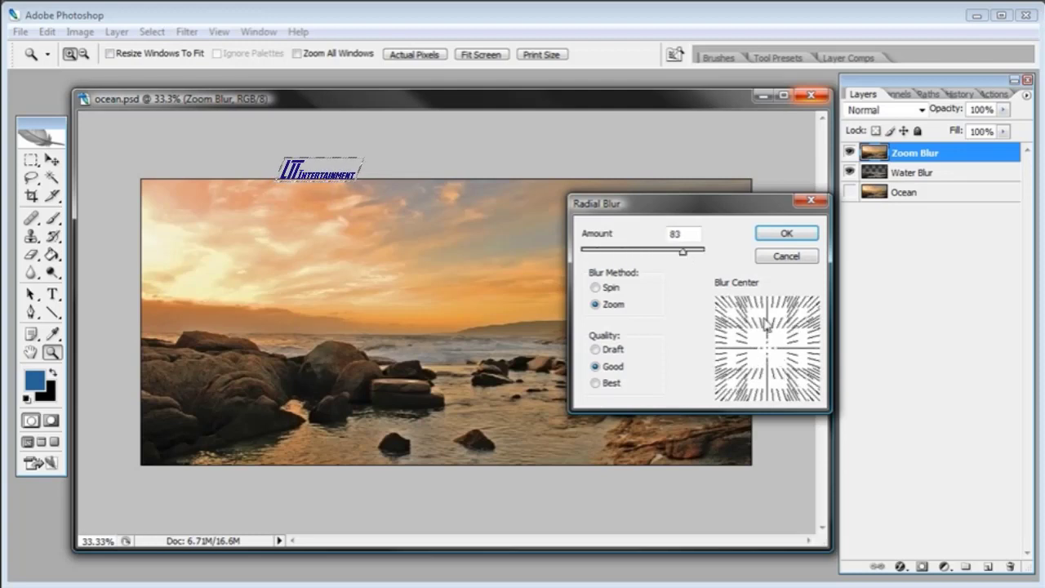
pyautogui.moveTo(773, 354); pyautogui.dragTo(770, 359)
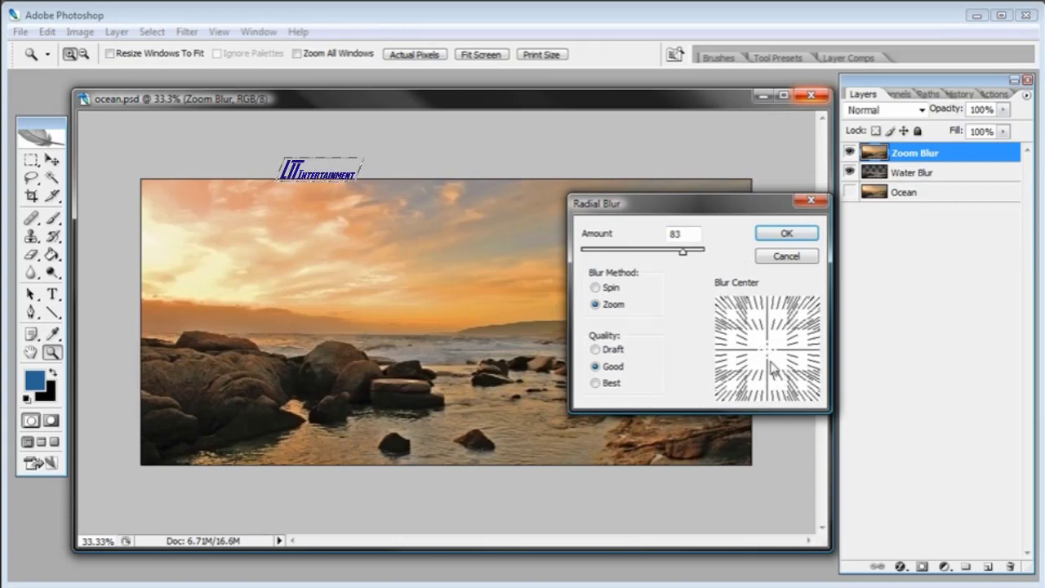
pyautogui.moveTo(766, 354)
pyautogui.mouseDown()
pyautogui.moveTo(754, 349)
pyautogui.moveTo(768, 358)
pyautogui.mouseUp()
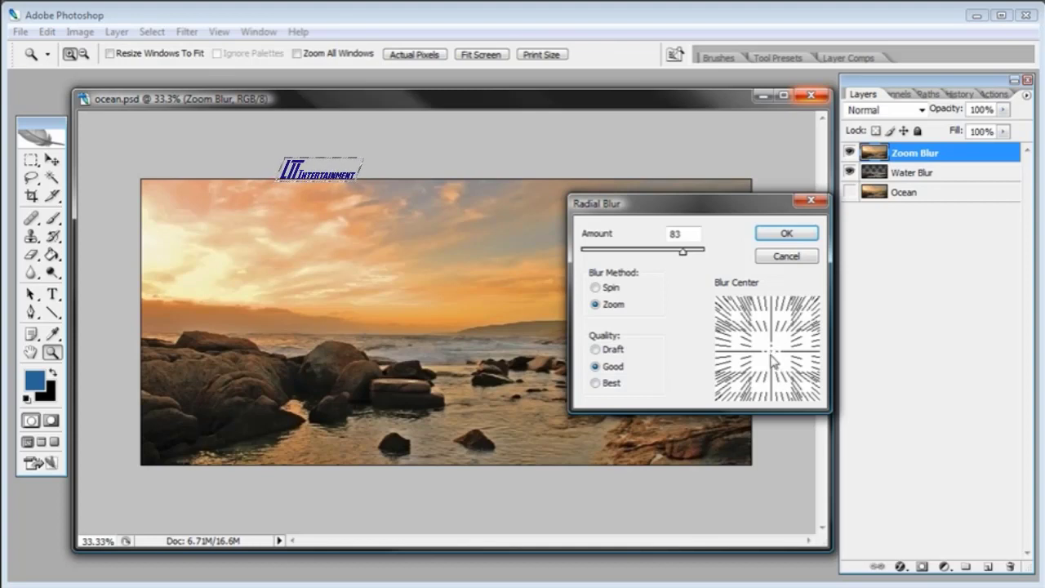
pyautogui.moveTo(772, 357); pyautogui.dragTo(773, 357)
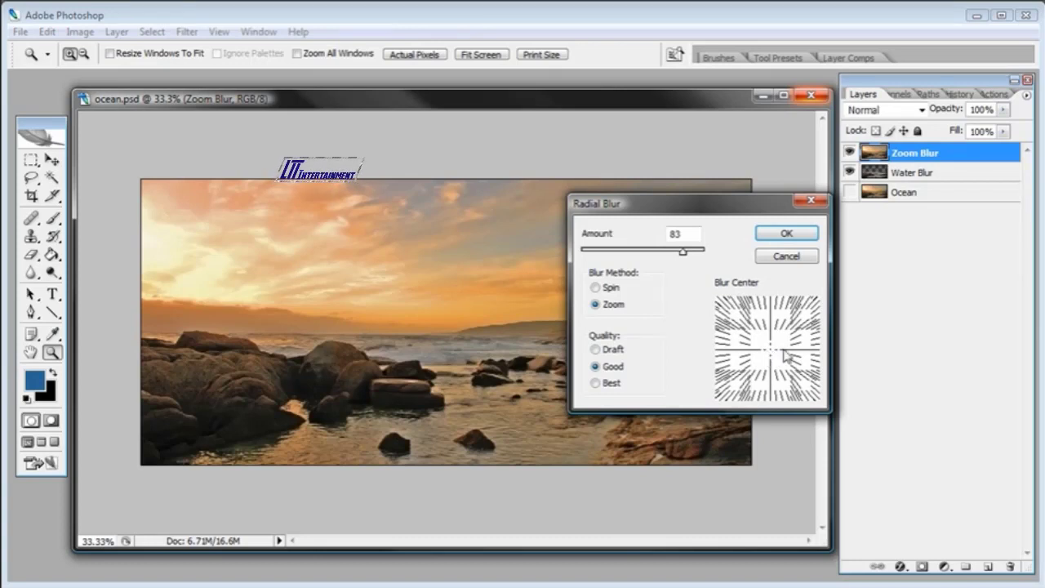
pyautogui.moveTo(682, 252); pyautogui.dragTo(706, 256)
pyautogui.click(786, 232)
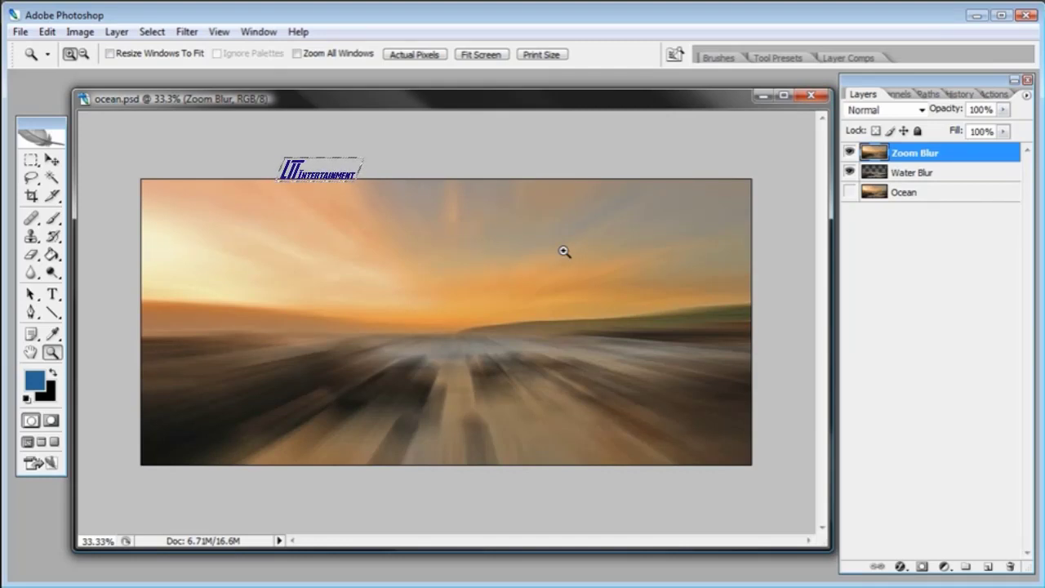
# Select everything below the horizon with a rectangular marquee, lowering the Zoom Blur layer's opacity to 57% for guidance and restoring it to 100%.
pyautogui.click(32, 161)
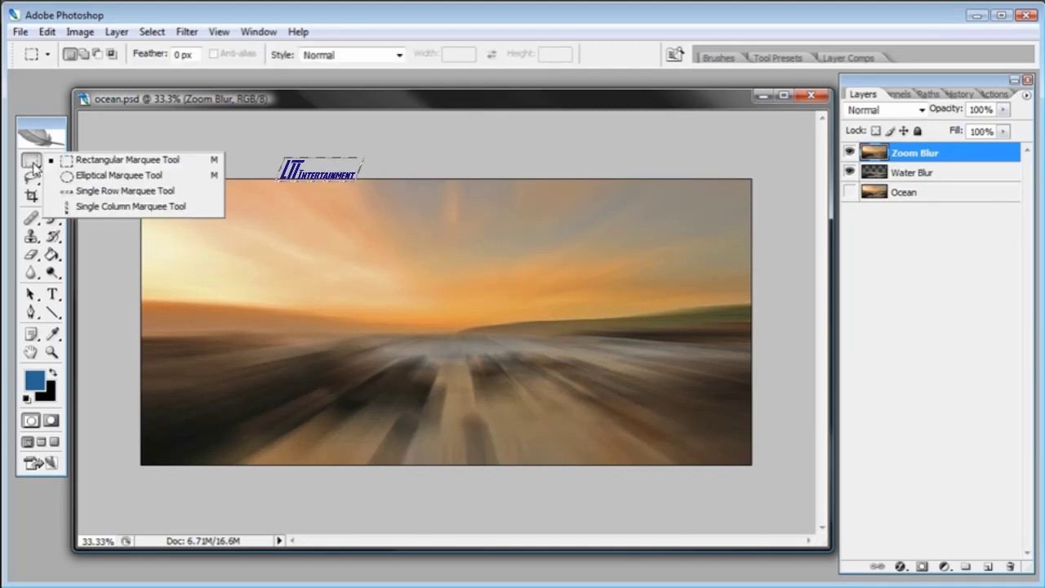
pyautogui.click(65, 160)
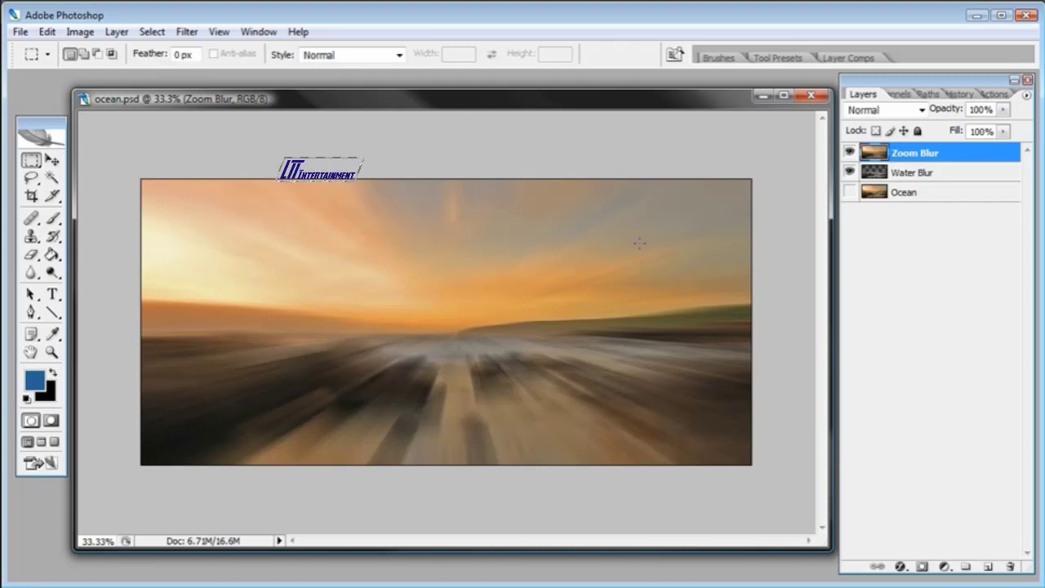
pyautogui.click(1003, 109)
pyautogui.moveTo(999, 128); pyautogui.dragTo(969, 130)
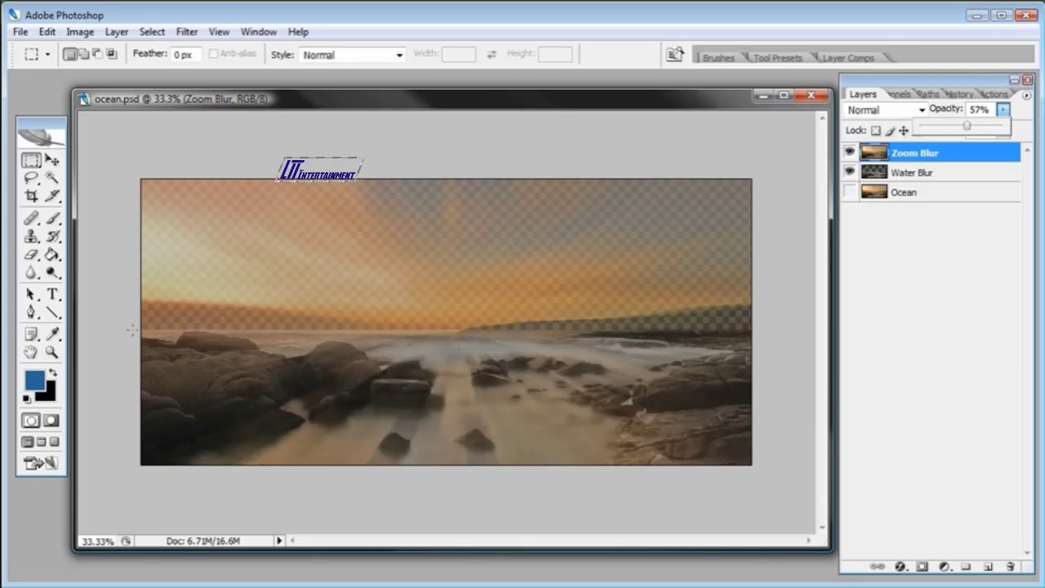
pyautogui.moveTo(131, 329); pyautogui.dragTo(580, 498)
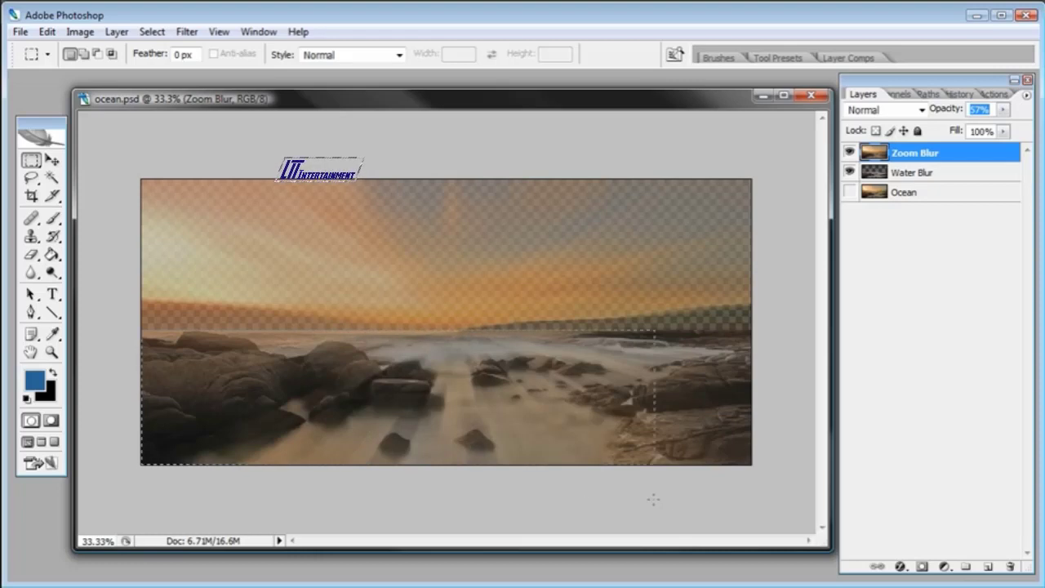
pyautogui.moveTo(764, 500); pyautogui.dragTo(793, 294)
pyautogui.moveTo(782, 518); pyautogui.dragTo(781, 509)
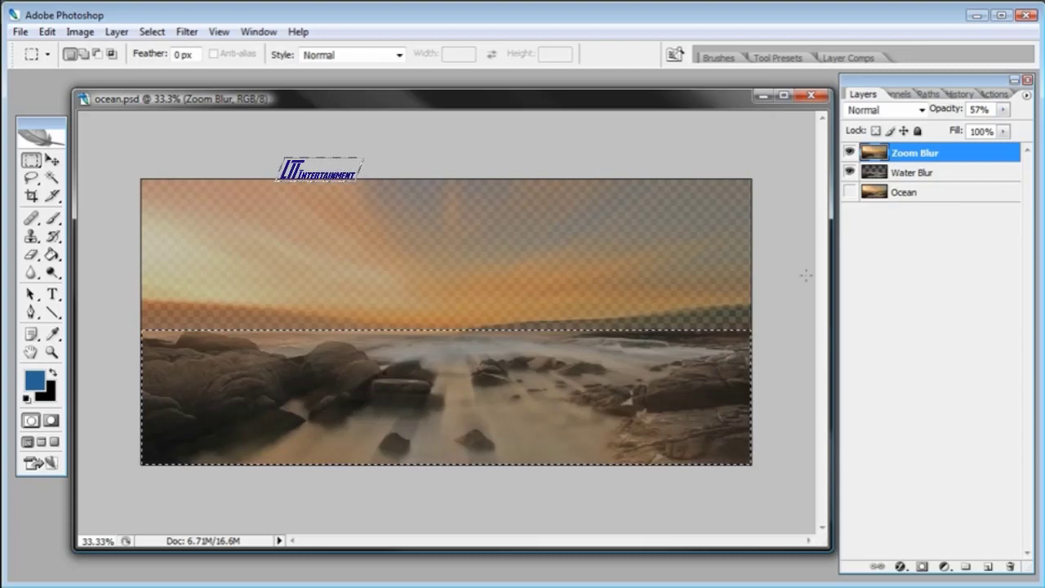
pyautogui.click(1002, 109)
pyautogui.moveTo(996, 127); pyautogui.dragTo(1034, 127)
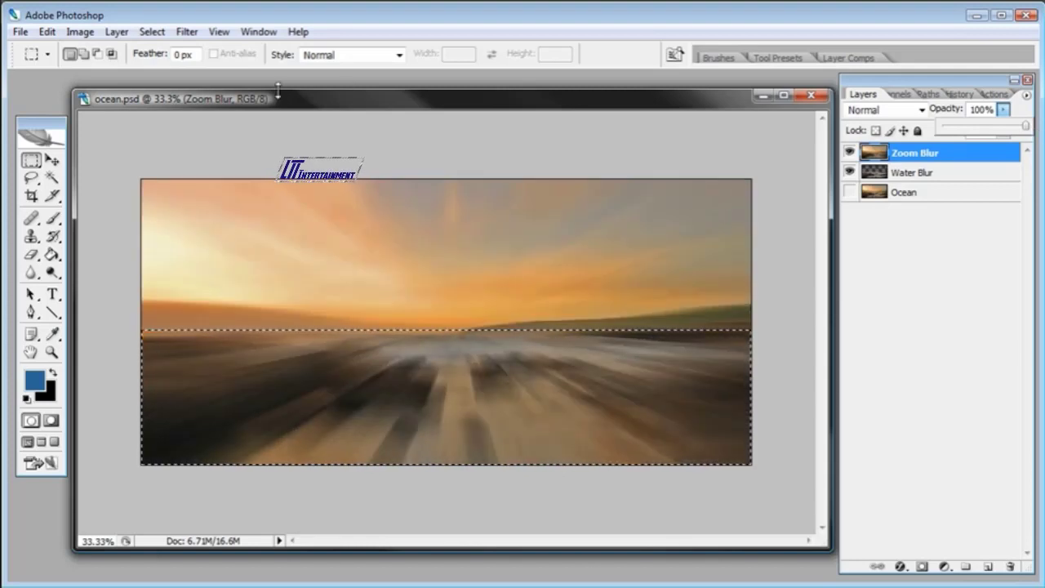
# Start a Twirl distortion on the selected lower area and set its angle to 35°.
pyautogui.click(195, 35)
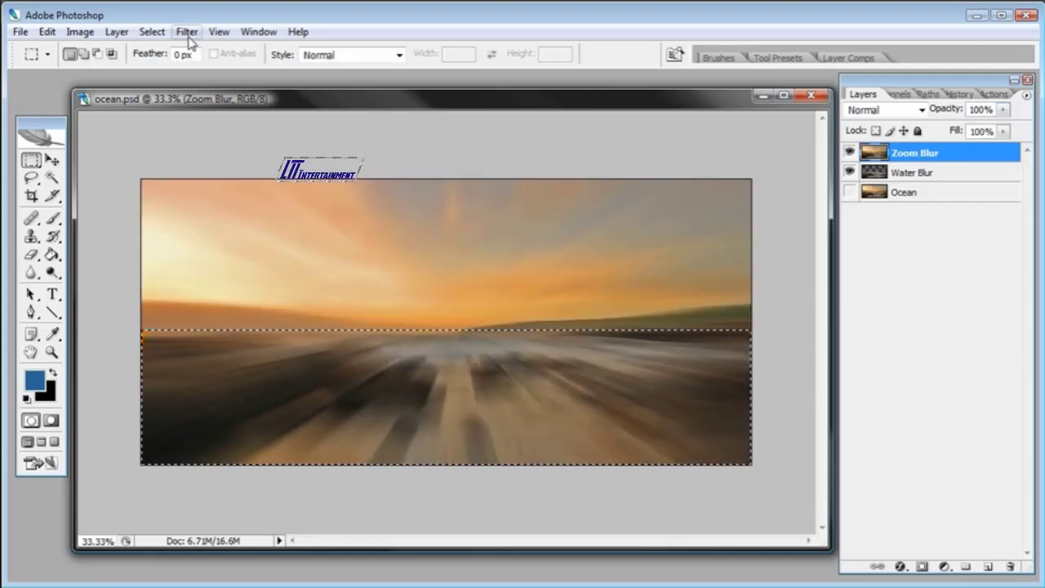
pyautogui.click(188, 32)
pyautogui.moveTo(233, 206)
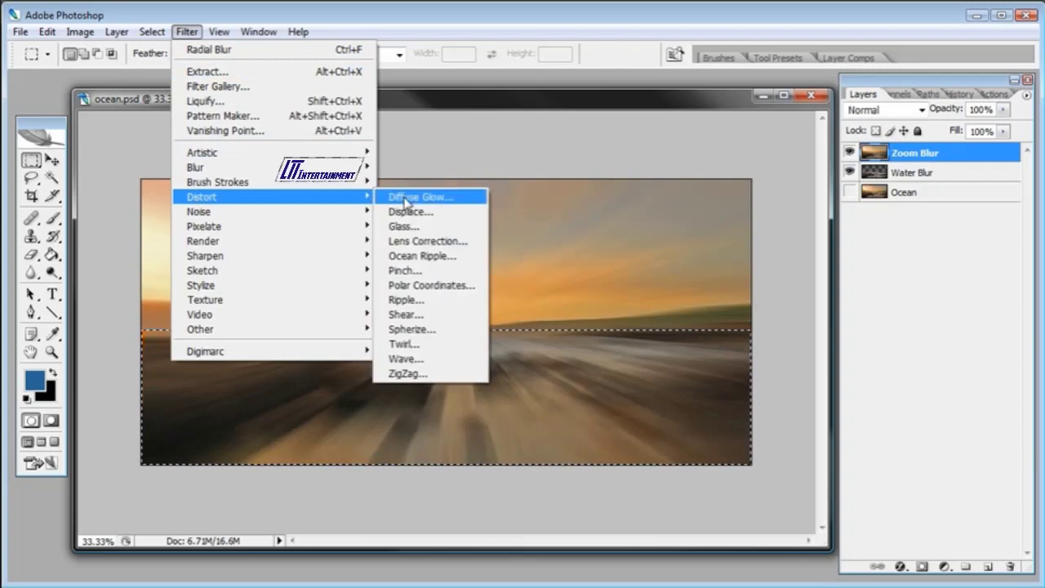
pyautogui.click(429, 346)
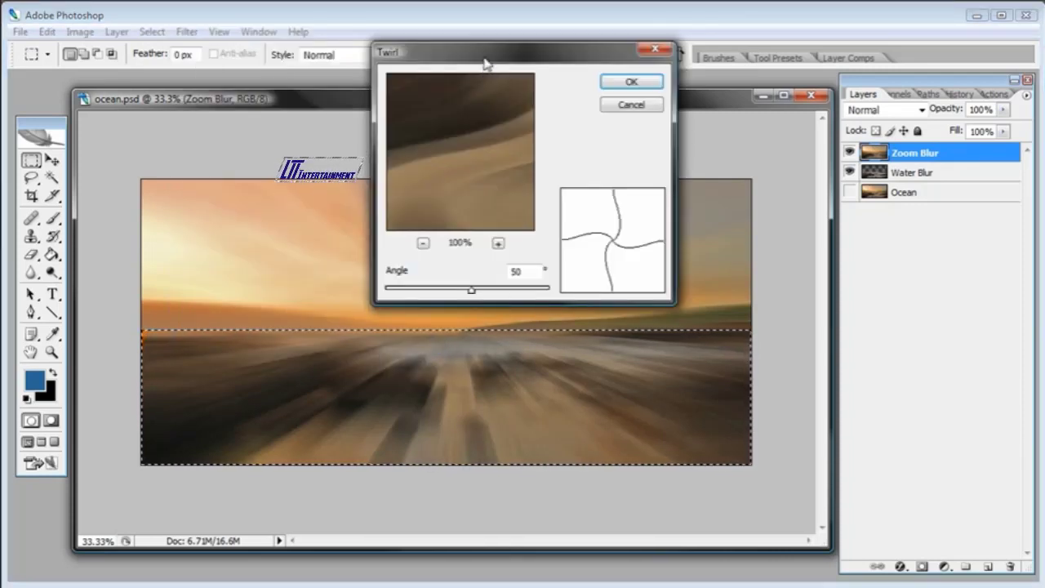
pyautogui.moveTo(485, 62); pyautogui.dragTo(478, 166)
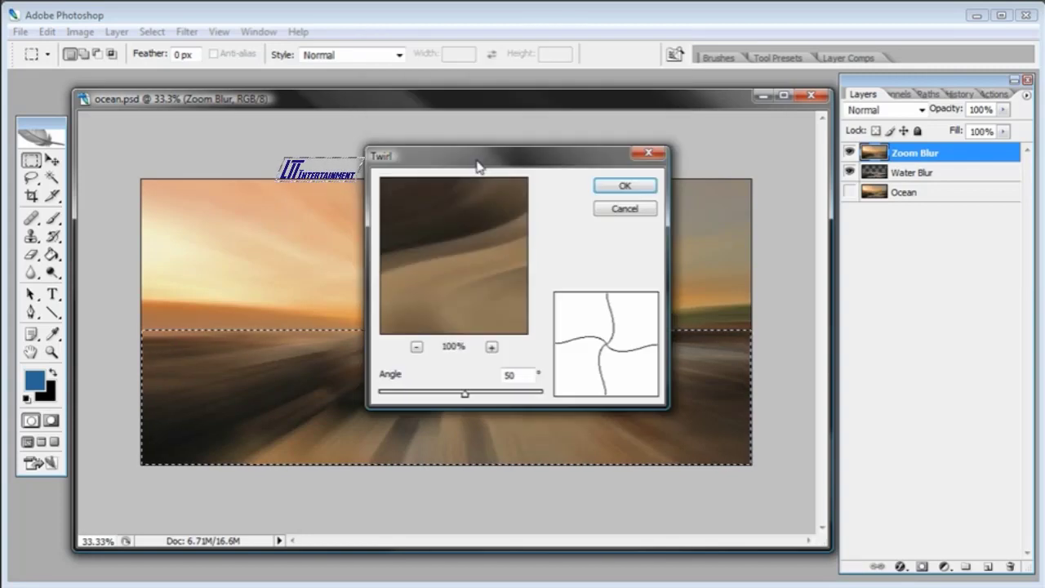
pyautogui.click(416, 347)
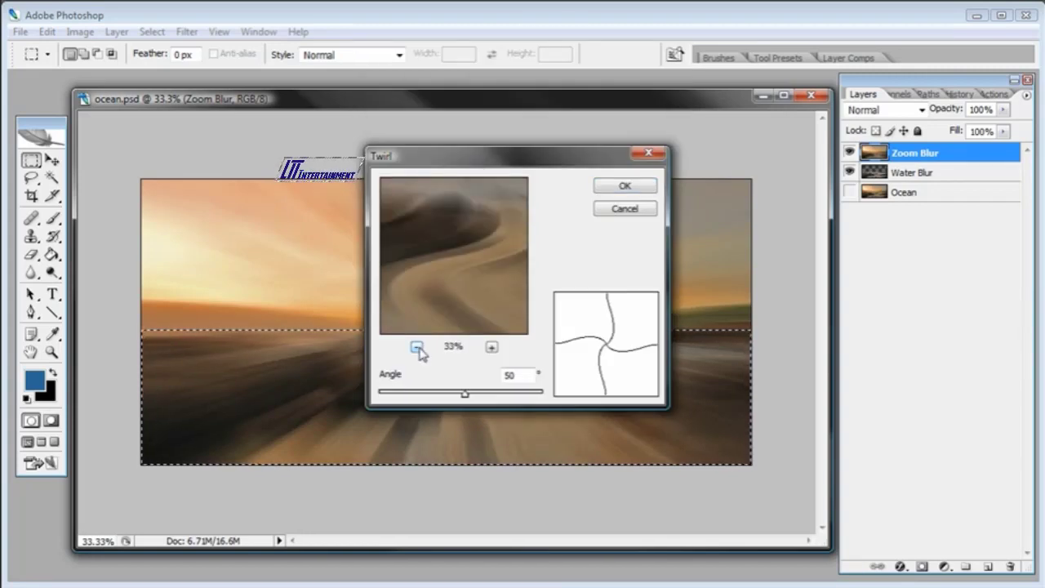
pyautogui.click(416, 347)
pyautogui.click(417, 347)
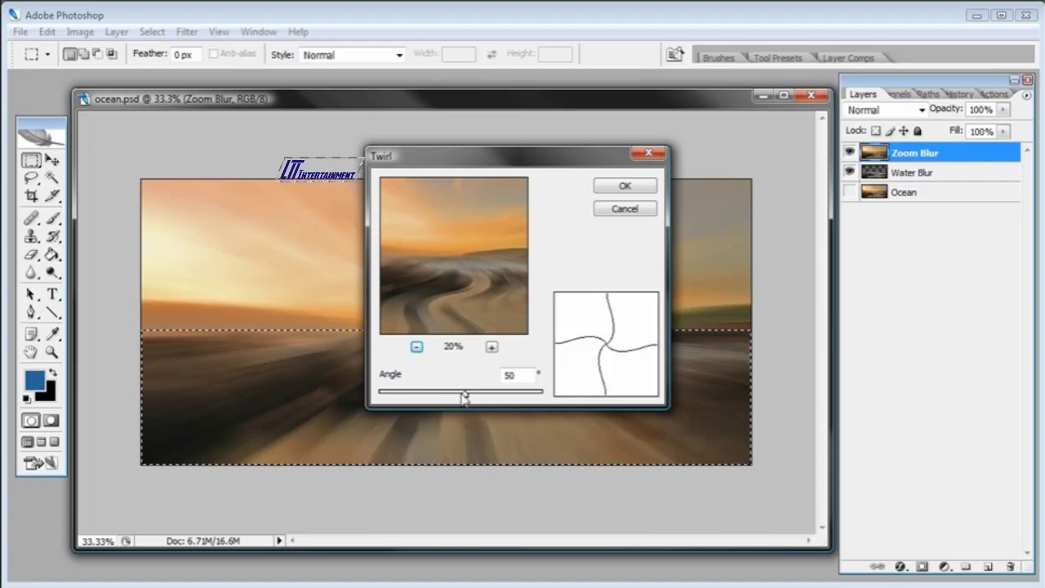
pyautogui.moveTo(463, 396)
pyautogui.mouseDown()
pyautogui.moveTo(494, 398)
pyautogui.moveTo(455, 397)
pyautogui.moveTo(465, 398)
pyautogui.mouseUp()
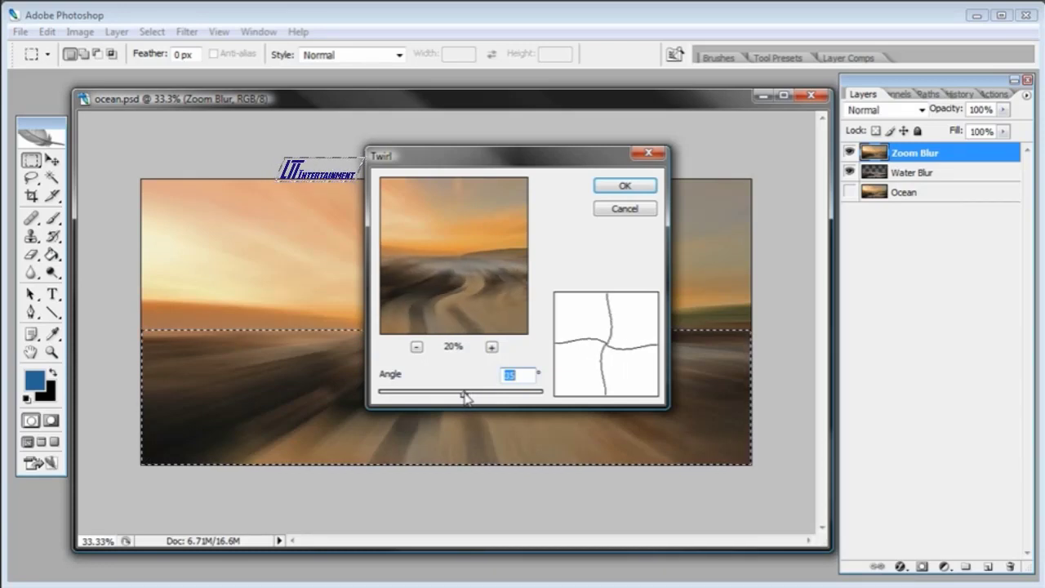
# Check the whole image in the Twirl preview, apply the distortion and deselect the area.
pyautogui.click(416, 347)
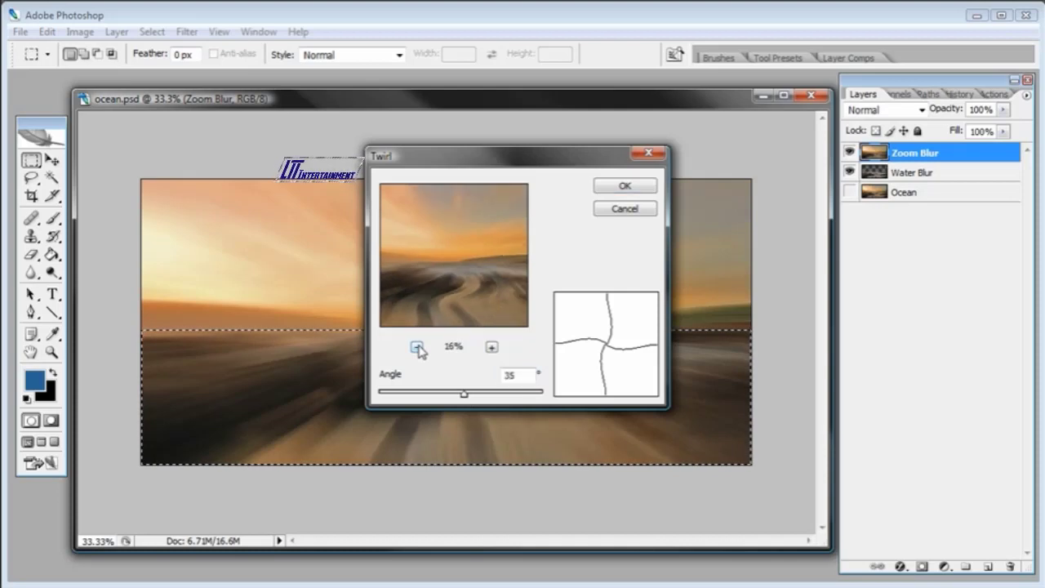
pyautogui.click(416, 347)
pyautogui.click(416, 347)
pyautogui.click(416, 347)
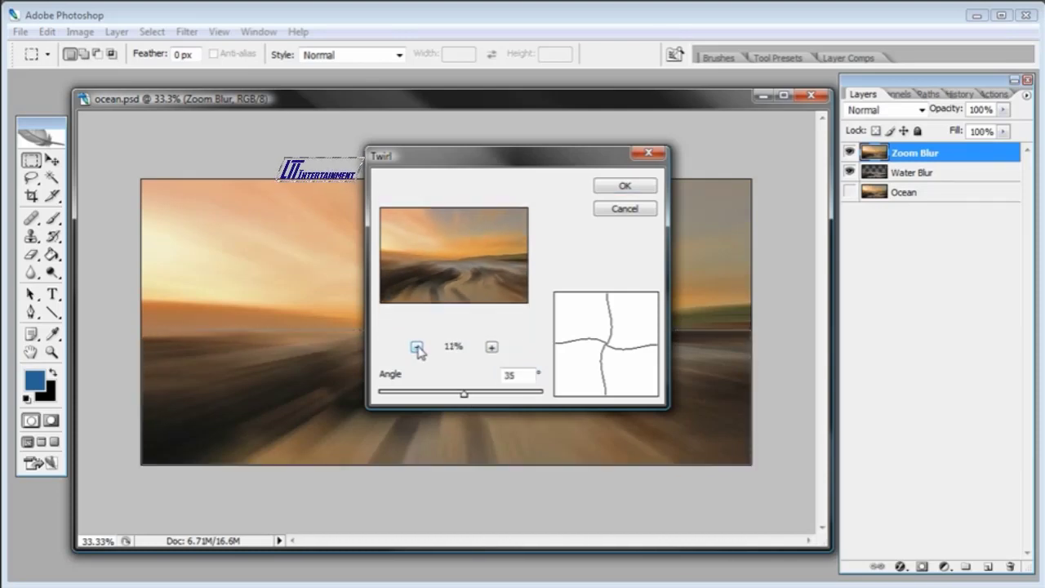
pyautogui.click(635, 186)
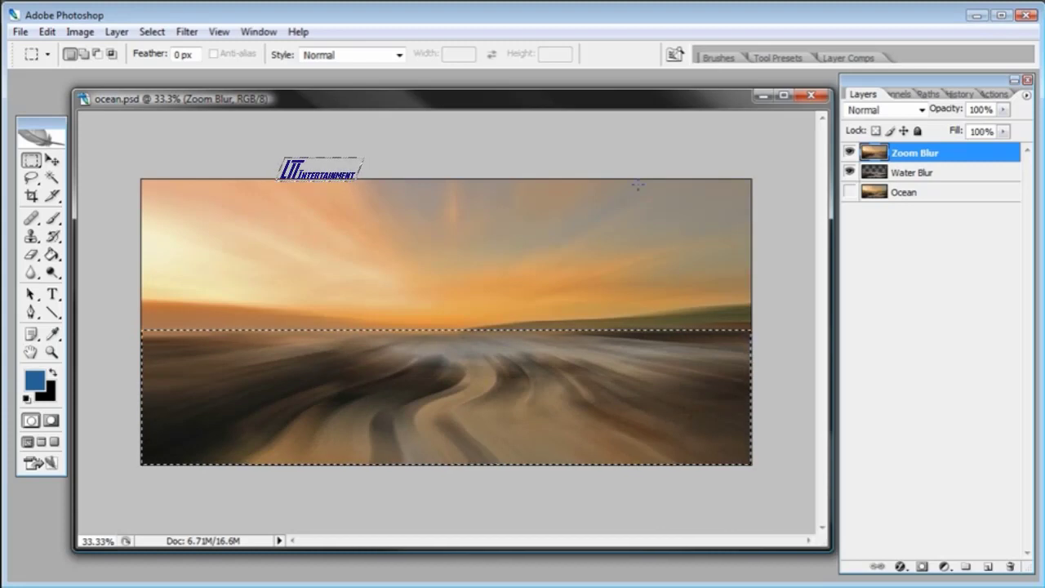
pyautogui.click(151, 32)
pyautogui.click(157, 66)
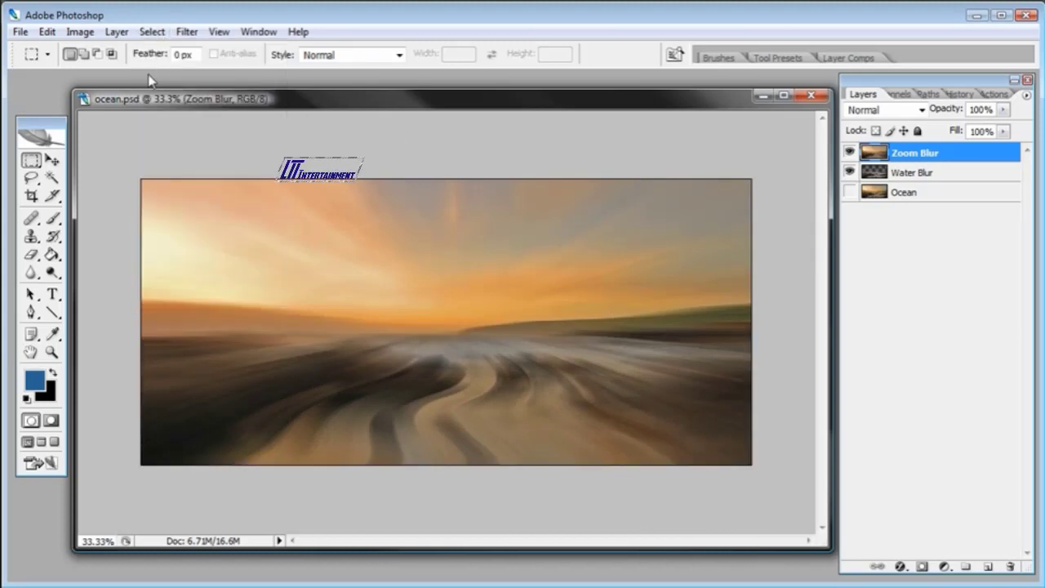
# Apply Reduce Noise to the Zoom Blur layer with strength 8 and preserve details, reduce color noise and sharpen details at 0%.
pyautogui.click(49, 353)
pyautogui.click(450, 445)
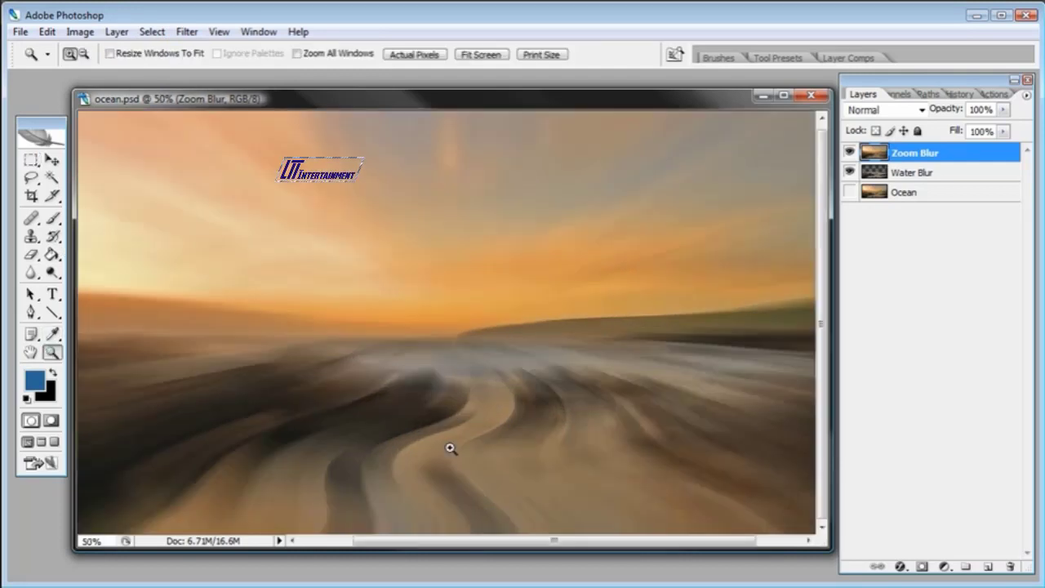
pyautogui.click(430, 499)
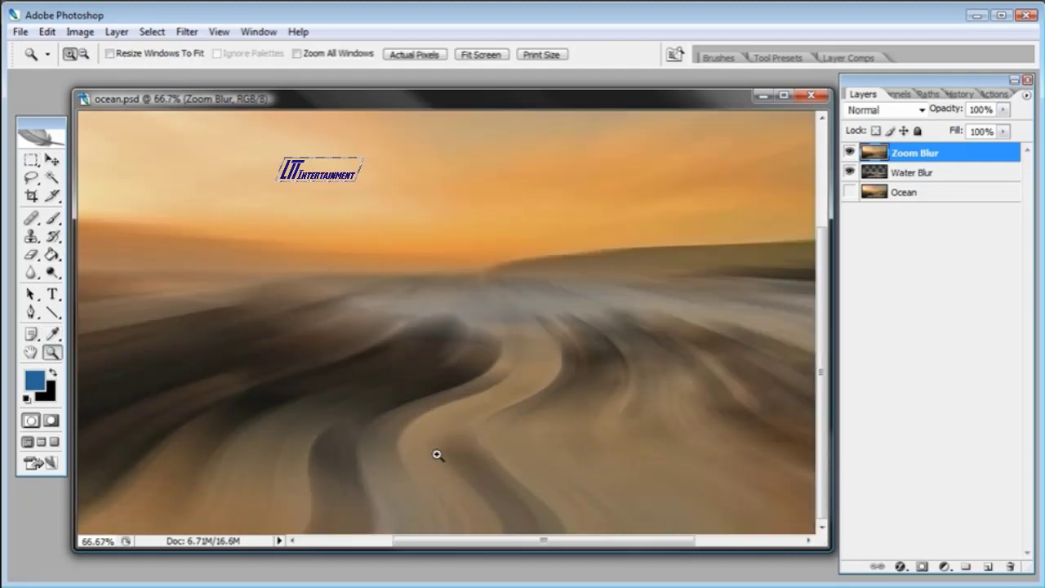
pyautogui.click(436, 452)
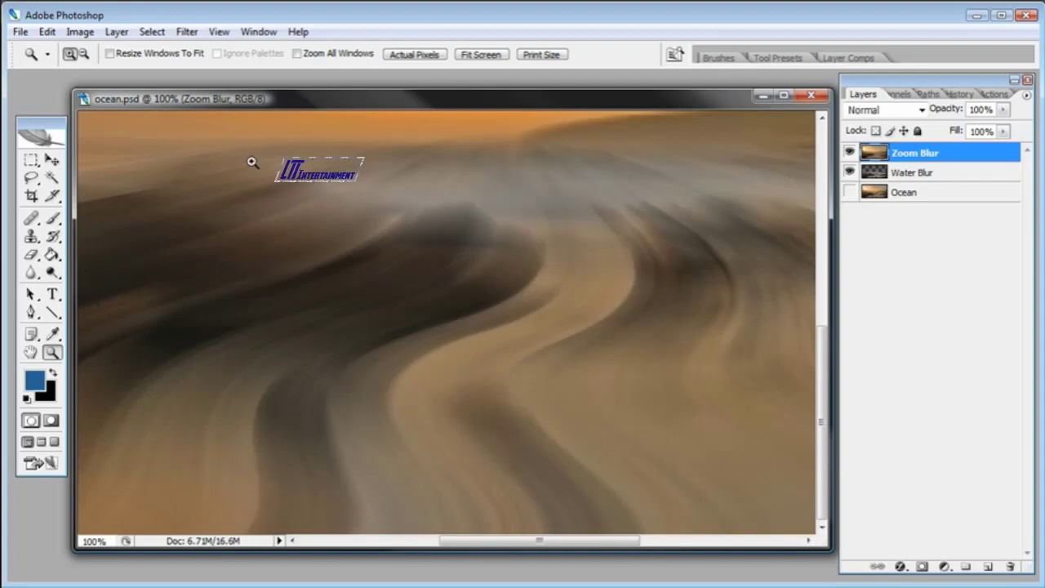
pyautogui.click(190, 33)
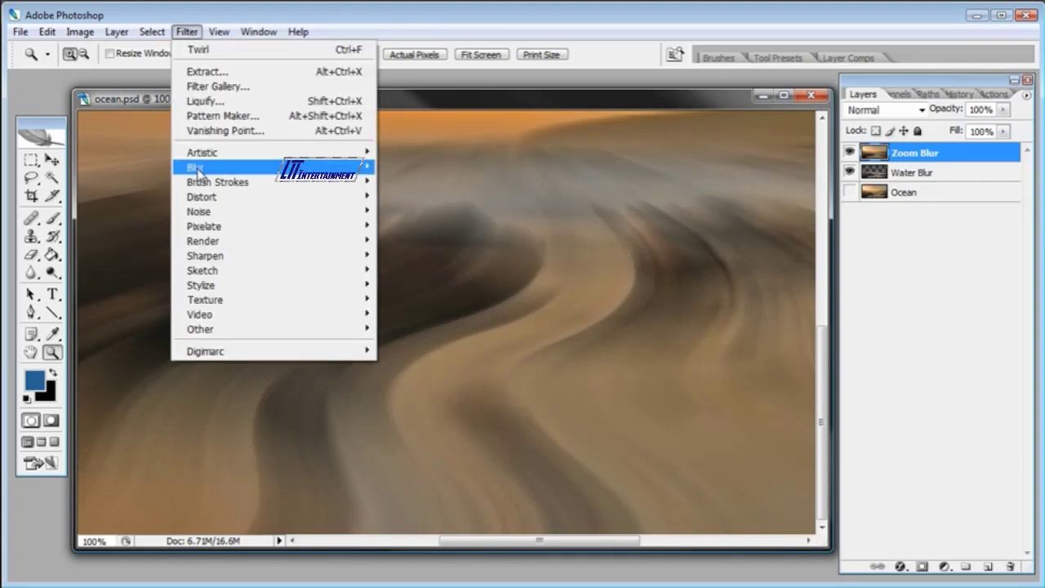
pyautogui.moveTo(208, 173)
pyautogui.moveTo(214, 212)
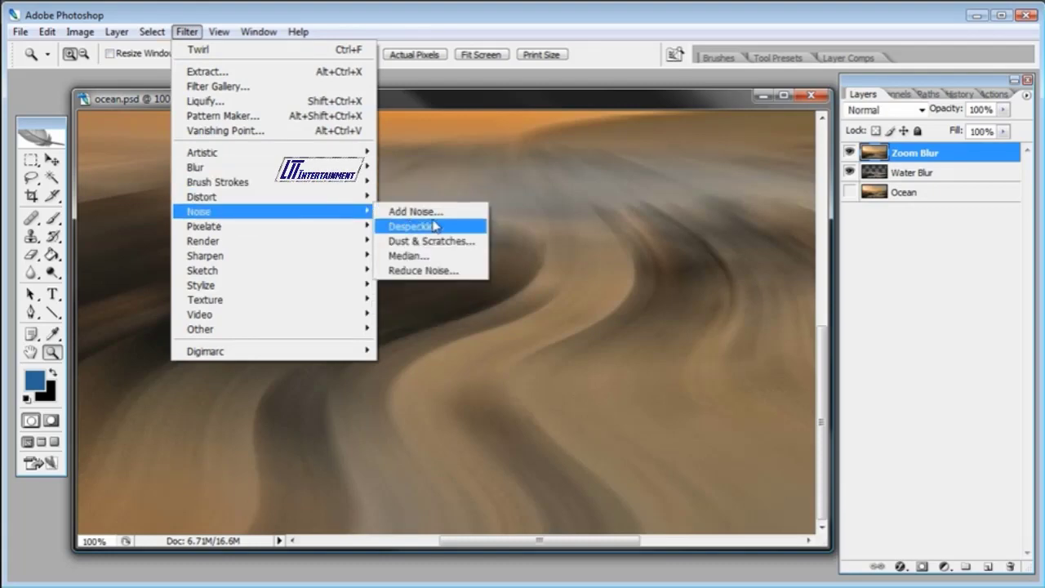
pyautogui.click(410, 273)
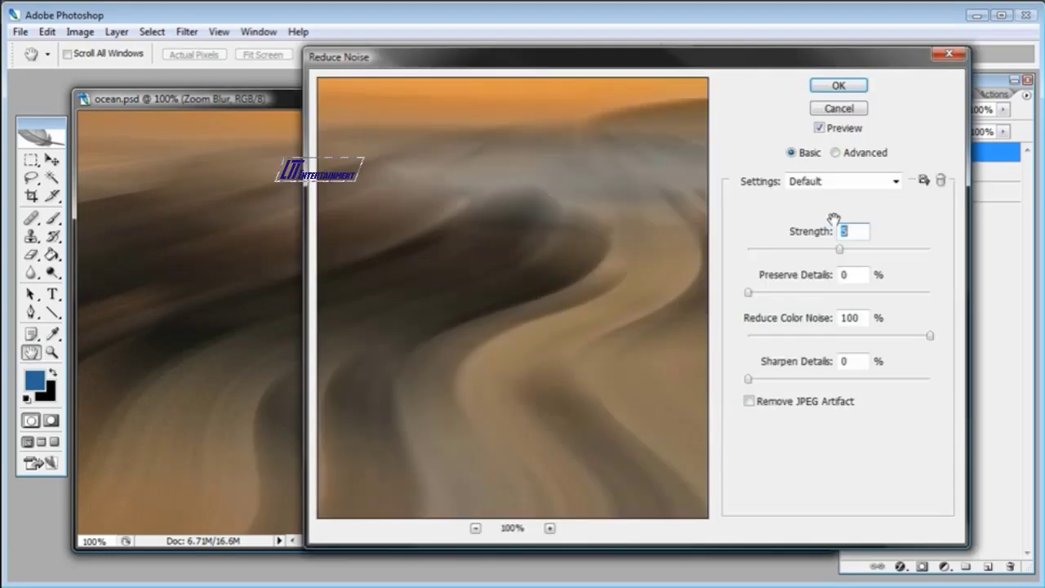
pyautogui.moveTo(455, 367); pyautogui.dragTo(527, 380)
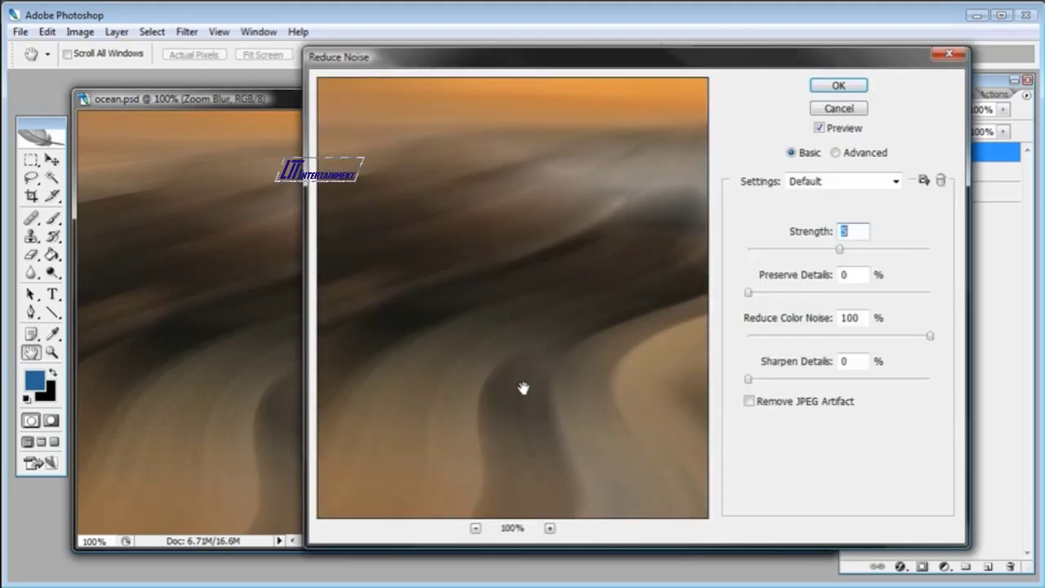
pyautogui.click(878, 249)
pyautogui.click(749, 335)
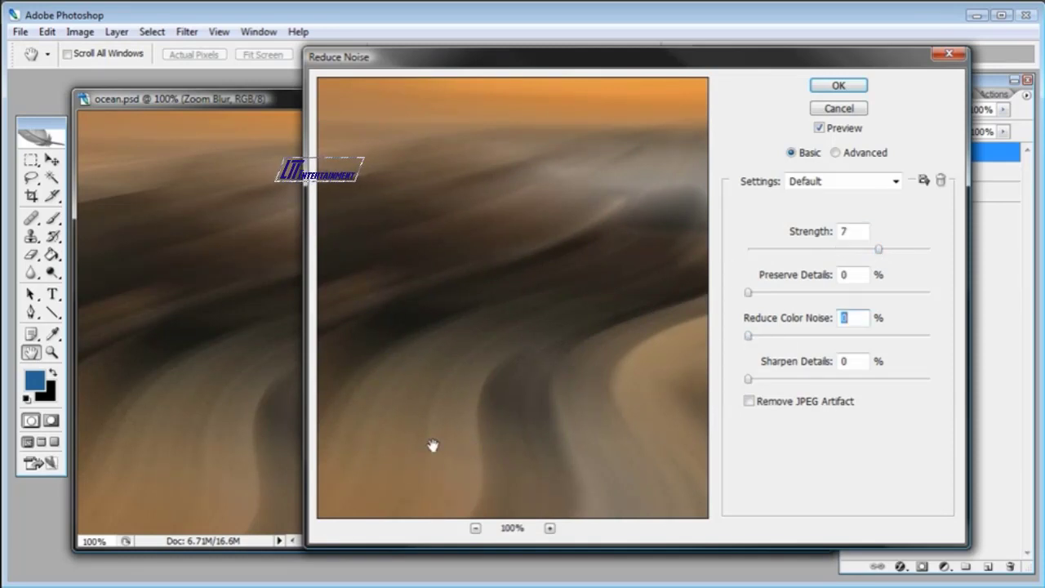
pyautogui.click(894, 250)
pyautogui.moveTo(894, 254)
pyautogui.mouseDown()
pyautogui.moveTo(909, 255)
pyautogui.moveTo(895, 252)
pyautogui.mouseUp()
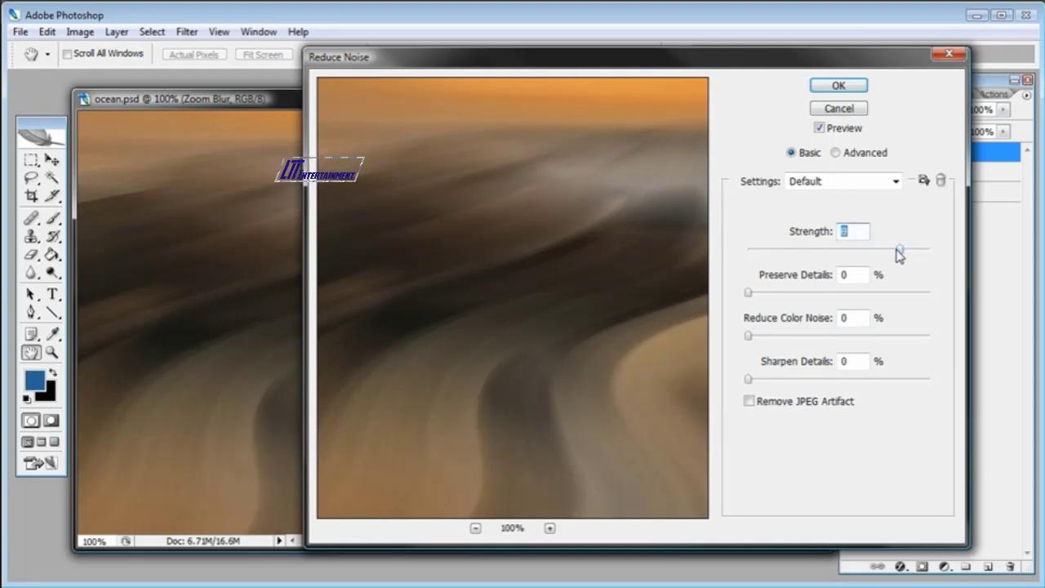
pyautogui.click(838, 86)
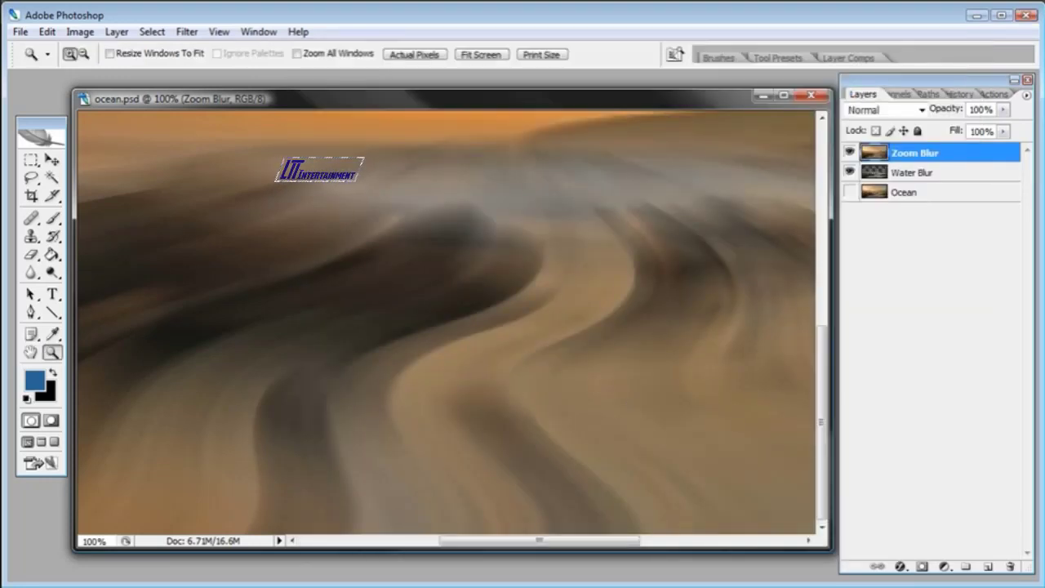
# Add a layer mask to the Zoom Blur layer and switch the layer thumbnails to the medium size.
pyautogui.hotkey('ctrl', '-')
pyautogui.hotkey('ctrl', '-')
pyautogui.hotkey('ctrl', '-')
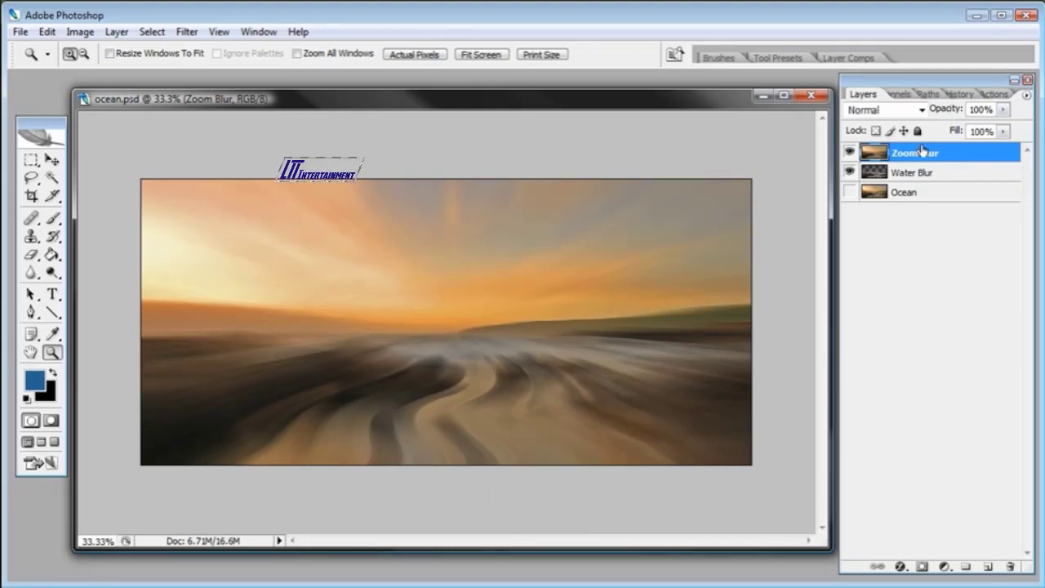
pyautogui.click(921, 567)
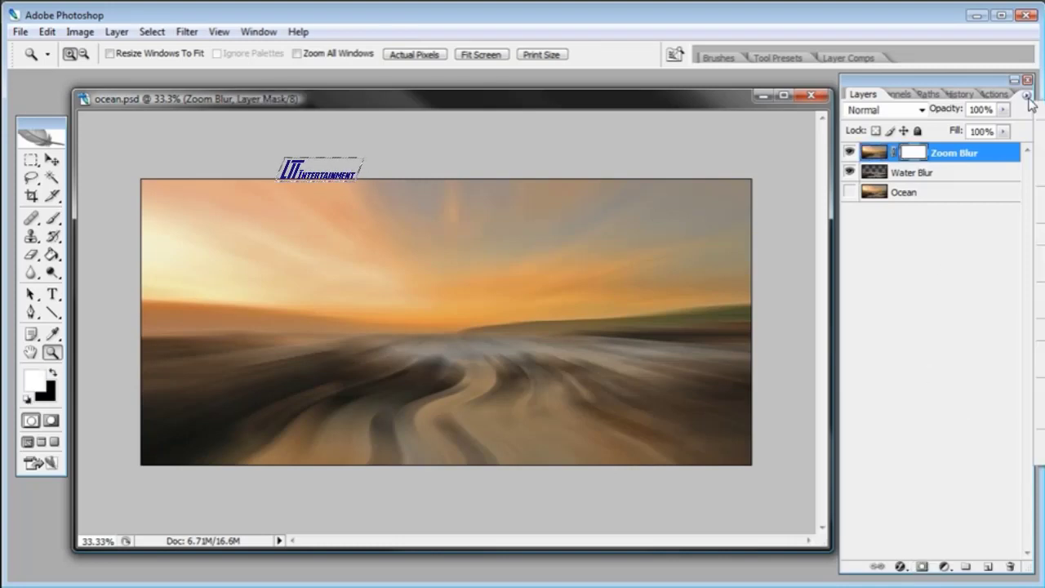
pyautogui.click(1040, 455)
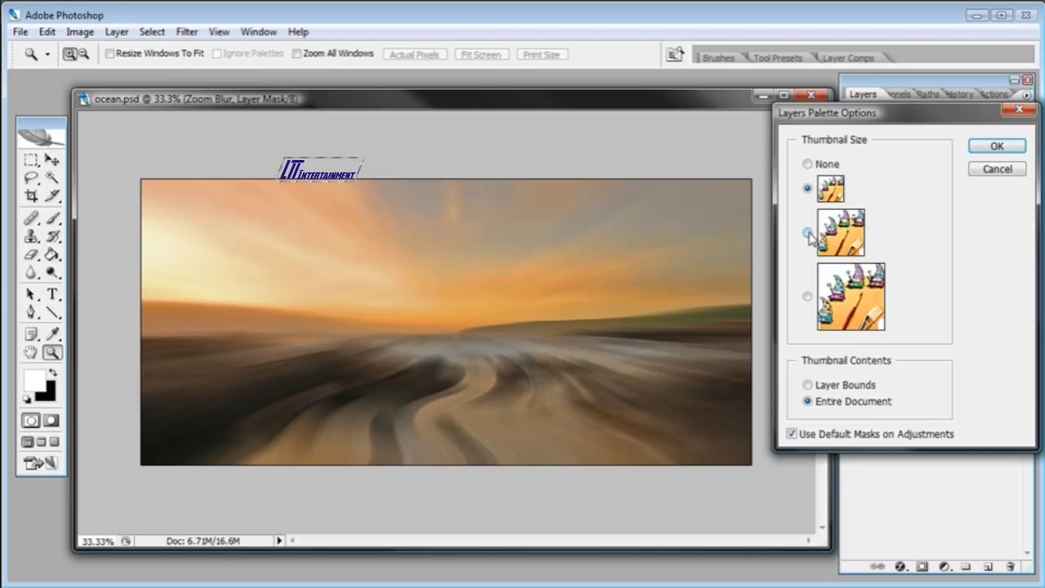
pyautogui.click(997, 146)
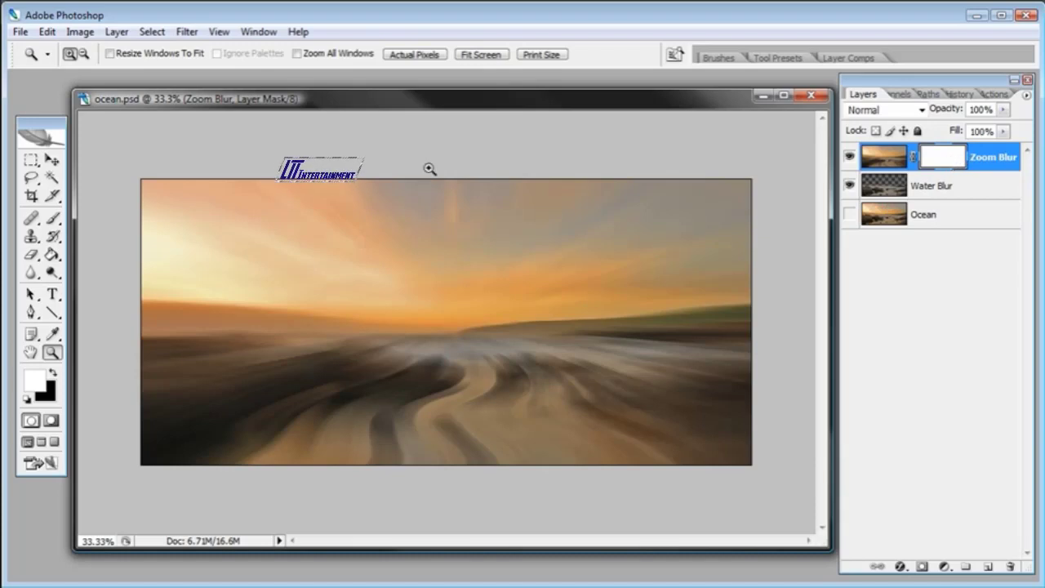
# Set up a black brush with a 435 px diameter and 0% hardness for painting on the Zoom Blur mask.
pyautogui.click(52, 219)
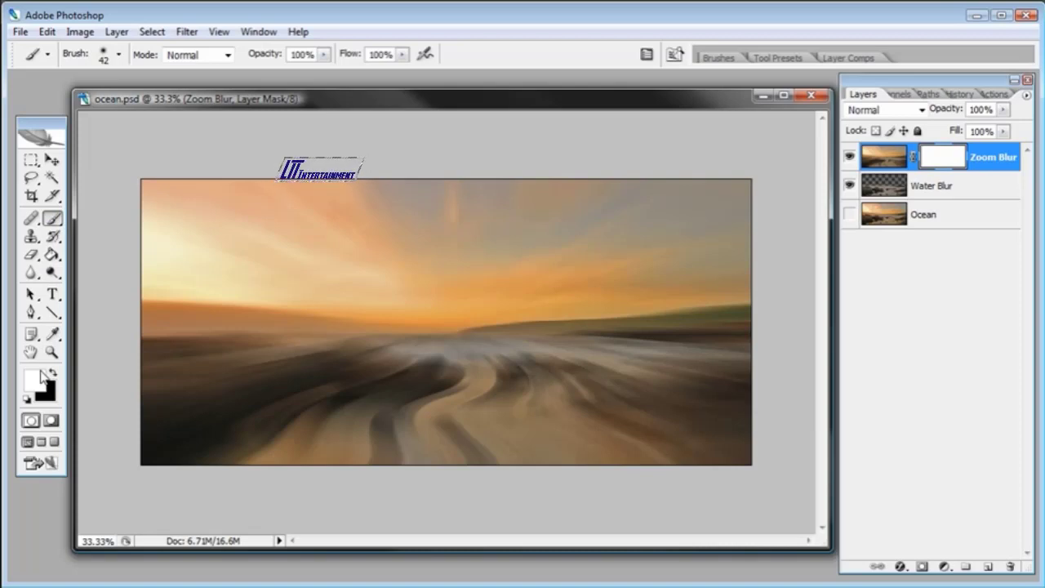
pyautogui.press('x')
pyautogui.rightClick(408, 311)
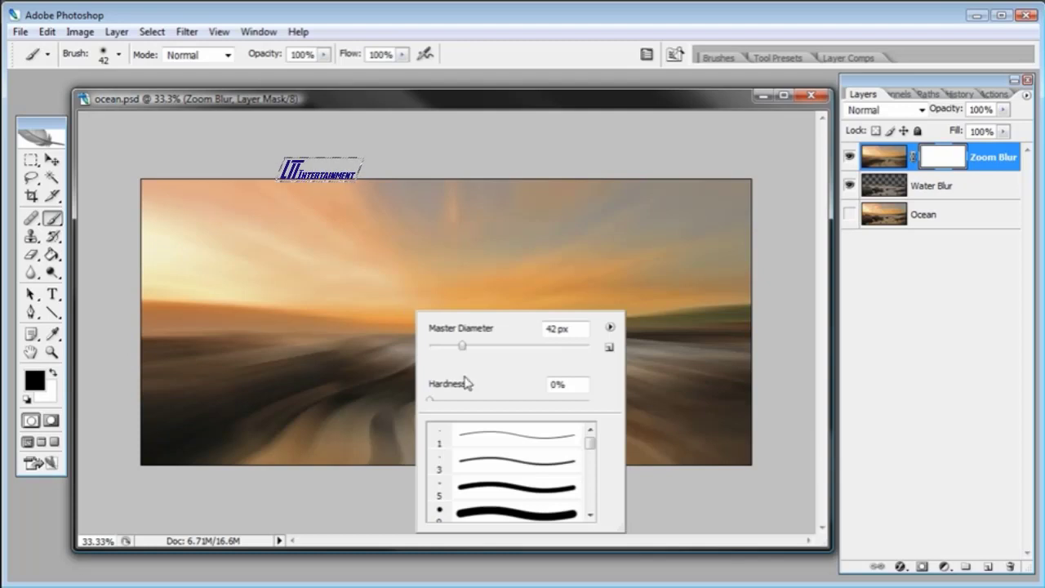
pyautogui.moveTo(435, 406)
pyautogui.mouseDown()
pyautogui.moveTo(509, 405)
pyautogui.moveTo(425, 406)
pyautogui.mouseUp()
pyautogui.moveTo(533, 349); pyautogui.dragTo(560, 347)
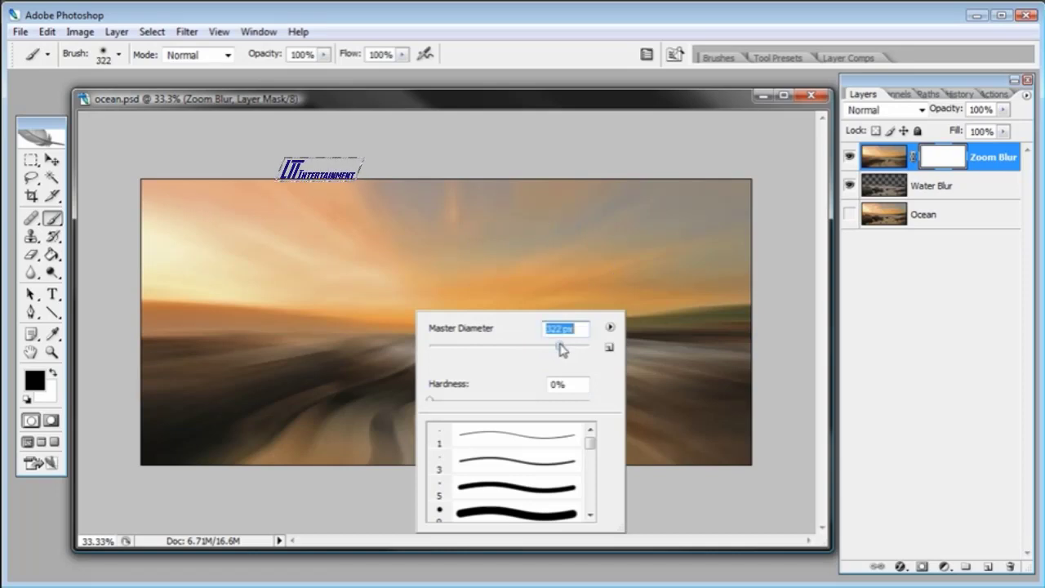
pyautogui.click(579, 122)
pyautogui.rightClick(488, 217)
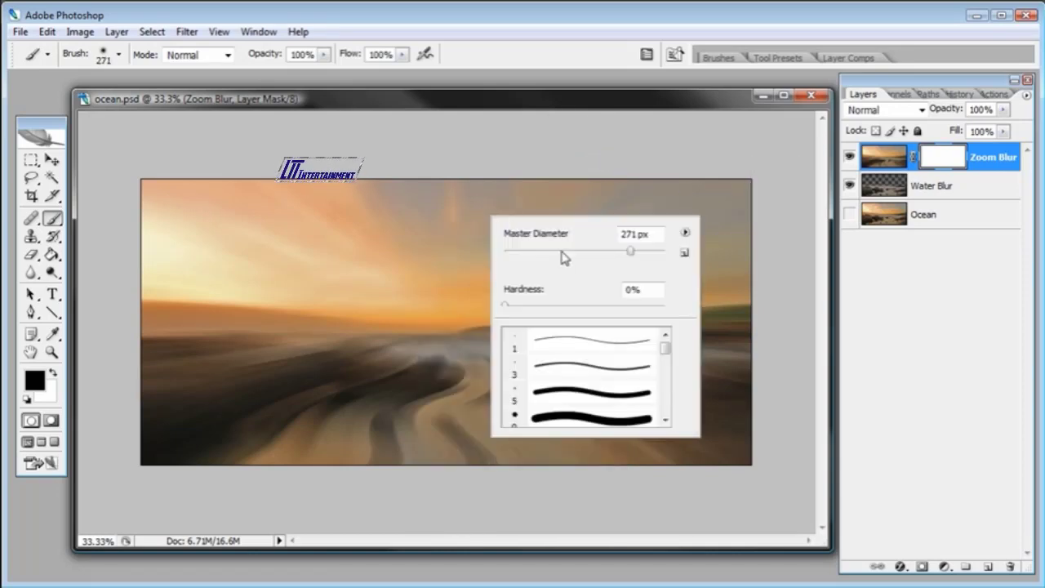
pyautogui.doubleClick(641, 235)
pyautogui.write('435')
pyautogui.press('Return')
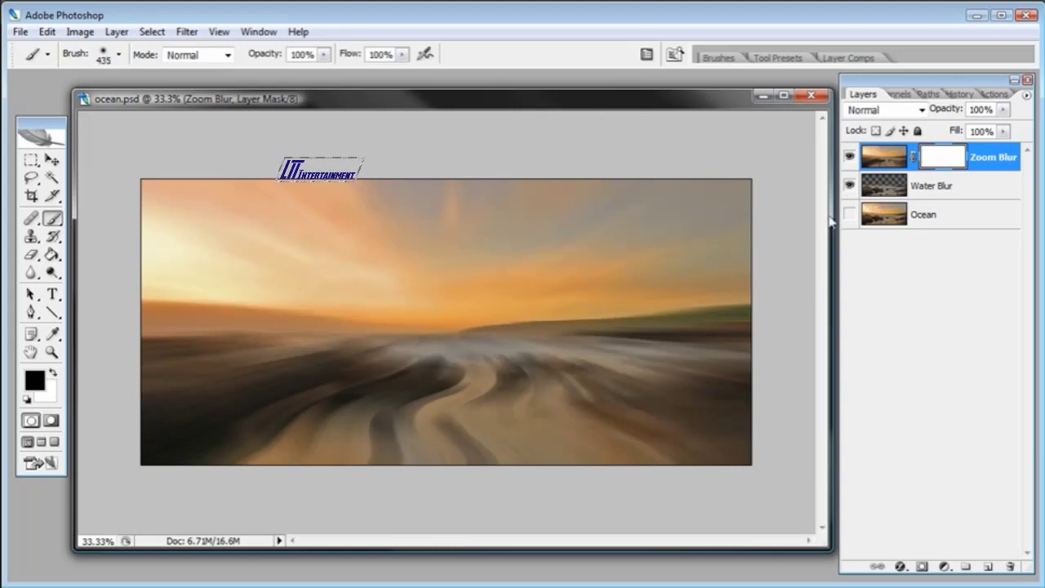
# Check that the Zoom Blur layer uses the Normal blend mode at 100% opacity.
pyautogui.click(922, 109)
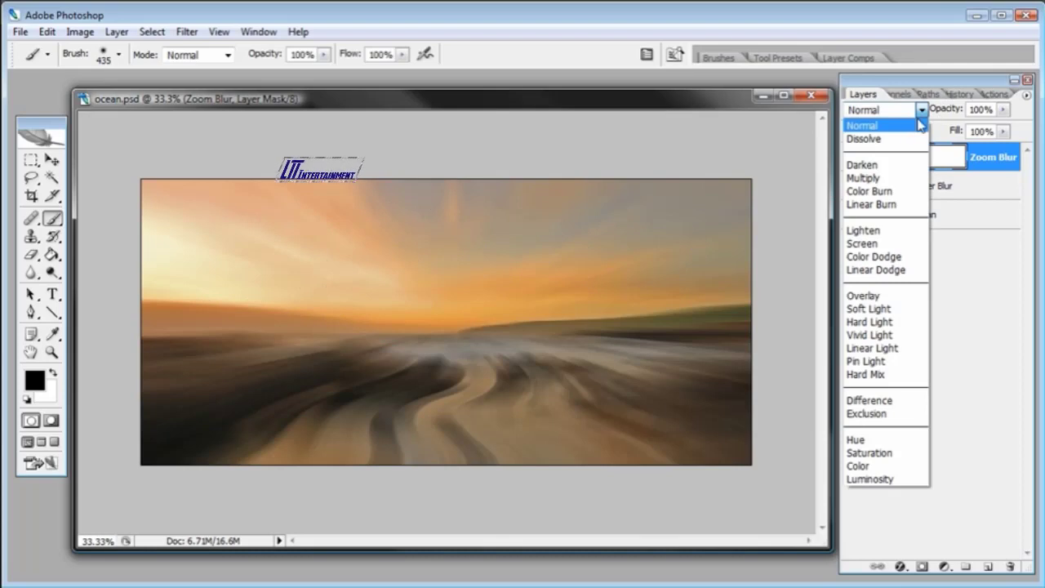
pyautogui.click(919, 125)
pyautogui.click(1003, 110)
pyautogui.moveTo(1003, 129)
pyautogui.mouseDown()
pyautogui.moveTo(982, 133)
pyautogui.moveTo(1006, 131)
pyautogui.mouseUp()
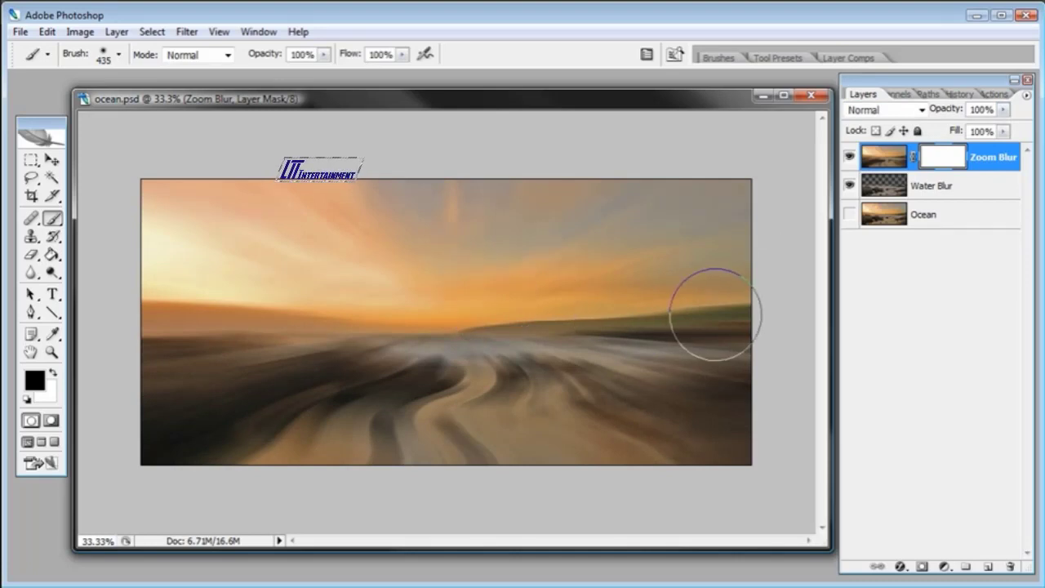
# Show the Ocean layer and paint black over the sky on the Zoom Blur mask to reveal the original clouds.
pyautogui.click(934, 217)
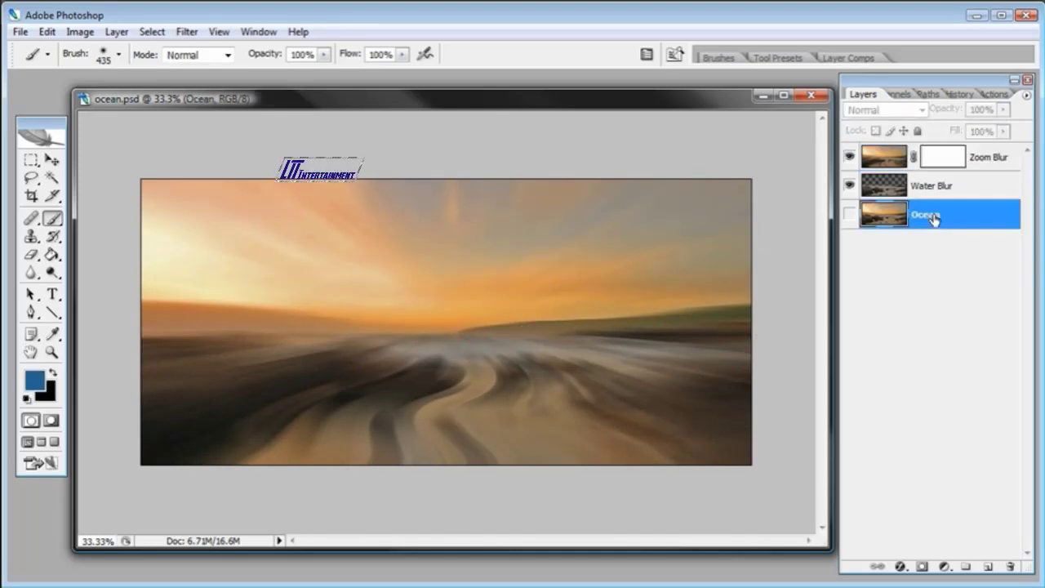
pyautogui.click(850, 215)
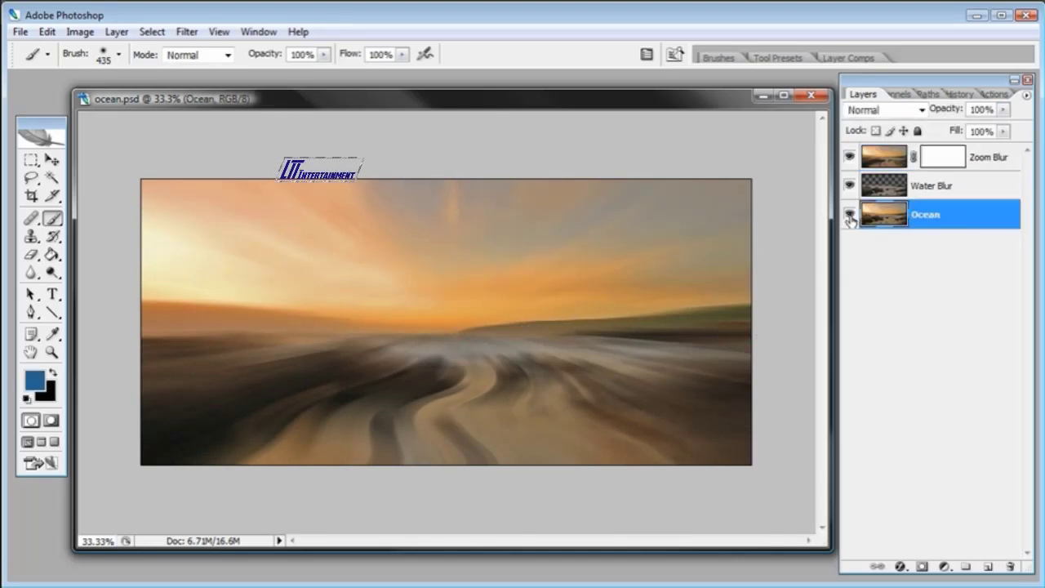
pyautogui.click(946, 161)
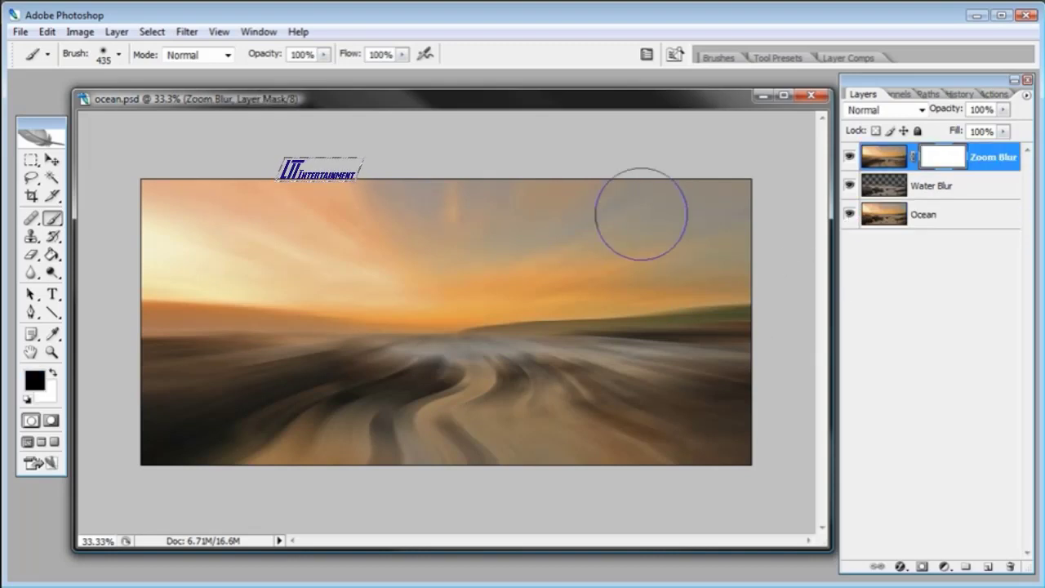
pyautogui.moveTo(707, 191)
pyautogui.mouseDown()
pyautogui.moveTo(732, 181)
pyautogui.moveTo(395, 197)
pyautogui.moveTo(174, 191)
pyautogui.moveTo(144, 205)
pyautogui.moveTo(287, 221)
pyautogui.moveTo(669, 224)
pyautogui.moveTo(715, 253)
pyautogui.moveTo(556, 255)
pyautogui.moveTo(411, 283)
pyautogui.moveTo(138, 250)
pyautogui.moveTo(674, 245)
pyautogui.moveTo(496, 231)
pyautogui.mouseUp()
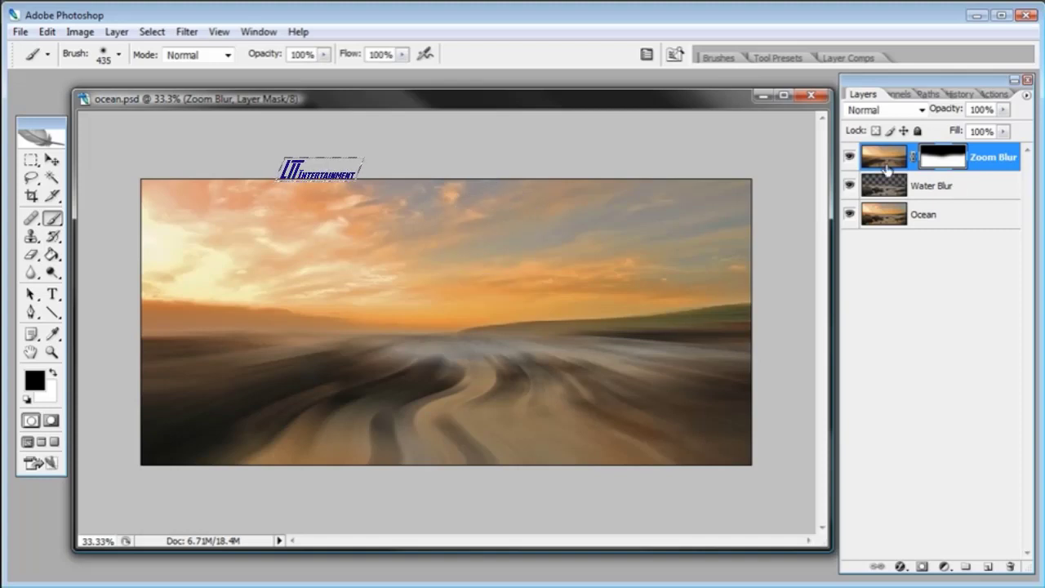
# Lower the Zoom Blur layer's opacity to 86%.
pyautogui.click(877, 161)
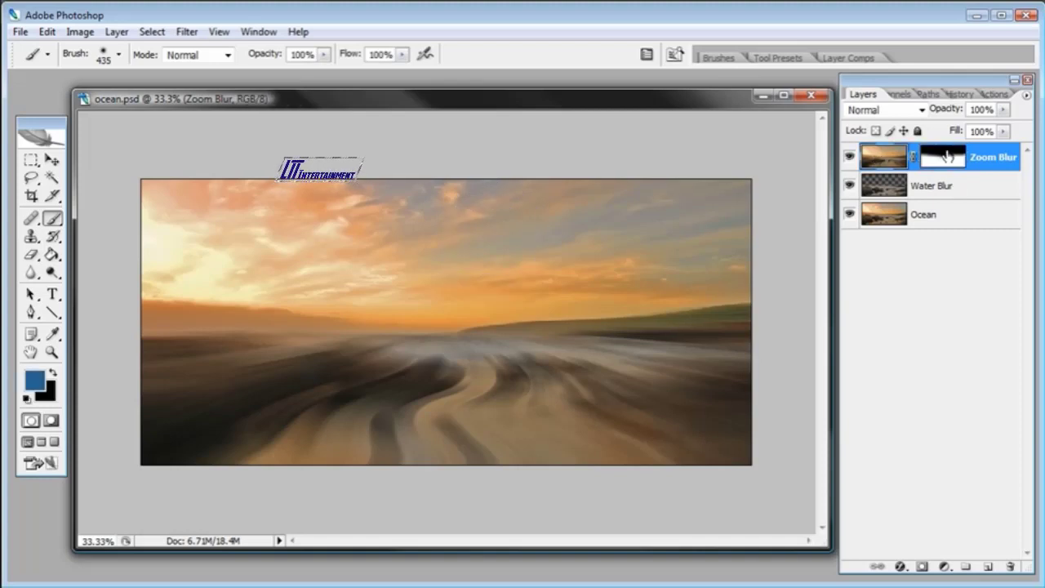
pyautogui.click(1004, 114)
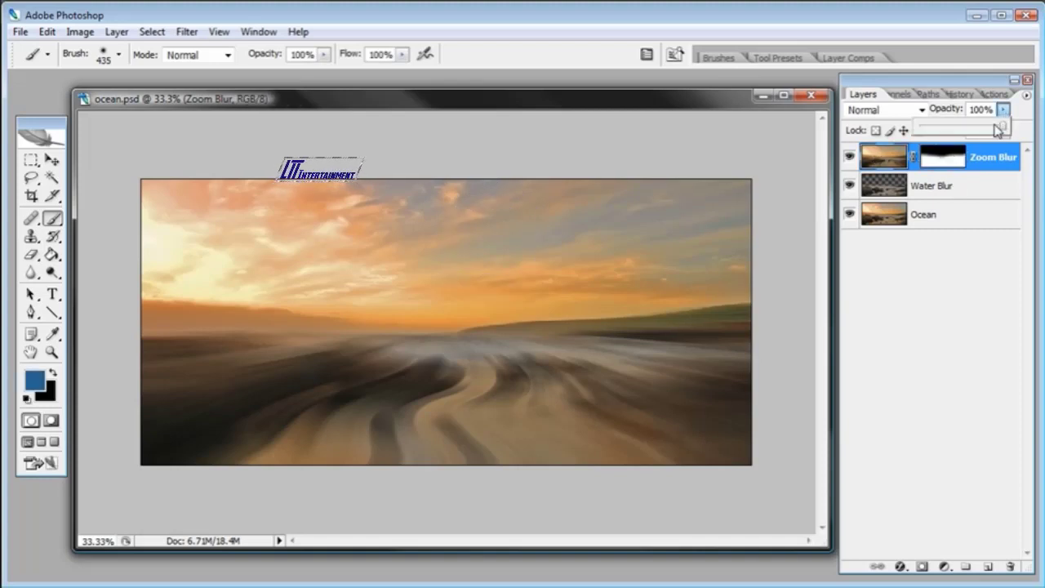
pyautogui.moveTo(1000, 129); pyautogui.dragTo(986, 131)
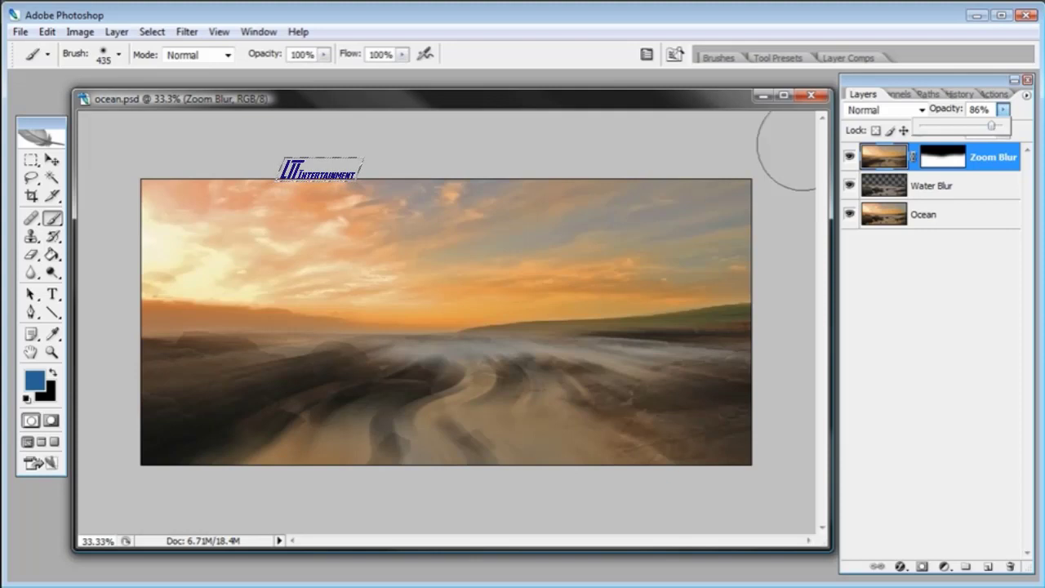
# Reduce the brush to 137 px and paint black on the Zoom Blur mask over the rocks left of the stream.
pyautogui.click(51, 351)
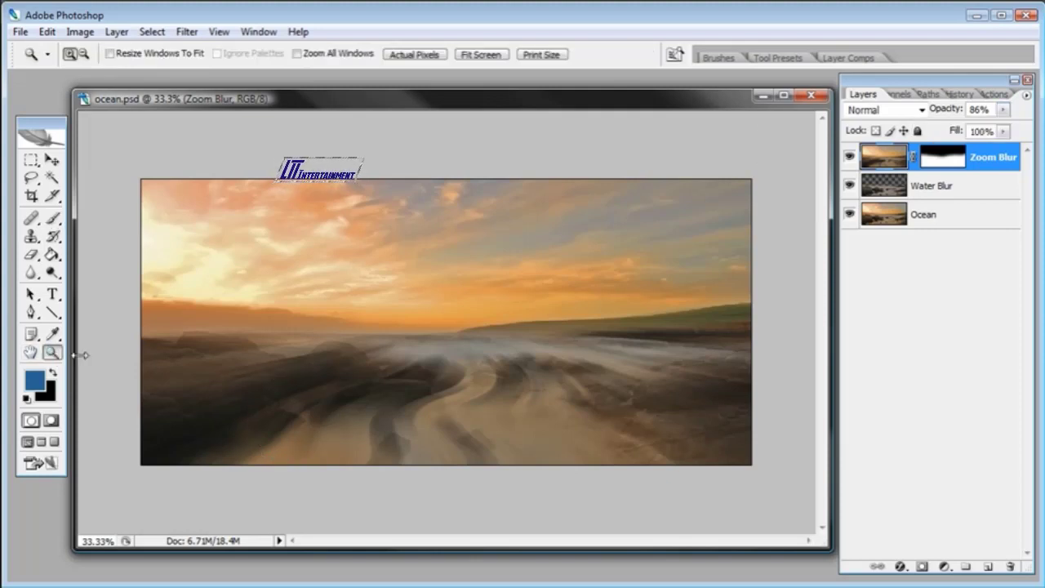
pyautogui.click(250, 382)
pyautogui.click(53, 218)
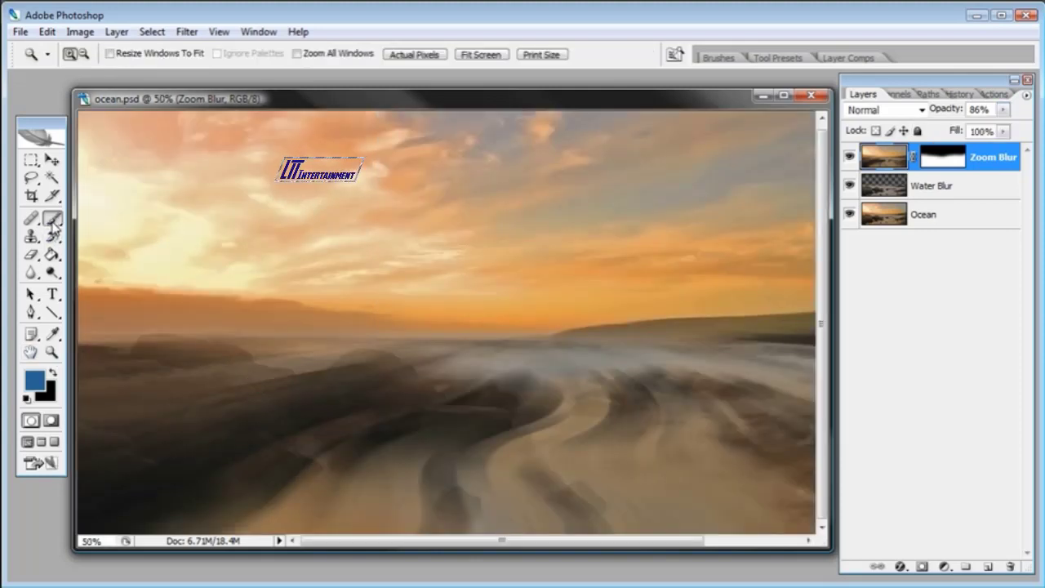
pyautogui.click(942, 160)
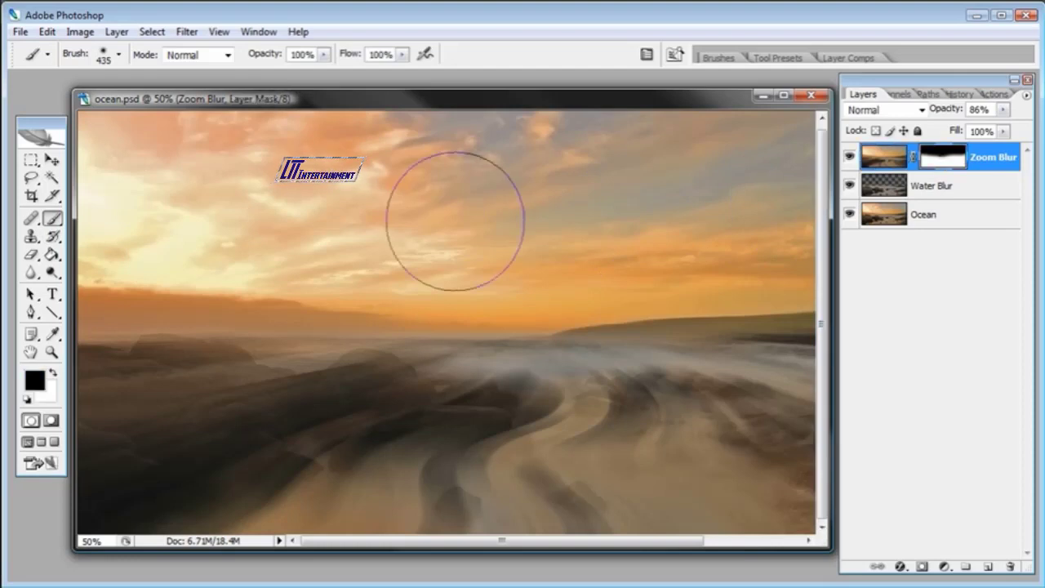
pyautogui.rightClick(241, 380)
pyautogui.click(350, 406)
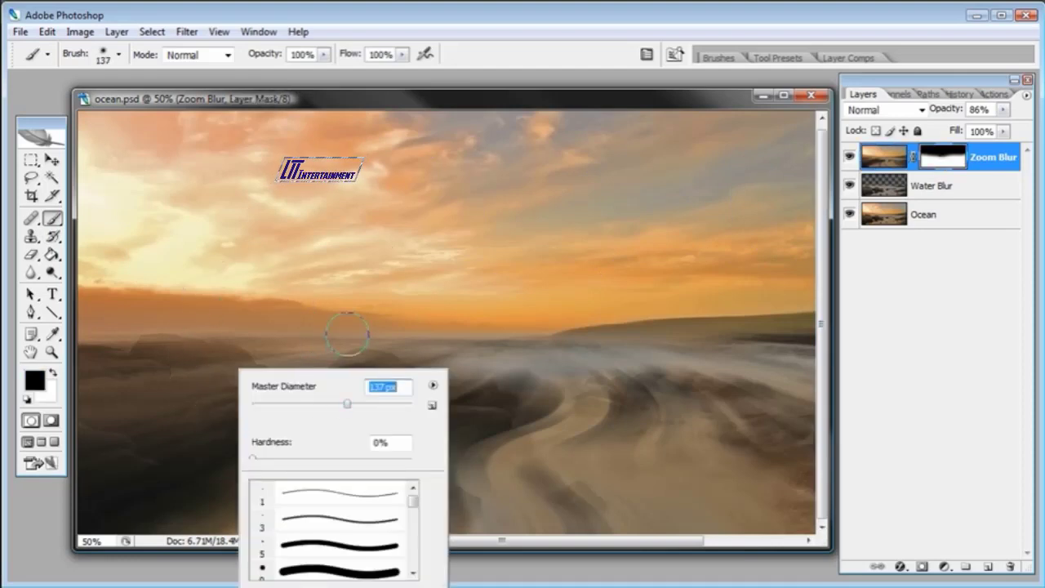
pyautogui.press('Return')
pyautogui.moveTo(377, 346)
pyautogui.mouseDown()
pyautogui.moveTo(325, 394)
pyautogui.moveTo(264, 401)
pyautogui.moveTo(203, 362)
pyautogui.moveTo(152, 356)
pyautogui.moveTo(229, 368)
pyautogui.moveTo(99, 379)
pyautogui.mouseUp()
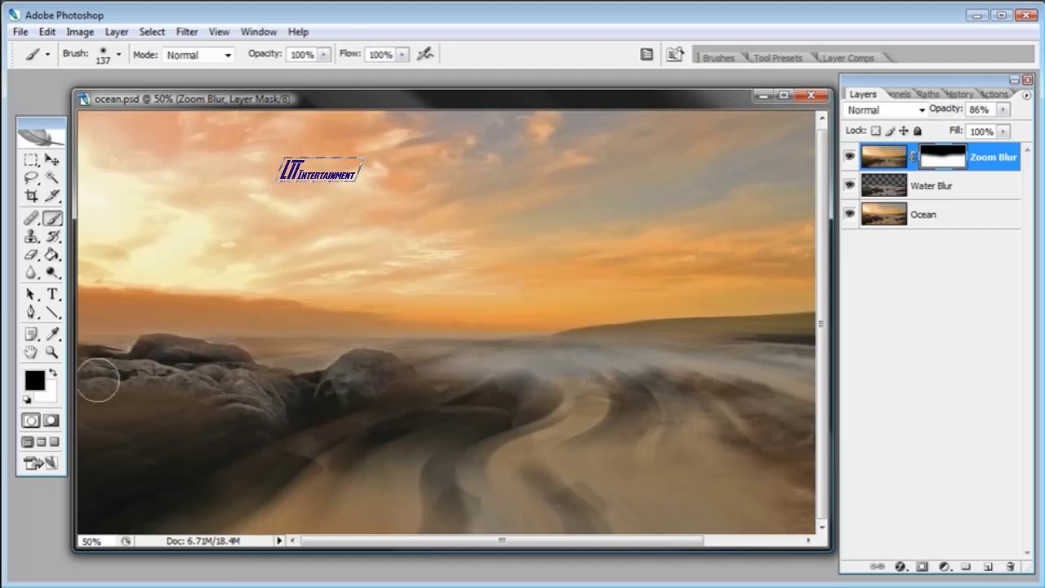
# Enlarge the brush to 171 px and paint black on the Zoom Blur mask over the rocks and boulders left of the stream.
pyautogui.rightClick(163, 411)
pyautogui.moveTo(285, 446); pyautogui.dragTo(291, 446)
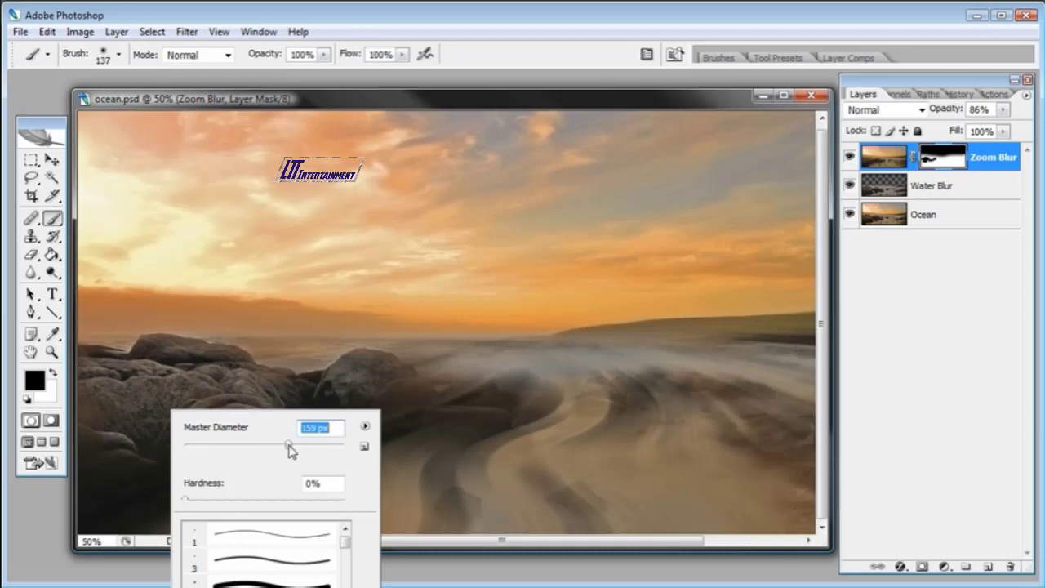
pyautogui.press('Return')
pyautogui.moveTo(369, 369); pyautogui.dragTo(367, 384)
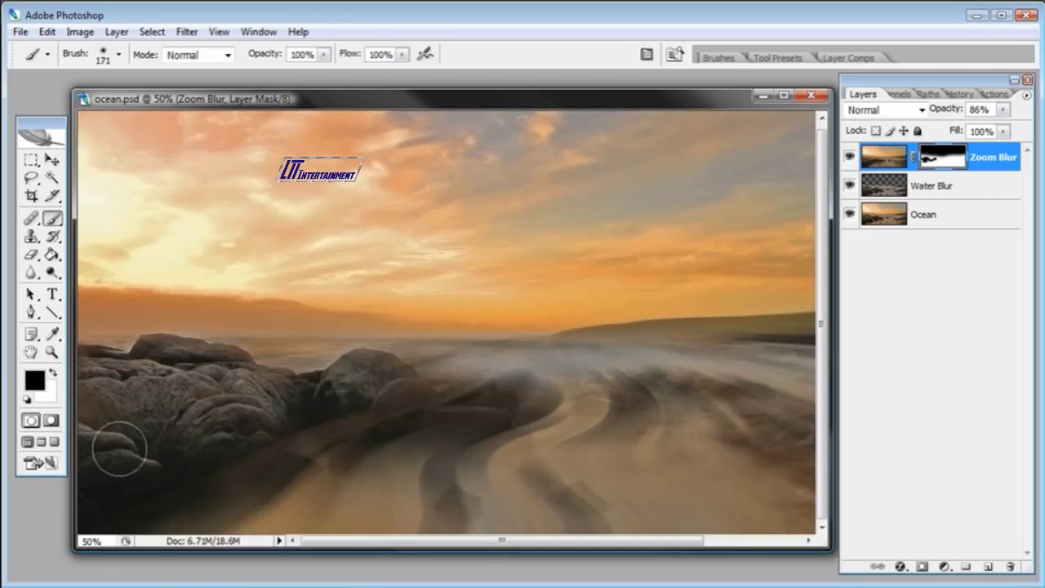
pyautogui.moveTo(112, 448); pyautogui.dragTo(175, 440)
pyautogui.moveTo(381, 403)
pyautogui.mouseDown()
pyautogui.moveTo(400, 399)
pyautogui.moveTo(392, 384)
pyautogui.moveTo(342, 378)
pyautogui.mouseUp()
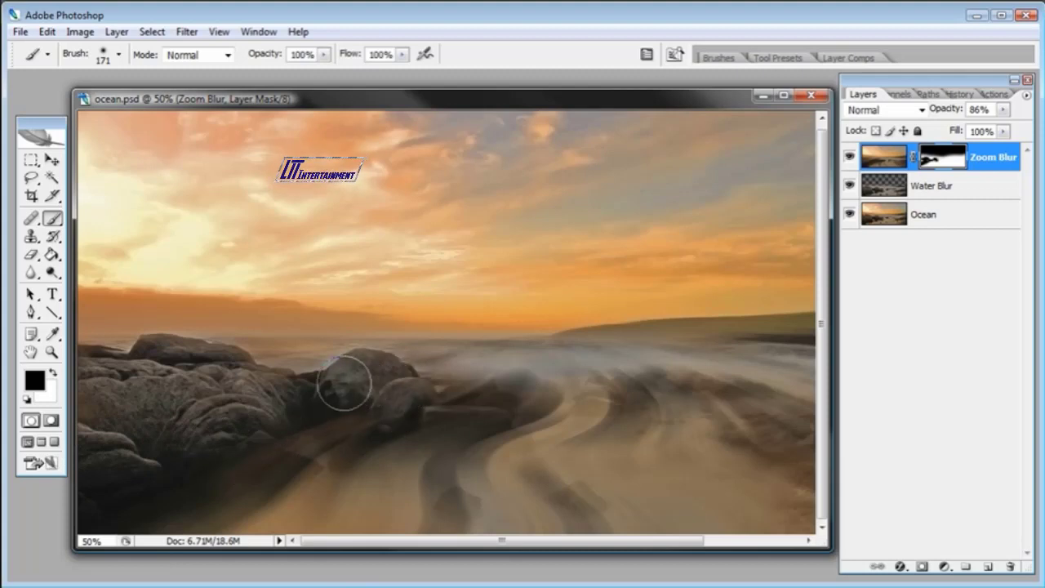
# Reduce the brush to 67 px and paint black on the Zoom Blur mask along the lower edges of the left boulders.
pyautogui.rightClick(255, 451)
pyautogui.click(318, 483)
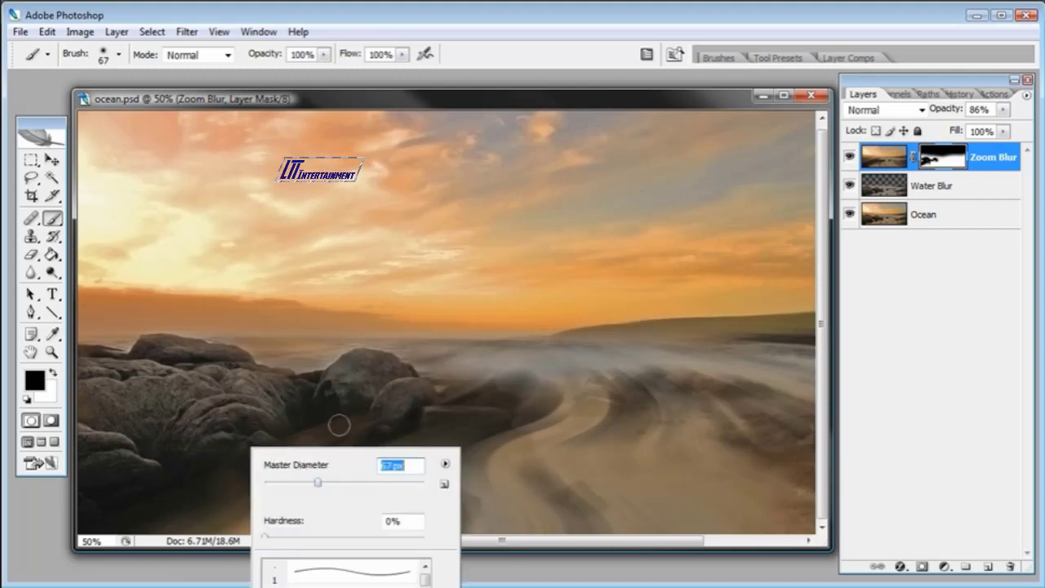
pyautogui.click(387, 108)
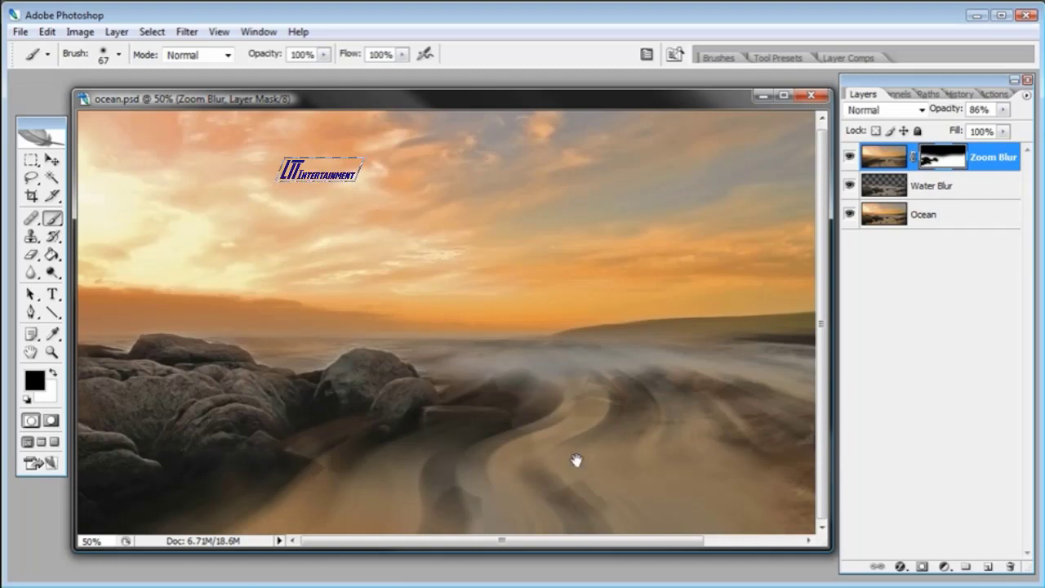
# Enlarge the brush to 173 px and paint black on the Zoom Blur mask over the right shore's rocks and green hillside.
pyautogui.moveTo(577, 461); pyautogui.dragTo(529, 315)
pyautogui.moveTo(658, 378); pyautogui.dragTo(604, 377)
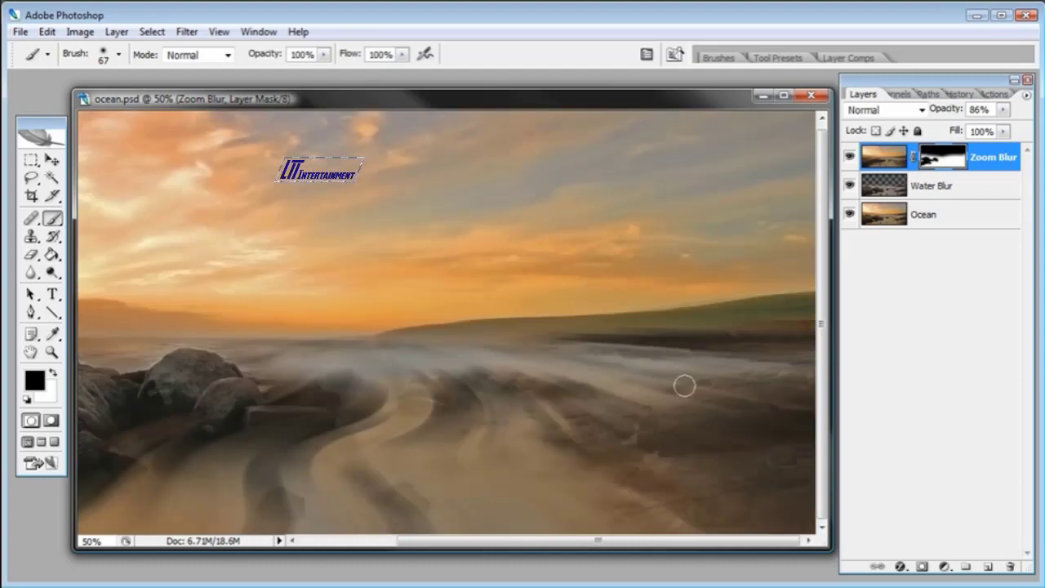
pyautogui.rightClick(738, 434)
pyautogui.moveTo(796, 406); pyautogui.dragTo(849, 410)
pyautogui.click(726, 99)
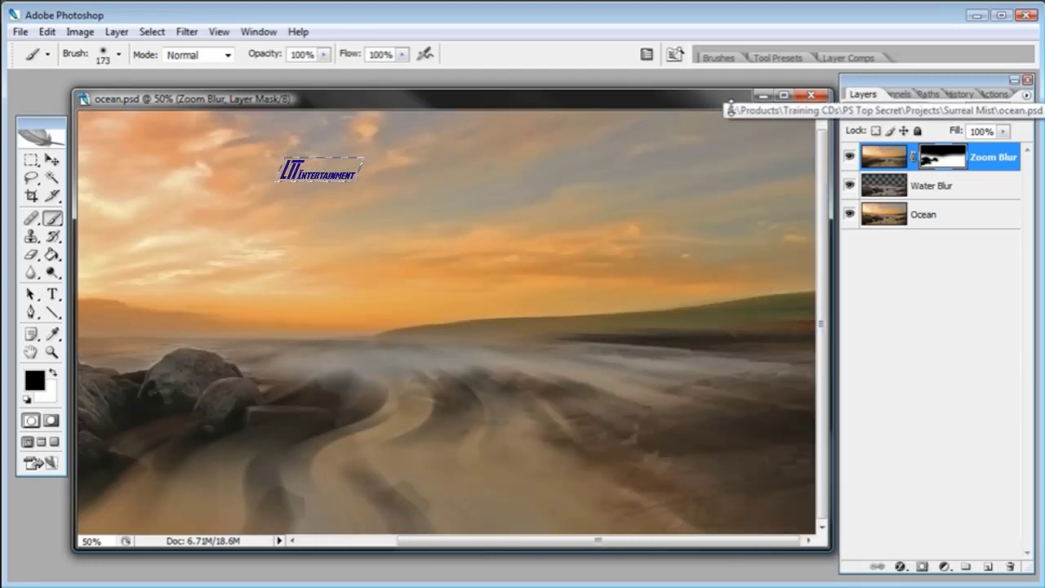
pyautogui.moveTo(773, 461)
pyautogui.mouseDown()
pyautogui.moveTo(739, 480)
pyautogui.moveTo(681, 479)
pyautogui.moveTo(657, 503)
pyautogui.moveTo(724, 509)
pyautogui.moveTo(699, 507)
pyautogui.moveTo(703, 468)
pyautogui.moveTo(683, 450)
pyautogui.moveTo(746, 428)
pyautogui.moveTo(699, 433)
pyautogui.moveTo(723, 427)
pyautogui.moveTo(701, 411)
pyautogui.moveTo(677, 421)
pyautogui.moveTo(796, 394)
pyautogui.moveTo(676, 449)
pyautogui.moveTo(633, 443)
pyautogui.moveTo(657, 457)
pyautogui.moveTo(636, 492)
pyautogui.moveTo(641, 508)
pyautogui.moveTo(785, 508)
pyautogui.moveTo(778, 487)
pyautogui.moveTo(791, 428)
pyautogui.moveTo(761, 505)
pyautogui.moveTo(764, 462)
pyautogui.moveTo(754, 465)
pyautogui.moveTo(770, 421)
pyautogui.mouseUp()
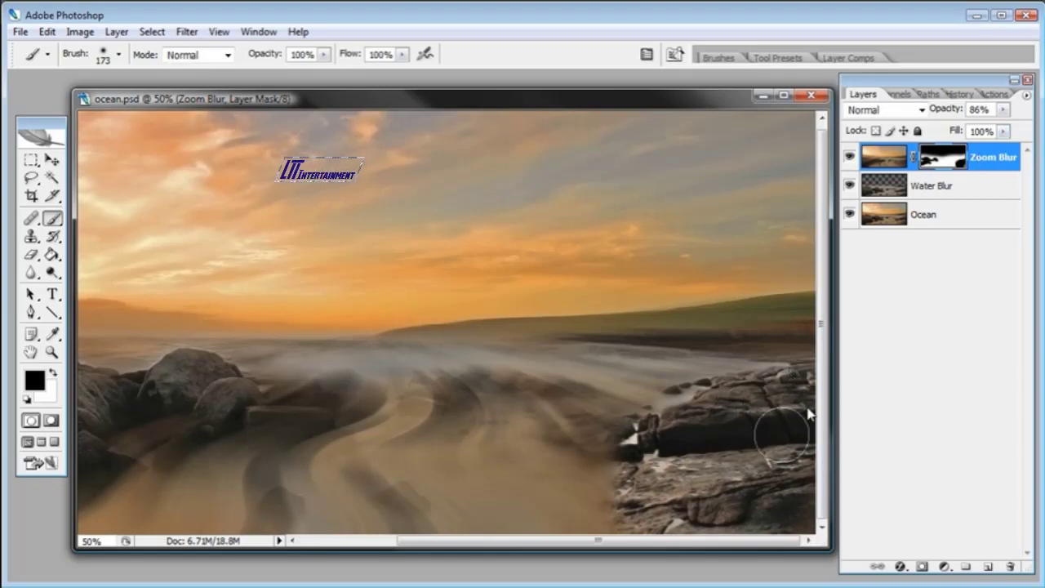
pyautogui.moveTo(741, 313)
pyautogui.mouseDown()
pyautogui.moveTo(631, 317)
pyautogui.moveTo(597, 313)
pyautogui.moveTo(728, 315)
pyautogui.moveTo(557, 305)
pyautogui.moveTo(677, 304)
pyautogui.moveTo(780, 319)
pyautogui.mouseUp()
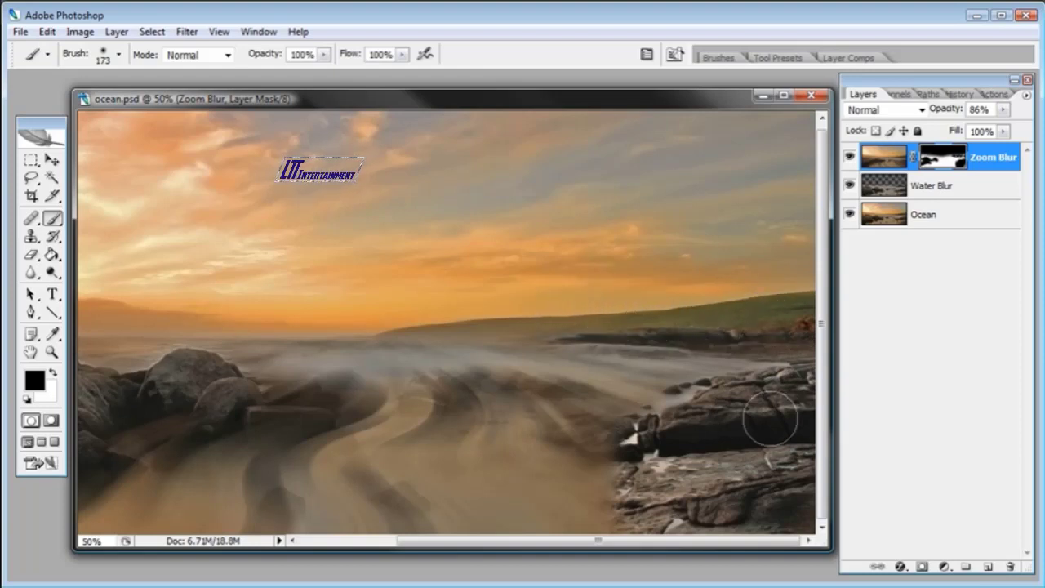
# Target the Zoom Blur layer's image instead of its mask and lower the layer's opacity to 61%.
pyautogui.click(903, 163)
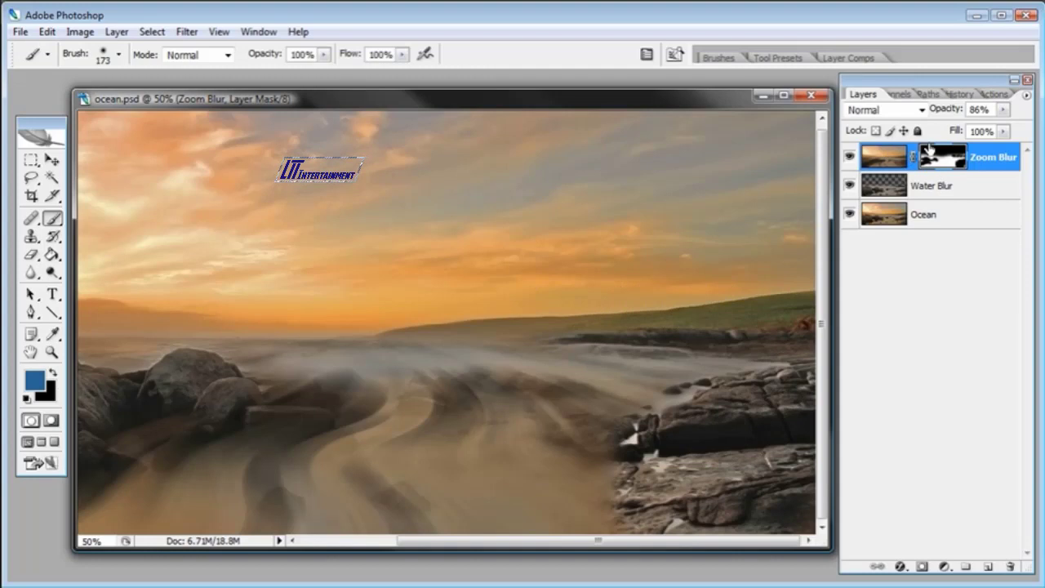
pyautogui.click(1003, 110)
pyautogui.moveTo(983, 133); pyautogui.dragTo(979, 131)
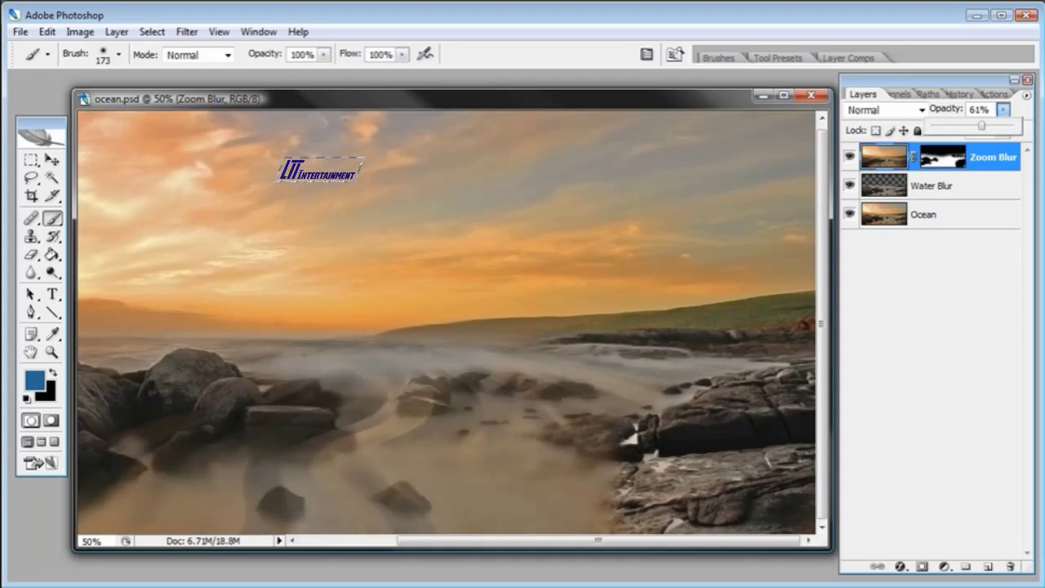
pyautogui.click(51, 352)
pyautogui.click(490, 417)
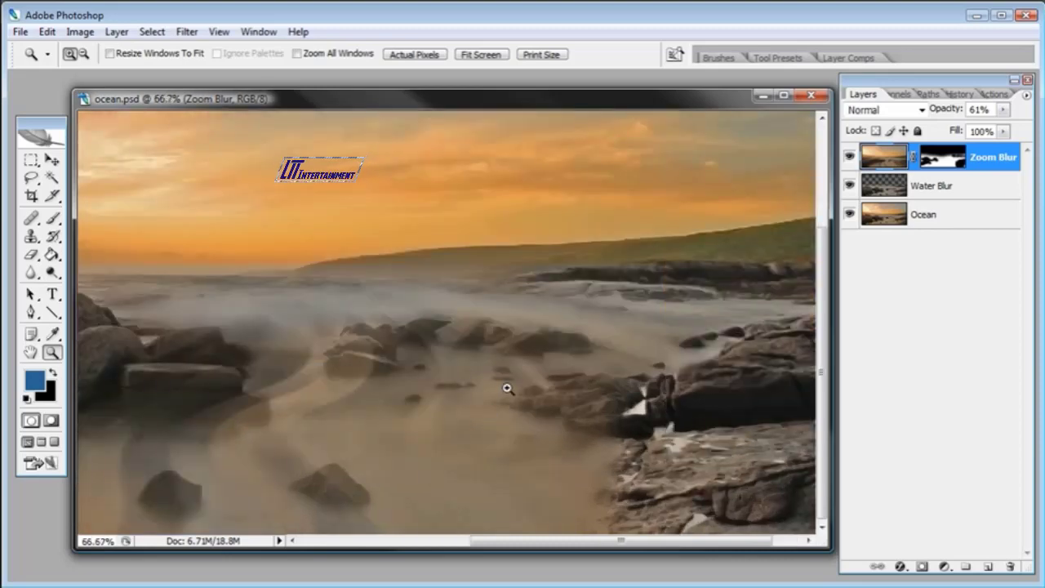
# Paint black with a soft 85 px brush on the Zoom Blur layer mask over the rock cluster beside the right-hand shore.
pyautogui.click(507, 388)
pyautogui.click(53, 218)
pyautogui.rightClick(629, 316)
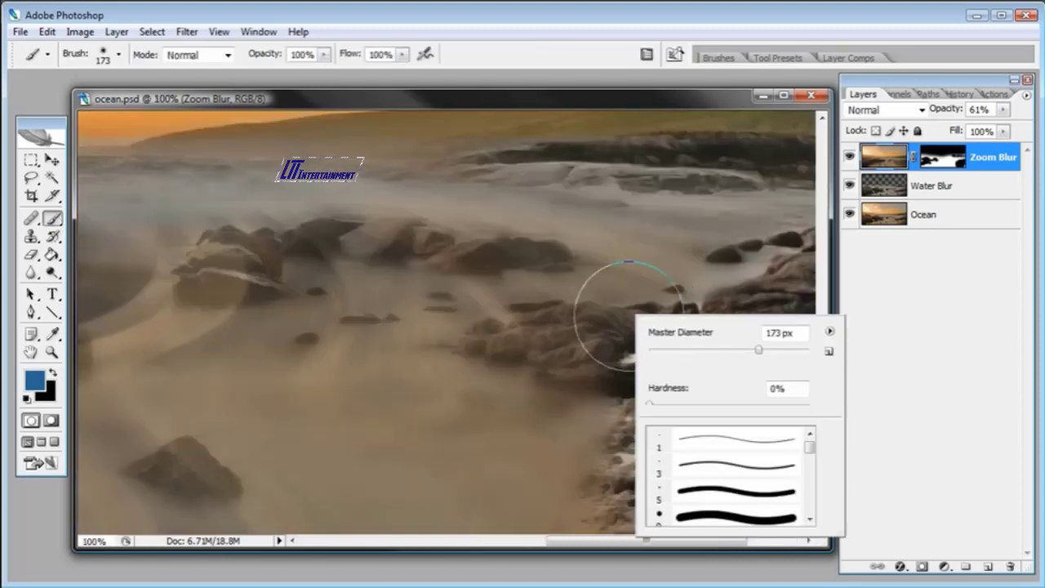
pyautogui.moveTo(704, 352); pyautogui.dragTo(716, 349)
pyautogui.press('Return')
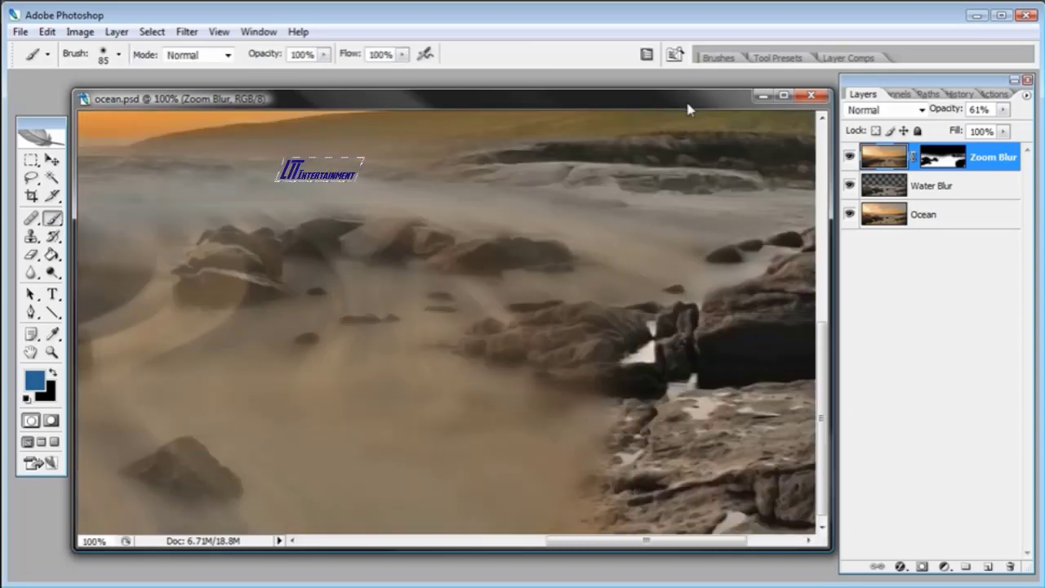
pyautogui.click(938, 155)
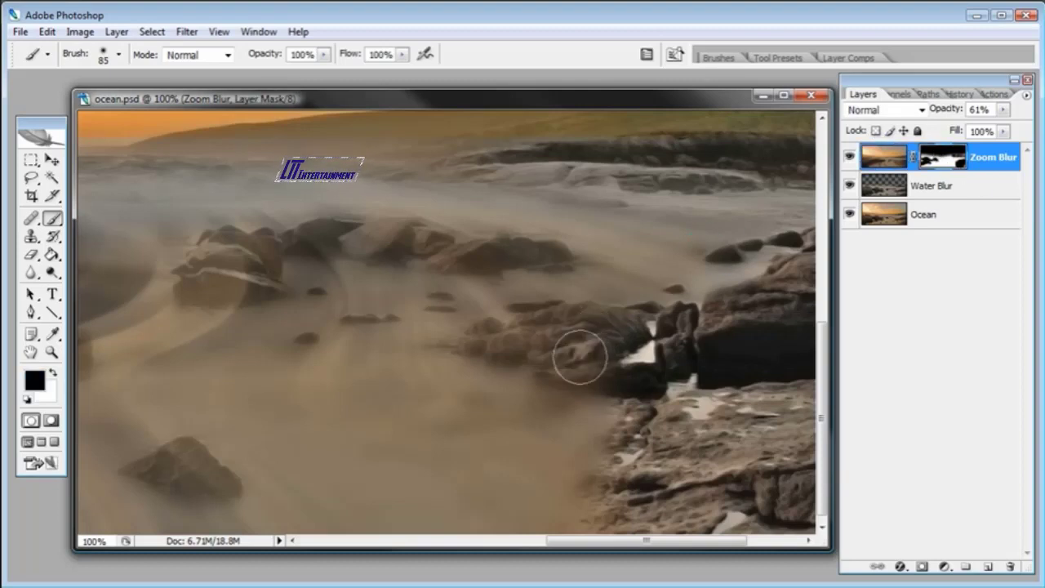
pyautogui.moveTo(568, 338)
pyautogui.mouseDown()
pyautogui.moveTo(515, 337)
pyautogui.moveTo(622, 327)
pyautogui.moveTo(590, 353)
pyautogui.moveTo(504, 339)
pyautogui.moveTo(570, 325)
pyautogui.mouseUp()
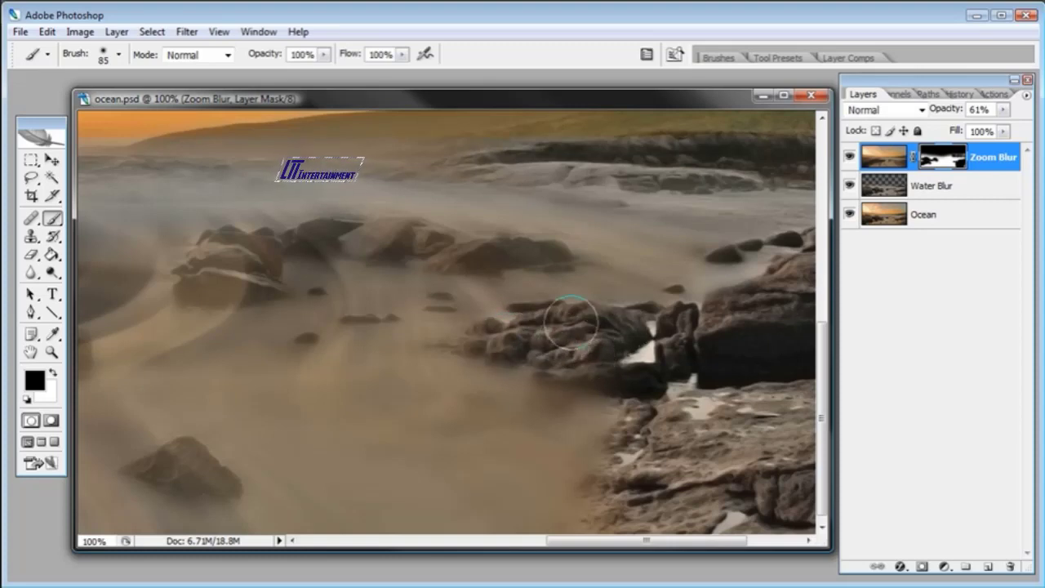
# Set the brush diameter to 48 px and clear the blur from the remaining edges of the rock cluster on the mask.
pyautogui.rightClick(571, 323)
pyautogui.moveTo(622, 347); pyautogui.dragTo(618, 349)
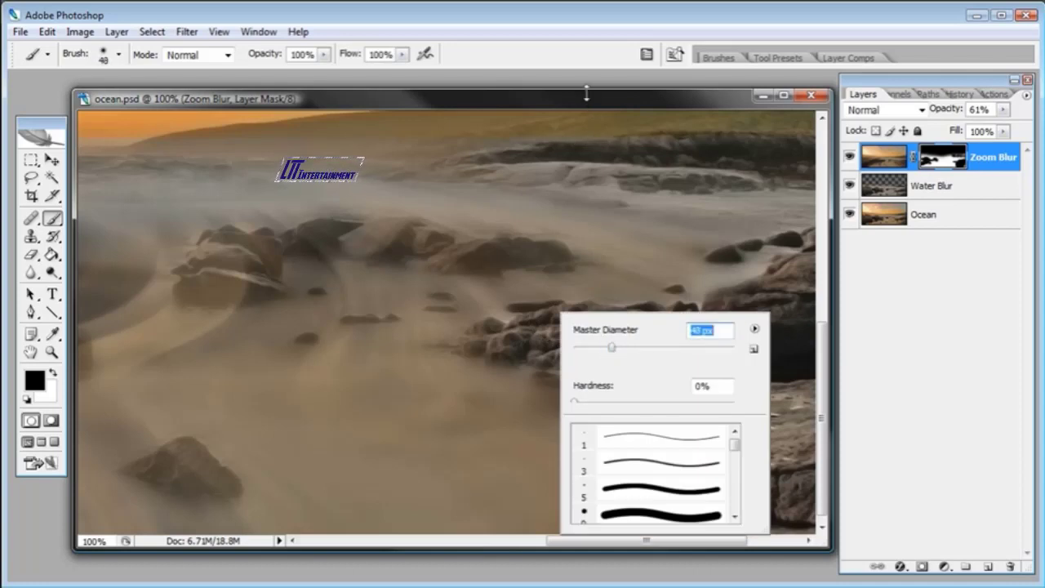
pyautogui.press('Return')
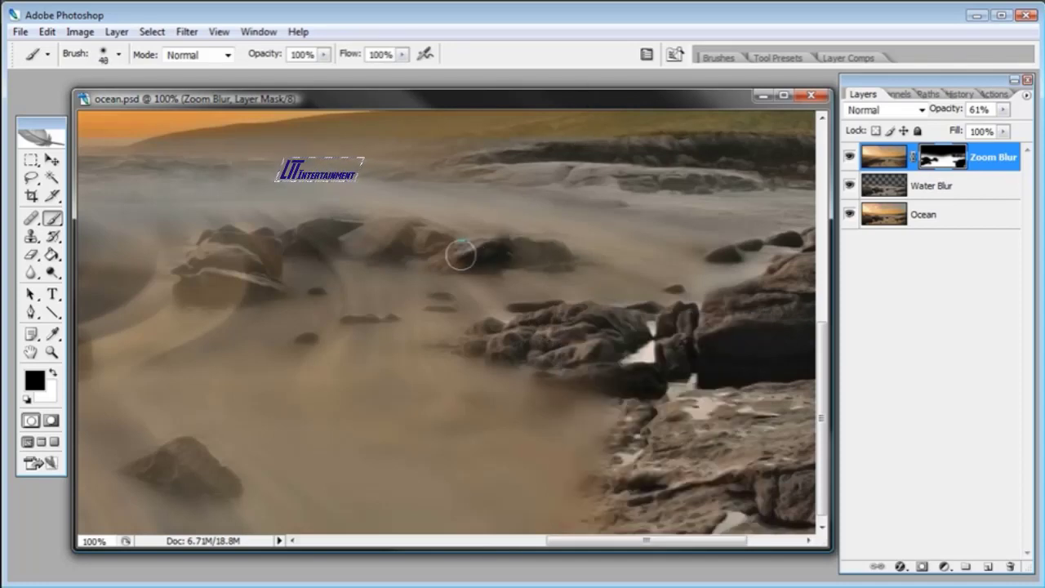
# Set the brush diameter to 36 px and mask the zoom blur off the row of rocks in the middle of the water.
pyautogui.rightClick(514, 250)
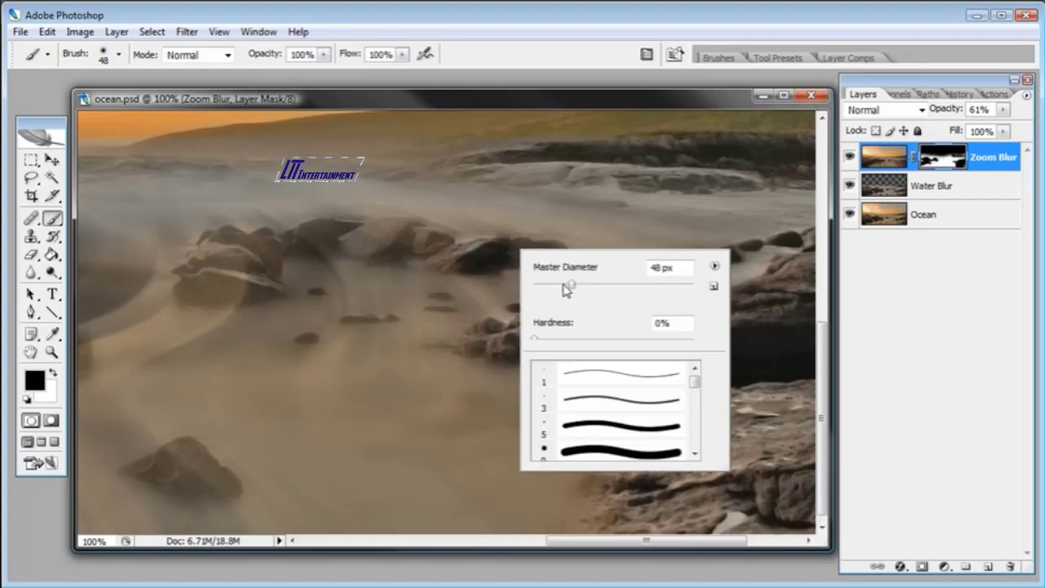
pyautogui.moveTo(562, 285); pyautogui.dragTo(557, 285)
pyautogui.press('Return')
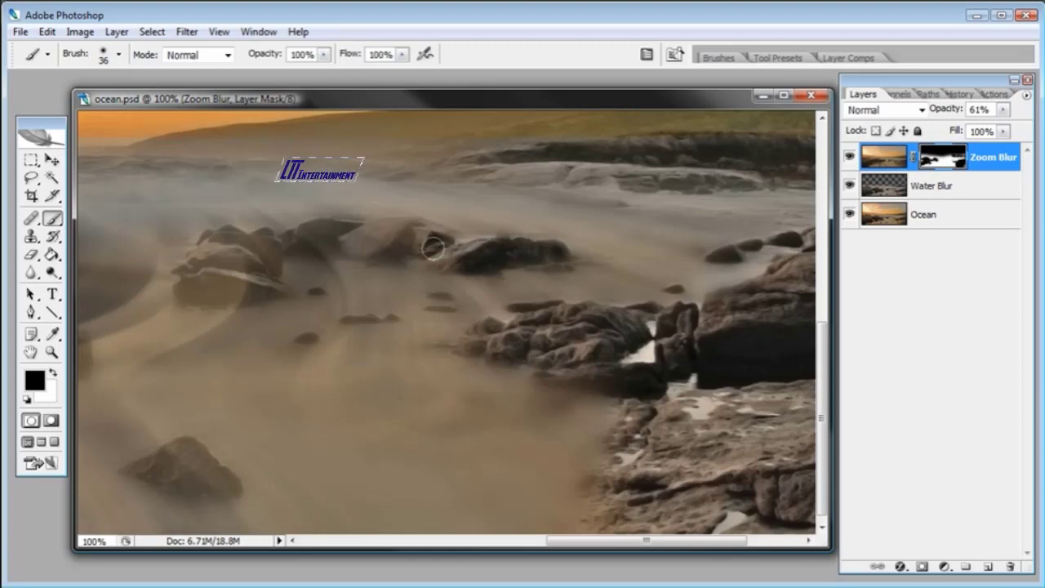
pyautogui.moveTo(375, 230)
pyautogui.mouseDown()
pyautogui.moveTo(353, 241)
pyautogui.moveTo(390, 243)
pyautogui.moveTo(327, 233)
pyautogui.moveTo(301, 235)
pyautogui.moveTo(338, 238)
pyautogui.moveTo(220, 245)
pyautogui.moveTo(224, 259)
pyautogui.moveTo(246, 262)
pyautogui.moveTo(188, 282)
pyautogui.moveTo(264, 283)
pyautogui.moveTo(213, 285)
pyautogui.moveTo(245, 282)
pyautogui.moveTo(268, 256)
pyautogui.moveTo(260, 244)
pyautogui.moveTo(225, 242)
pyautogui.moveTo(258, 240)
pyautogui.moveTo(222, 261)
pyautogui.mouseUp()
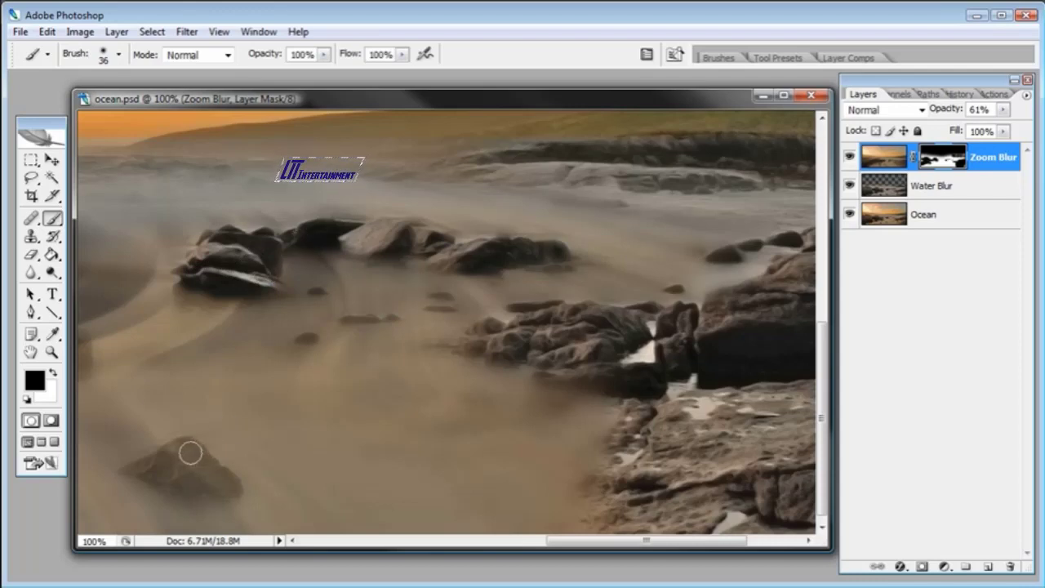
# Paint black on the Zoom Blur mask over the two isolated rocks in the foreground water.
pyautogui.moveTo(191, 448)
pyautogui.mouseDown()
pyautogui.moveTo(163, 460)
pyautogui.moveTo(187, 454)
pyautogui.moveTo(214, 475)
pyautogui.moveTo(177, 476)
pyautogui.moveTo(159, 460)
pyautogui.moveTo(211, 477)
pyautogui.mouseUp()
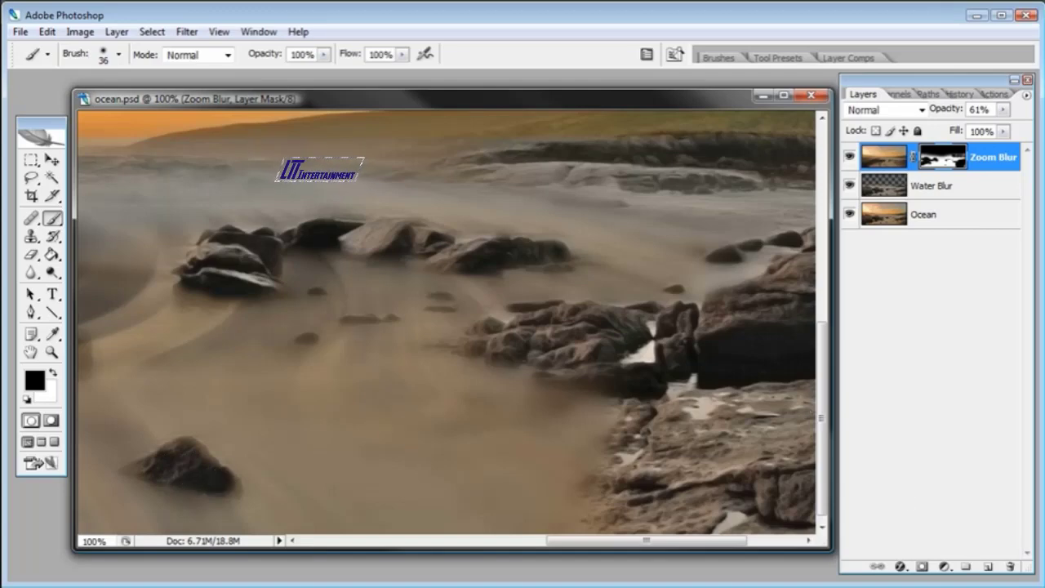
pyautogui.hotkey('ctrl', '-')
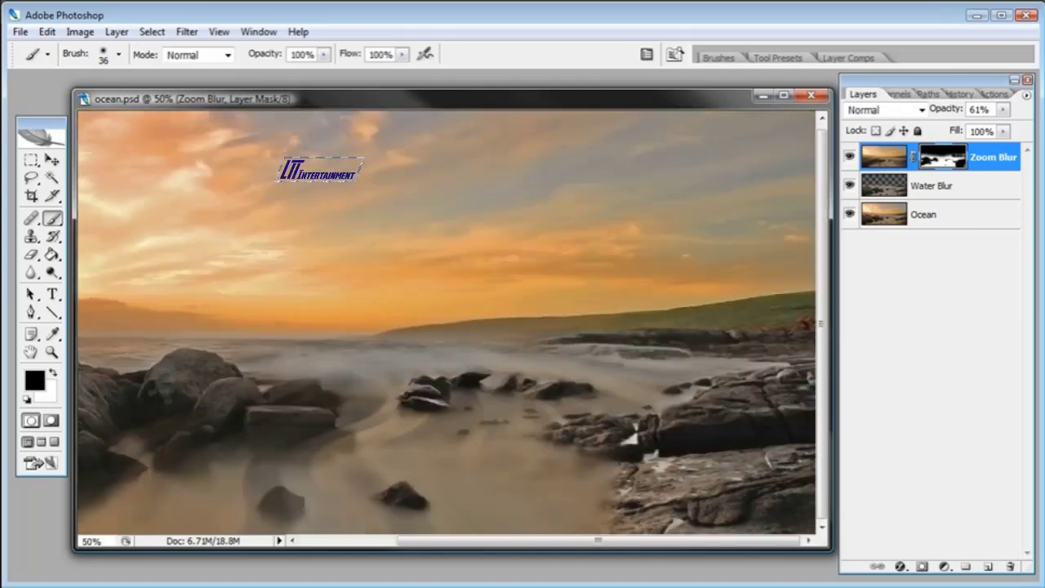
pyautogui.press('z')
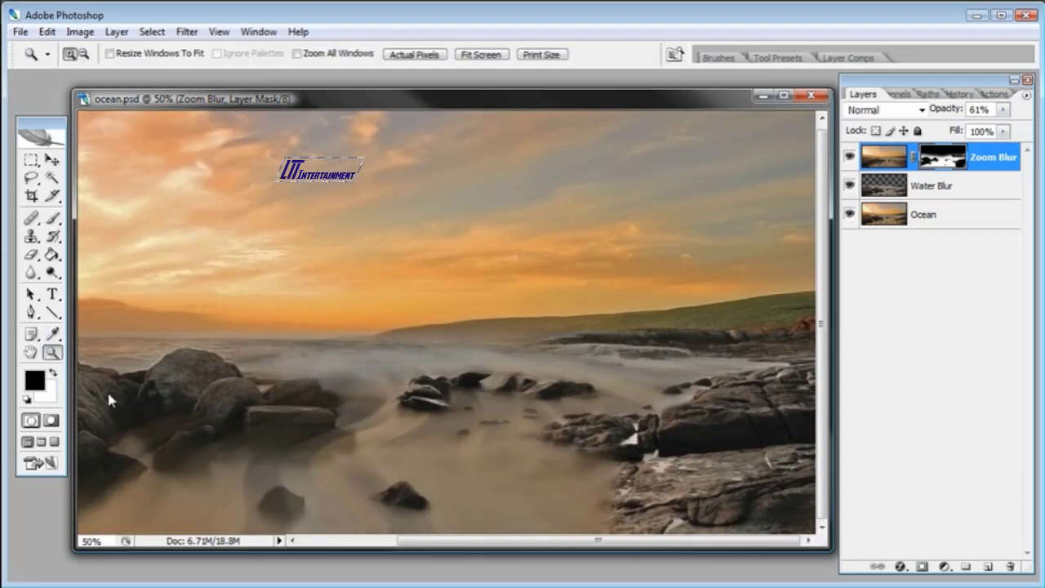
pyautogui.moveTo(213, 447); pyautogui.dragTo(392, 535)
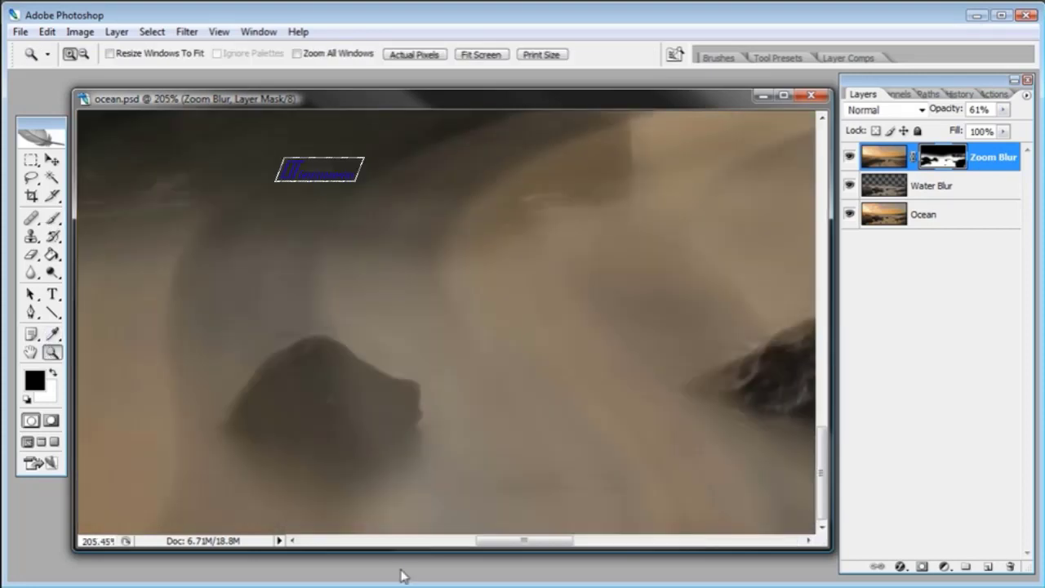
pyautogui.click(52, 218)
pyautogui.moveTo(326, 376)
pyautogui.mouseDown()
pyautogui.moveTo(315, 366)
pyautogui.moveTo(374, 399)
pyautogui.moveTo(327, 371)
pyautogui.moveTo(283, 378)
pyautogui.moveTo(301, 422)
pyautogui.moveTo(380, 422)
pyautogui.moveTo(399, 404)
pyautogui.moveTo(364, 422)
pyautogui.moveTo(263, 413)
pyautogui.moveTo(283, 412)
pyautogui.mouseUp()
# Mask the zoom blur off the low boulders at the water's edge on the left shore.
pyautogui.moveTo(280, 373); pyautogui.dragTo(665, 324)
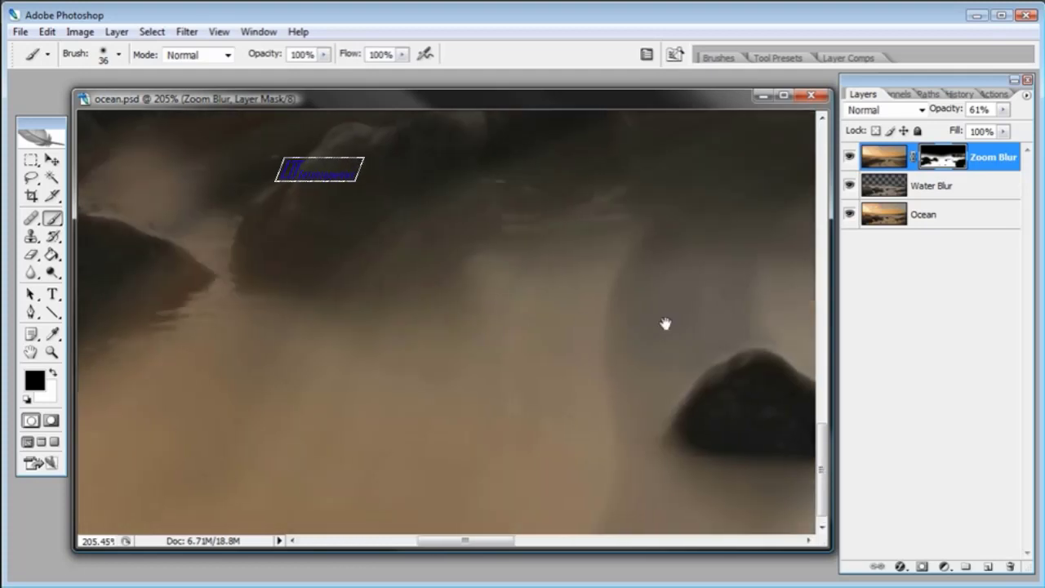
pyautogui.moveTo(442, 310); pyautogui.dragTo(465, 478)
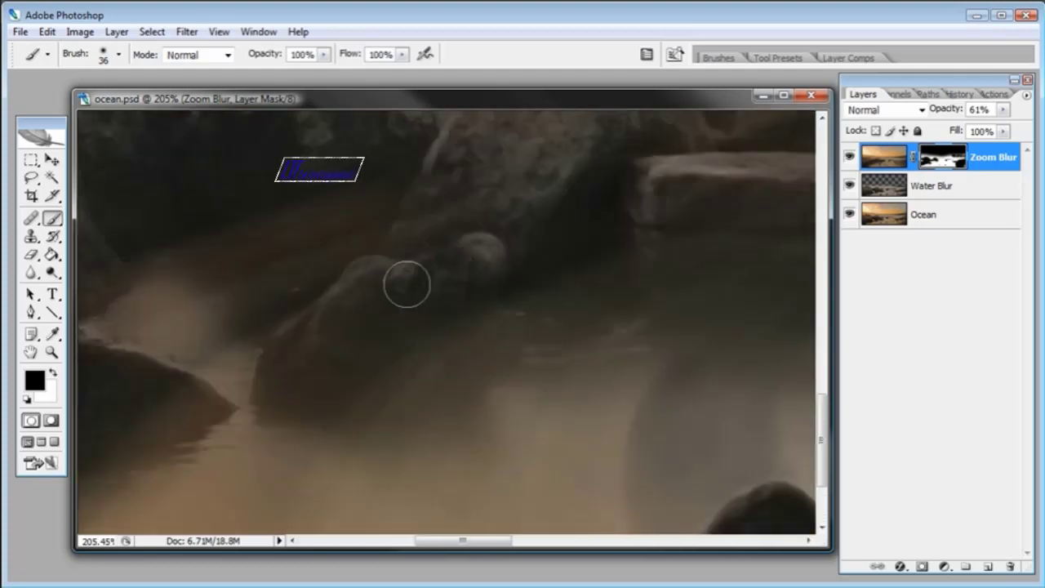
pyautogui.moveTo(356, 311)
pyautogui.mouseDown()
pyautogui.moveTo(328, 333)
pyautogui.moveTo(376, 332)
pyautogui.moveTo(421, 315)
pyautogui.moveTo(466, 276)
pyautogui.moveTo(472, 289)
pyautogui.moveTo(467, 322)
pyautogui.moveTo(340, 376)
pyautogui.moveTo(316, 359)
pyautogui.moveTo(325, 343)
pyautogui.moveTo(297, 367)
pyautogui.moveTo(301, 376)
pyautogui.moveTo(383, 380)
pyautogui.moveTo(481, 327)
pyautogui.moveTo(421, 384)
pyautogui.moveTo(382, 395)
pyautogui.moveTo(291, 370)
pyautogui.mouseUp()
pyautogui.moveTo(501, 205); pyautogui.dragTo(469, 322)
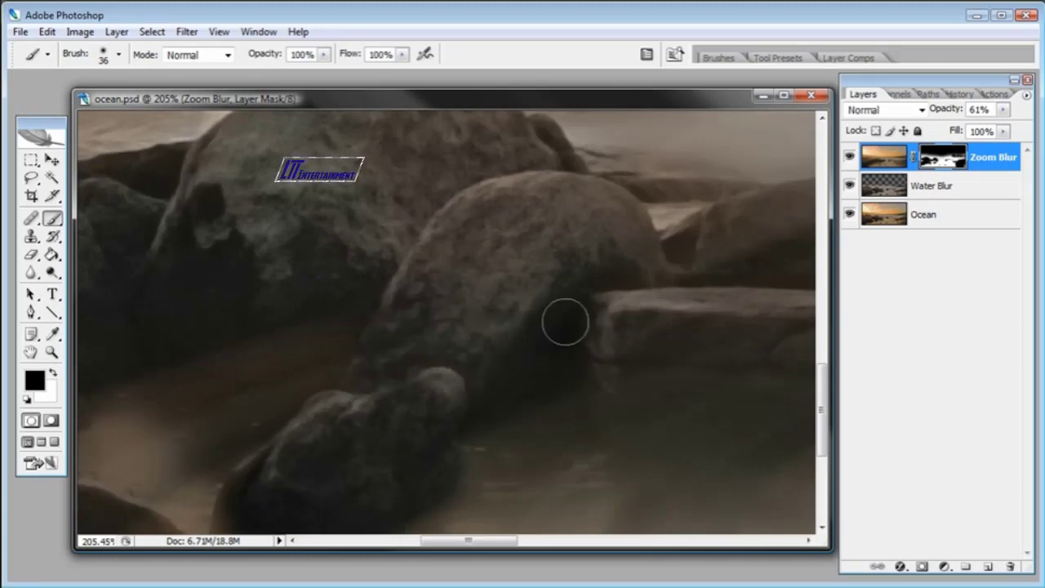
# Paint black on the mask over the flat slab on the left shore and the angular rocks behind it.
pyautogui.moveTo(684, 298); pyautogui.dragTo(299, 282)
pyautogui.moveTo(411, 313)
pyautogui.mouseDown()
pyautogui.moveTo(246, 320)
pyautogui.moveTo(220, 341)
pyautogui.moveTo(448, 310)
pyautogui.moveTo(463, 318)
pyautogui.moveTo(152, 306)
pyautogui.moveTo(227, 326)
pyautogui.mouseUp()
pyautogui.moveTo(254, 257); pyautogui.dragTo(373, 343)
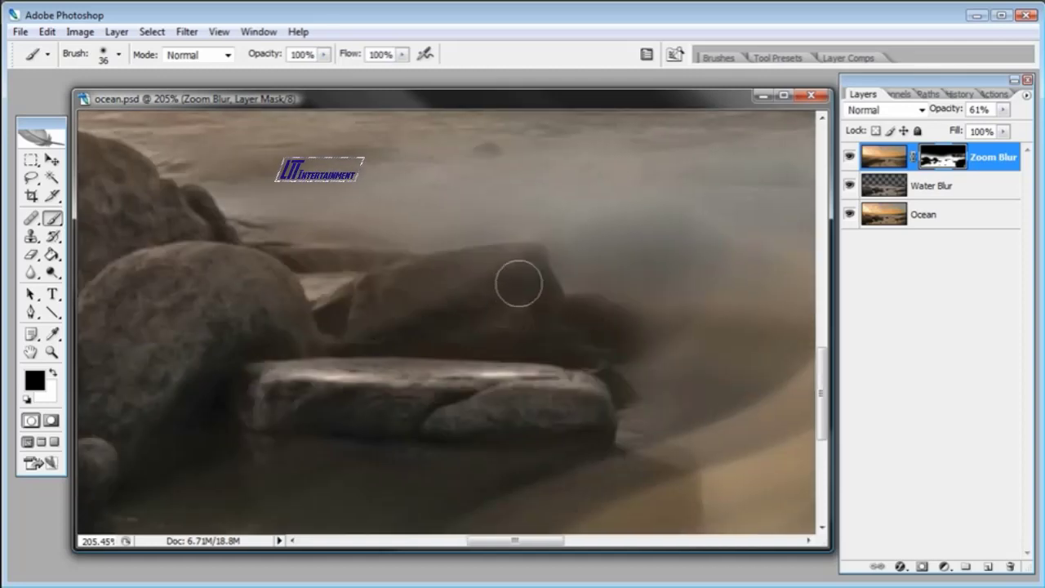
pyautogui.moveTo(527, 268)
pyautogui.mouseDown()
pyautogui.moveTo(373, 291)
pyautogui.moveTo(517, 284)
pyautogui.moveTo(526, 294)
pyautogui.moveTo(511, 317)
pyautogui.moveTo(363, 313)
pyautogui.moveTo(436, 303)
pyautogui.moveTo(568, 324)
pyautogui.moveTo(599, 317)
pyautogui.moveTo(510, 329)
pyautogui.moveTo(332, 247)
pyautogui.moveTo(229, 237)
pyautogui.moveTo(344, 280)
pyautogui.mouseUp()
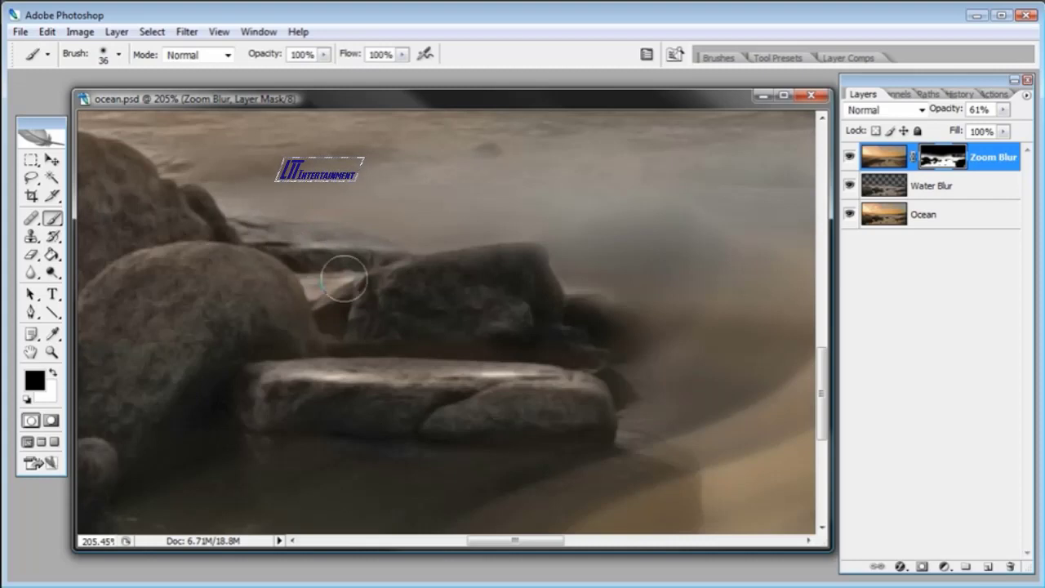
# Mask the remaining blur off the large rounded boulders and the small rocks between them on the far left shore.
pyautogui.moveTo(226, 292); pyautogui.dragTo(459, 378)
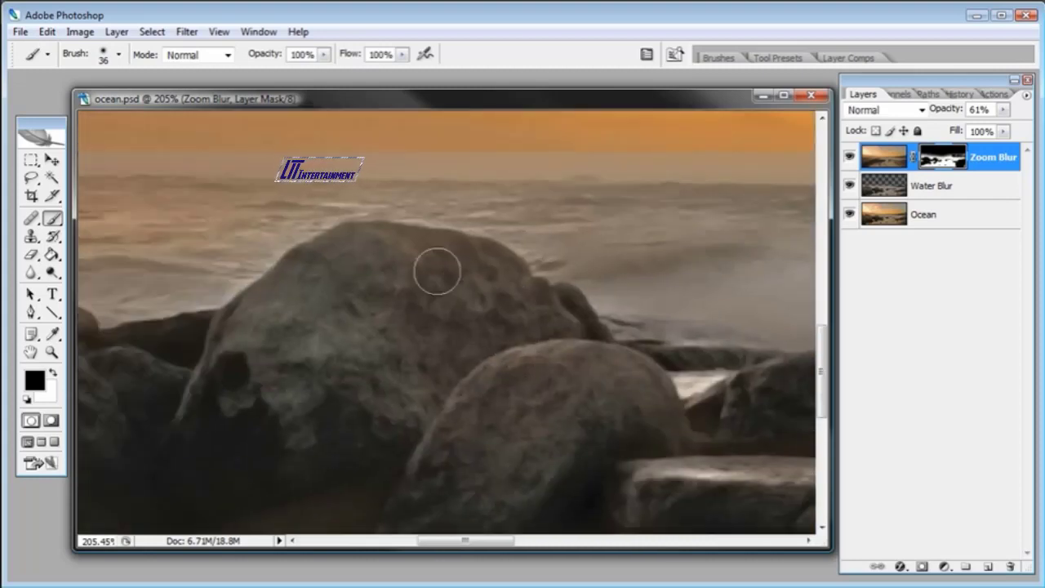
pyautogui.moveTo(252, 324); pyautogui.dragTo(483, 282)
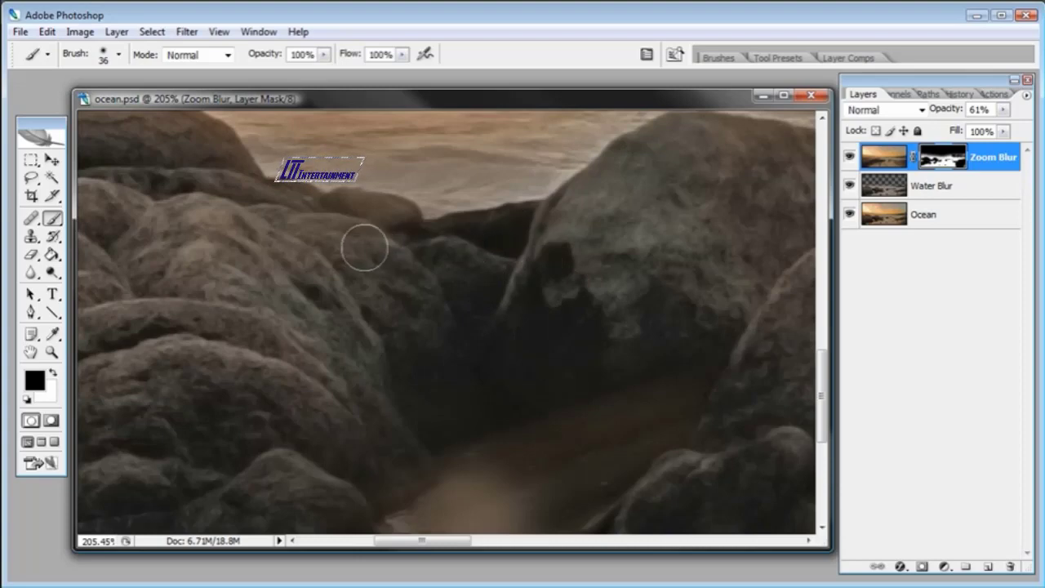
pyautogui.moveTo(400, 234)
pyautogui.mouseDown()
pyautogui.moveTo(390, 218)
pyautogui.moveTo(340, 211)
pyautogui.mouseUp()
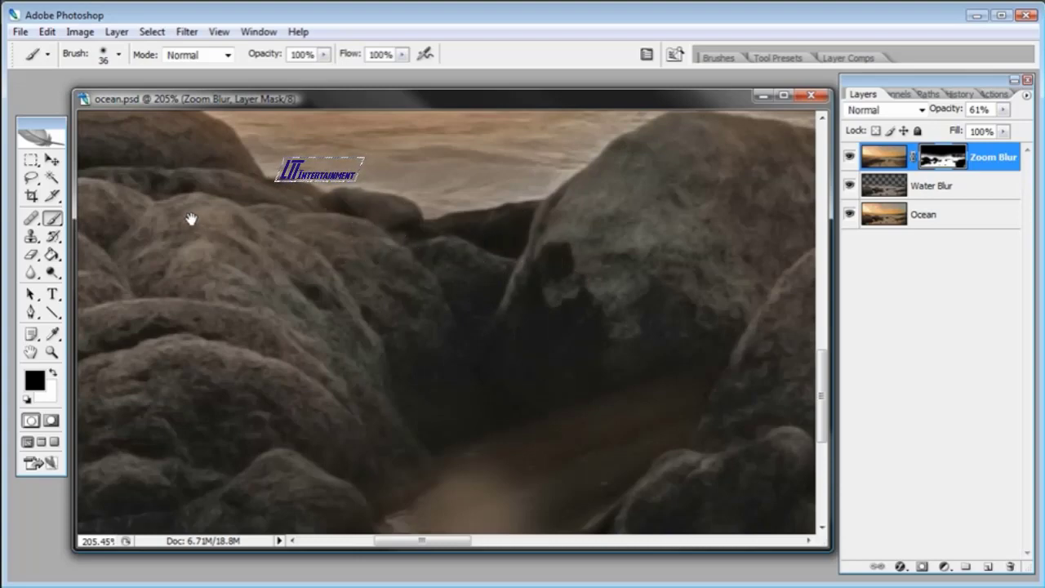
pyautogui.moveTo(190, 218); pyautogui.dragTo(420, 275)
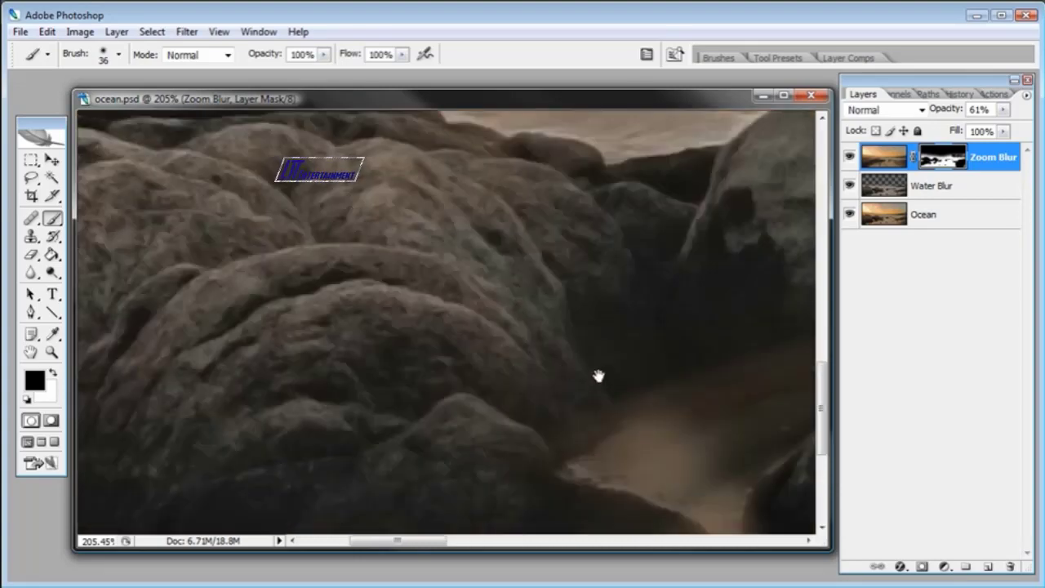
pyautogui.moveTo(598, 376); pyautogui.dragTo(585, 341)
# Touch up the mask over the right end of the middle-distance rock row.
pyautogui.moveTo(677, 313); pyautogui.dragTo(257, 268)
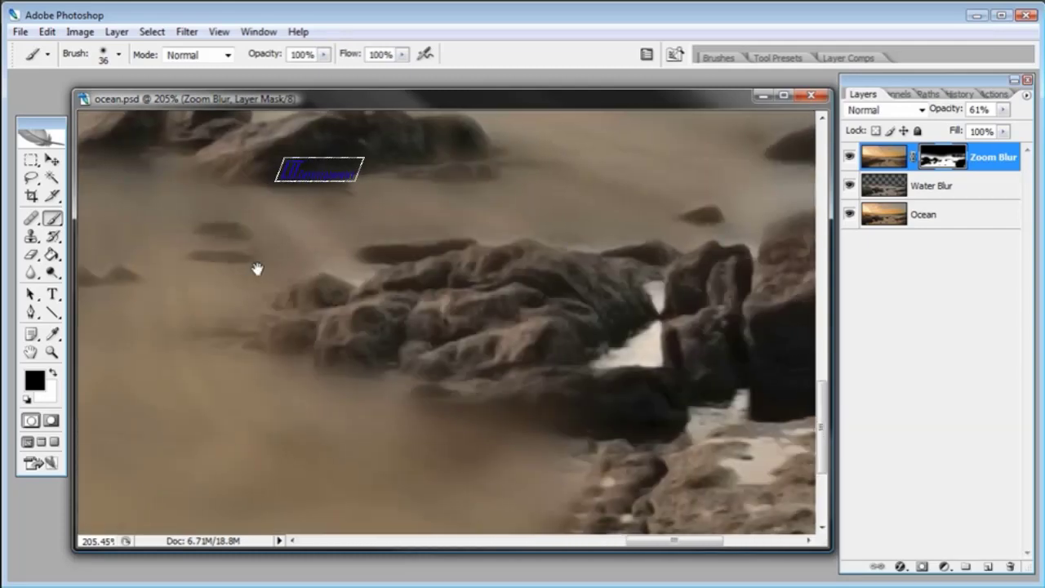
pyautogui.moveTo(406, 201); pyautogui.dragTo(394, 351)
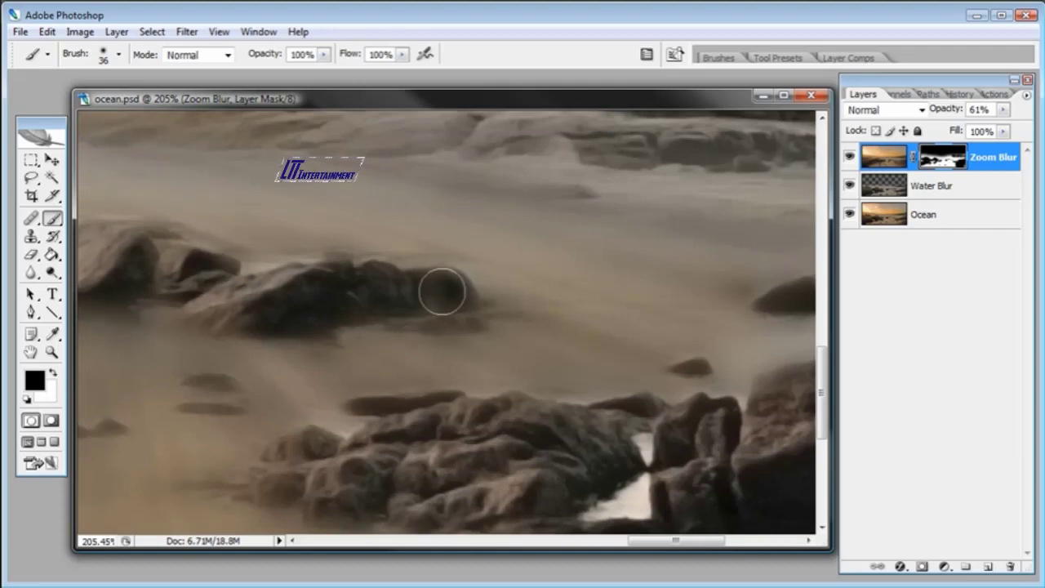
pyautogui.moveTo(457, 282); pyautogui.dragTo(565, 350)
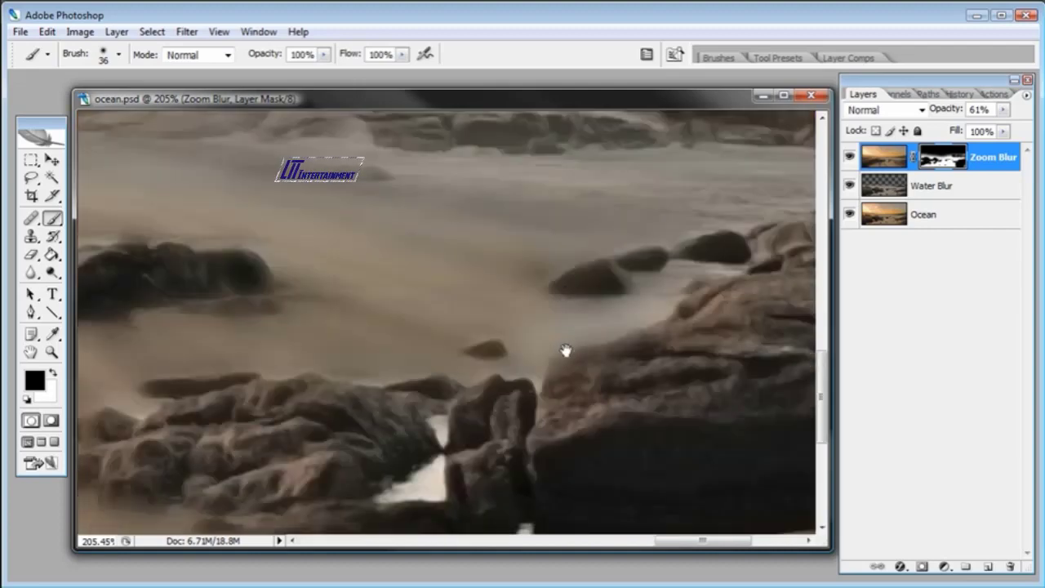
# Set the brush diameter to 10 px and mask the blur off the small rocks near the right shore.
pyautogui.rightClick(630, 282)
pyautogui.moveTo(662, 323); pyautogui.dragTo(652, 321)
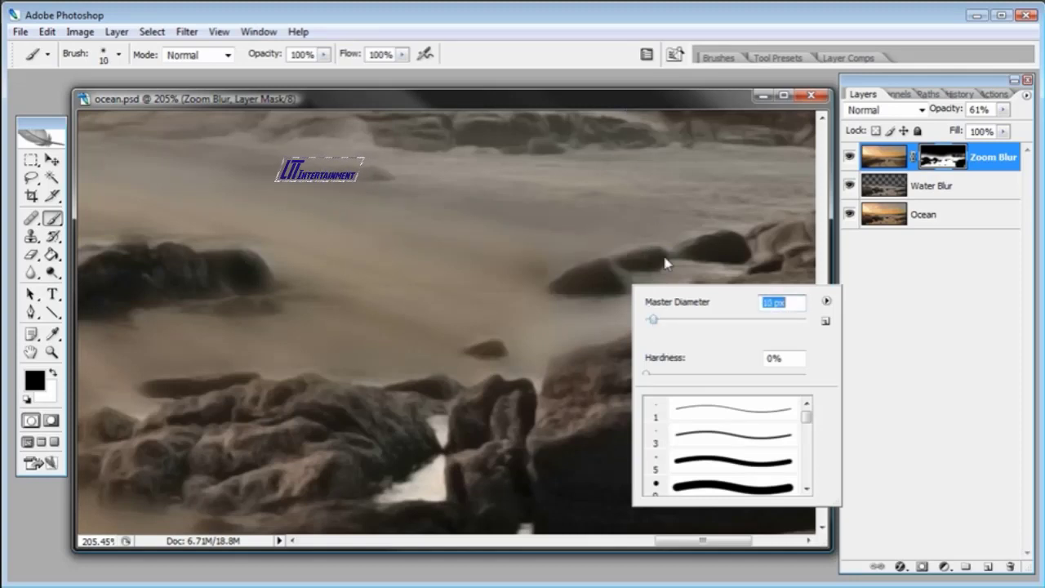
pyautogui.click(645, 109)
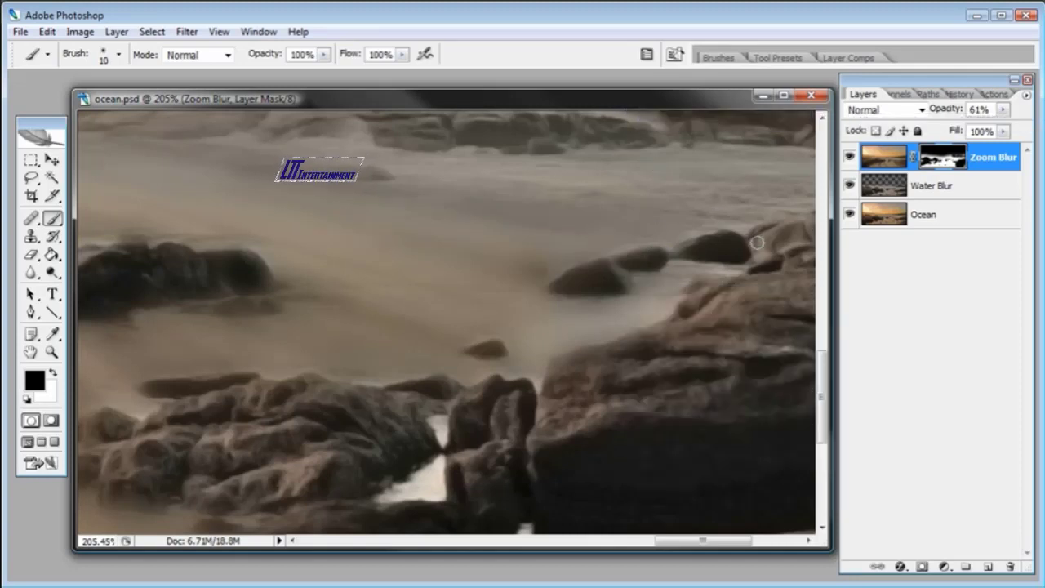
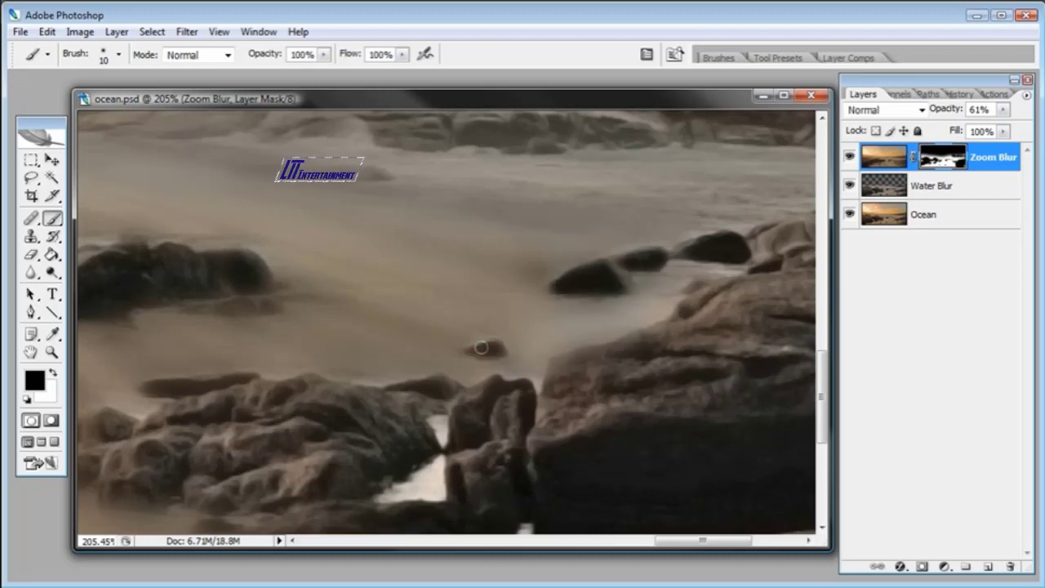
# Paint the mask with the 10 px brush over the rock cluster's left tip and the thin flat rock behind it.
pyautogui.hscroll(-3, 460, 367)
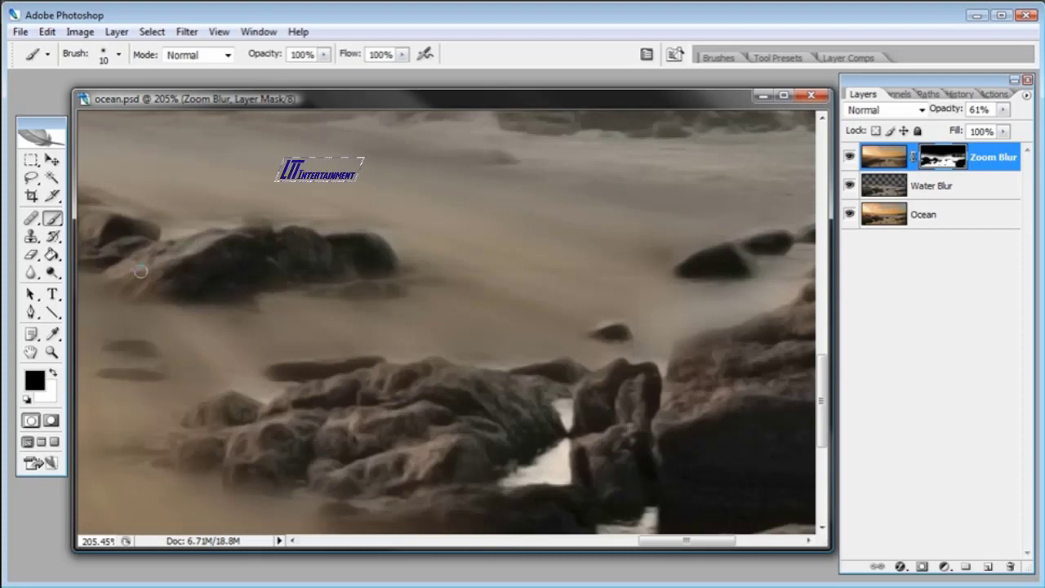
pyautogui.hscroll(-3, 347, 292)
pyautogui.scroll(-2, 472, 347)
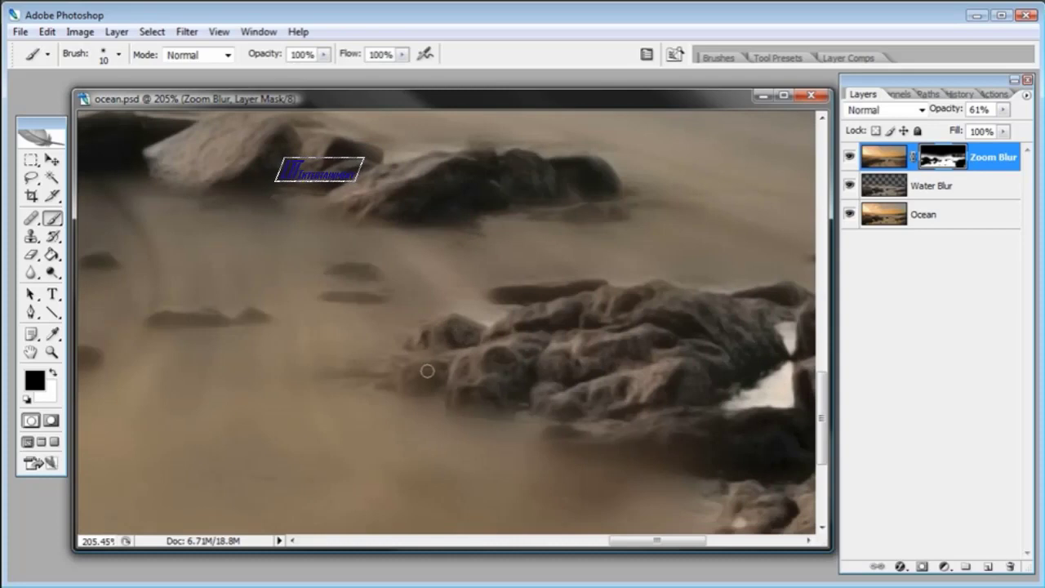
pyautogui.moveTo(427, 371); pyautogui.dragTo(442, 378)
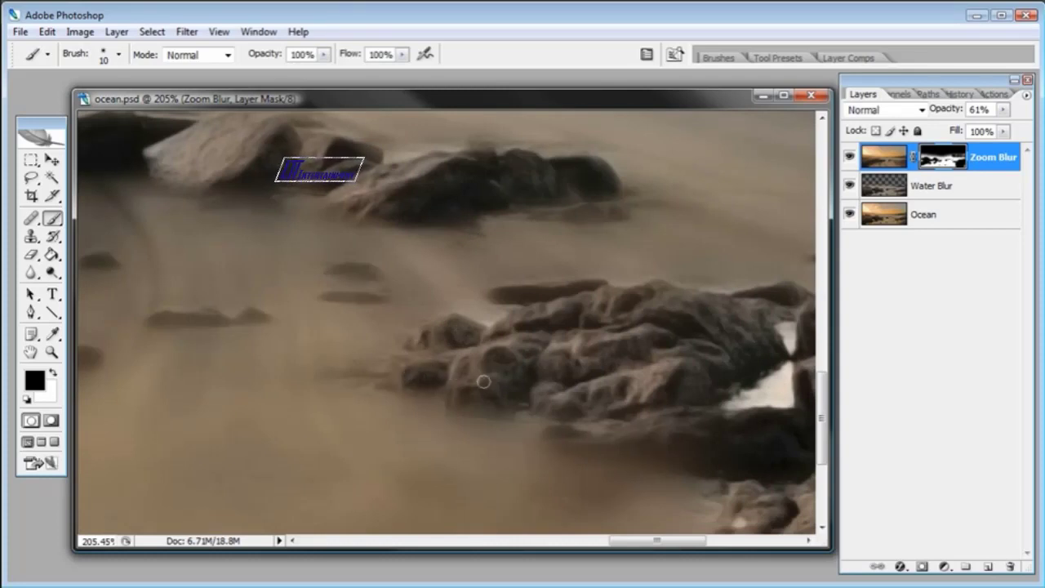
pyautogui.moveTo(586, 287); pyautogui.dragTo(512, 296)
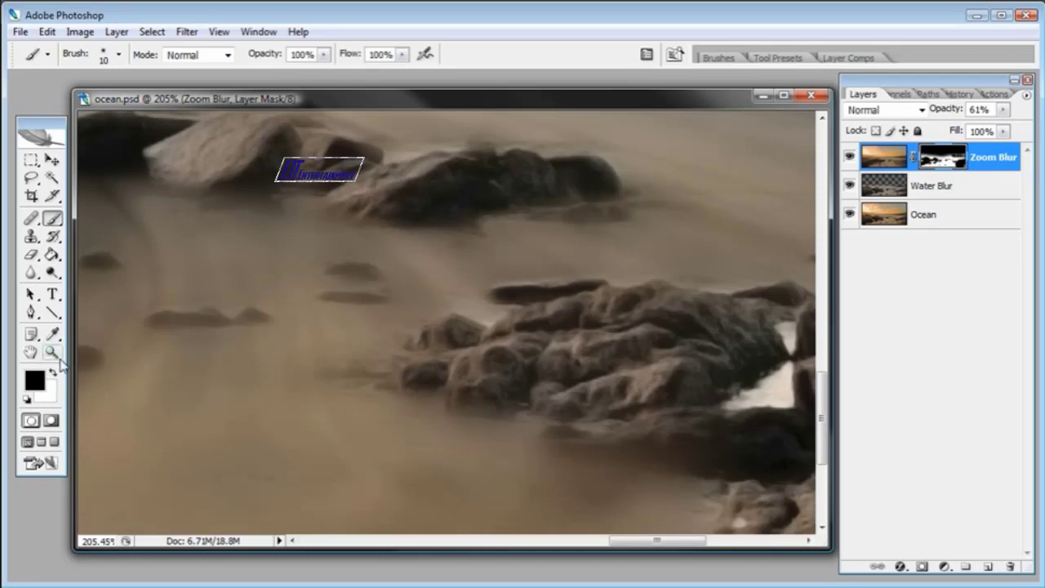
# Reduce the brush diameter to 5 px for masking the tiny rocks in the misty water.
pyautogui.press('z')
pyautogui.click(348, 291)
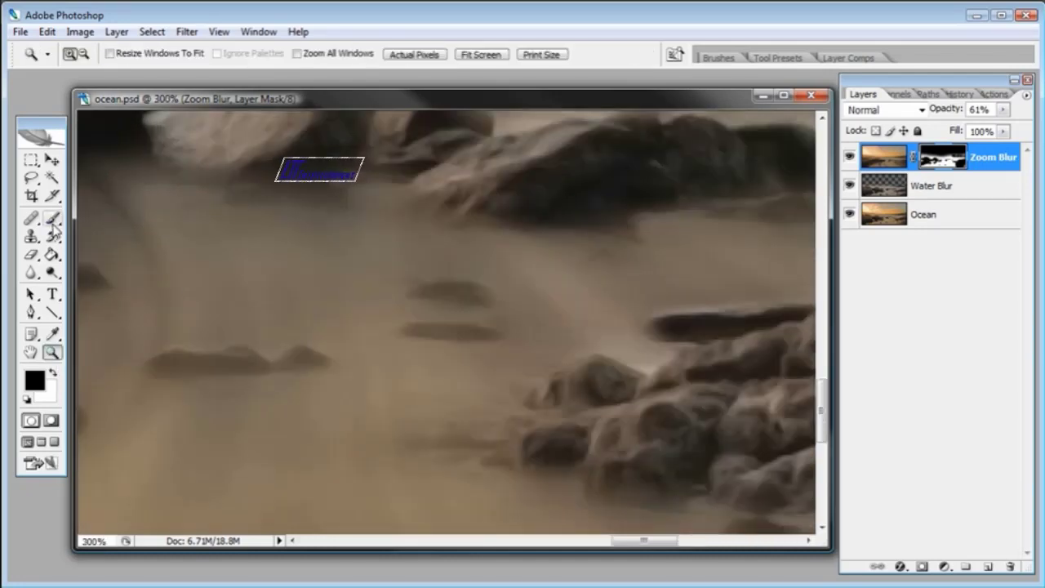
pyautogui.press('b')
pyautogui.rightClick(472, 292)
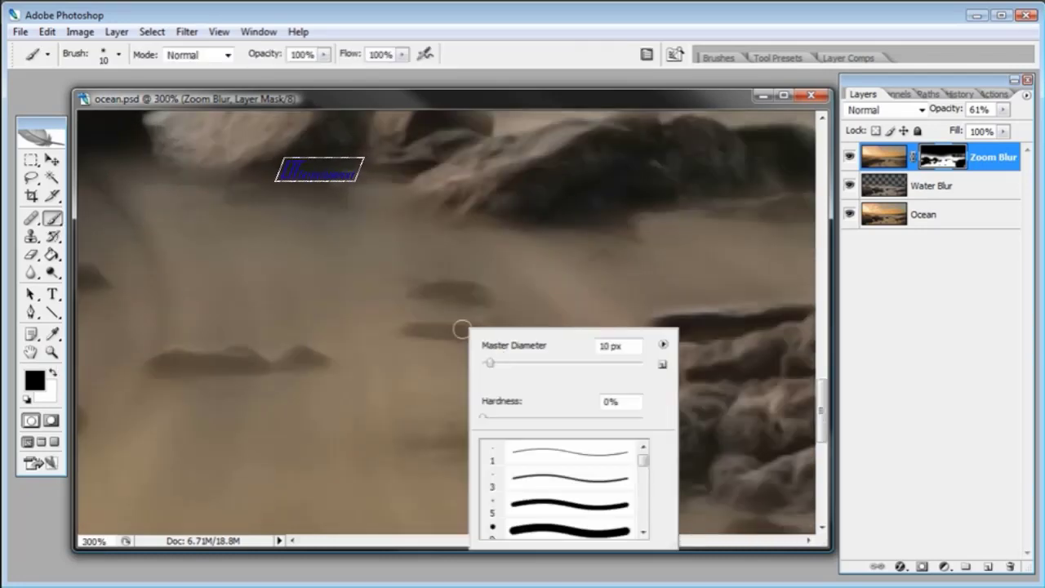
pyautogui.moveTo(490, 364); pyautogui.dragTo(487, 368)
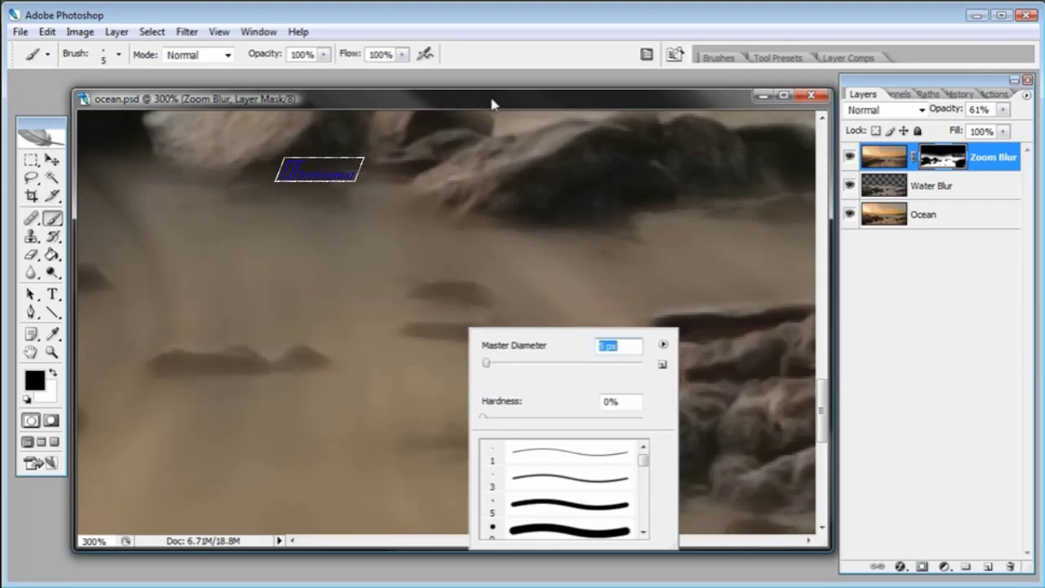
pyautogui.click(465, 320)
pyautogui.moveTo(435, 328)
pyautogui.mouseDown()
pyautogui.moveTo(404, 328)
pyautogui.moveTo(480, 330)
pyautogui.mouseUp()
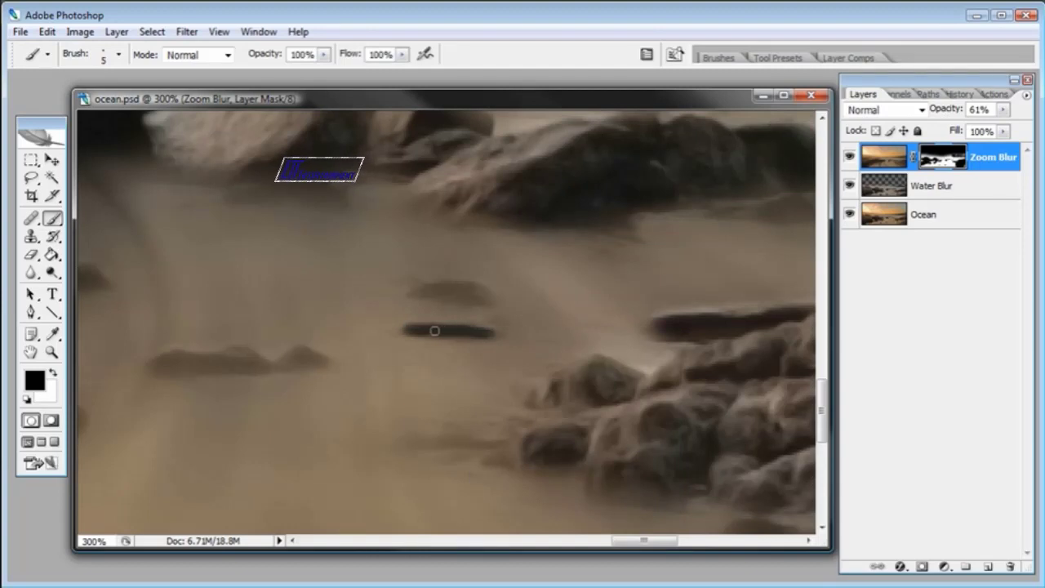
pyautogui.moveTo(471, 291); pyautogui.dragTo(441, 290)
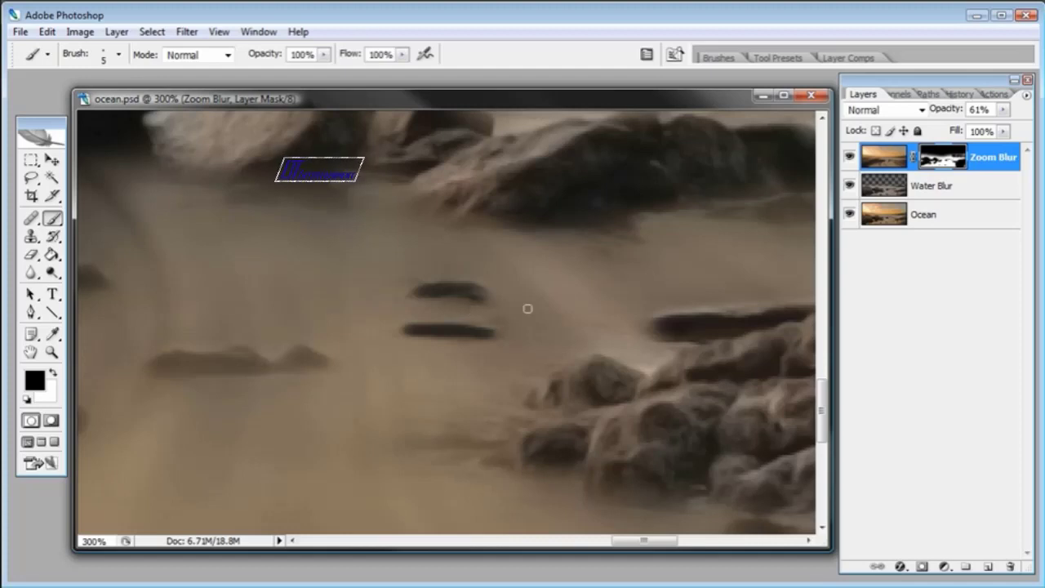
pyautogui.hotkey('ctrl', 'alt', 'z')
pyautogui.hotkey('ctrl', 'alt', 'z')
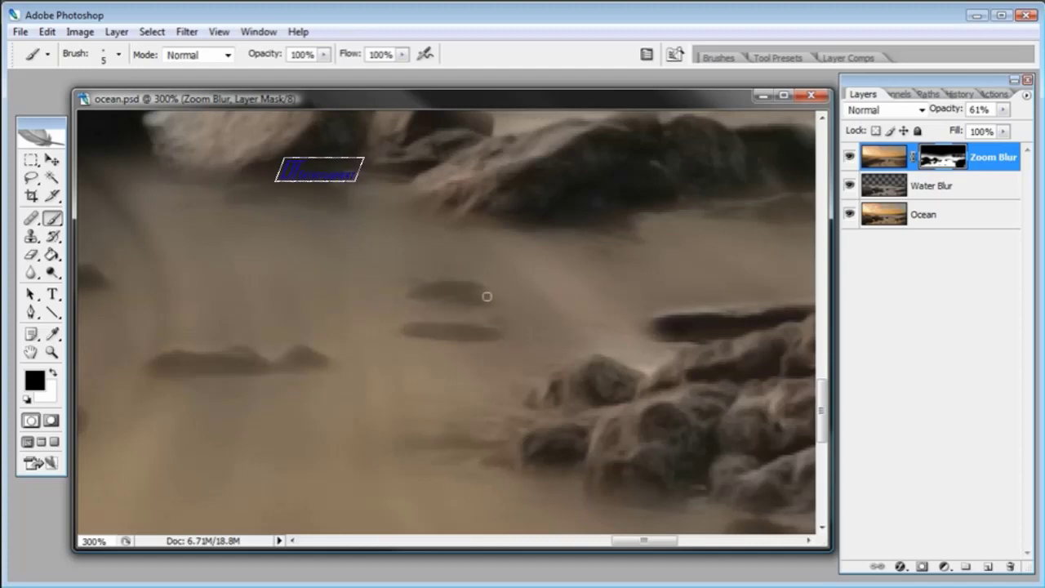
# Mask the blur off the small scattered rocks in the open water with the 5 px brush, including the low rocks farther left.
pyautogui.moveTo(459, 283)
pyautogui.mouseDown()
pyautogui.moveTo(418, 293)
pyautogui.moveTo(470, 294)
pyautogui.mouseUp()
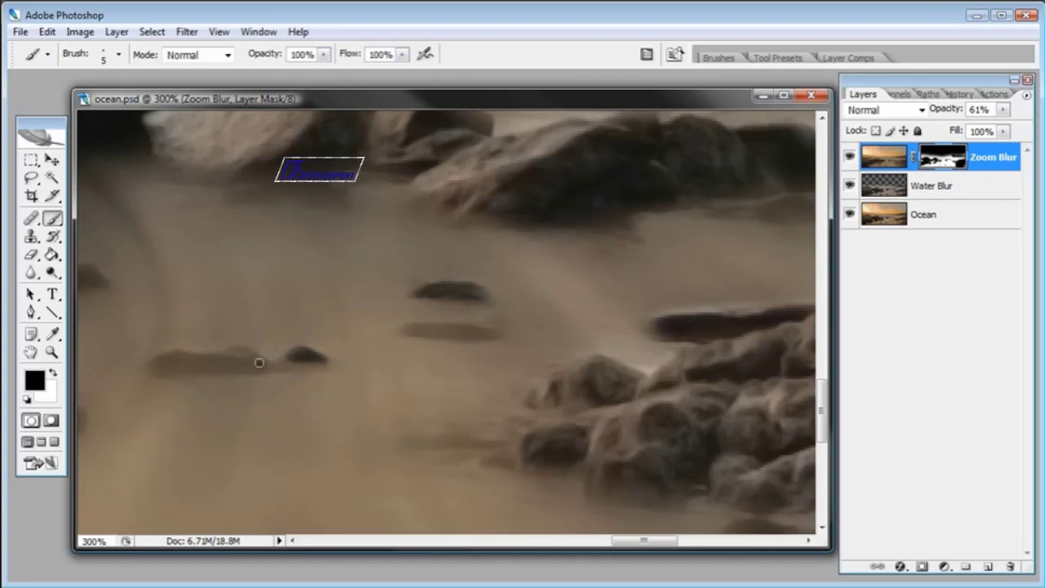
pyautogui.moveTo(233, 354)
pyautogui.mouseDown()
pyautogui.moveTo(167, 359)
pyautogui.moveTo(244, 357)
pyautogui.mouseUp()
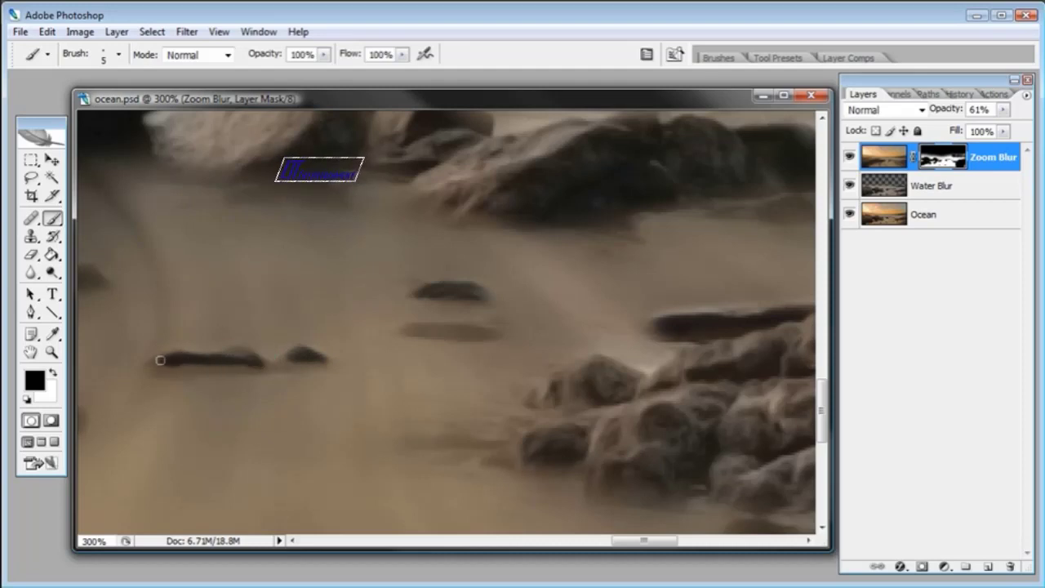
pyautogui.moveTo(160, 360); pyautogui.dragTo(261, 361)
pyautogui.hscroll(-5, 264, 345)
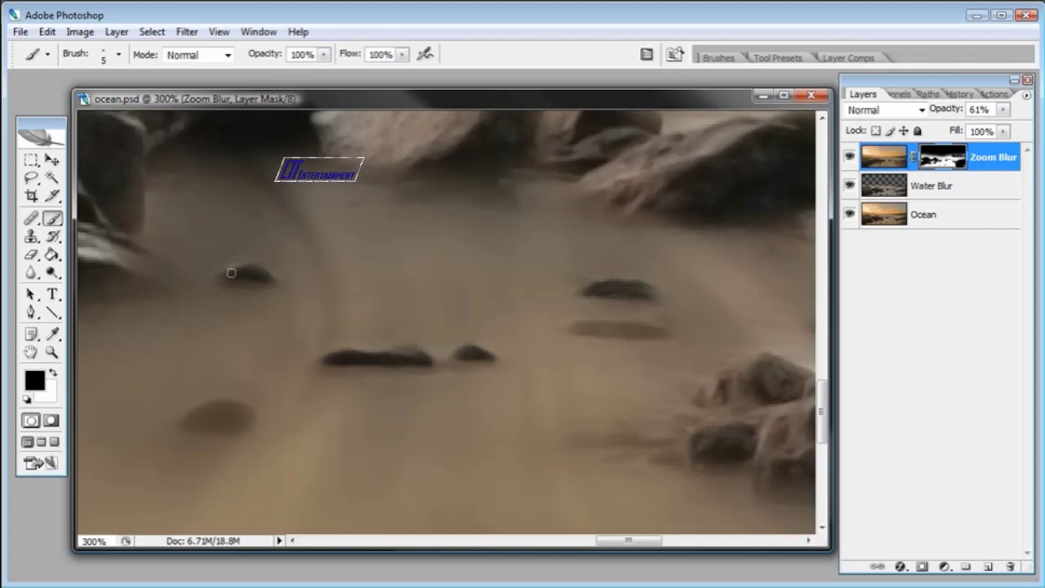
pyautogui.moveTo(243, 345); pyautogui.dragTo(293, 319)
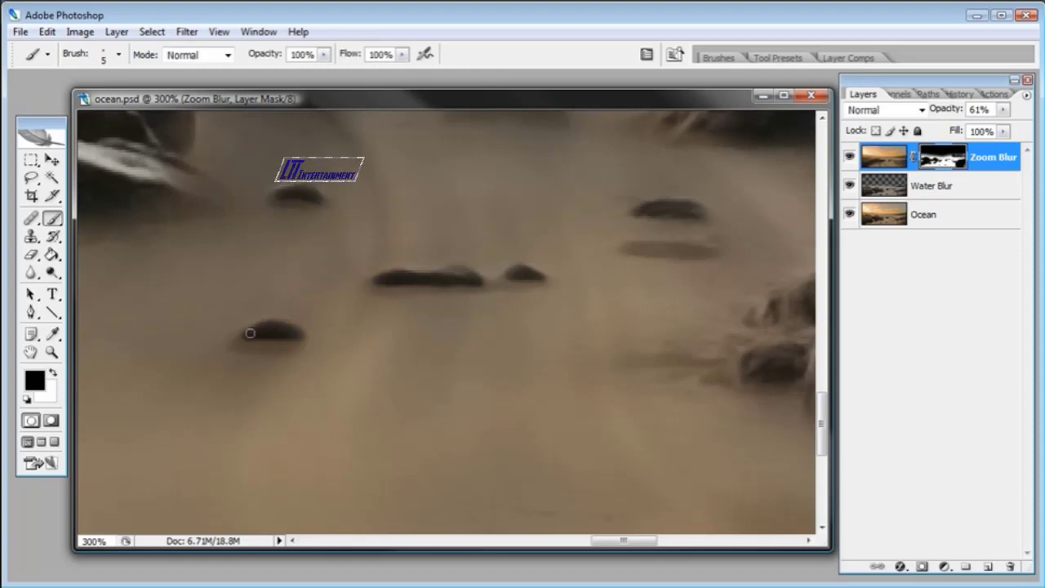
pyautogui.moveTo(351, 372); pyautogui.dragTo(481, 351)
# Apply a low-radius Gaussian Blur to the image of the Zoom Blur layer, not its mask.
pyautogui.hotkey('ctrl', '-')
pyautogui.hotkey('ctrl', '-')
pyautogui.hotkey('ctrl', '-')
pyautogui.hotkey('ctrl', '-')
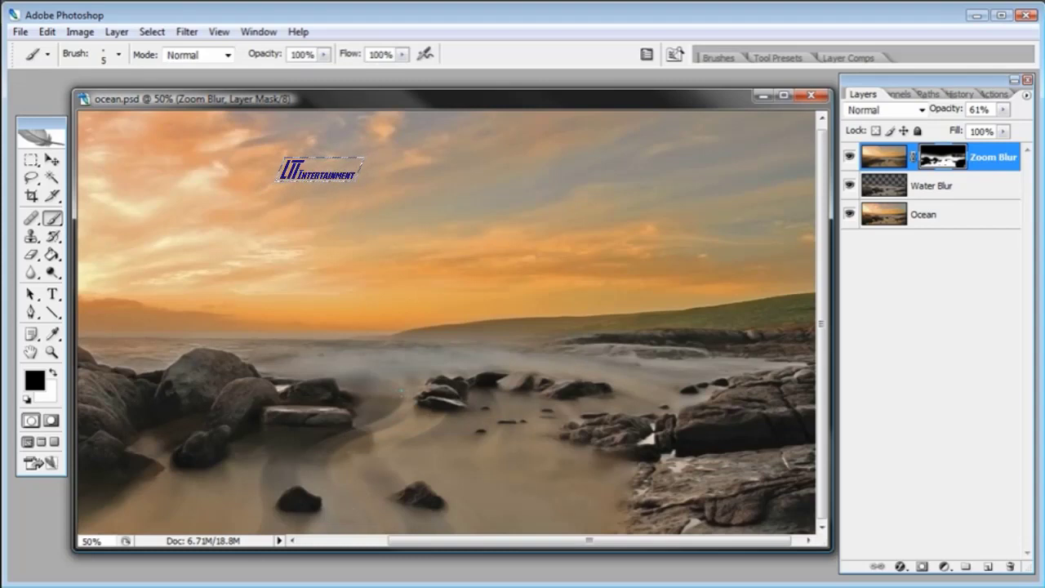
pyautogui.click(883, 157)
pyautogui.click(187, 32)
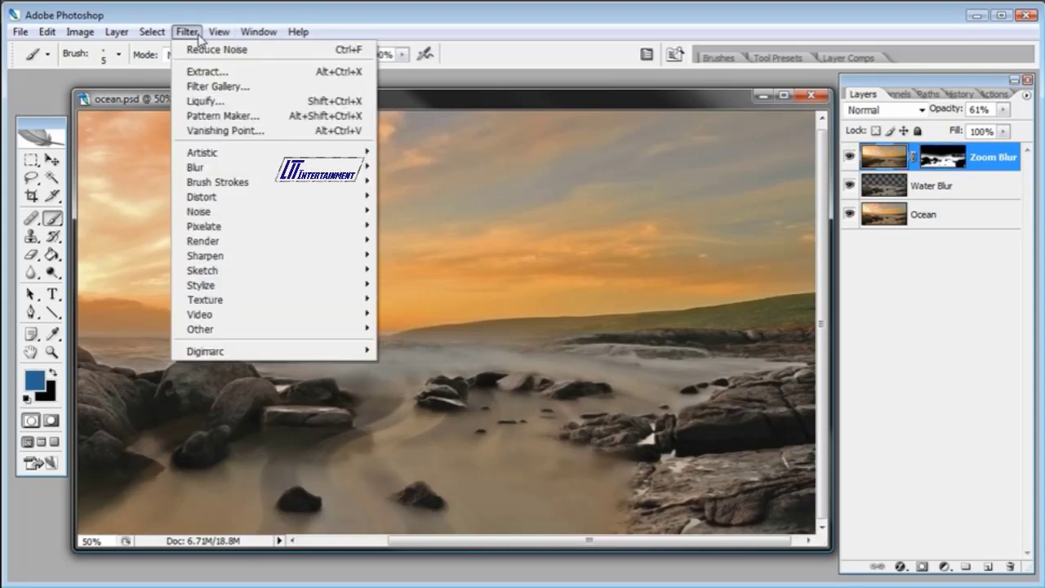
pyautogui.moveTo(210, 170)
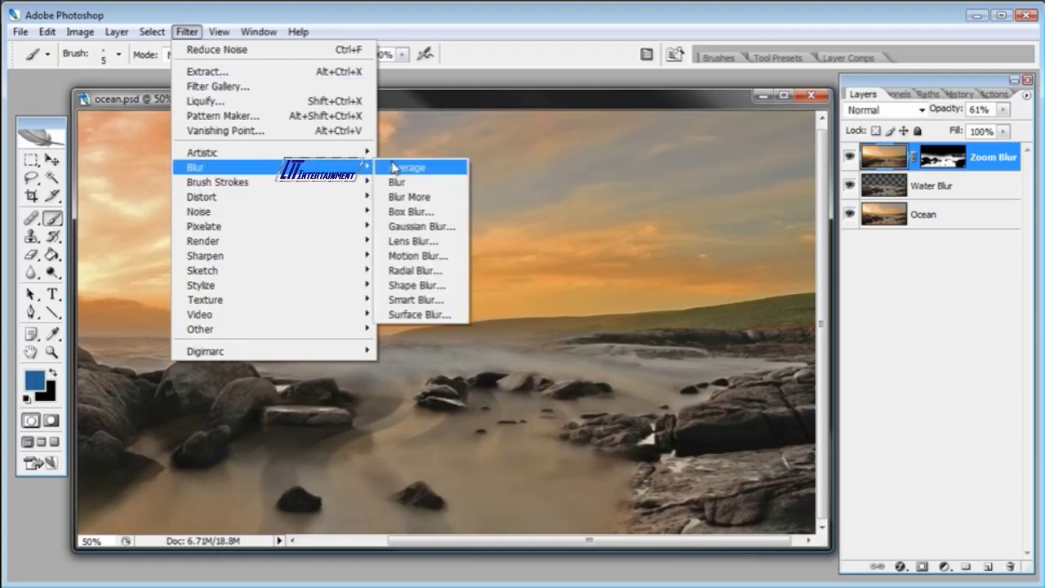
pyautogui.click(412, 236)
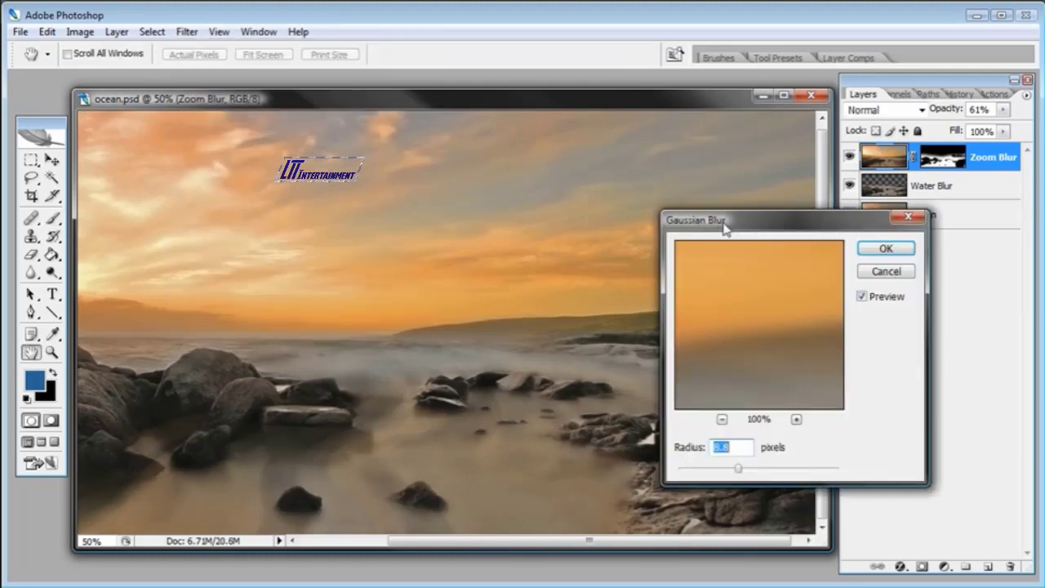
pyautogui.moveTo(723, 224); pyautogui.dragTo(809, 216)
pyautogui.moveTo(773, 466); pyautogui.dragTo(784, 462)
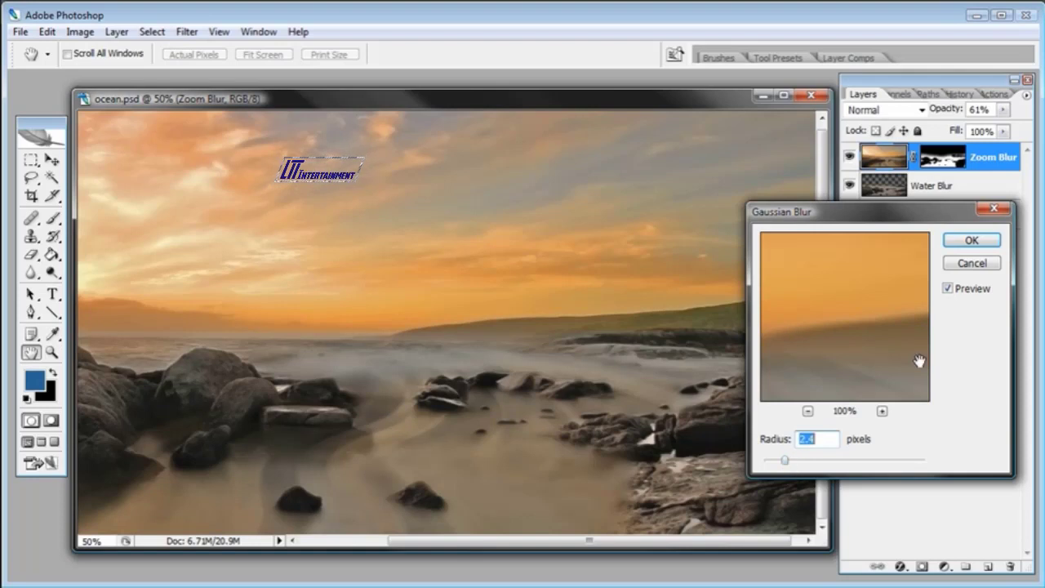
pyautogui.click(955, 290)
pyautogui.click(955, 290)
pyautogui.moveTo(785, 464); pyautogui.dragTo(788, 462)
pyautogui.click(970, 240)
pyautogui.press('b')
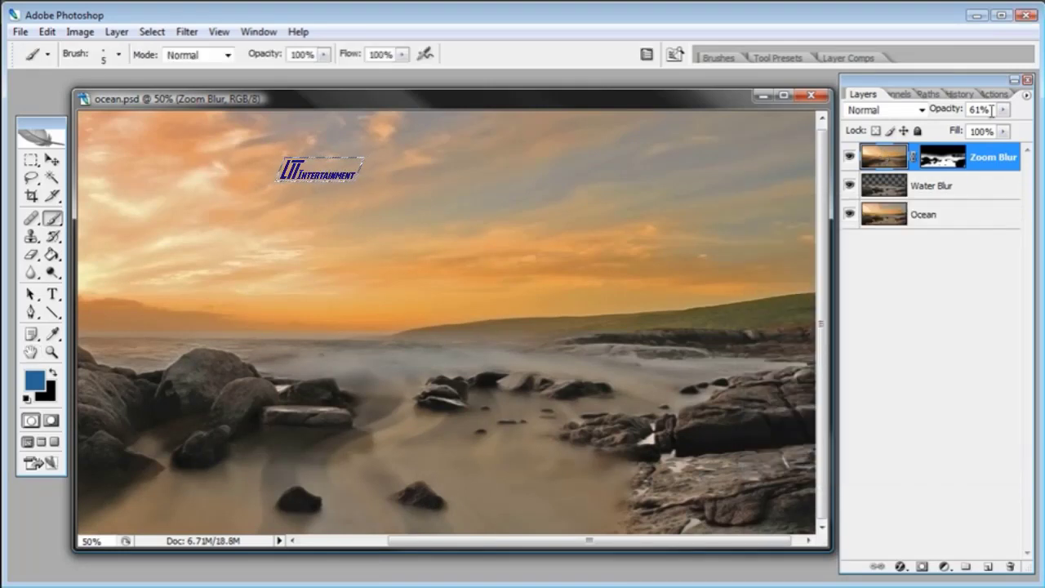
# Lower the Zoom Blur layer's opacity to 50% and check the whole image.
pyautogui.moveTo(1002, 109); pyautogui.dragTo(976, 129)
pyautogui.moveTo(975, 129)
pyautogui.mouseDown()
pyautogui.moveTo(1020, 129)
pyautogui.moveTo(968, 131)
pyautogui.moveTo(989, 130)
pyautogui.mouseUp()
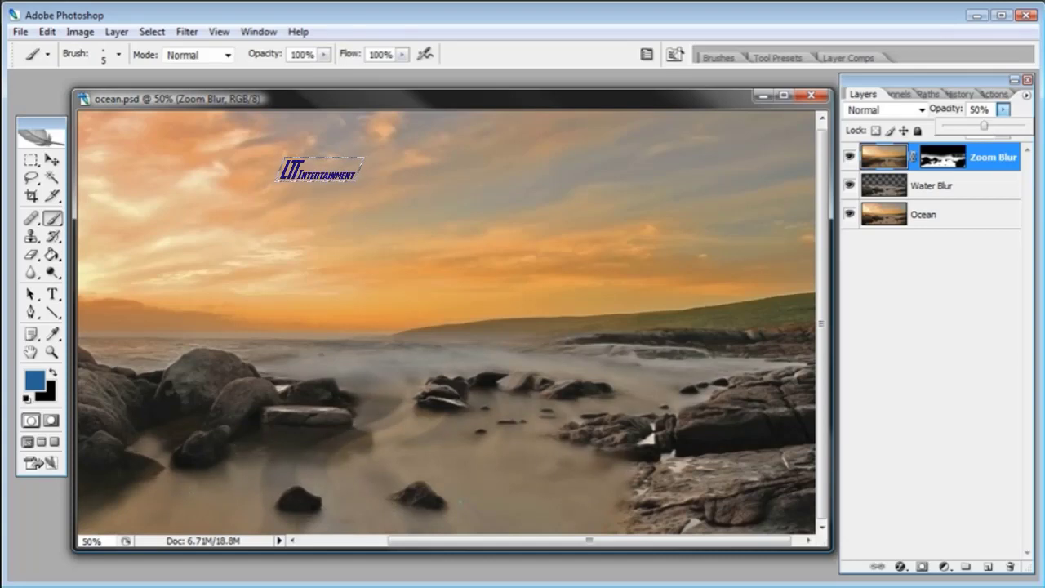
pyautogui.hotkey('ctrl', '-')
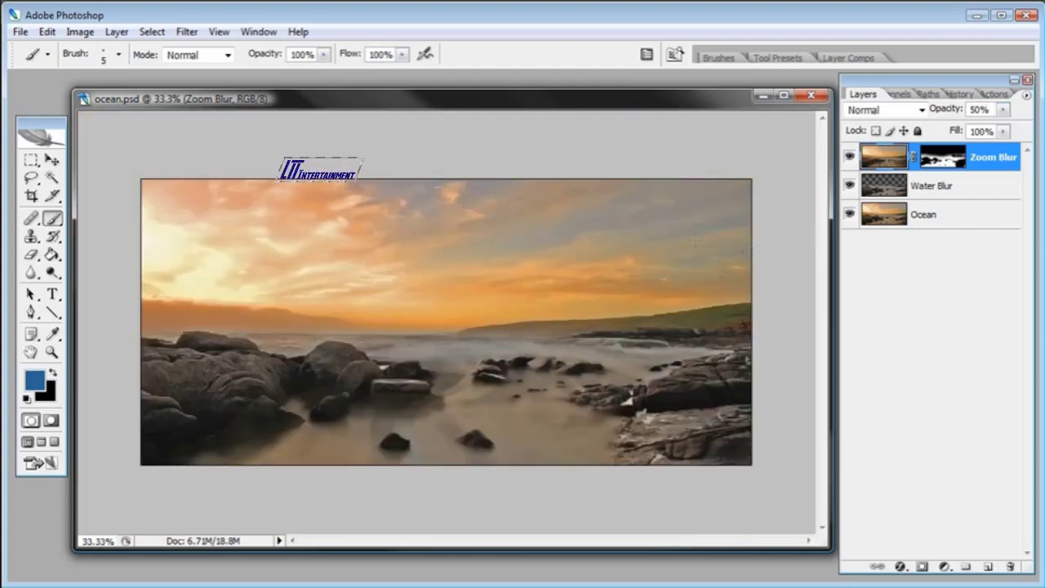
pyautogui.moveTo(849, 159)
pyautogui.mouseDown()
pyautogui.moveTo(850, 186)
pyautogui.moveTo(849, 158)
pyautogui.mouseUp()
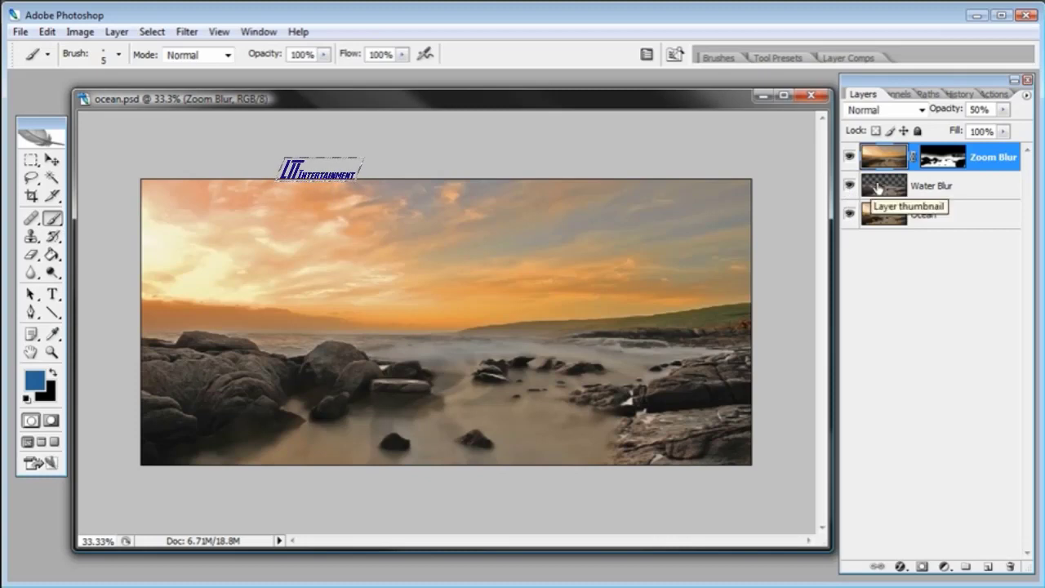
# Add a layer mask to the Water Blur layer.
pyautogui.click(875, 187)
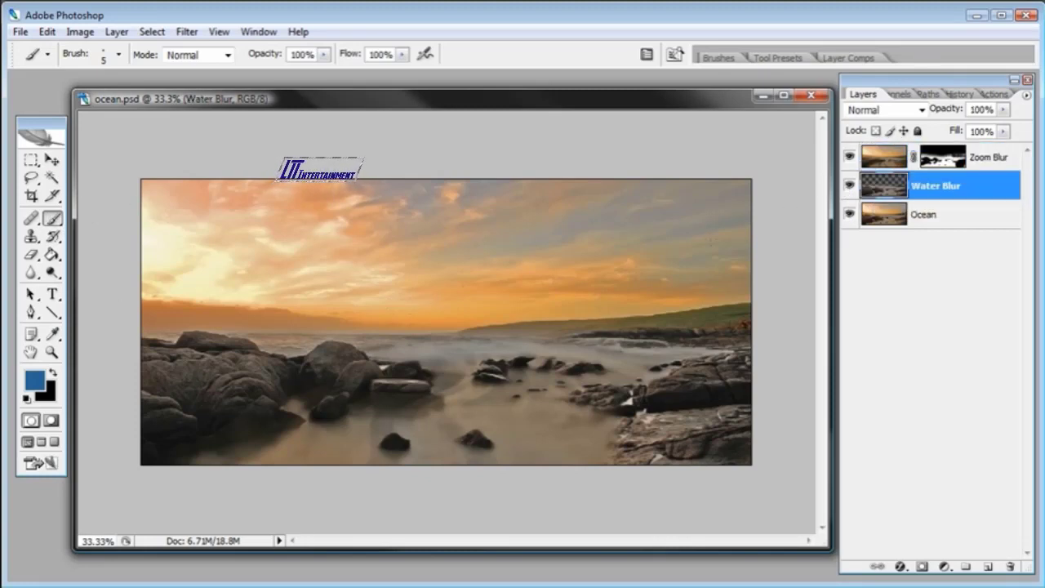
pyautogui.click(31, 254)
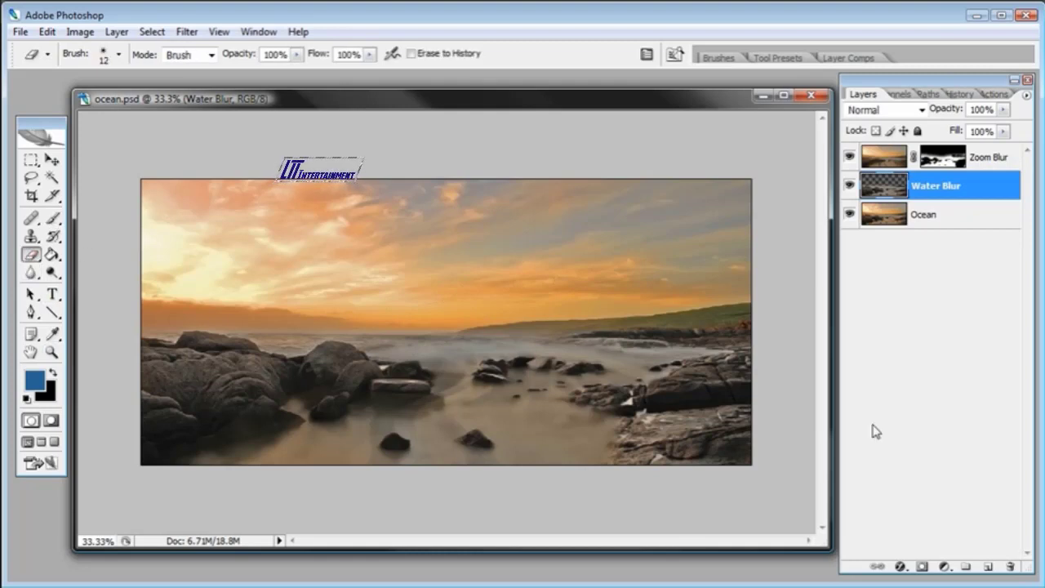
pyautogui.click(922, 566)
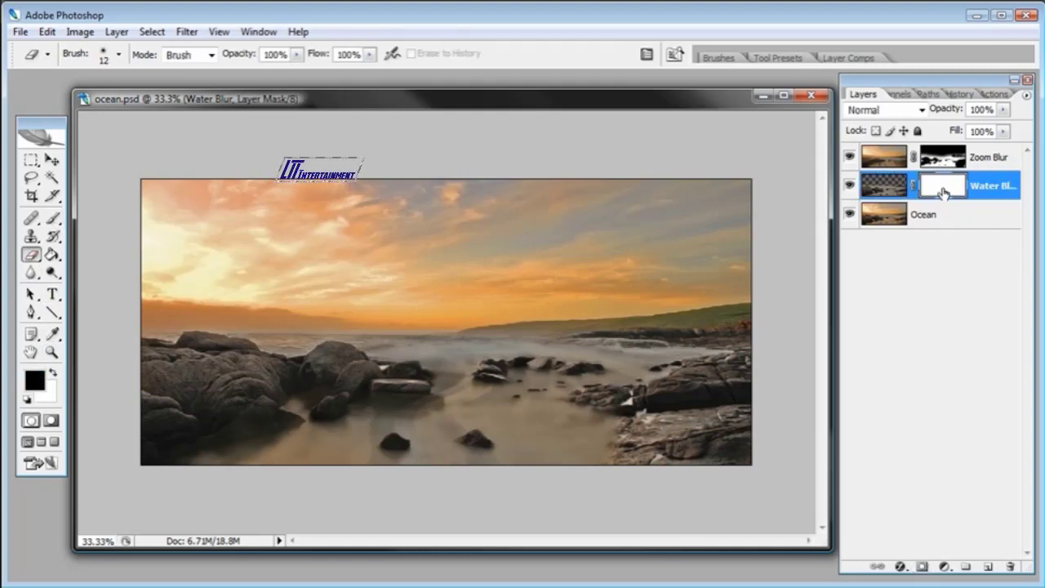
# Paint the Water Blur mask black across the sky just above the horizon with a soft 292 px brush.
pyautogui.click(52, 218)
pyautogui.rightClick(488, 333)
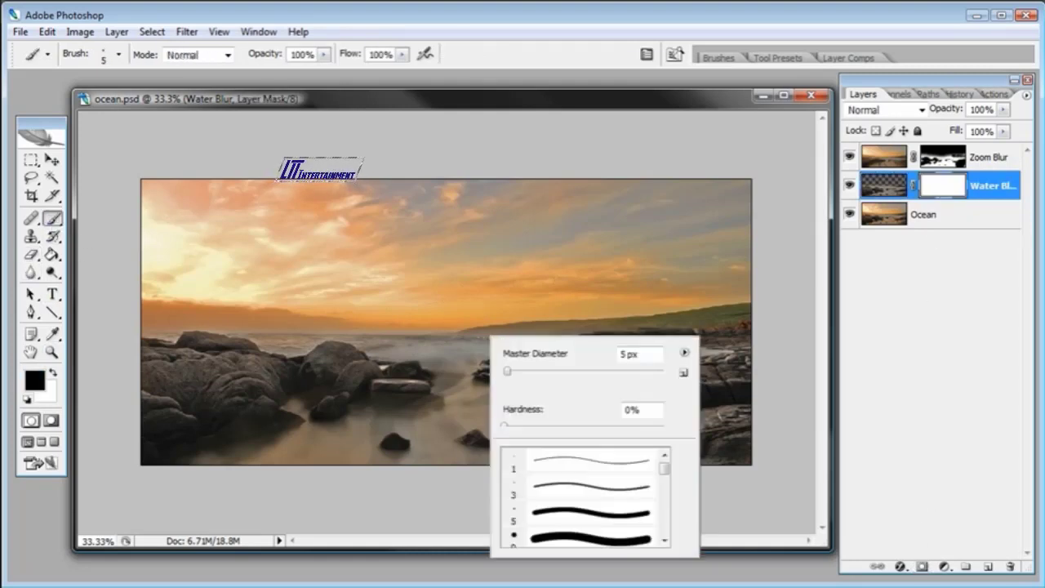
pyautogui.click(620, 371)
pyautogui.moveTo(620, 371); pyautogui.dragTo(645, 371)
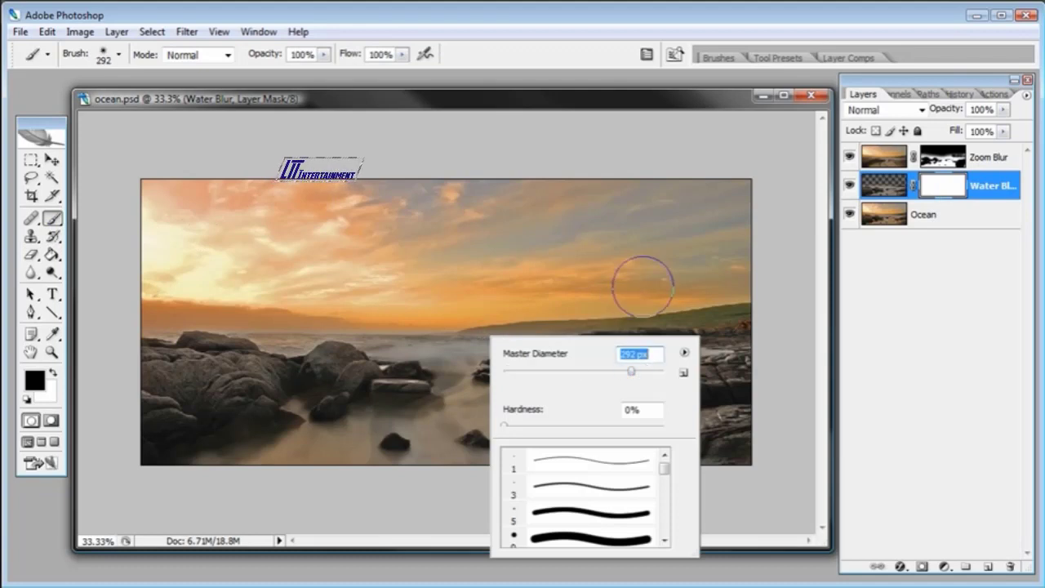
pyautogui.press('Return')
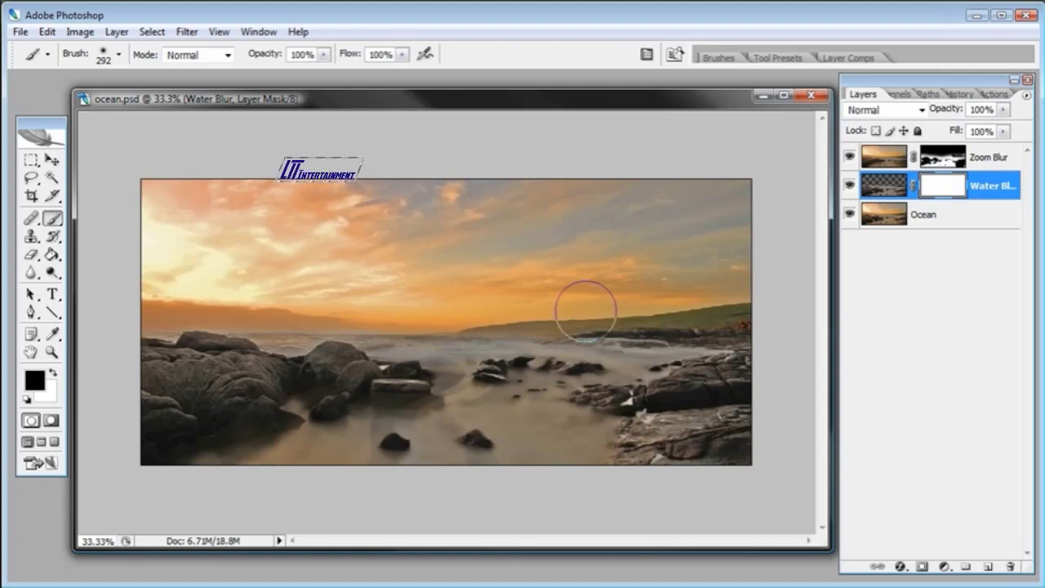
pyautogui.moveTo(319, 291); pyautogui.dragTo(694, 299)
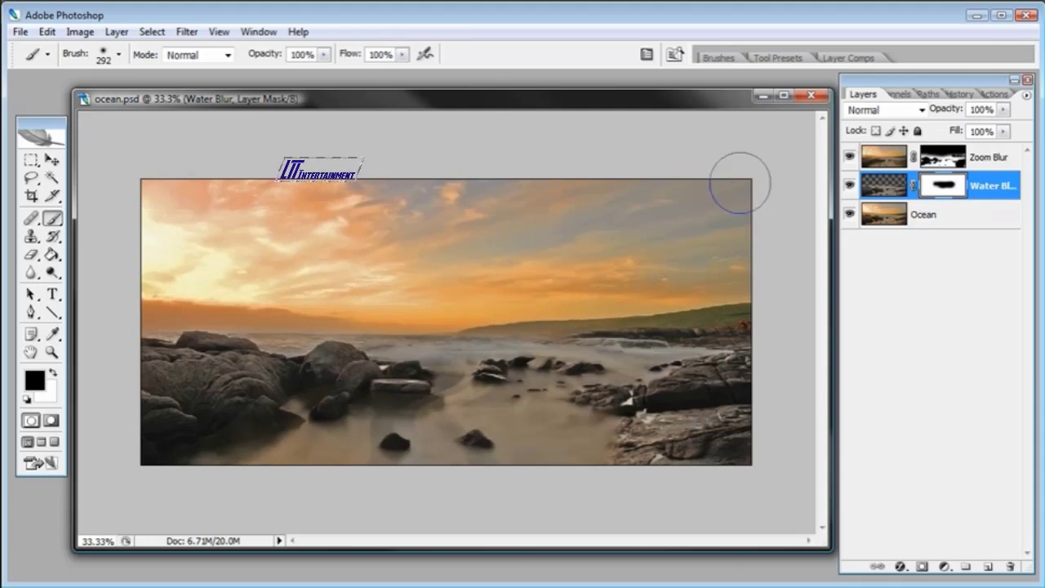
# Create a new layer above Zoom Blur and name it Mist Streams.
pyautogui.click(873, 158)
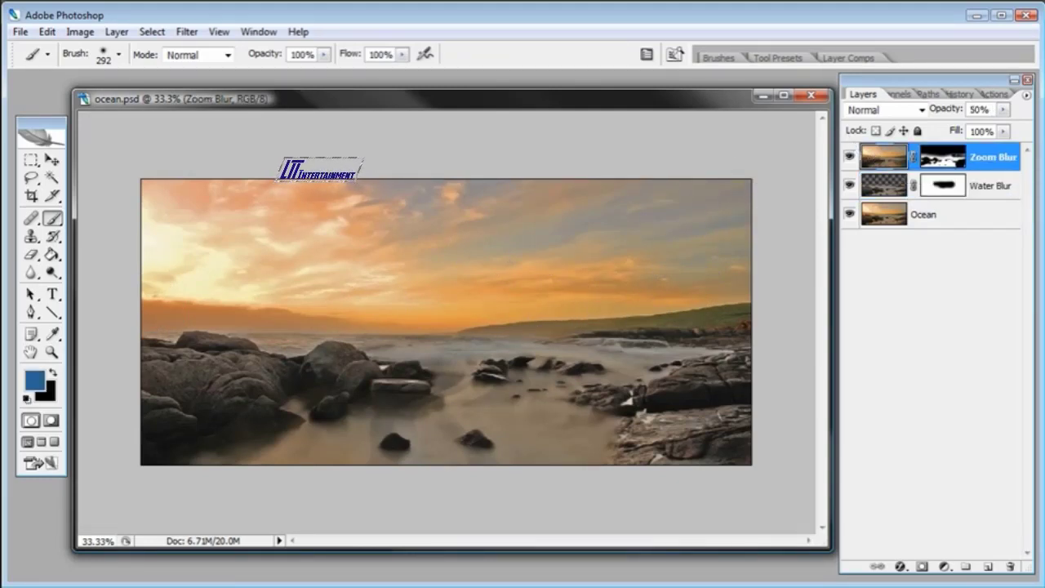
pyautogui.click(987, 566)
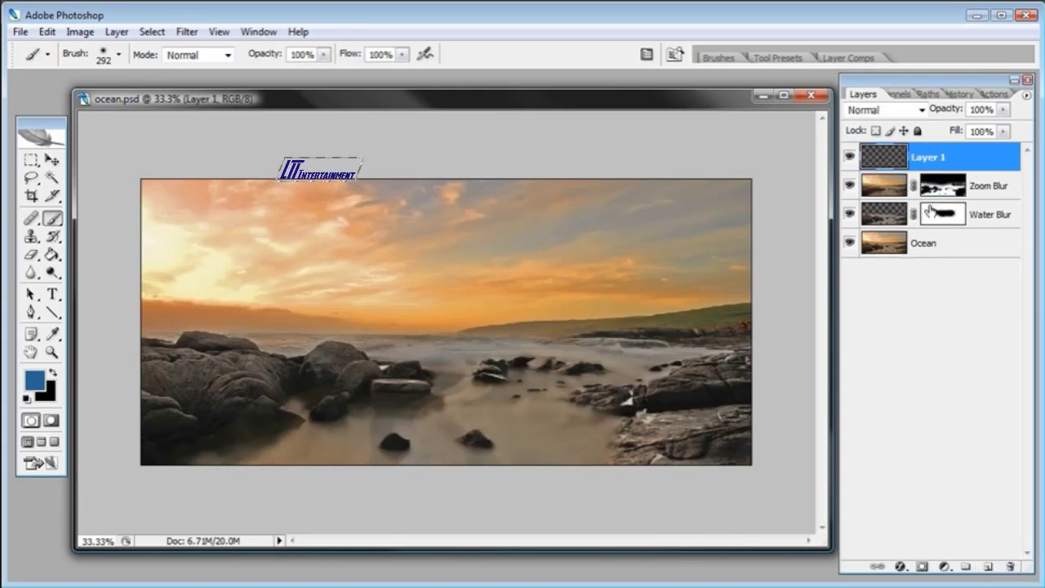
pyautogui.doubleClick(937, 160)
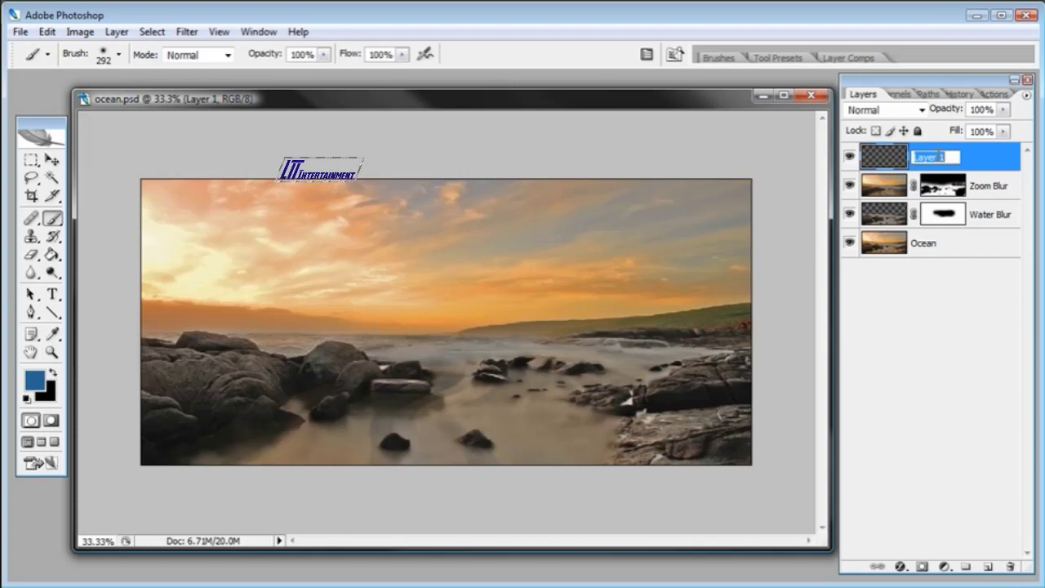
pyautogui.write('Mist Streams')
pyautogui.press('Return')
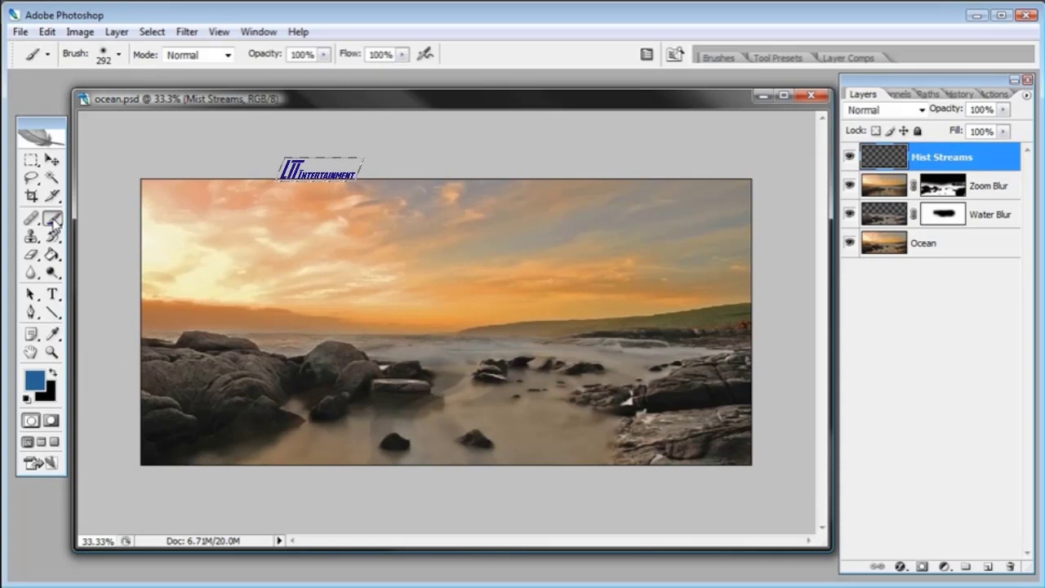
# Set the foreground color to white (ffffff).
pyautogui.click(35, 381)
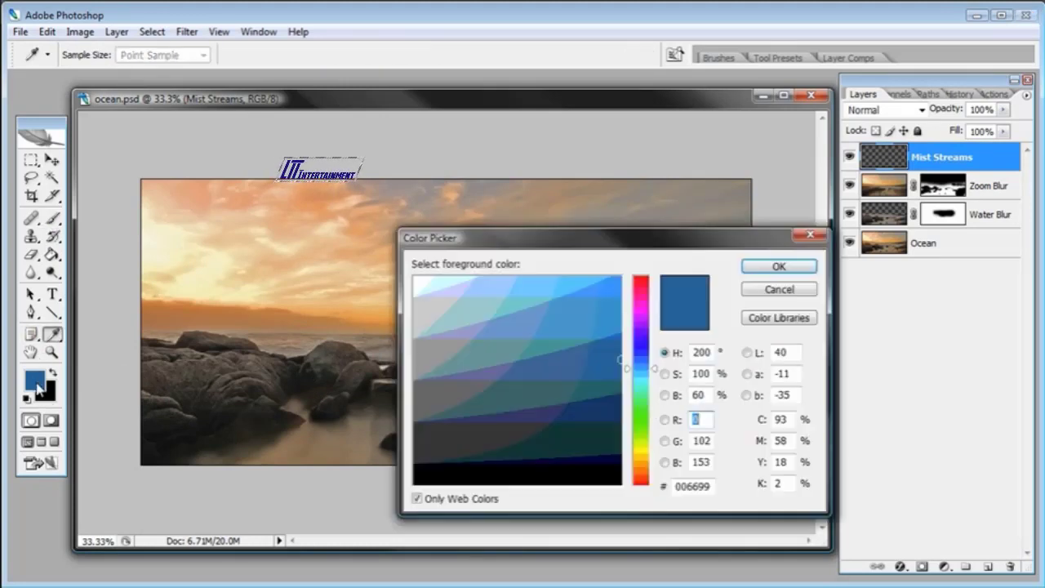
pyautogui.click(417, 281)
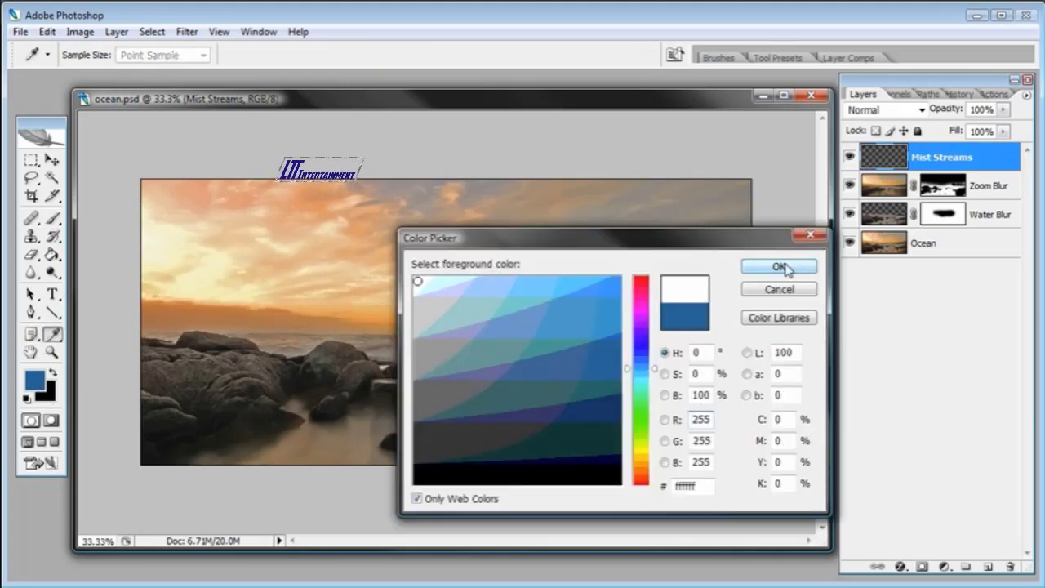
pyautogui.click(782, 267)
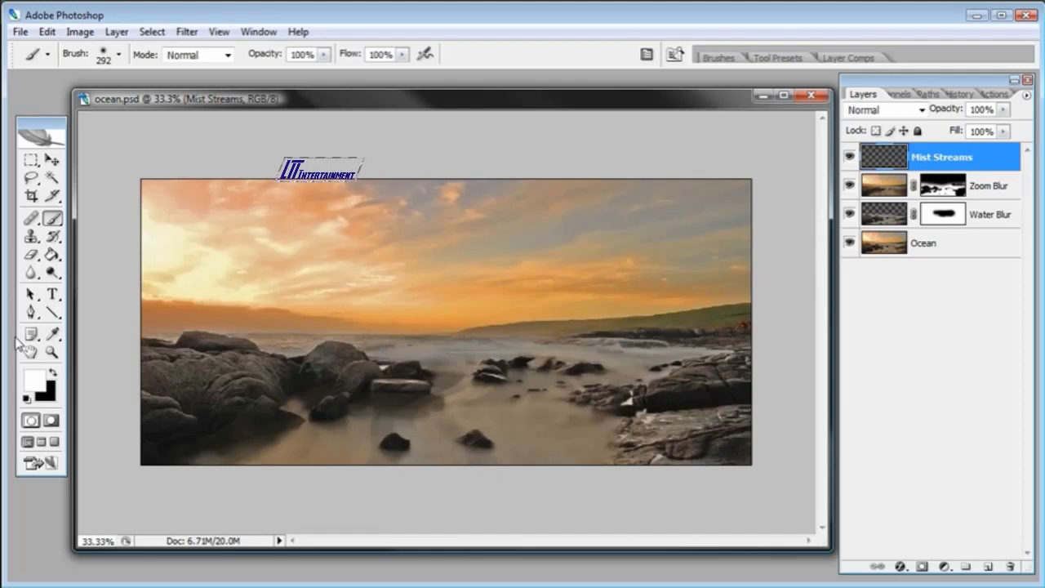
# Paint two wavy white streams on Mist Streams with a soft 62 px brush, from the lower-left water up to the central rock gap.
pyautogui.click(52, 351)
pyautogui.click(384, 440)
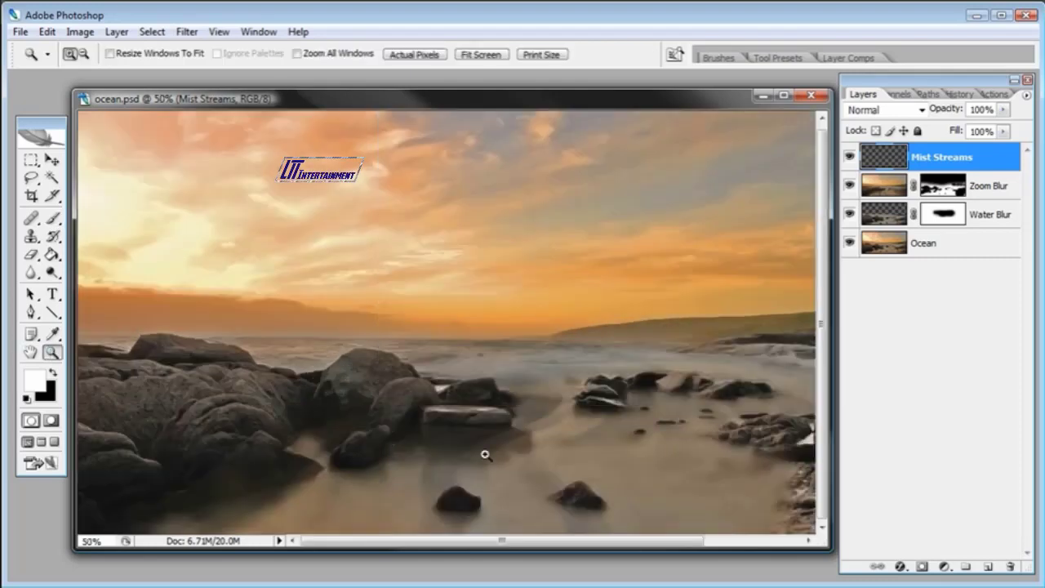
pyautogui.moveTo(821, 542); pyautogui.dragTo(831, 556)
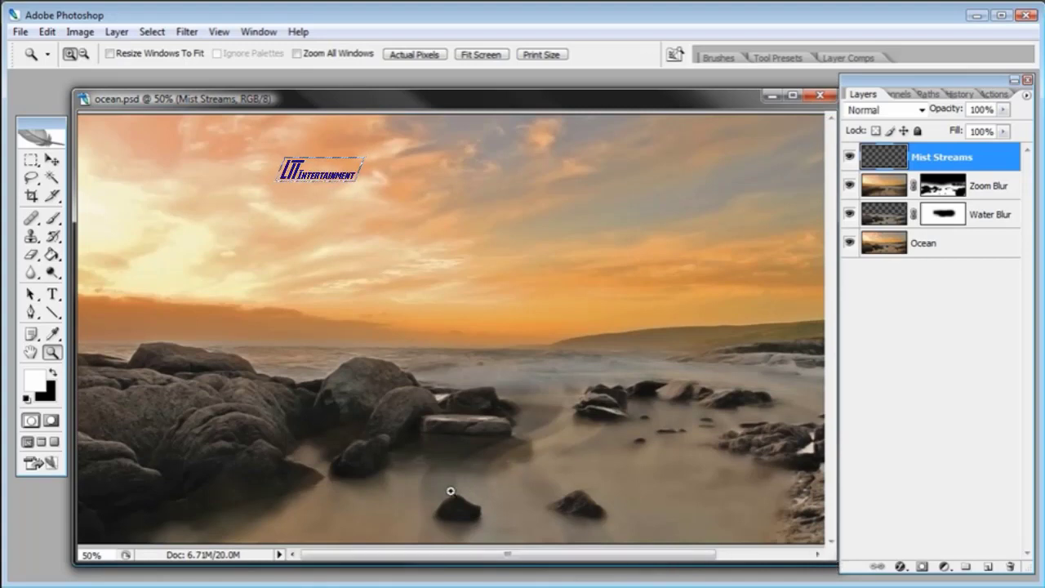
pyautogui.click(52, 218)
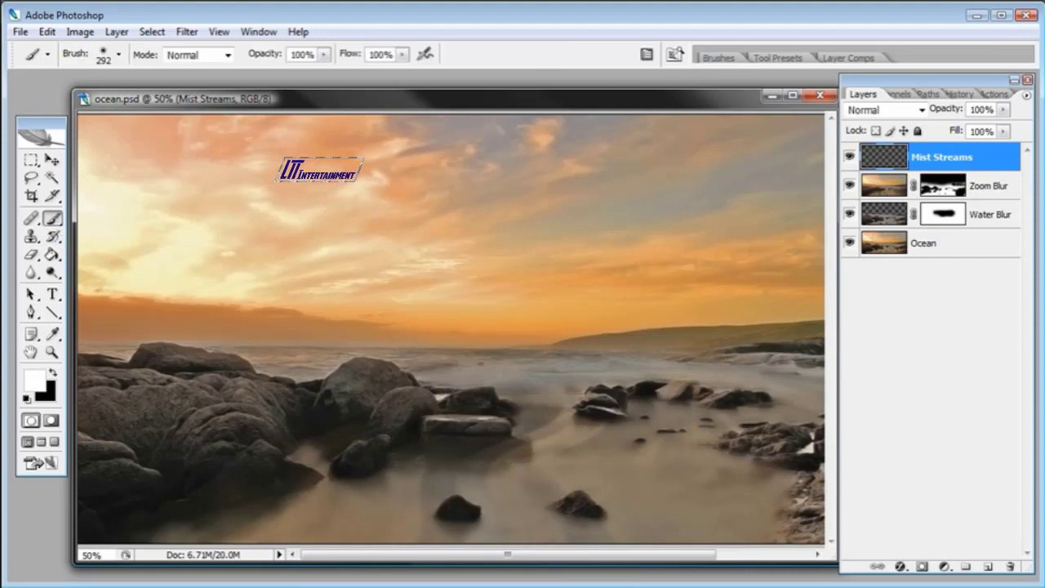
pyautogui.rightClick(425, 349)
pyautogui.moveTo(482, 382); pyautogui.dragTo(472, 382)
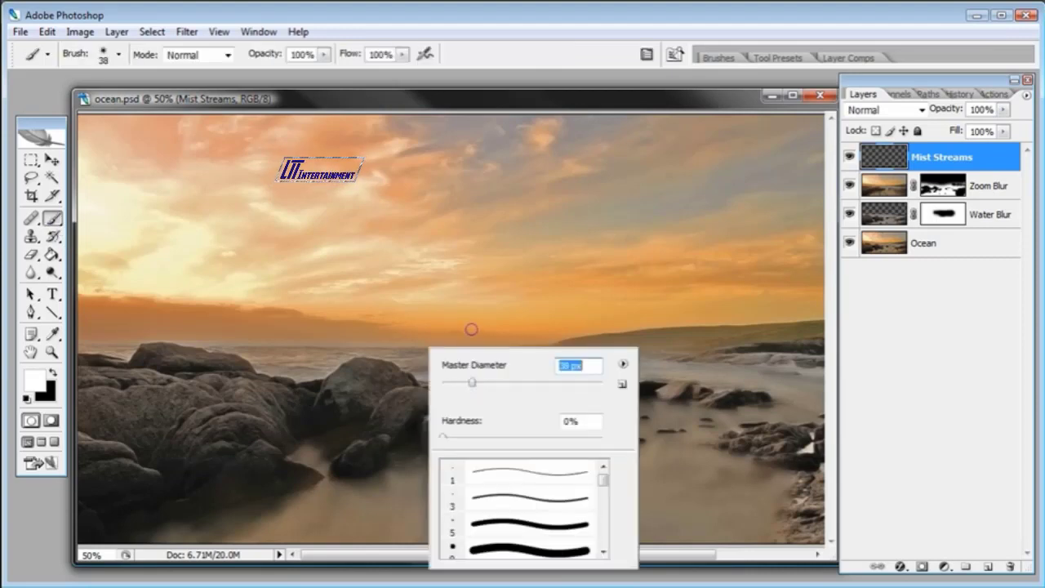
pyautogui.click(491, 382)
pyautogui.click(484, 103)
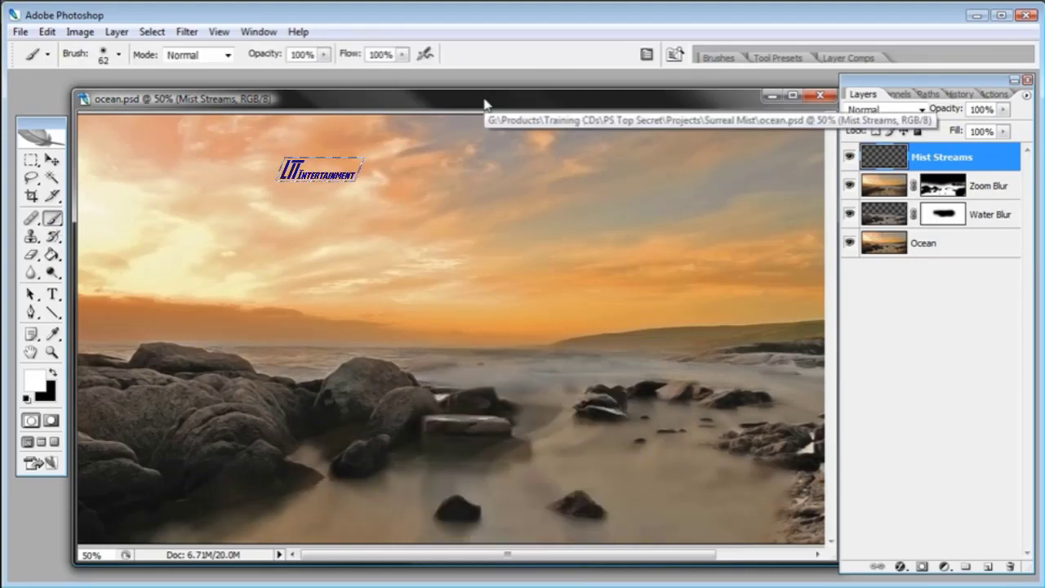
pyautogui.moveTo(165, 539)
pyautogui.mouseDown()
pyautogui.moveTo(392, 483)
pyautogui.moveTo(436, 457)
pyautogui.moveTo(492, 457)
pyautogui.moveTo(531, 432)
pyautogui.moveTo(553, 394)
pyautogui.mouseUp()
pyautogui.moveTo(308, 539)
pyautogui.mouseDown()
pyautogui.moveTo(411, 510)
pyautogui.moveTo(439, 483)
pyautogui.moveTo(529, 467)
pyautogui.moveTo(577, 431)
pyautogui.mouseUp()
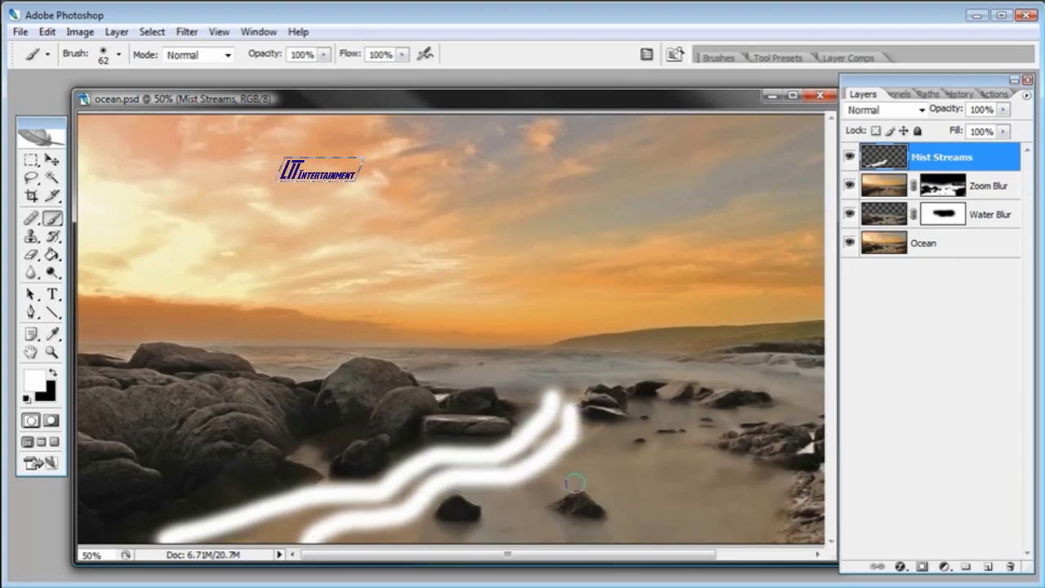
# Paint more curved white streams fanning from the central and right rocks down to the image's bottom edge, adding short strokes between them.
pyautogui.moveTo(409, 540)
pyautogui.mouseDown()
pyautogui.moveTo(496, 524)
pyautogui.moveTo(511, 493)
pyautogui.moveTo(566, 466)
pyautogui.moveTo(570, 412)
pyautogui.mouseUp()
pyautogui.moveTo(565, 542)
pyautogui.mouseDown()
pyautogui.moveTo(544, 513)
pyautogui.moveTo(552, 415)
pyautogui.mouseUp()
pyautogui.moveTo(624, 541); pyautogui.dragTo(570, 431)
pyautogui.moveTo(645, 537)
pyautogui.mouseDown()
pyautogui.moveTo(648, 508)
pyautogui.moveTo(578, 414)
pyautogui.mouseUp()
pyautogui.moveTo(659, 536)
pyautogui.mouseDown()
pyautogui.moveTo(676, 475)
pyautogui.moveTo(625, 435)
pyautogui.mouseUp()
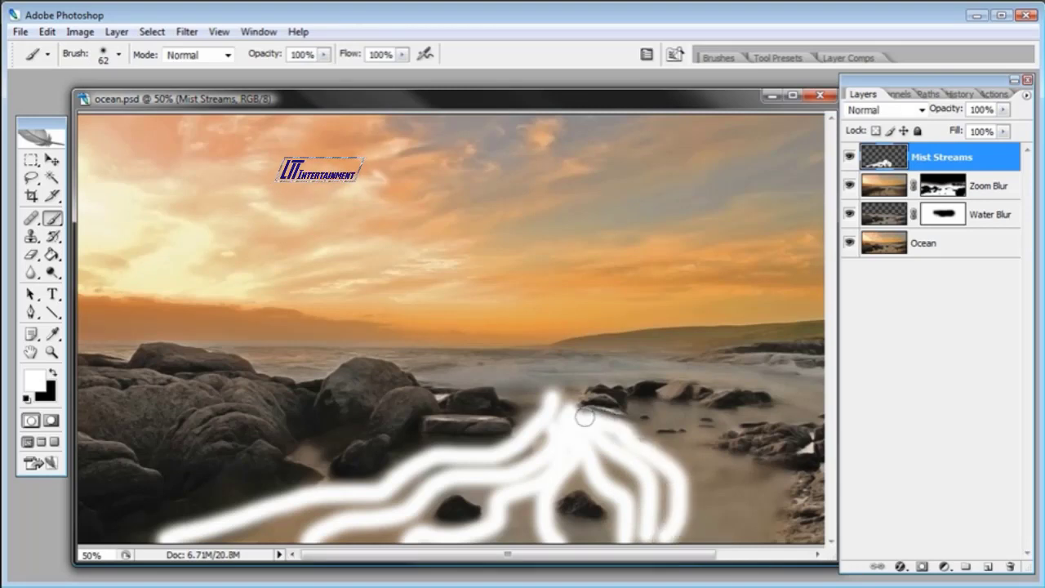
pyautogui.moveTo(724, 540)
pyautogui.mouseDown()
pyautogui.moveTo(721, 488)
pyautogui.moveTo(658, 420)
pyautogui.mouseUp()
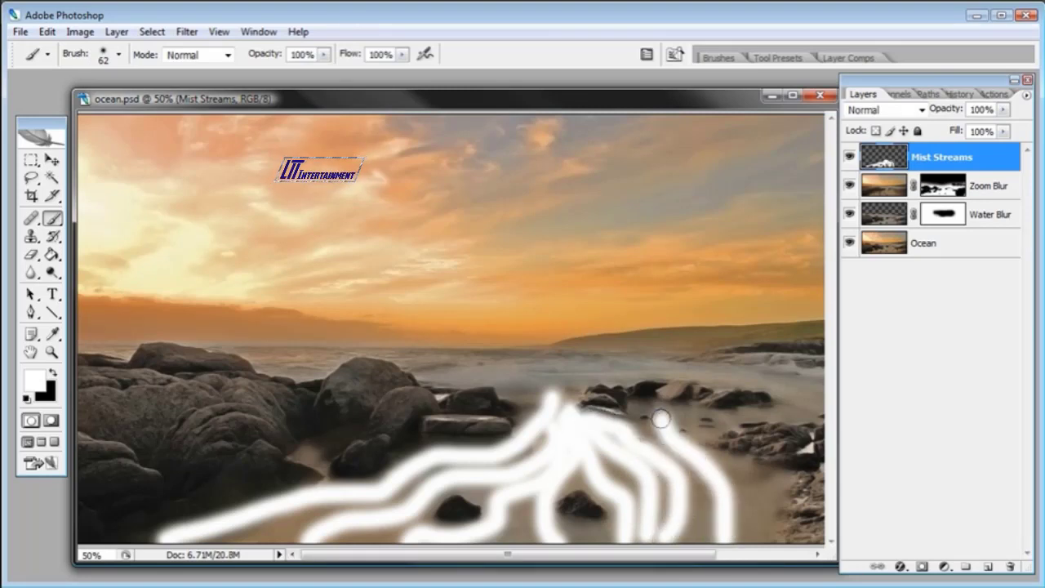
pyautogui.moveTo(755, 539)
pyautogui.mouseDown()
pyautogui.moveTo(767, 479)
pyautogui.moveTo(665, 410)
pyautogui.moveTo(745, 494)
pyautogui.moveTo(671, 427)
pyautogui.mouseUp()
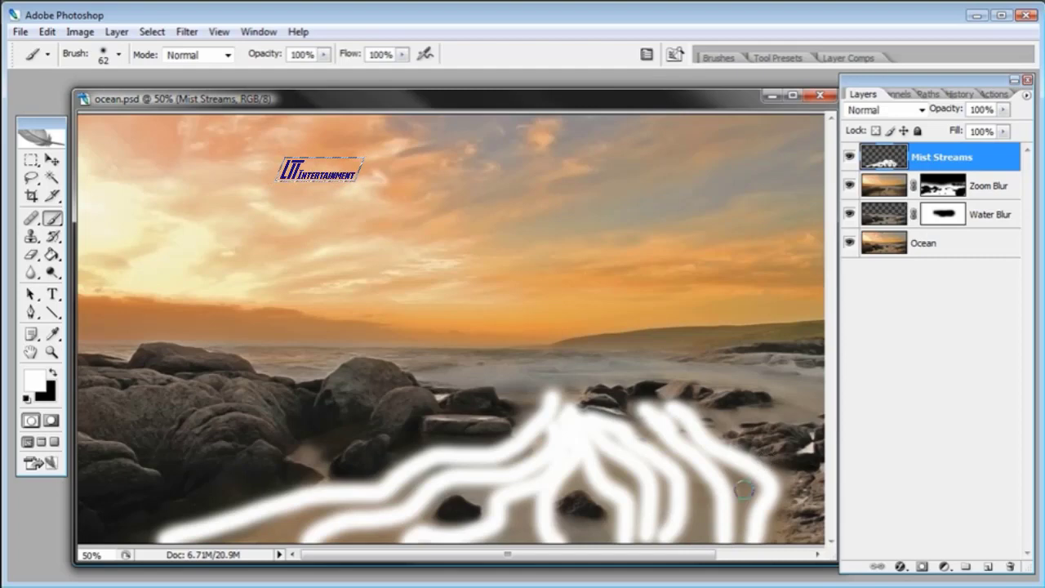
pyautogui.moveTo(678, 555)
pyautogui.mouseDown()
pyautogui.moveTo(771, 560)
pyautogui.moveTo(672, 560)
pyautogui.mouseUp()
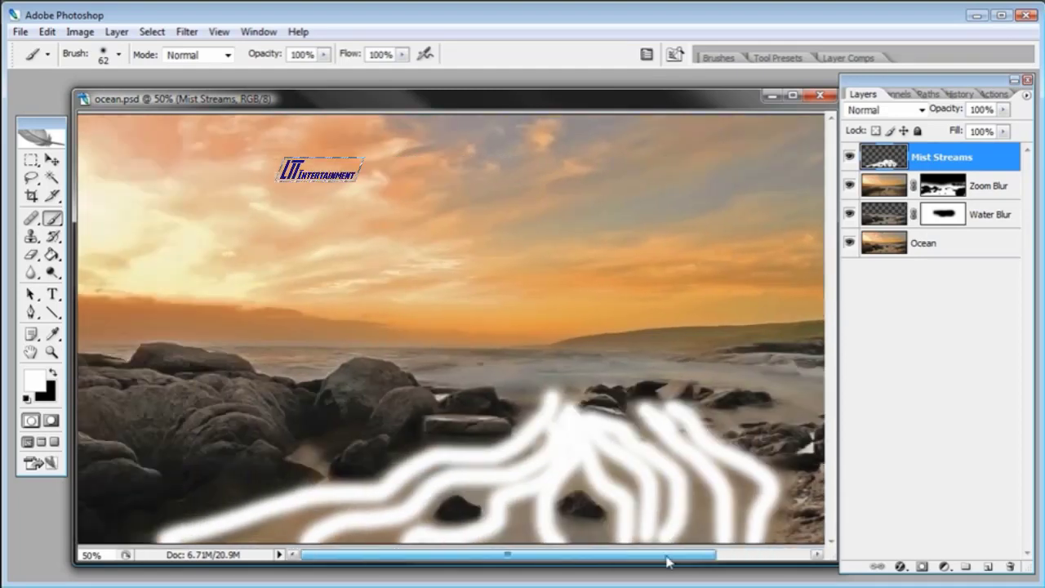
pyautogui.moveTo(256, 539); pyautogui.dragTo(339, 504)
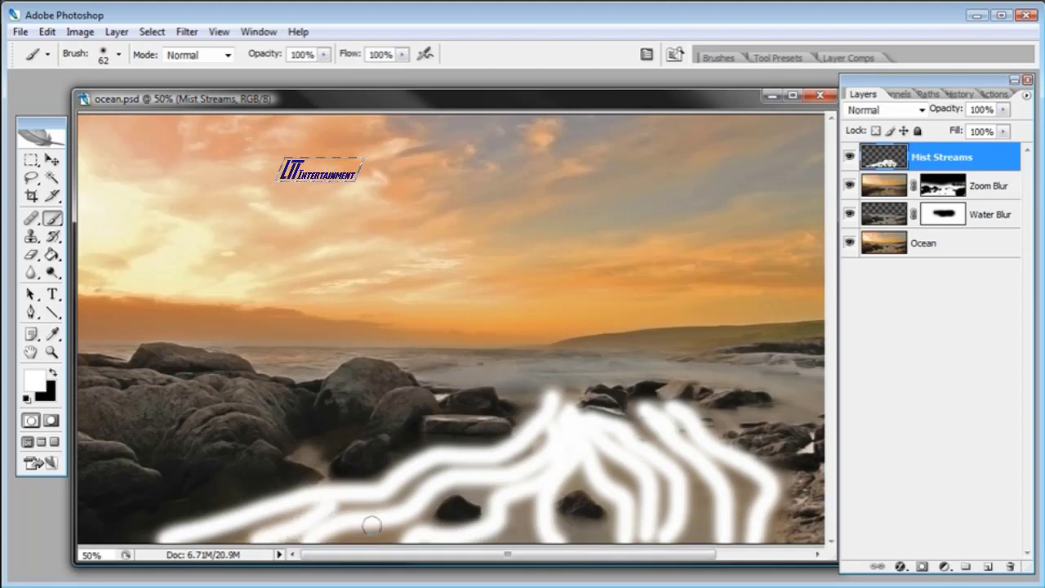
pyautogui.moveTo(589, 537)
pyautogui.mouseDown()
pyautogui.moveTo(565, 527)
pyautogui.moveTo(523, 523)
pyautogui.mouseUp()
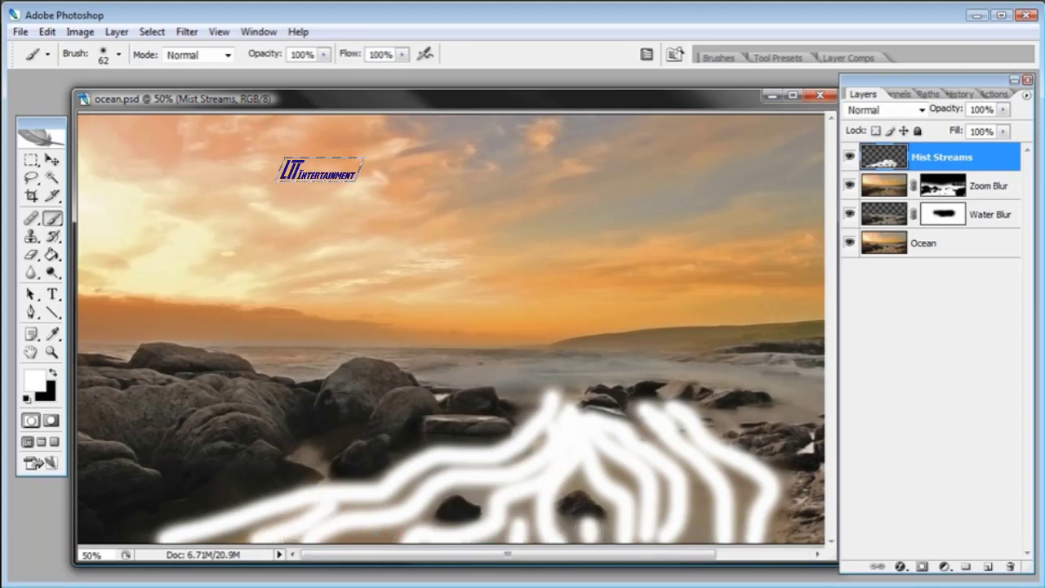
# Make a full-width rectangular selection of the water and rocks, and nudge it down so its top edge follows the horizon.
pyautogui.hotkey('ctrl', '-')
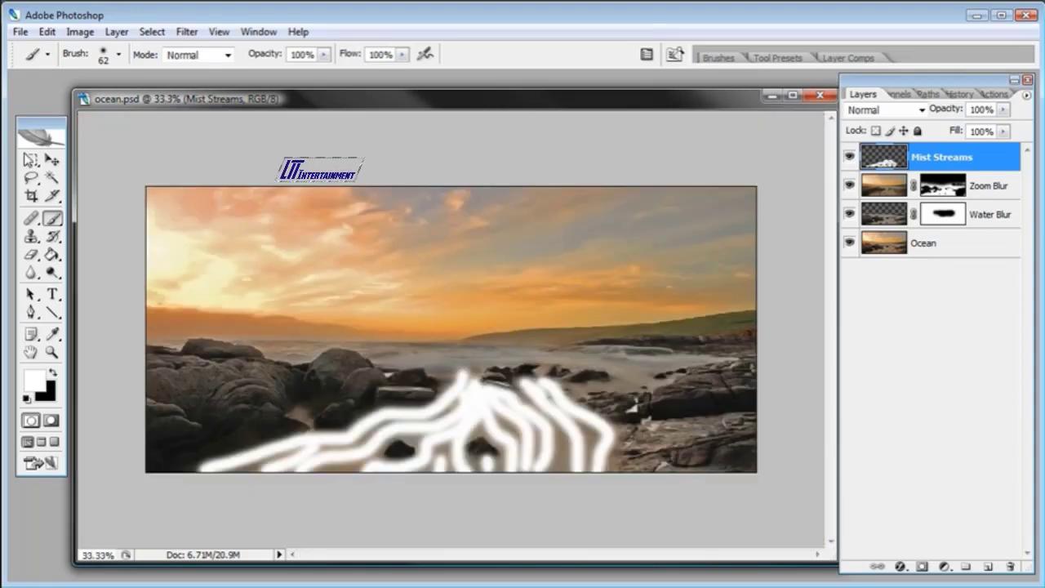
pyautogui.click(32, 162)
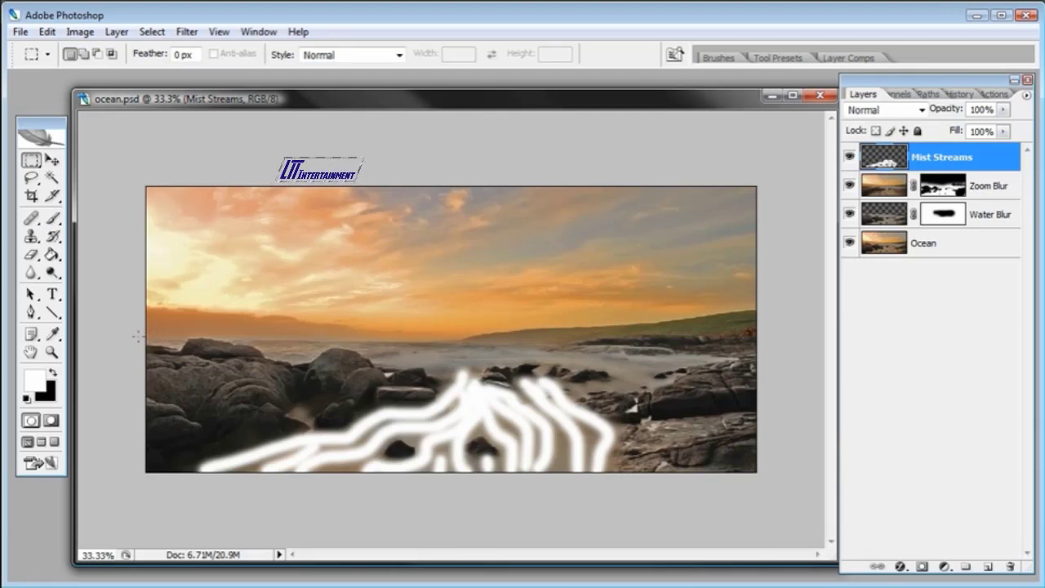
pyautogui.moveTo(144, 337); pyautogui.dragTo(800, 502)
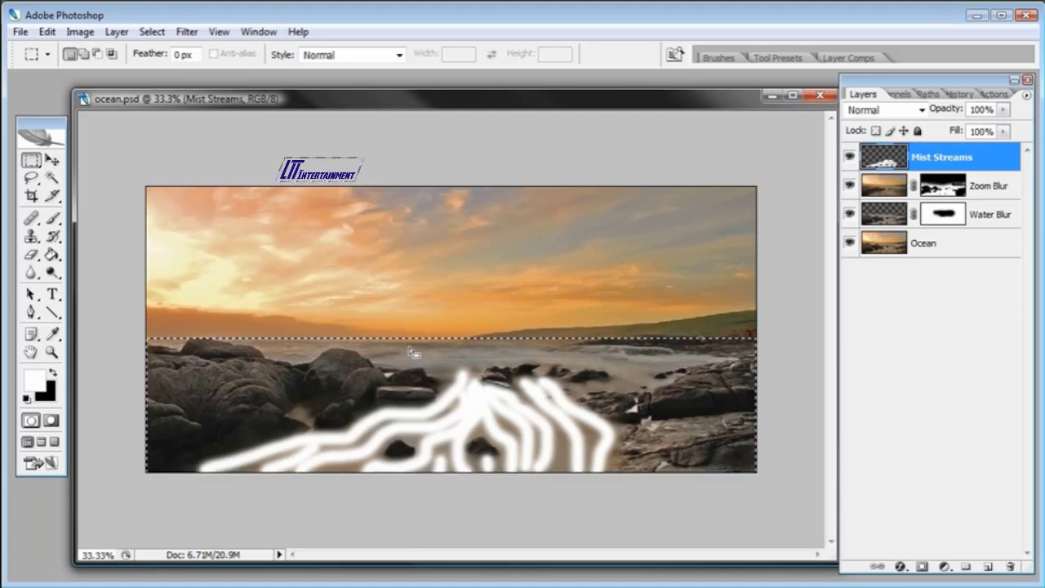
pyautogui.press('Down')
pyautogui.press('Down')
pyautogui.press('Down')
pyautogui.press('Down')
pyautogui.press('Down')
pyautogui.press('Down')
pyautogui.press('Down')
pyautogui.press('Down')
pyautogui.press('Down')
pyautogui.press('Down')
pyautogui.press('Down')
pyautogui.press('Down')
pyautogui.press('Down')
pyautogui.press('Down')
pyautogui.press('Down')
pyautogui.press('Down')
pyautogui.press('Down')
pyautogui.press('Down')
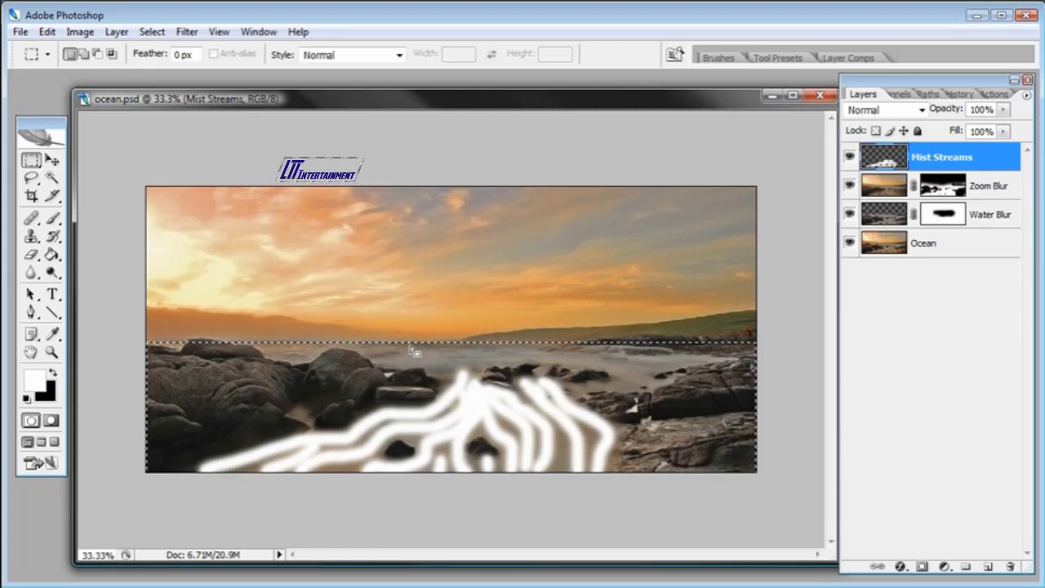
# Try a Zoom Radial Blur of amount 100 at Good quality inside the selection, undoing it and deselecting.
pyautogui.click(187, 33)
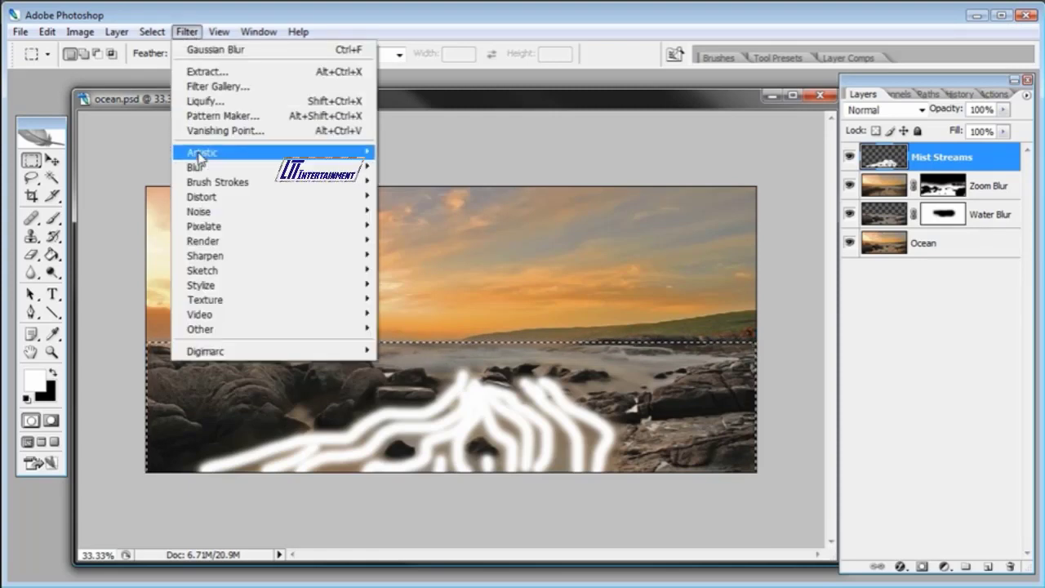
pyautogui.moveTo(200, 167)
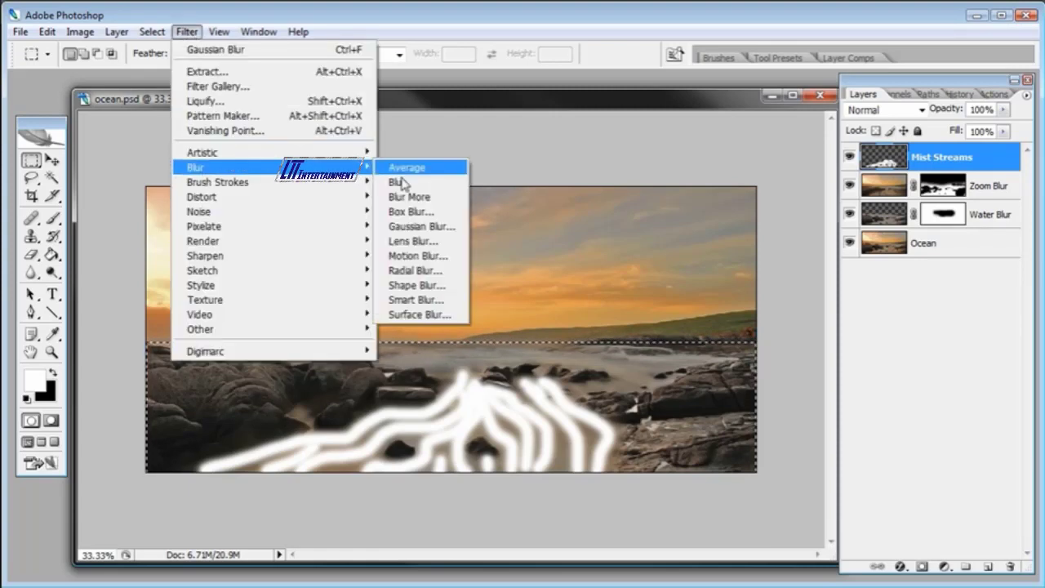
pyautogui.click(412, 271)
pyautogui.moveTo(513, 69); pyautogui.dragTo(712, 104)
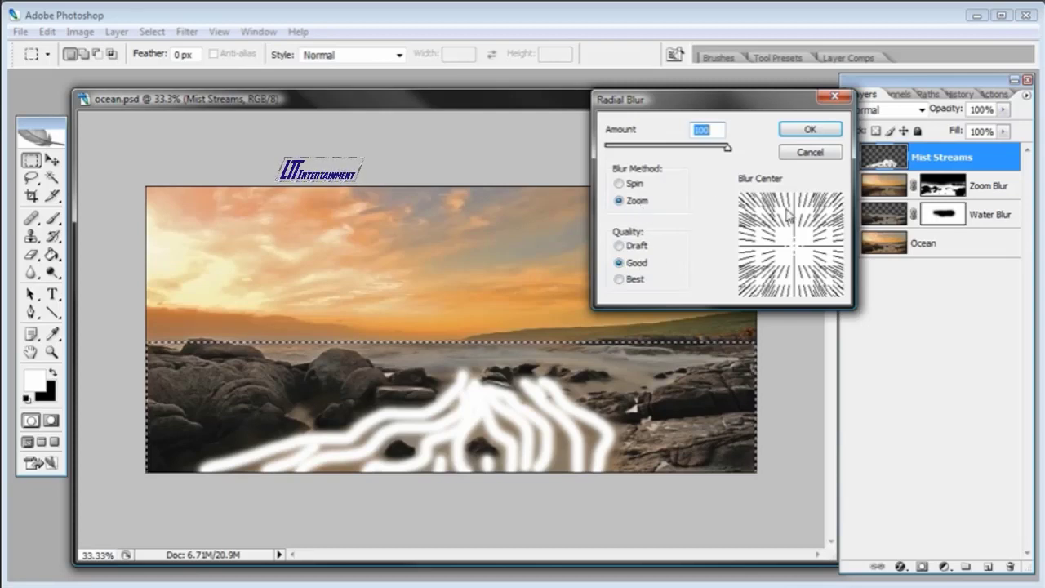
pyautogui.moveTo(796, 239)
pyautogui.mouseDown()
pyautogui.moveTo(798, 248)
pyautogui.moveTo(800, 233)
pyautogui.mouseUp()
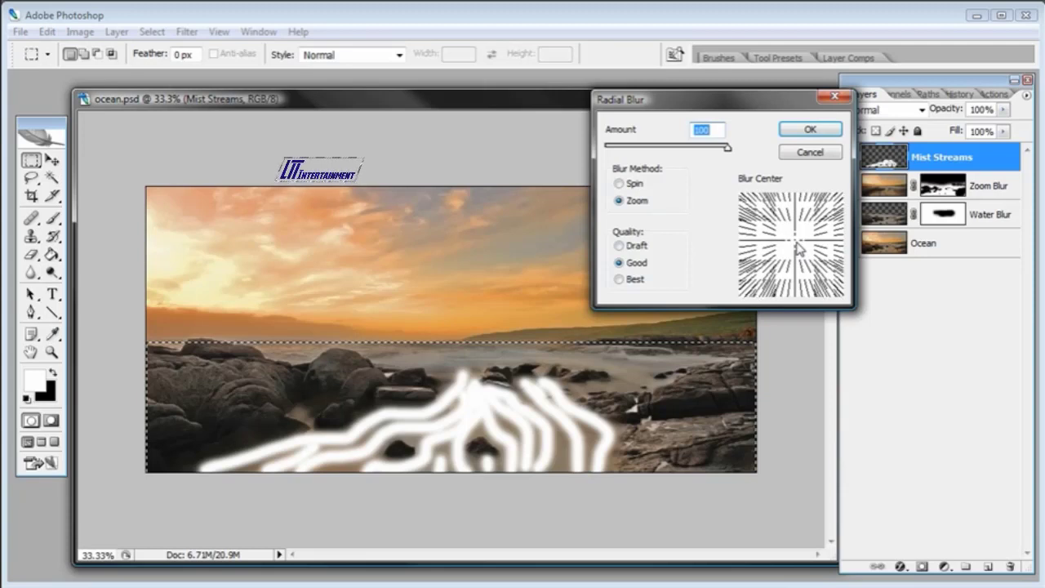
pyautogui.click(809, 130)
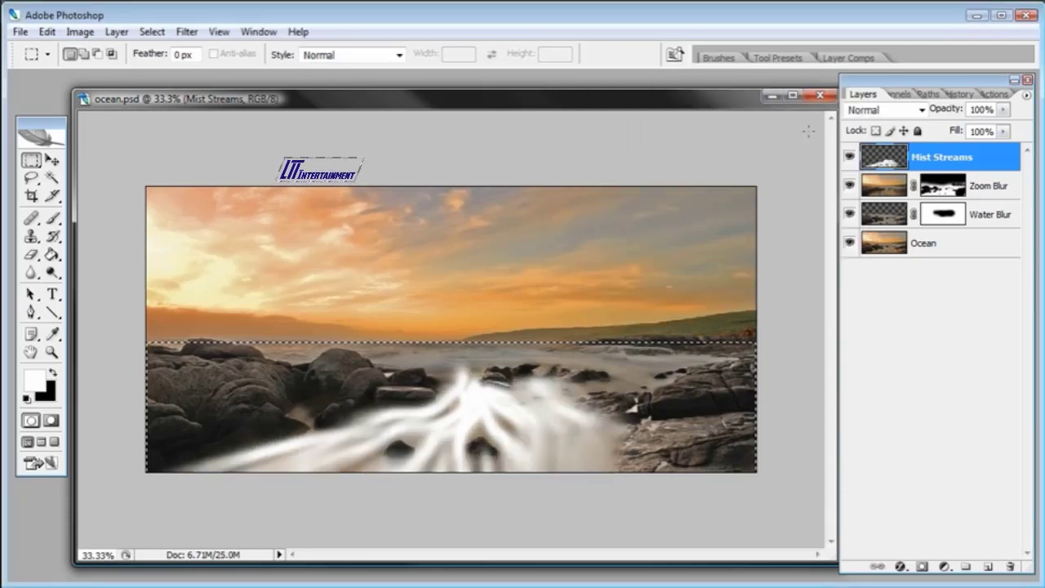
pyautogui.hotkey('ctrl', 'alt', 'z')
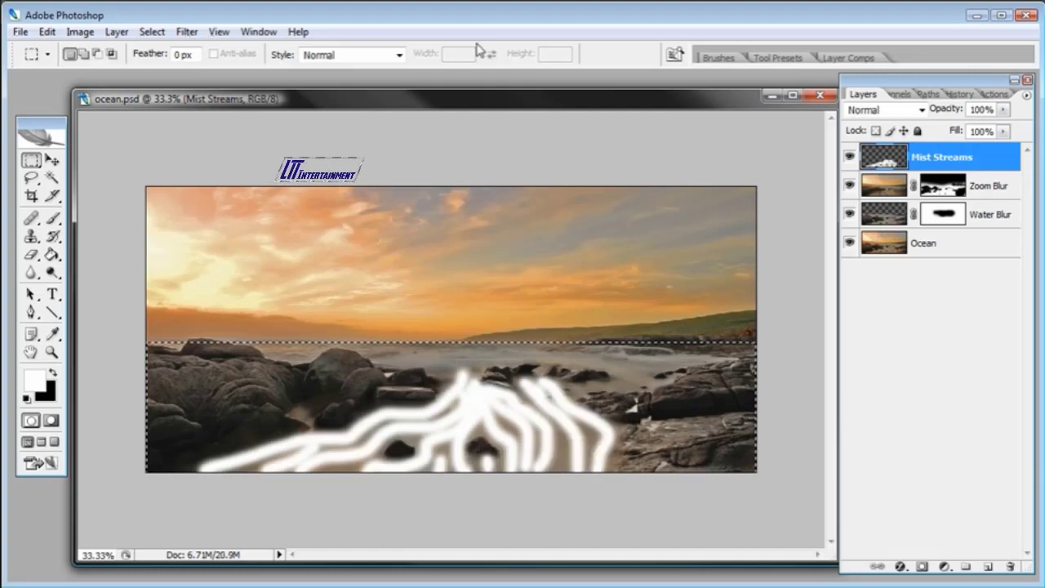
pyautogui.hotkey('ctrl', 'd')
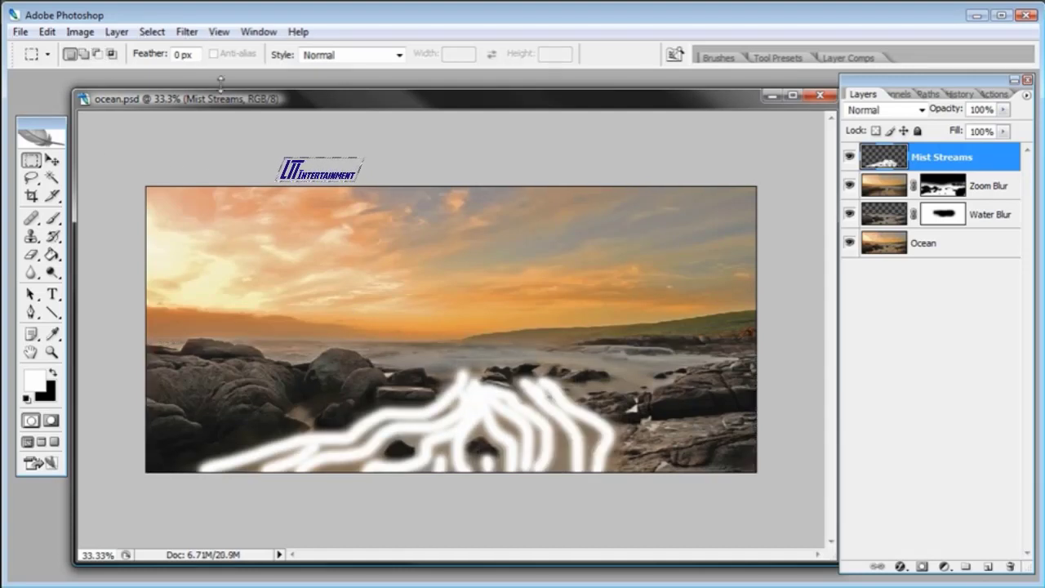
# Apply a Zoom Radial Blur of amount 100, Good quality, twice to the whole Mist Streams layer, centered just above the middle.
pyautogui.click(187, 31)
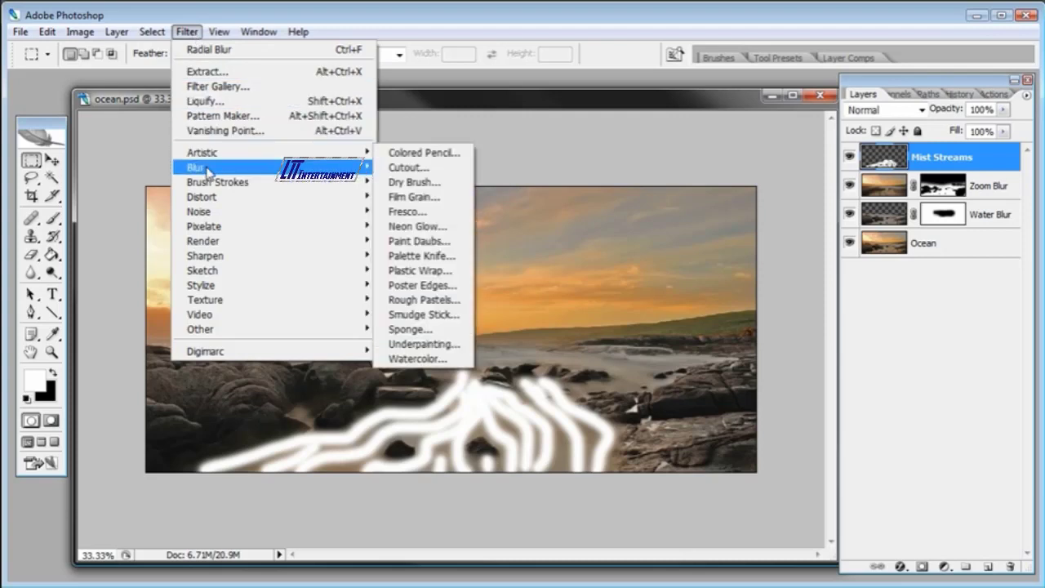
pyautogui.moveTo(208, 171)
pyautogui.click(404, 271)
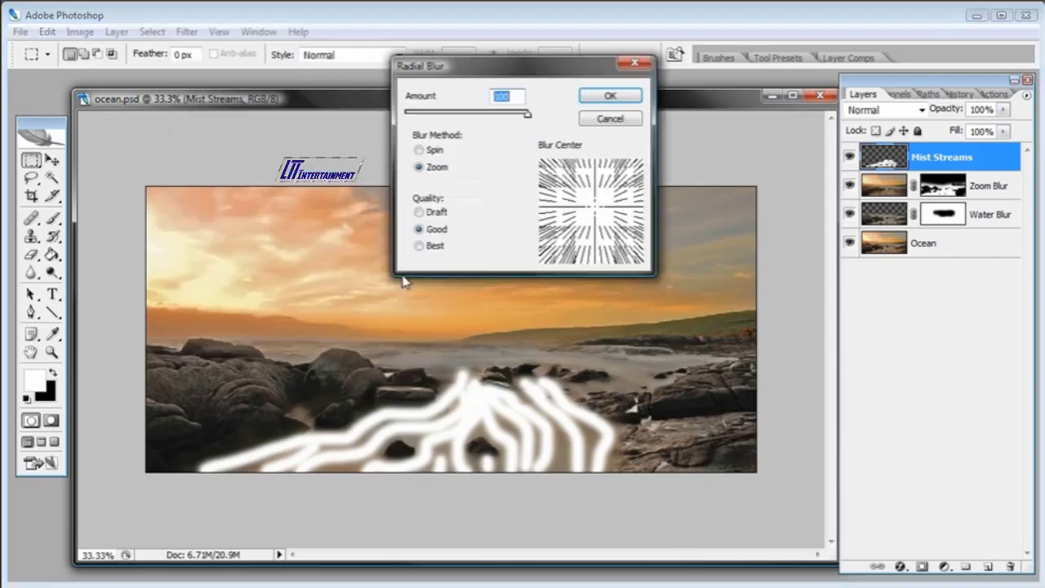
pyautogui.click(598, 214)
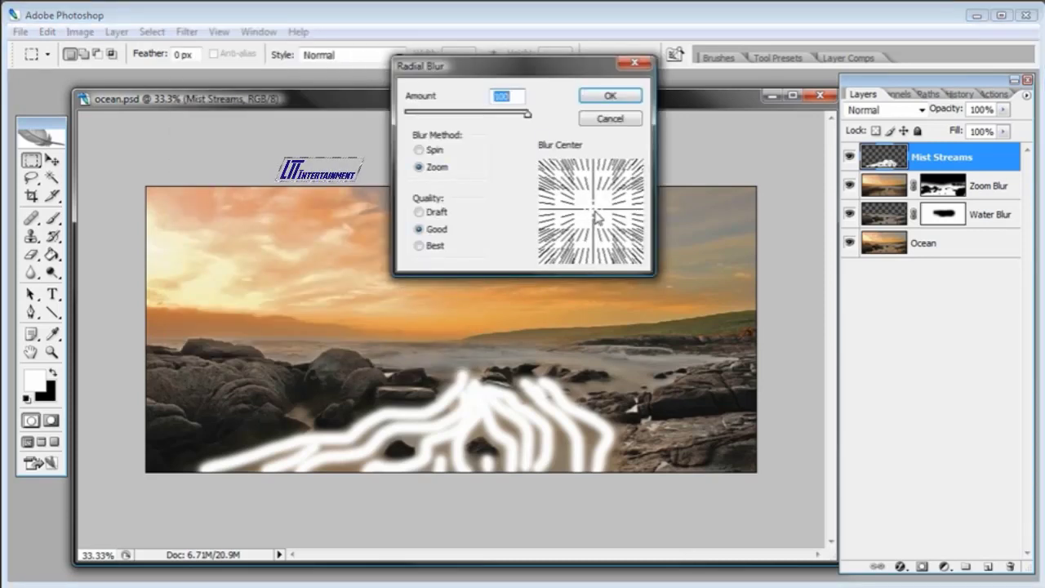
pyautogui.click(609, 97)
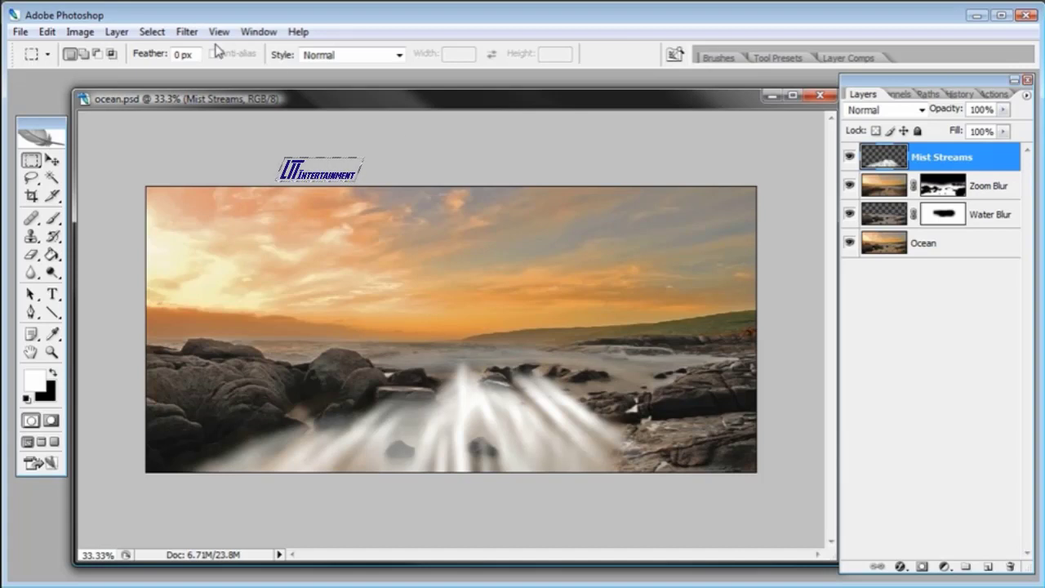
pyautogui.click(187, 31)
pyautogui.click(189, 45)
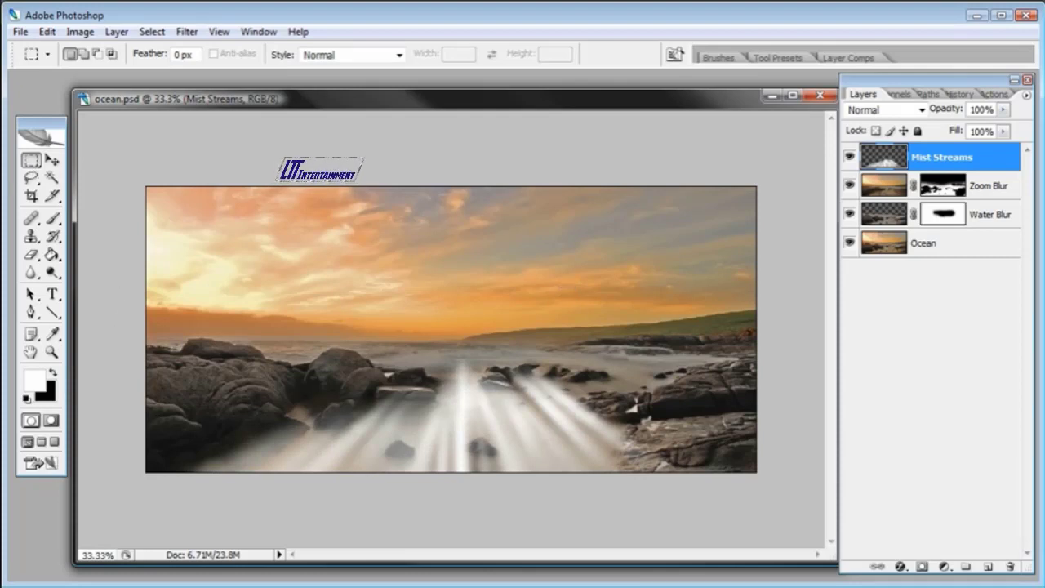
# Select the full-width area below the horizon and apply a Twirl of 35° to the Mist Streams layer inside it.
pyautogui.moveTo(147, 476); pyautogui.dragTo(763, 335)
pyautogui.click(188, 32)
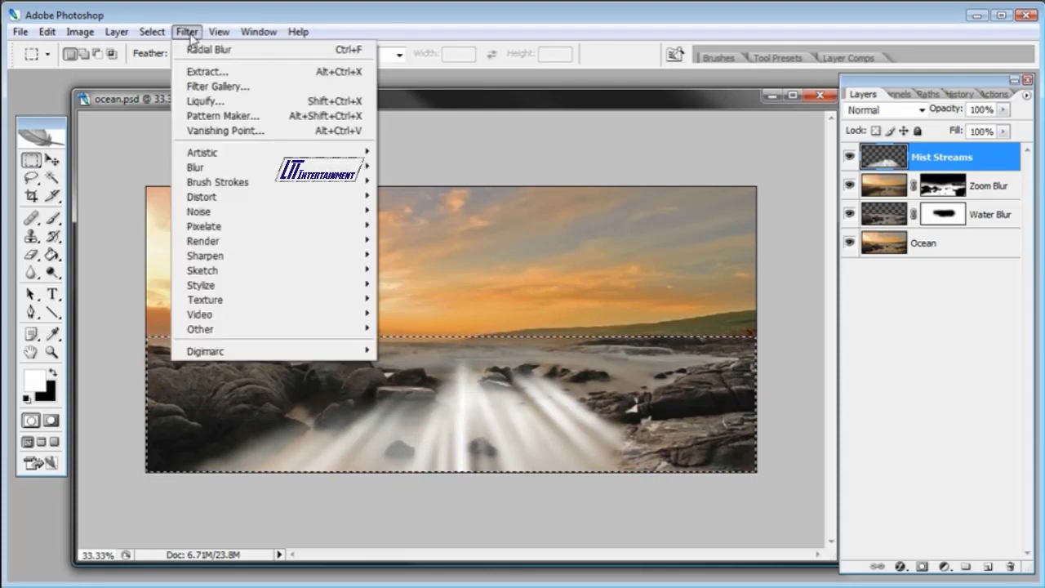
pyautogui.moveTo(245, 196)
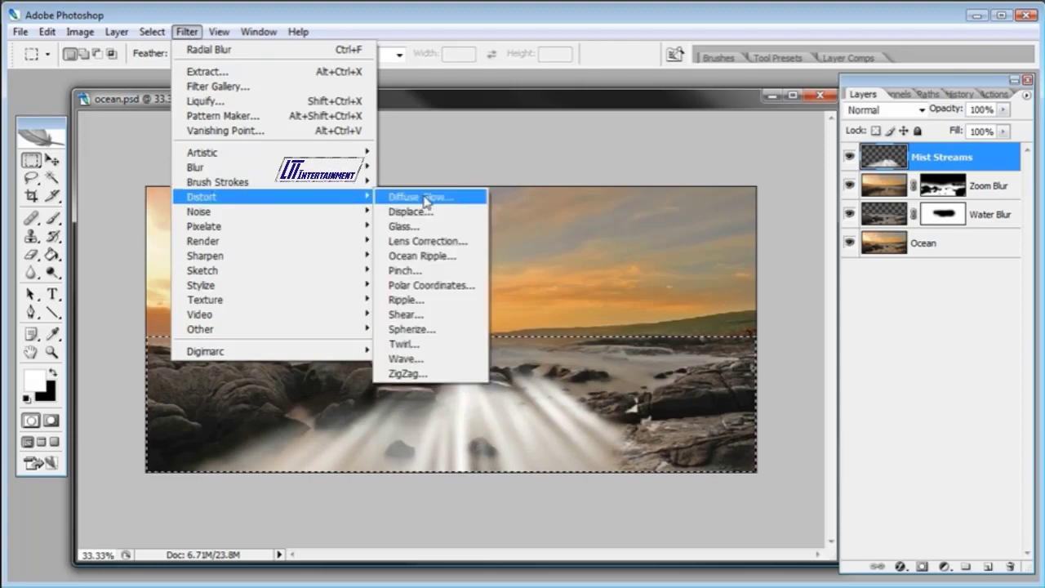
pyautogui.click(403, 344)
pyautogui.click(423, 242)
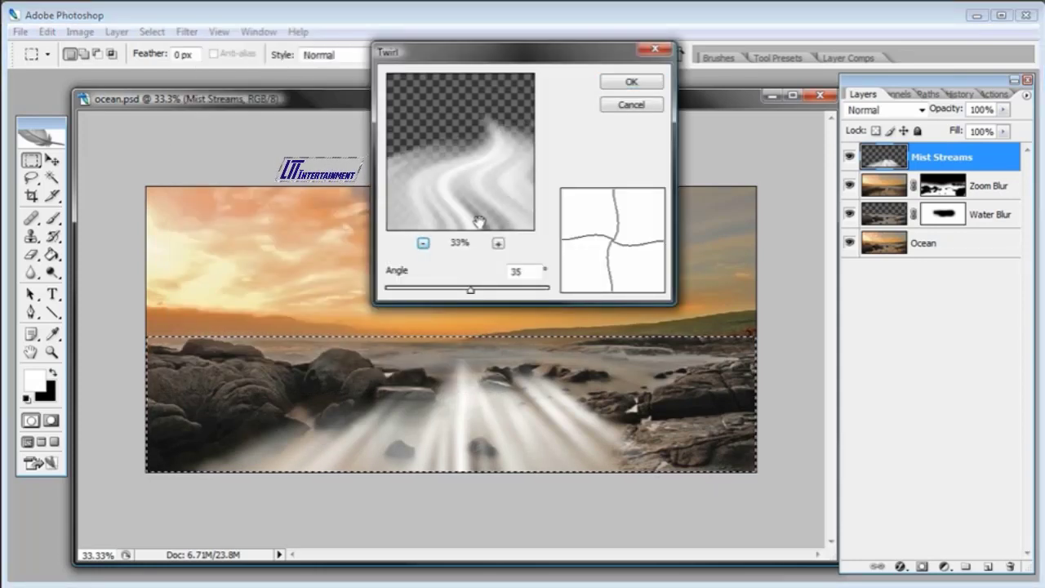
pyautogui.hotkey('ctrl', '-')
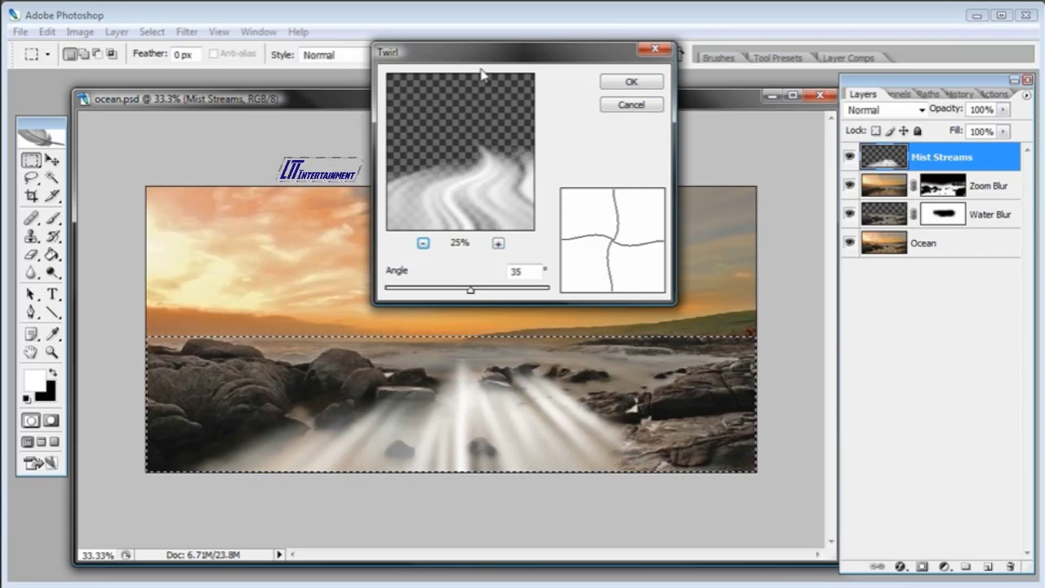
pyautogui.click(470, 290)
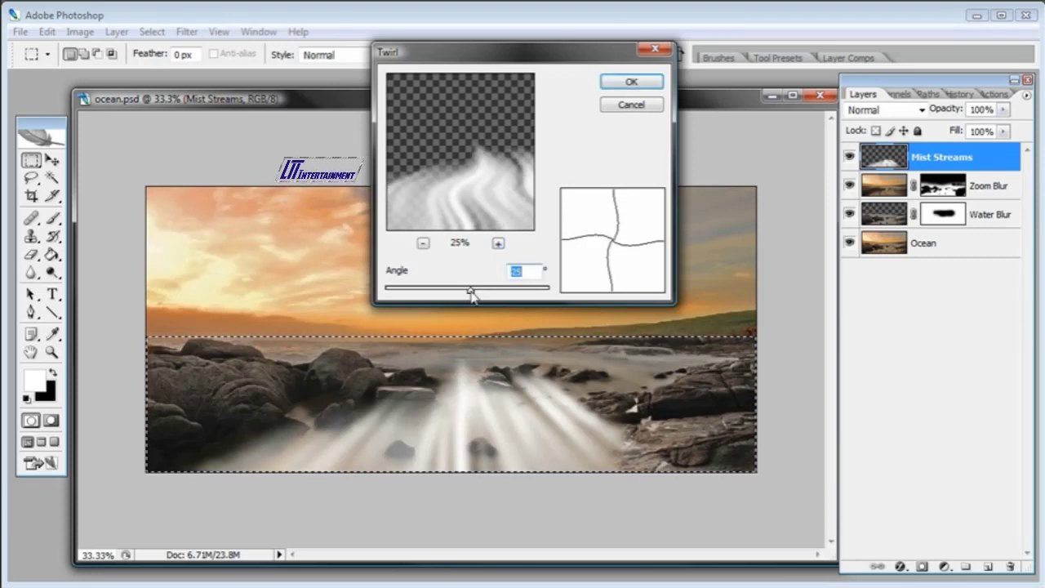
pyautogui.moveTo(471, 296); pyautogui.dragTo(471, 295)
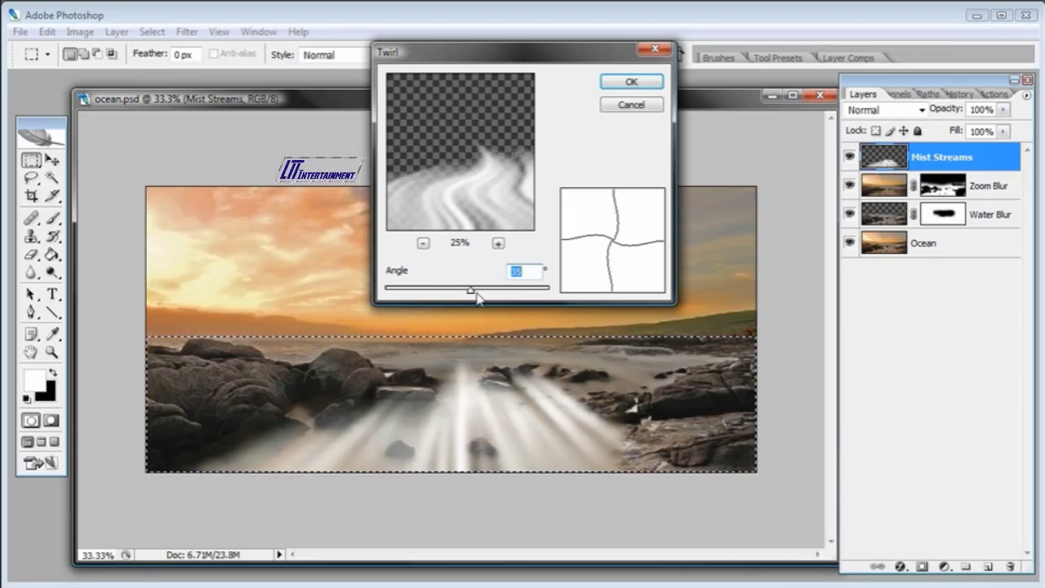
pyautogui.click(631, 81)
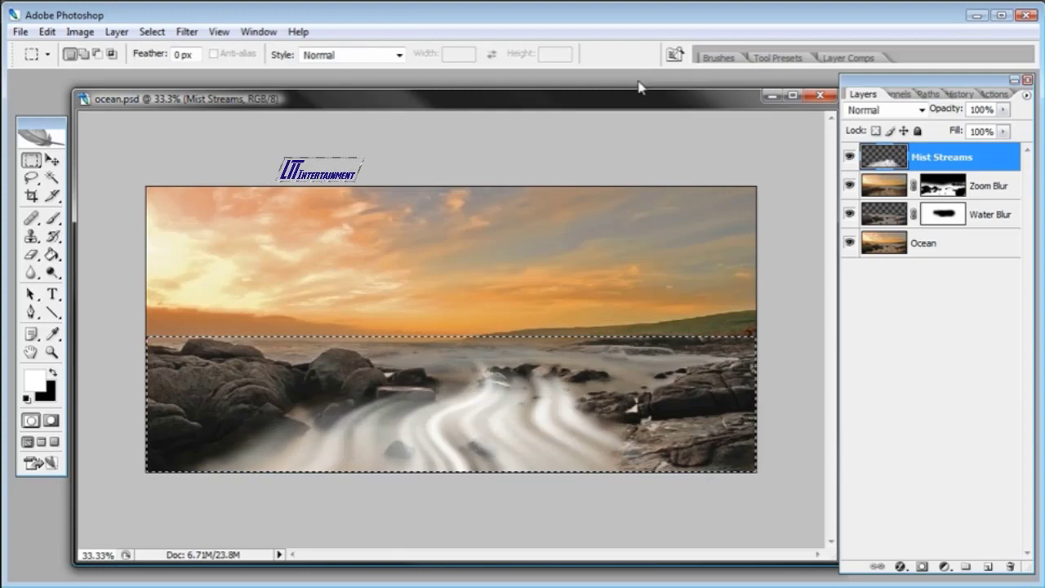
# Deselect and apply a Maximum filter with a radius of 9 pixels to the whole Mist Streams layer.
pyautogui.hotkey('ctrl', 'd')
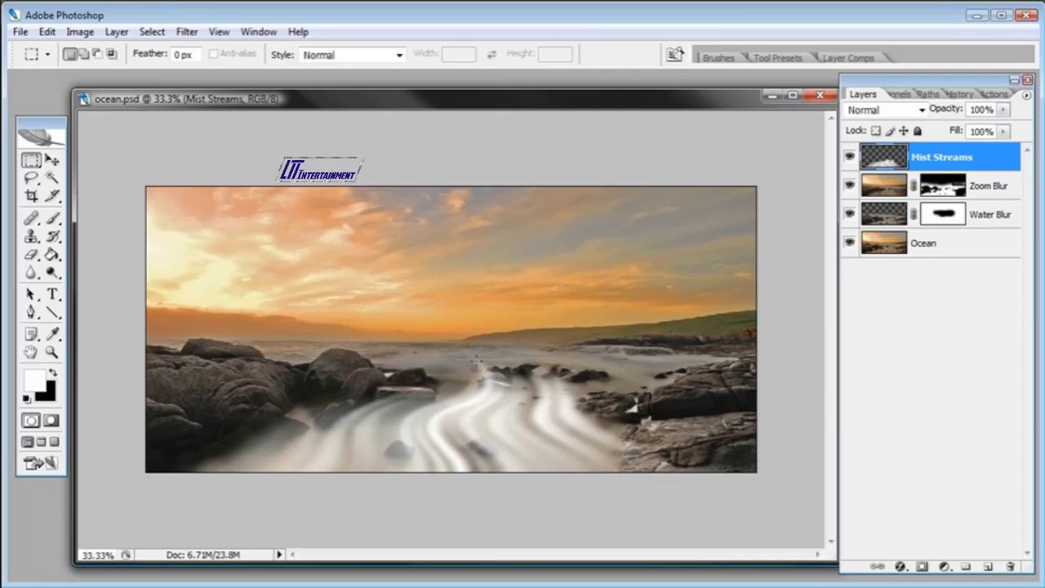
pyautogui.click(186, 31)
pyautogui.moveTo(216, 329)
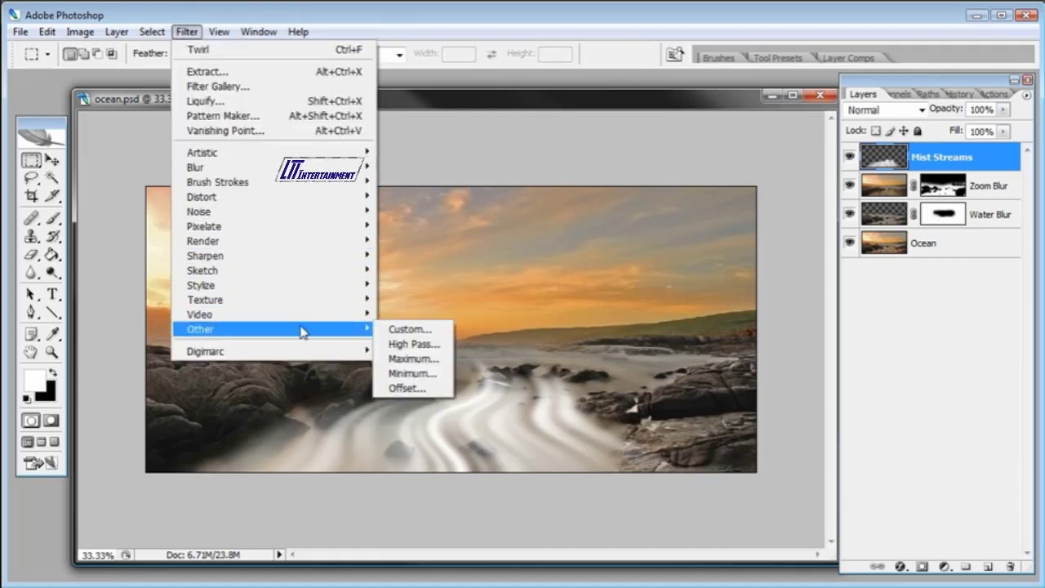
pyautogui.click(421, 365)
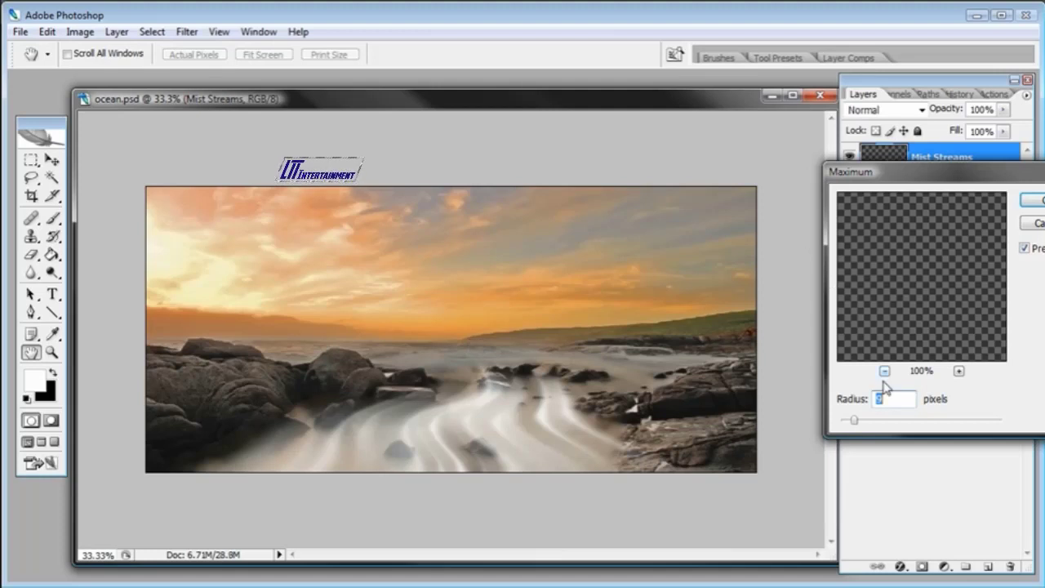
pyautogui.moveTo(866, 424); pyautogui.dragTo(857, 426)
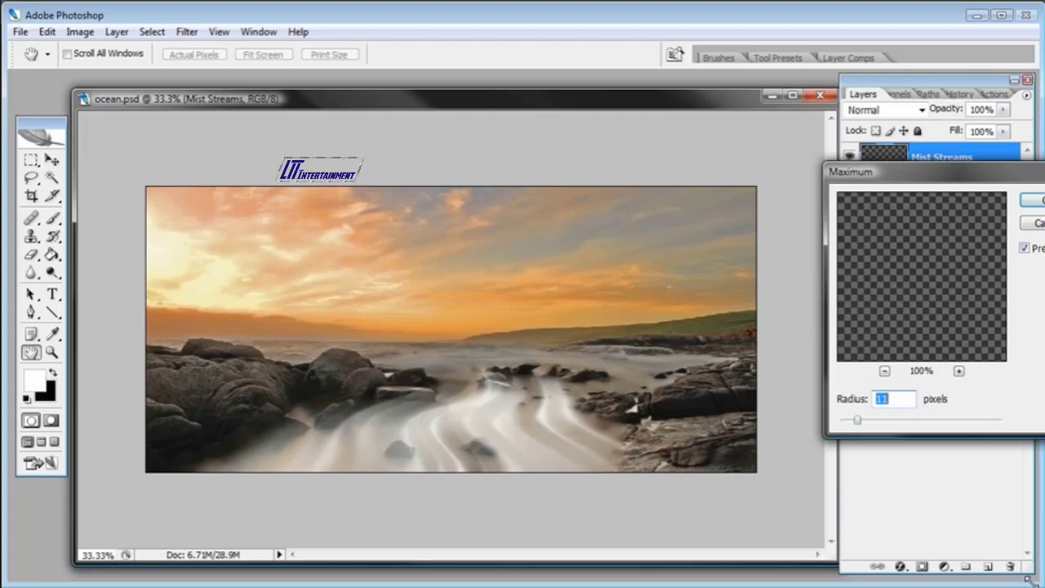
pyautogui.click(217, 31)
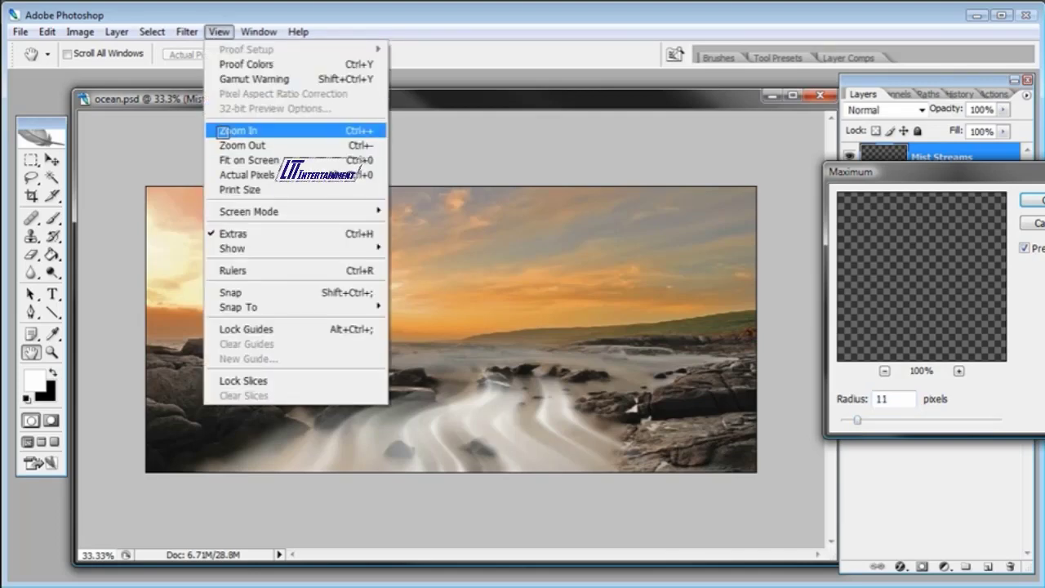
pyautogui.click(222, 131)
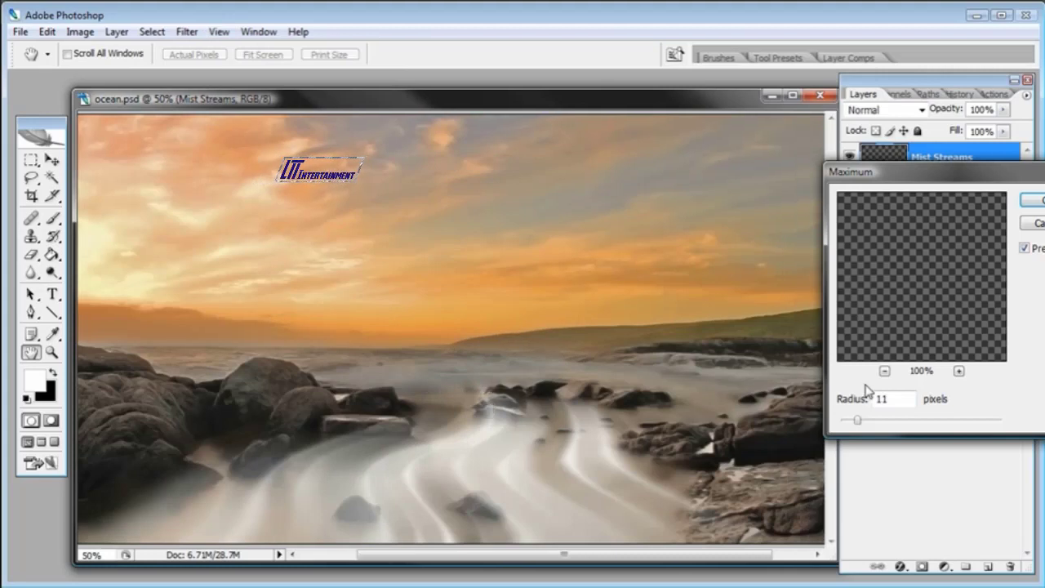
pyautogui.moveTo(857, 420); pyautogui.dragTo(841, 422)
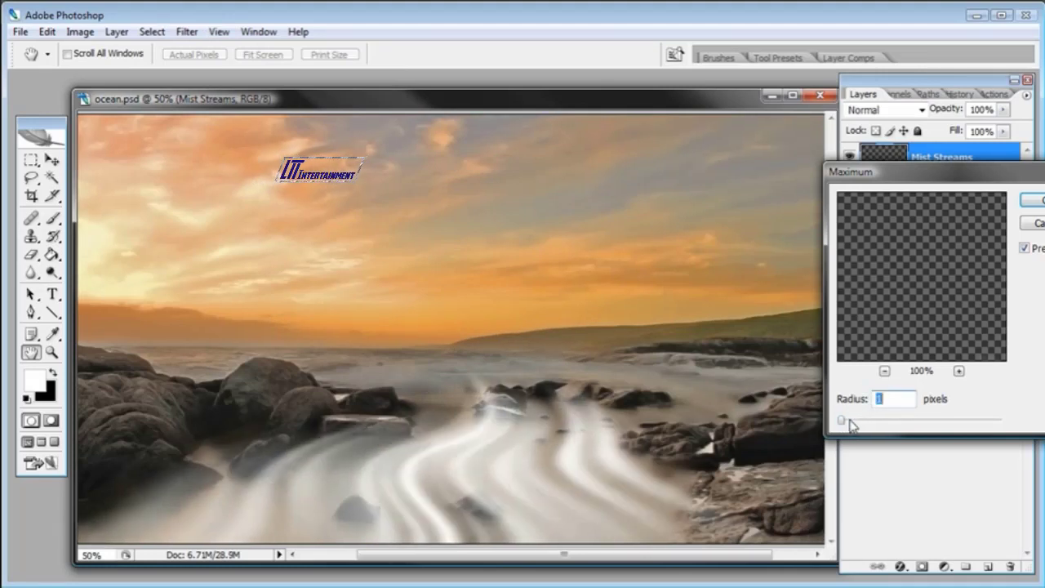
pyautogui.click(1024, 248)
pyautogui.click(1025, 248)
pyautogui.moveTo(847, 422); pyautogui.dragTo(854, 421)
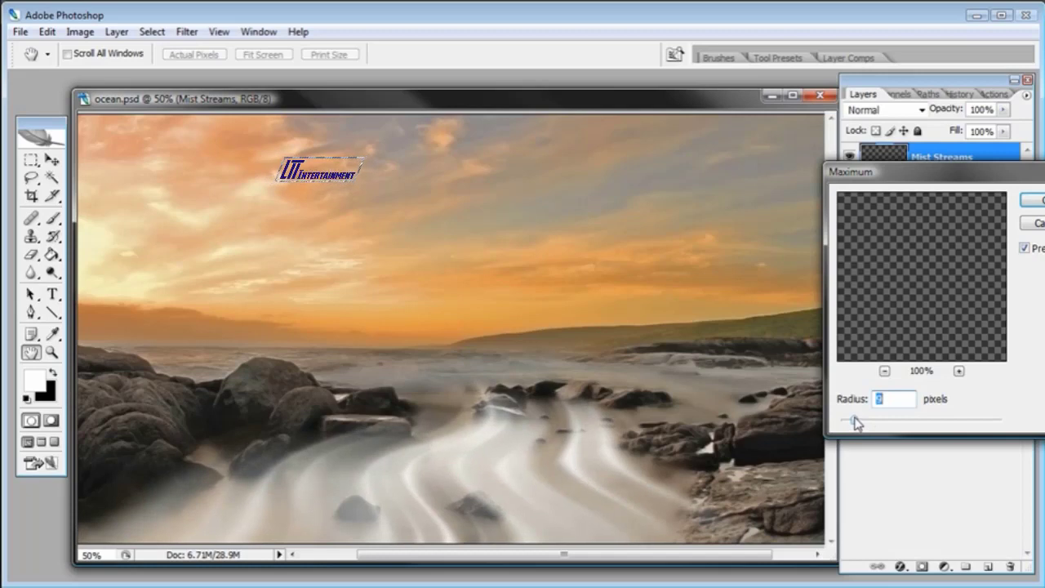
pyautogui.click(1033, 200)
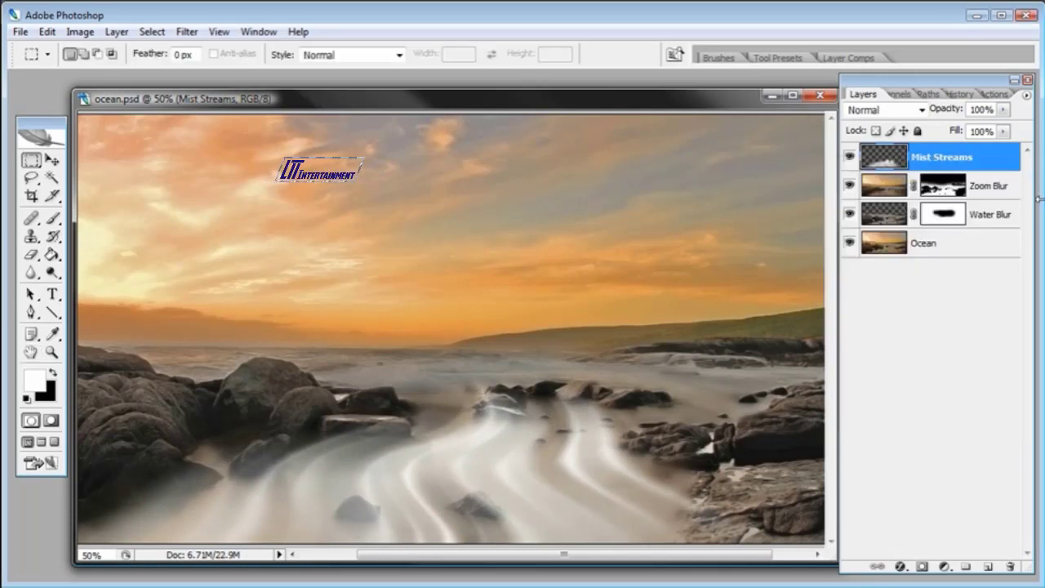
# Add a mask to the Mist Streams layer and paint it black with a soft 165 px brush over the small mid-water rocks.
pyautogui.click(922, 566)
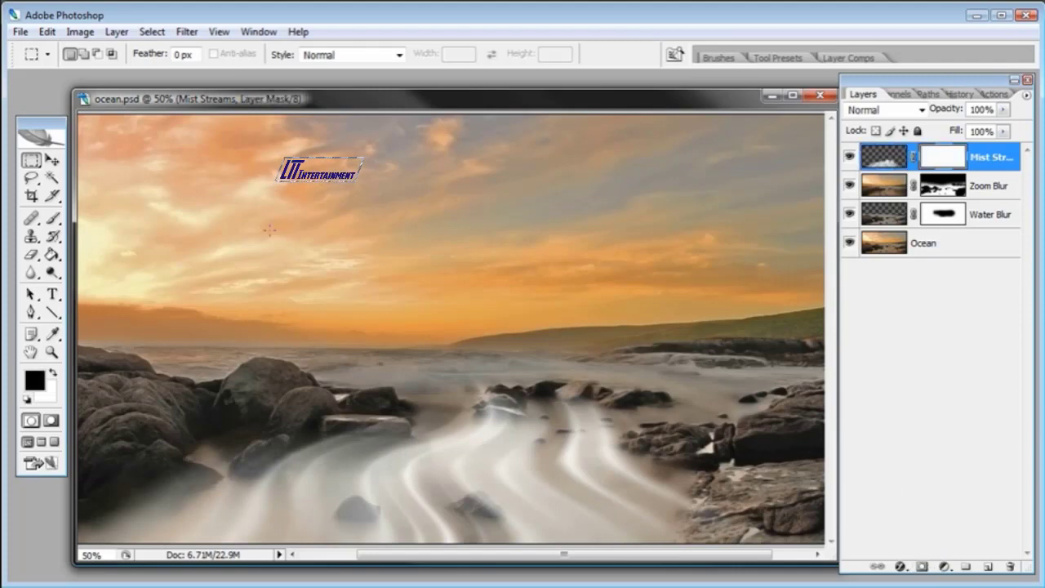
pyautogui.click(52, 218)
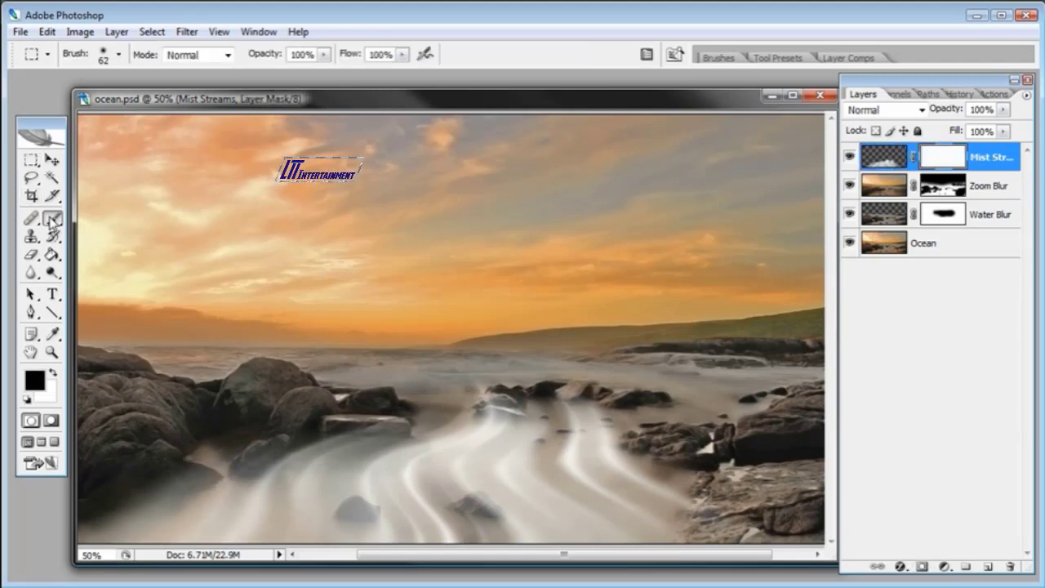
pyautogui.rightClick(543, 308)
pyautogui.moveTo(625, 346)
pyautogui.mouseDown()
pyautogui.moveTo(694, 354)
pyautogui.moveTo(669, 345)
pyautogui.mouseUp()
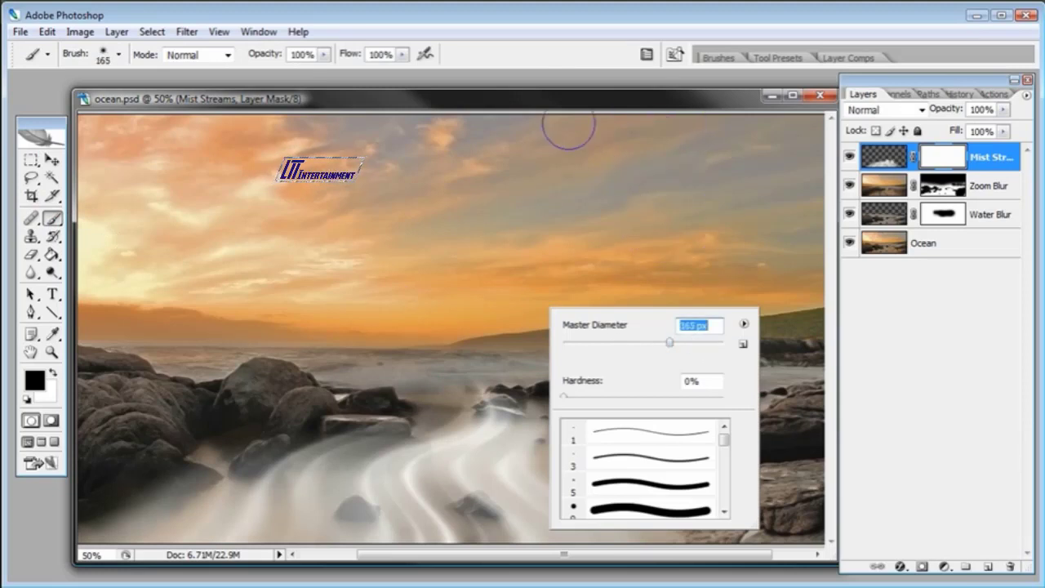
pyautogui.click(567, 105)
pyautogui.moveTo(560, 350)
pyautogui.mouseDown()
pyautogui.moveTo(553, 375)
pyautogui.moveTo(490, 390)
pyautogui.moveTo(552, 377)
pyautogui.moveTo(585, 390)
pyautogui.mouseUp()
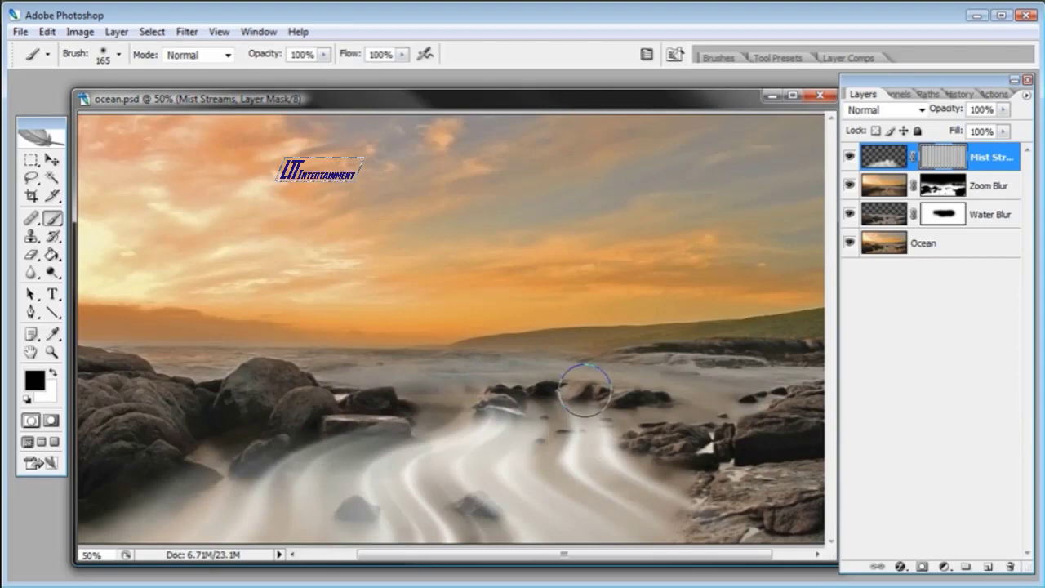
# Lower the Mist Streams layer's opacity to 67%.
pyautogui.click(891, 163)
pyautogui.click(1006, 109)
pyautogui.moveTo(1002, 127); pyautogui.dragTo(978, 133)
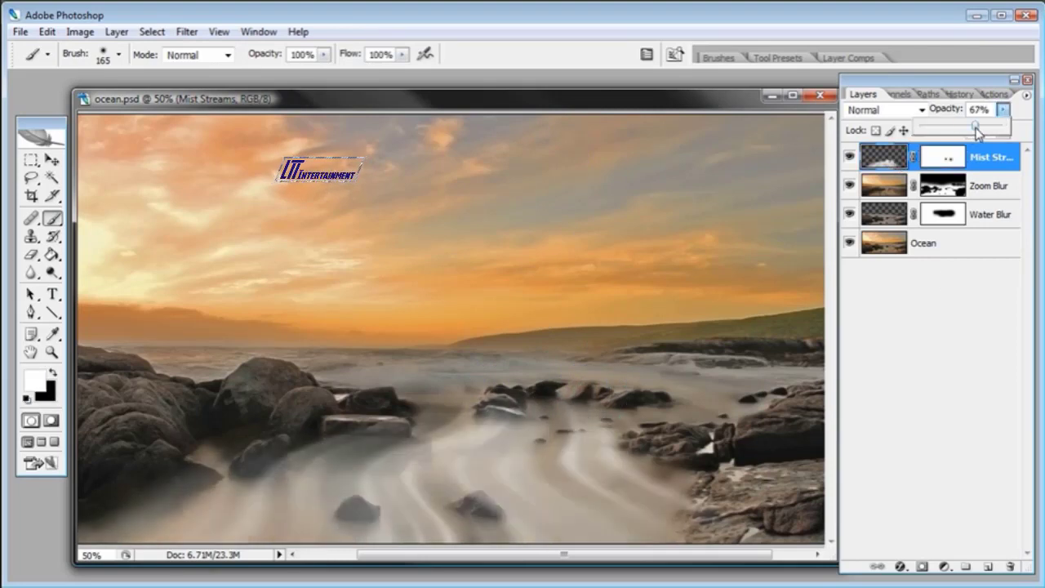
pyautogui.click(578, 369)
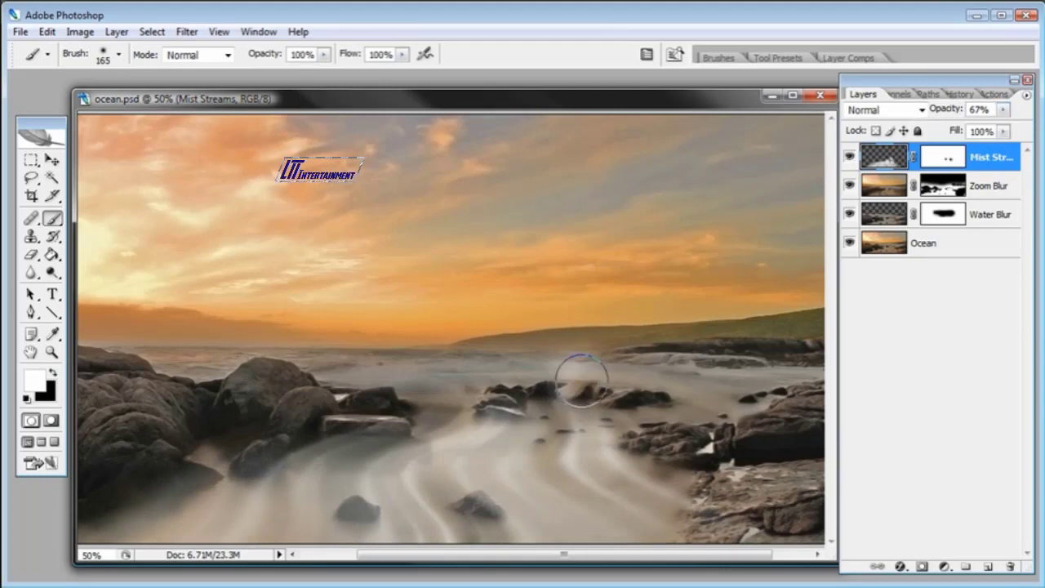
# Paint black on the Mist Streams mask over the mid-water rocks, the left boulders and the edge of the right-hand rocks.
pyautogui.click(943, 156)
pyautogui.press('x')
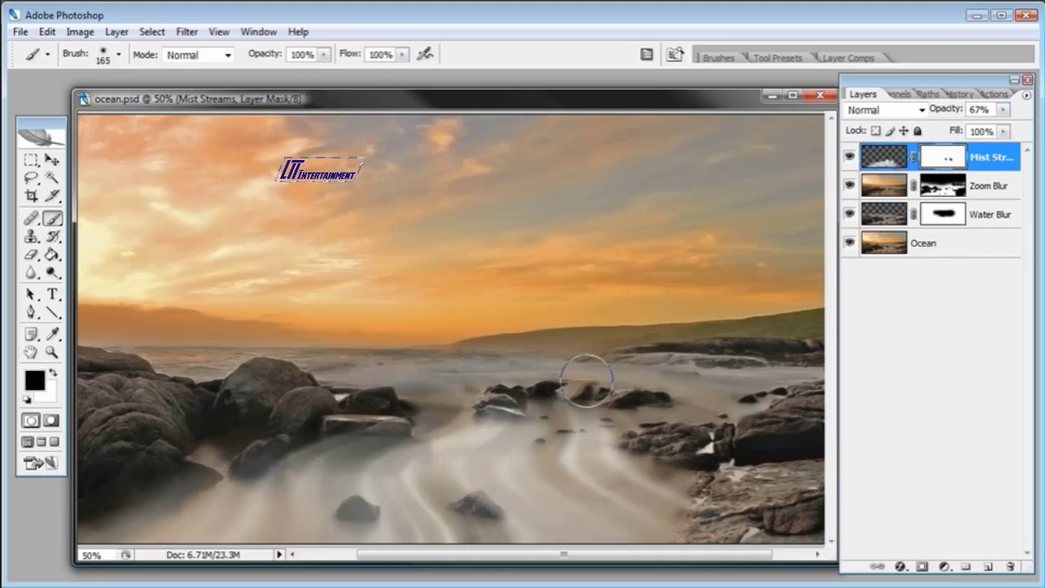
pyautogui.moveTo(563, 380); pyautogui.dragTo(489, 373)
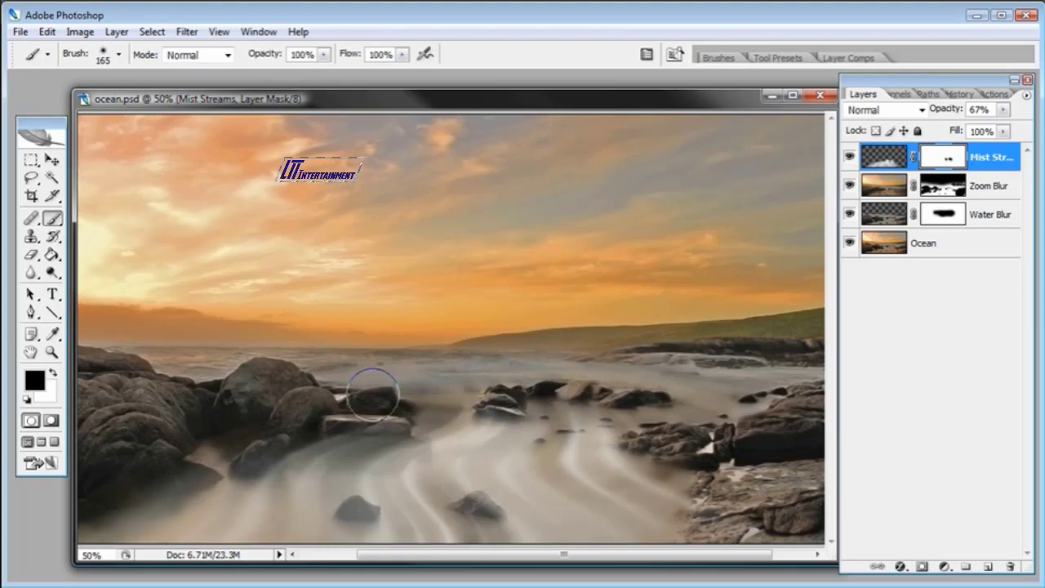
pyautogui.moveTo(334, 416); pyautogui.dragTo(256, 432)
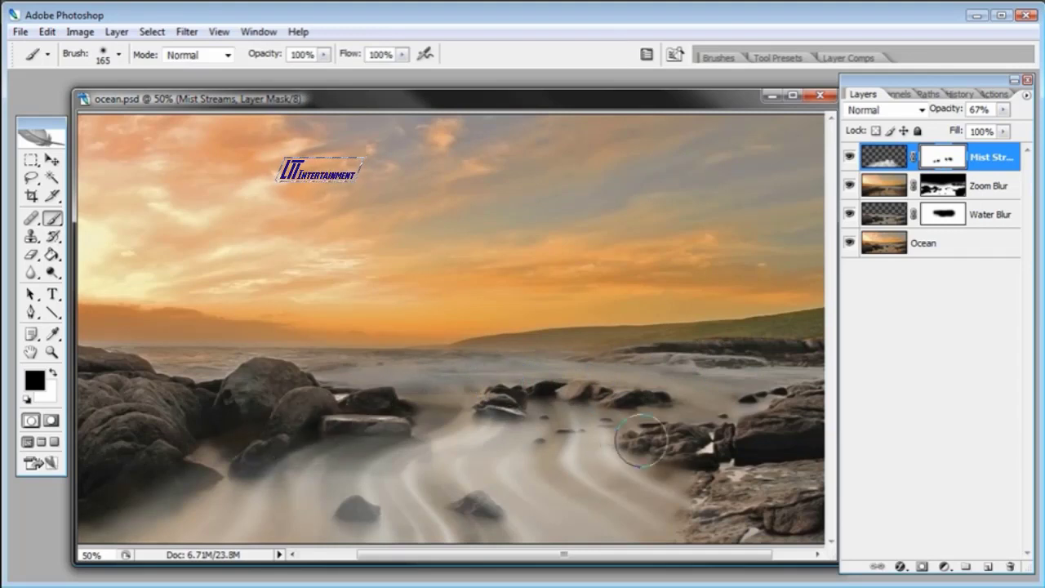
pyautogui.moveTo(614, 441); pyautogui.dragTo(661, 441)
# Try a Mist Streams opacity of 63%, and undo the white strokes painted on the layer over the right-hand rocks.
pyautogui.click(885, 157)
pyautogui.press('x')
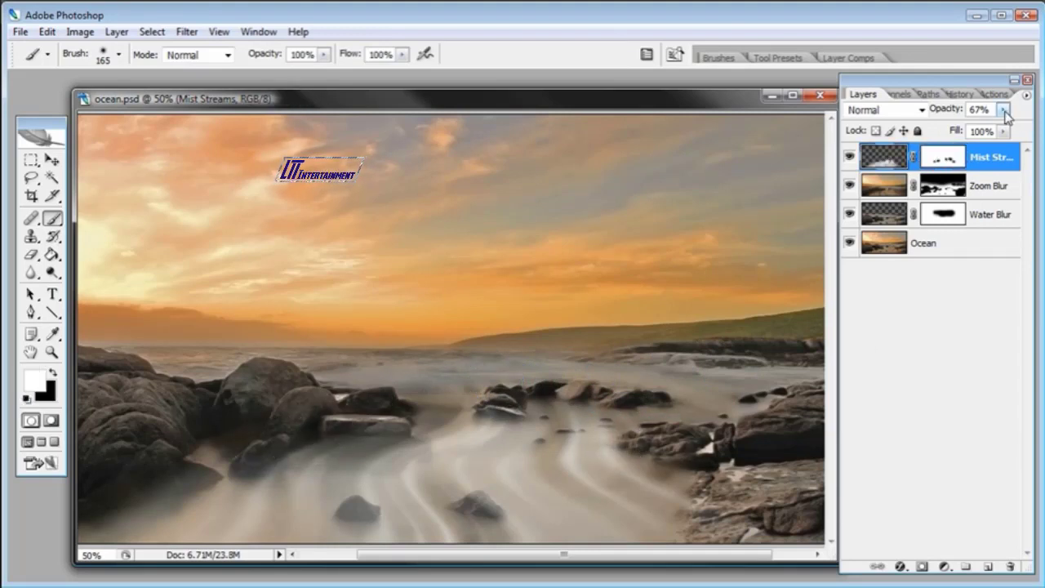
pyautogui.click(1002, 110)
pyautogui.moveTo(998, 126)
pyautogui.mouseDown()
pyautogui.moveTo(985, 127)
pyautogui.moveTo(995, 129)
pyautogui.mouseUp()
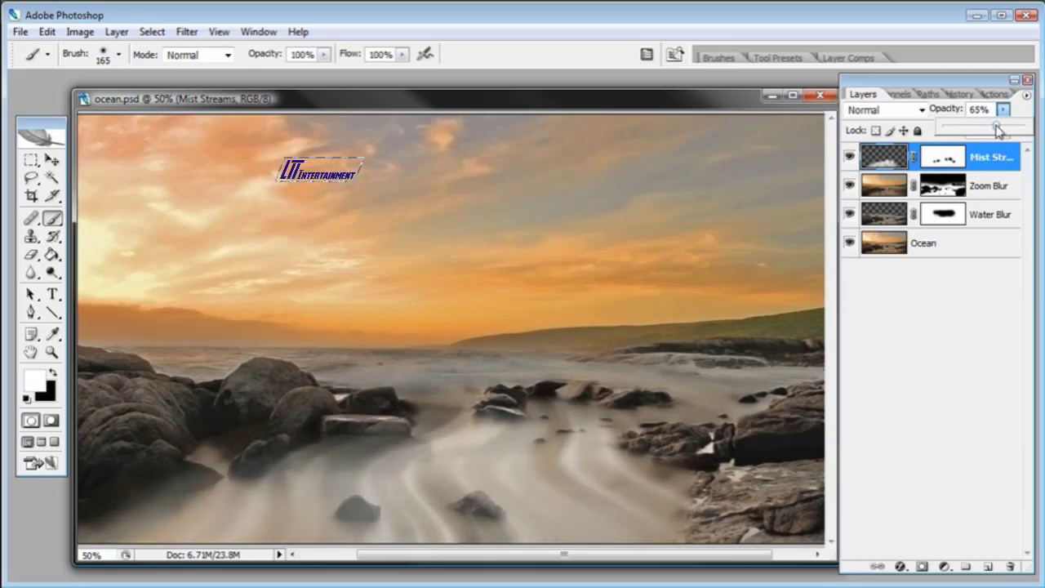
pyautogui.moveTo(680, 424)
pyautogui.mouseDown()
pyautogui.moveTo(705, 432)
pyautogui.moveTo(736, 469)
pyautogui.moveTo(706, 503)
pyautogui.moveTo(725, 477)
pyautogui.mouseUp()
pyautogui.hotkey('ctrl', 'alt', 'z')
pyautogui.hotkey('ctrl', 'alt', 'z')
pyautogui.hotkey('ctrl', 'alt', 'z')
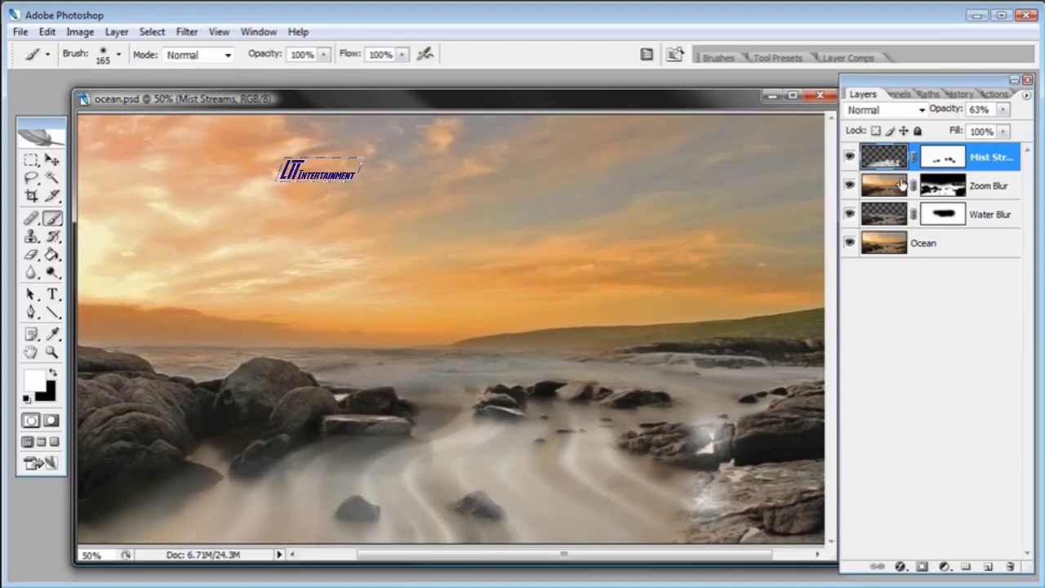
# Paint black on the Mist Streams mask to clear the mist from the rocks along the right shore.
pyautogui.click(943, 161)
pyautogui.press('x')
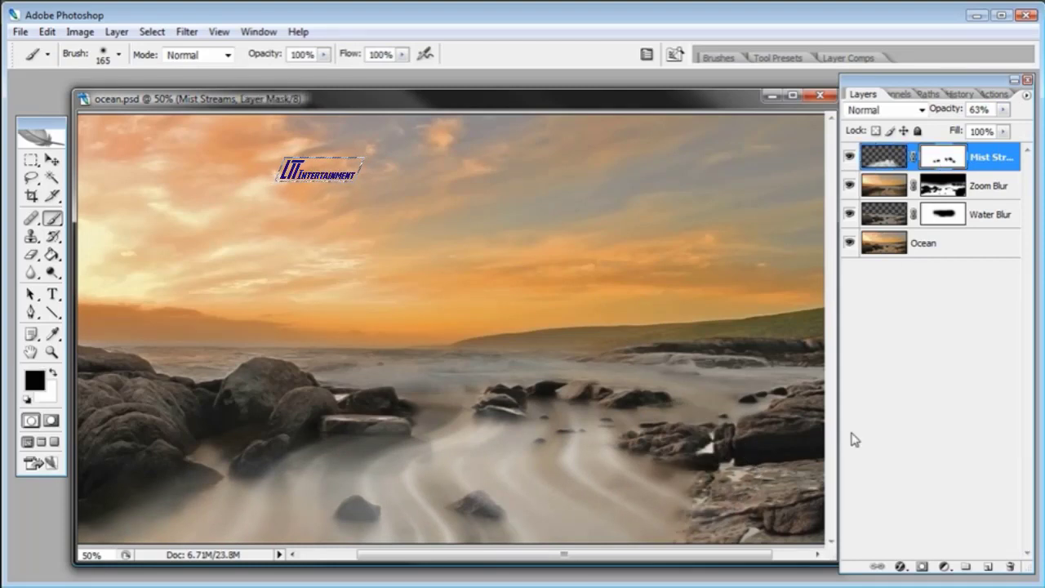
pyautogui.moveTo(690, 516)
pyautogui.mouseDown()
pyautogui.moveTo(741, 486)
pyautogui.moveTo(692, 480)
pyautogui.moveTo(692, 466)
pyautogui.moveTo(700, 512)
pyautogui.moveTo(694, 480)
pyautogui.moveTo(688, 533)
pyautogui.moveTo(708, 520)
pyautogui.moveTo(722, 475)
pyautogui.moveTo(673, 445)
pyautogui.mouseUp()
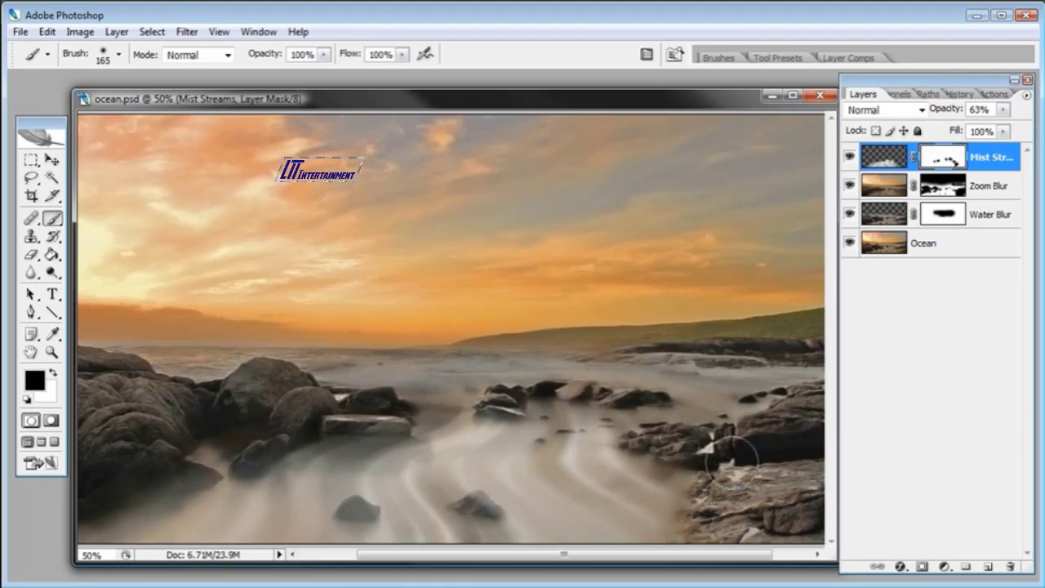
pyautogui.moveTo(390, 559); pyautogui.dragTo(319, 555)
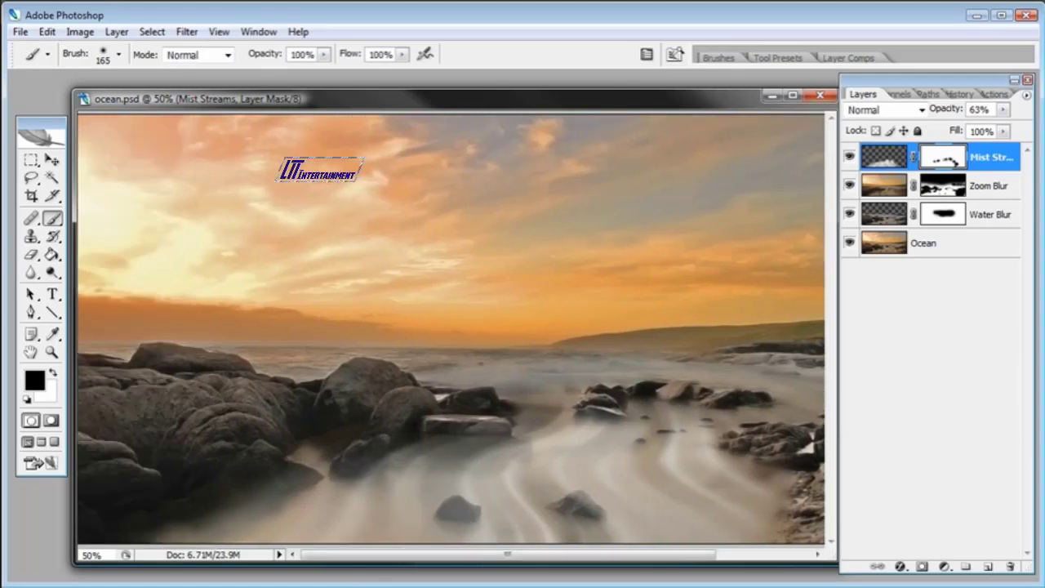
# Set the Mist Streams layer's opacity to 47%, comparing the image with the layer hidden and shown.
pyautogui.hotkey('ctrl', '-')
pyautogui.click(884, 156)
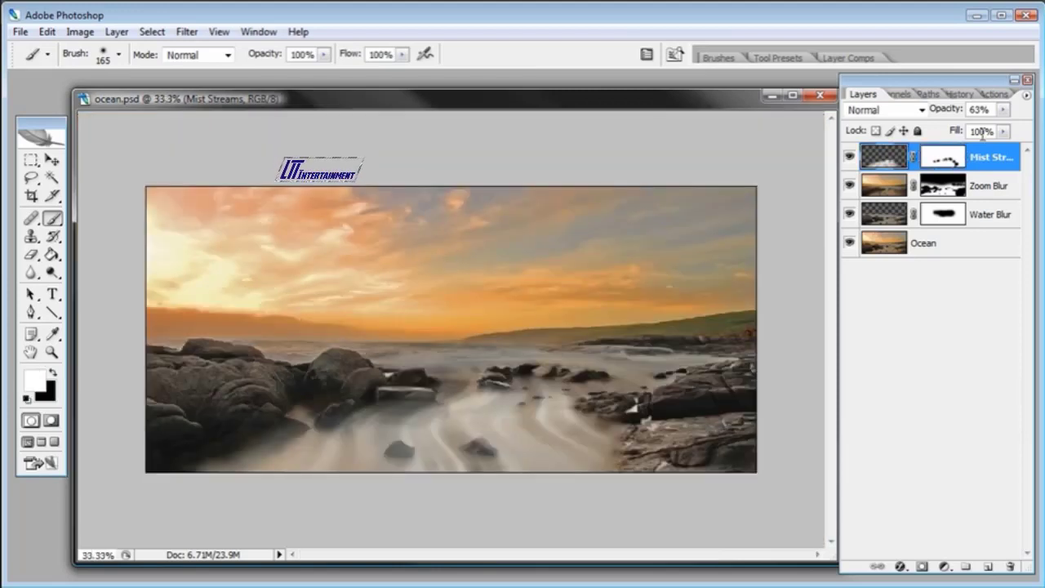
pyautogui.click(1002, 109)
pyautogui.moveTo(991, 128); pyautogui.dragTo(984, 127)
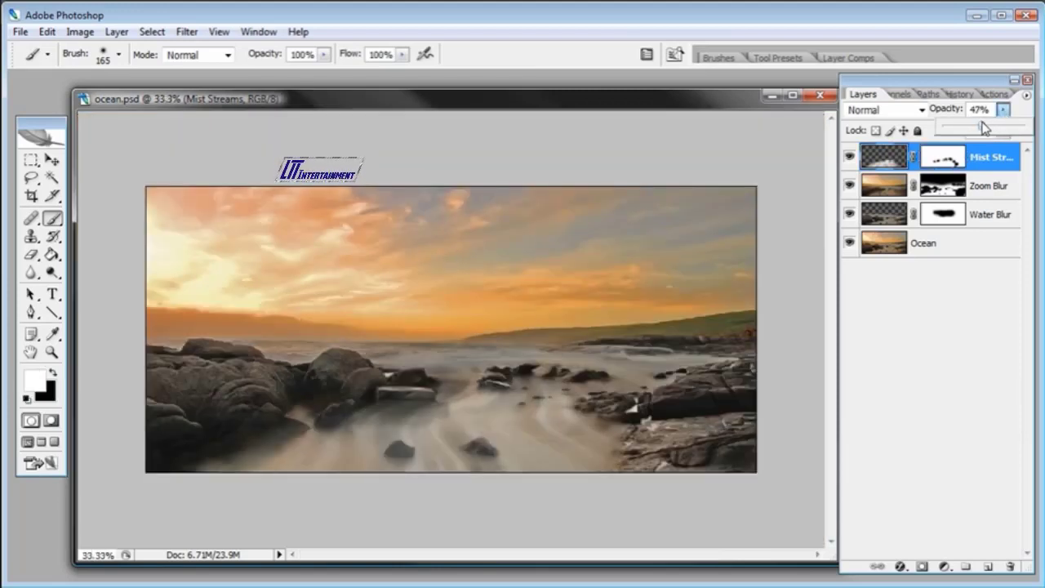
pyautogui.click(850, 157)
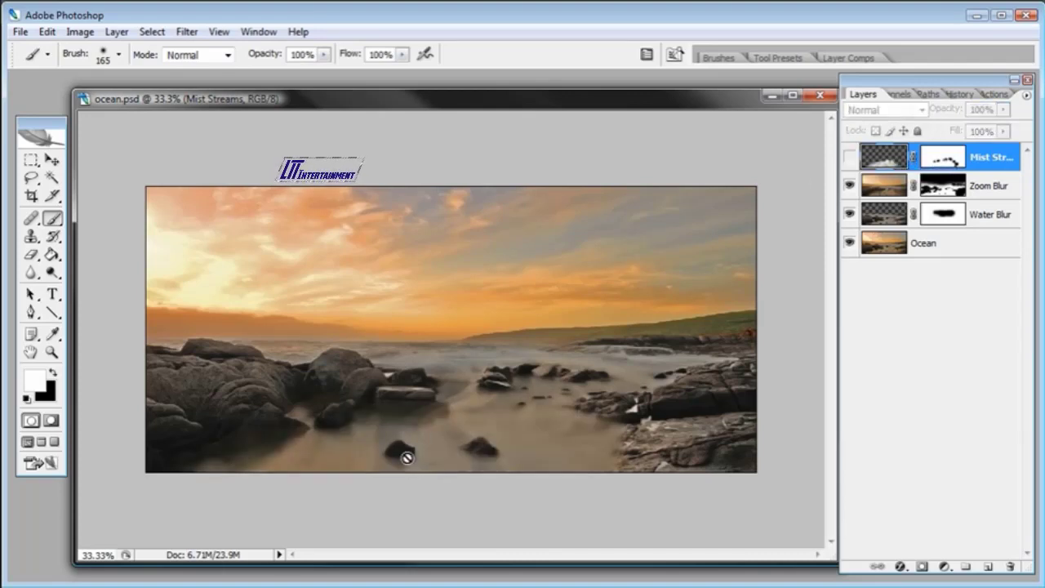
pyautogui.click(849, 157)
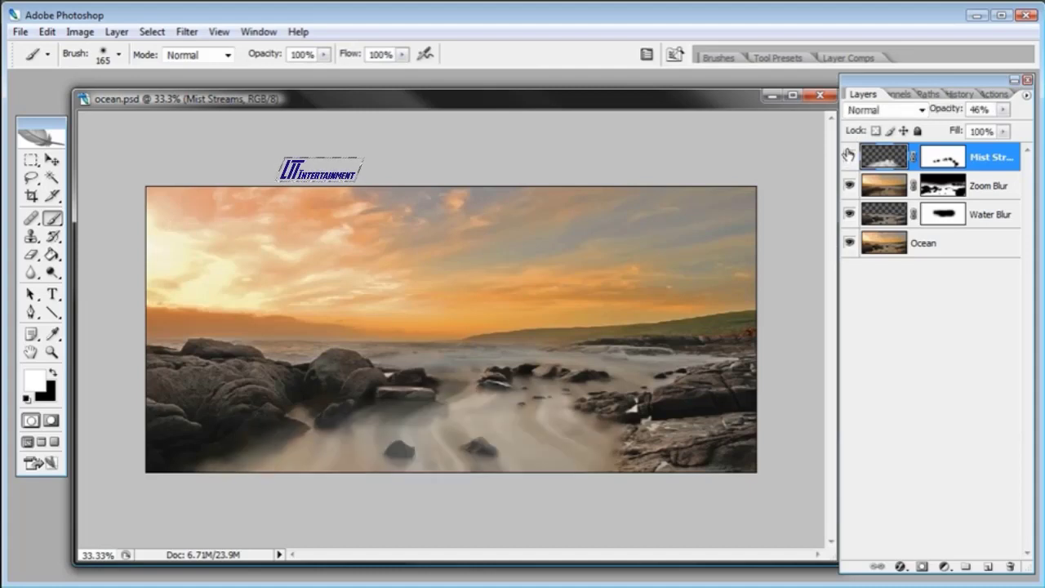
pyautogui.click(1003, 109)
pyautogui.moveTo(987, 123); pyautogui.dragTo(976, 128)
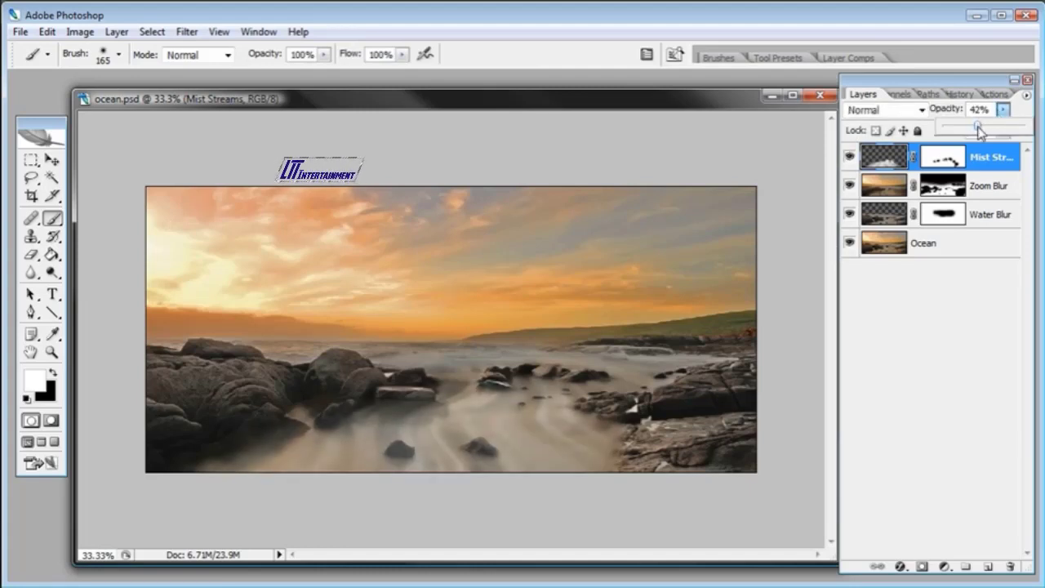
pyautogui.moveTo(982, 131); pyautogui.dragTo(985, 133)
pyautogui.press('Return')
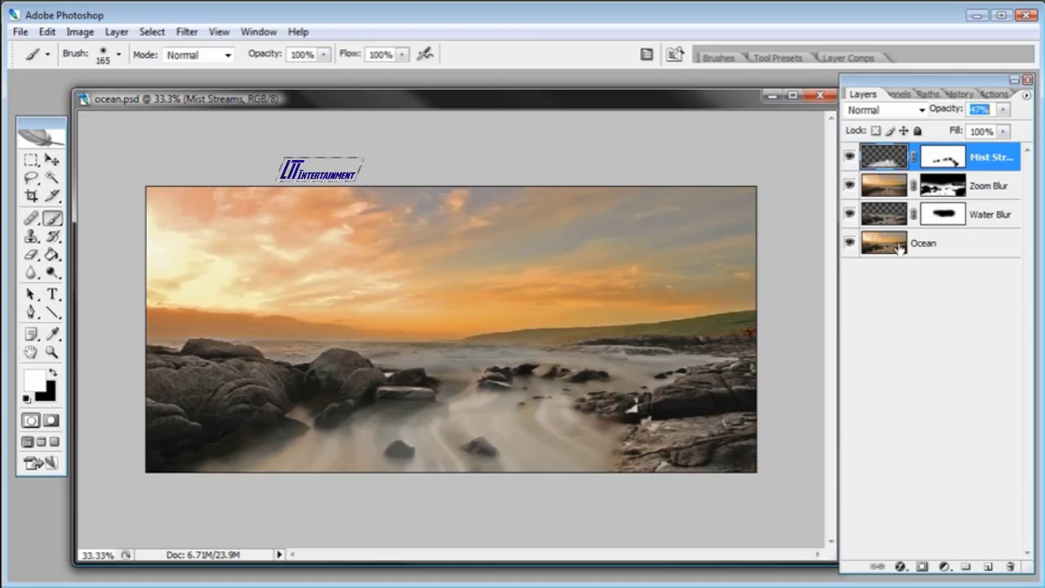
# Duplicate the Ocean layer and rename the copy Background.
pyautogui.click(899, 248)
pyautogui.click(31, 160)
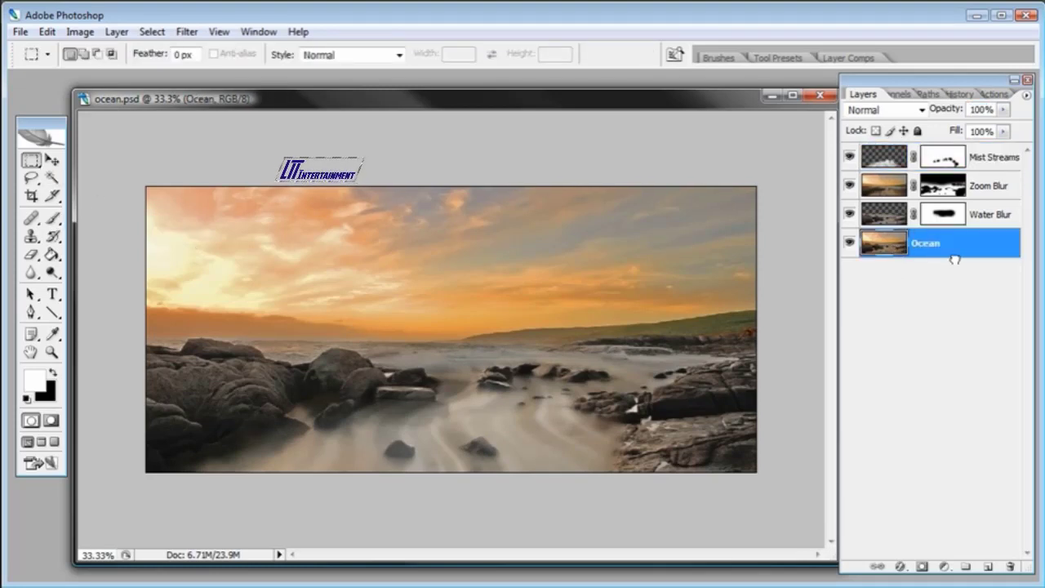
pyautogui.moveTo(986, 565); pyautogui.dragTo(987, 565)
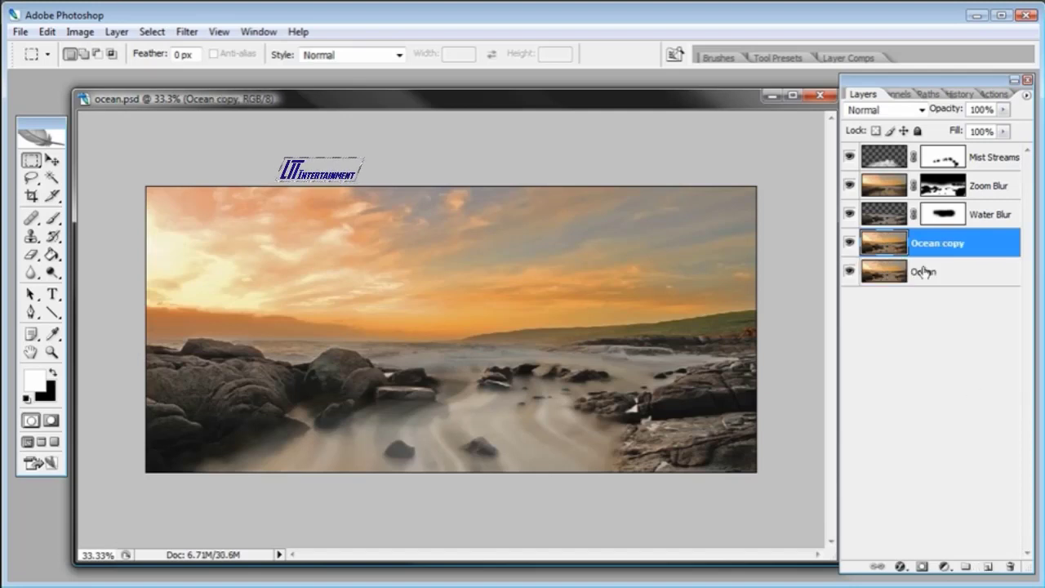
pyautogui.doubleClick(946, 244)
pyautogui.write('Back')
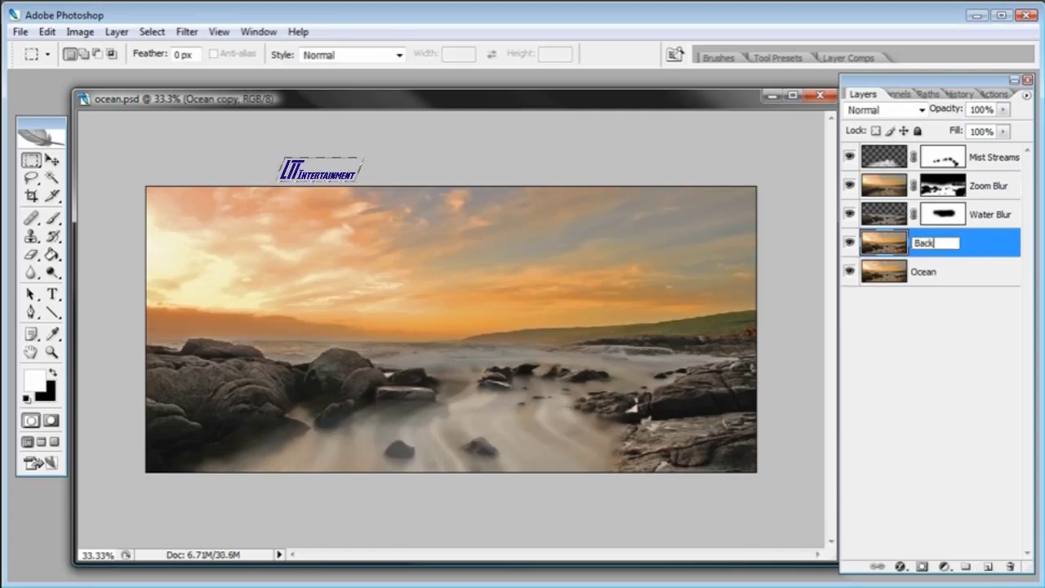
pyautogui.write('ground')
pyautogui.press('Return')
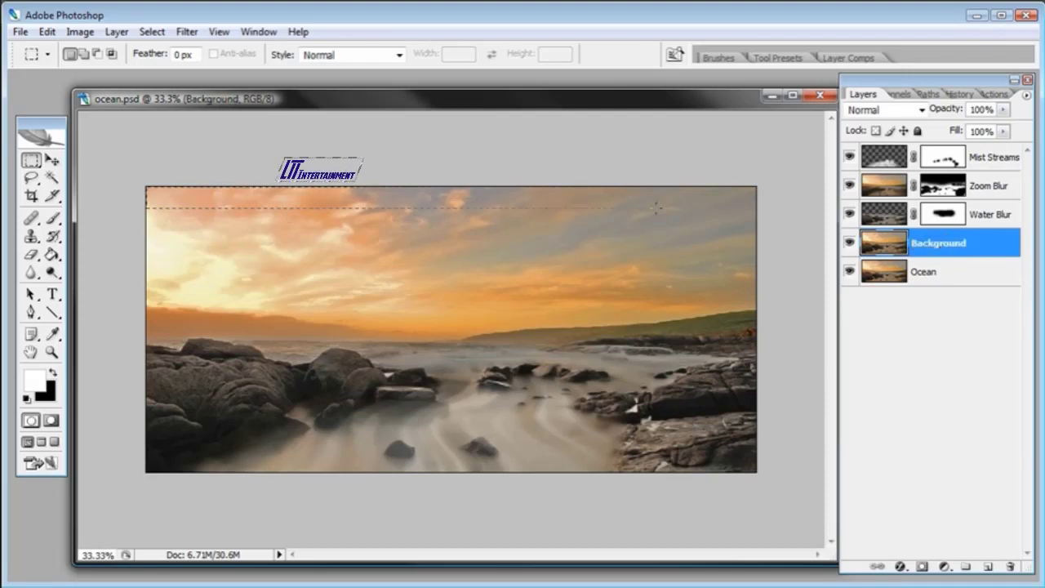
# Select the sky down to the horizon on the Background layer, flip it horizontally, and deselect.
pyautogui.moveTo(655, 208); pyautogui.dragTo(806, 338)
pyautogui.moveTo(806, 336); pyautogui.dragTo(805, 340)
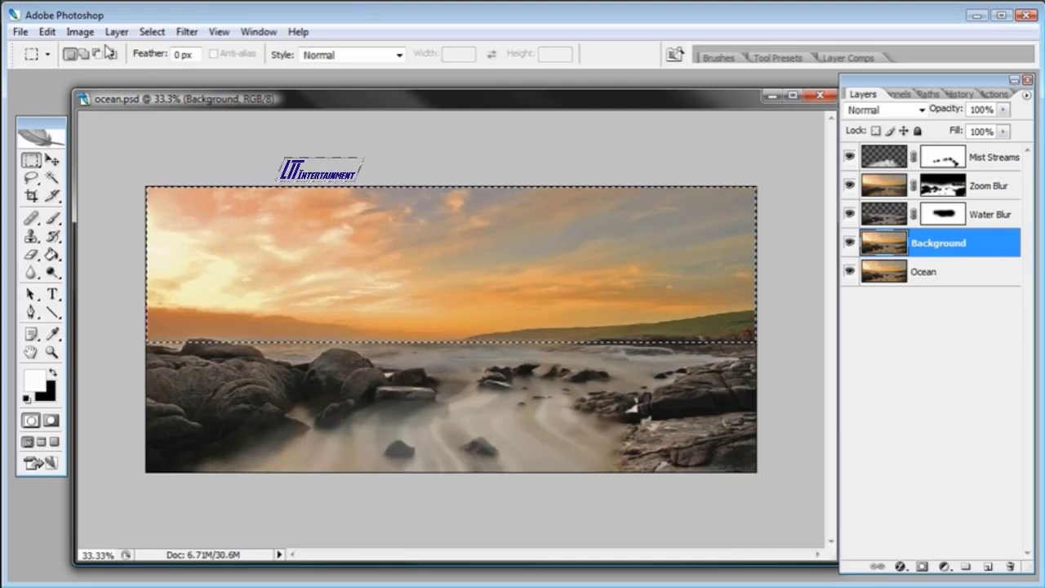
pyautogui.click(79, 33)
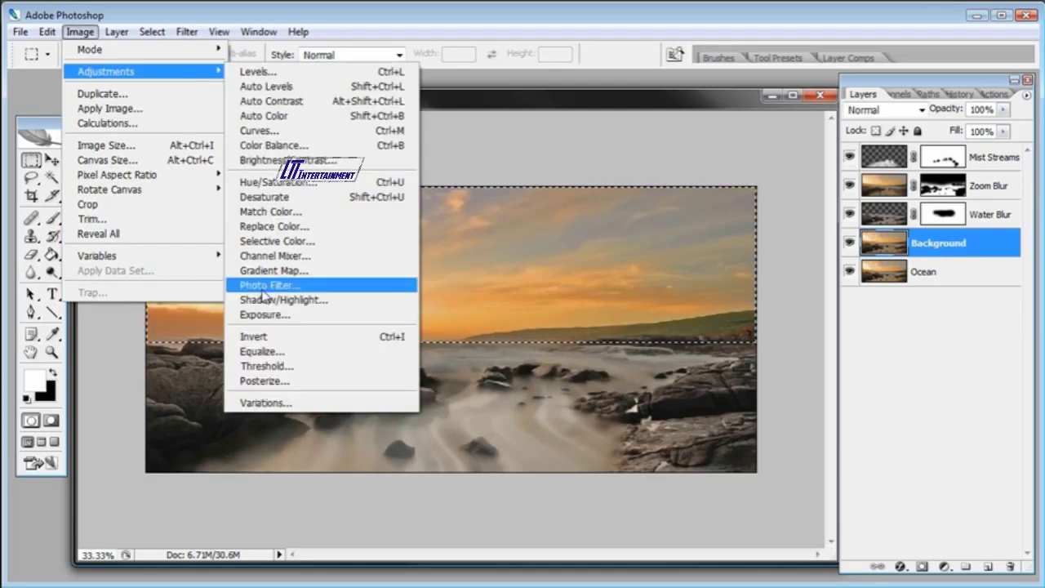
pyautogui.moveTo(47, 32)
pyautogui.moveTo(146, 307)
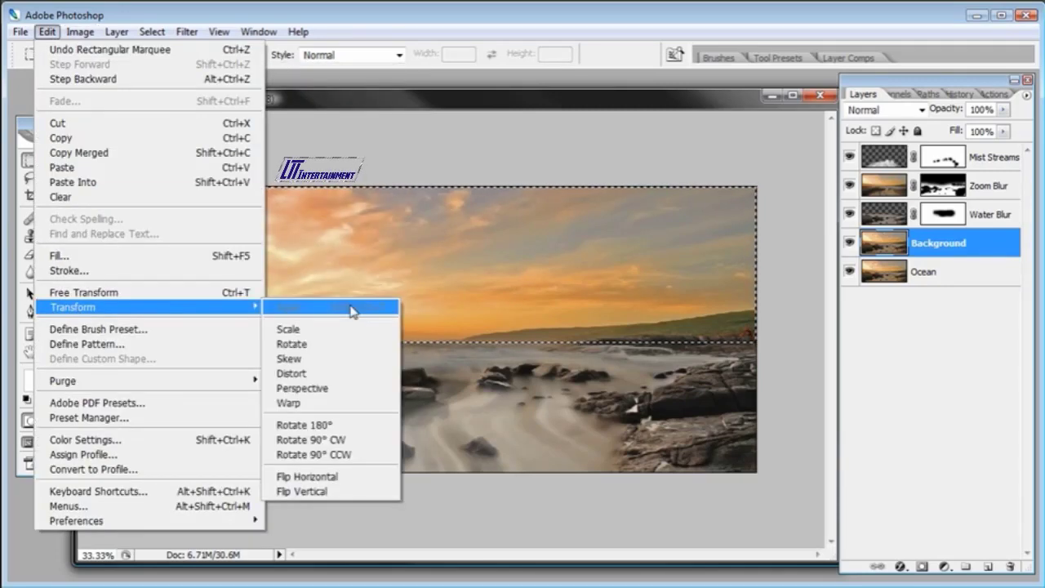
pyautogui.click(343, 476)
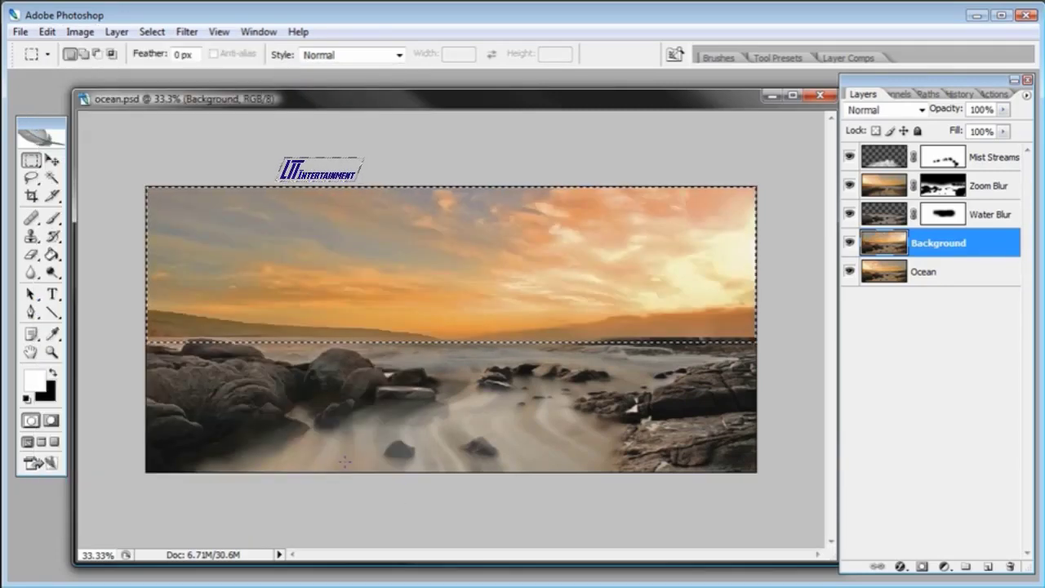
pyautogui.hotkey('ctrl', 'd')
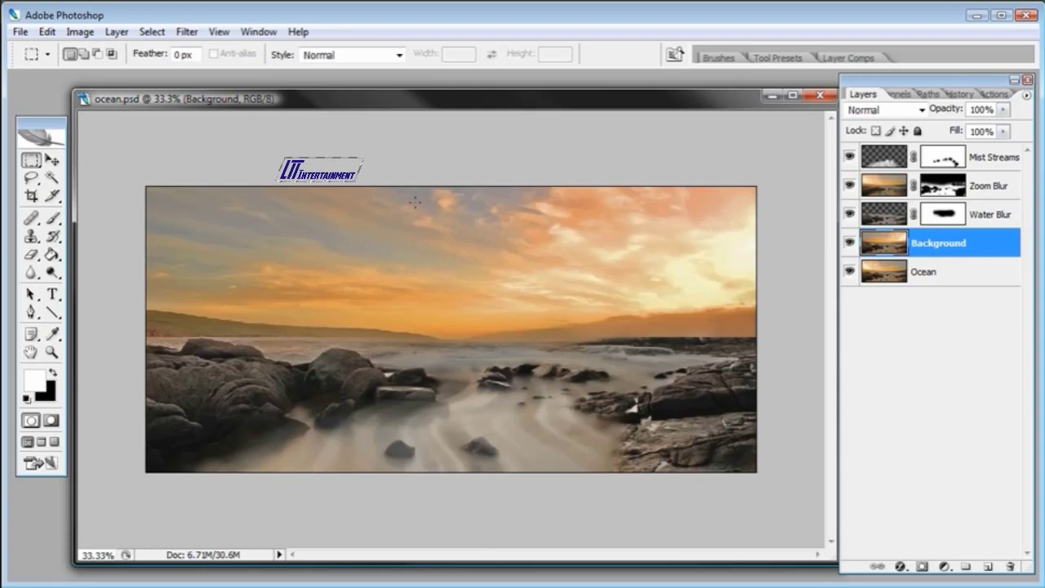
# Copy the blue Layer 4 and green Layer 6 from the finished document into ocean.psd, above the Mist Streams layer.
pyautogui.click(875, 158)
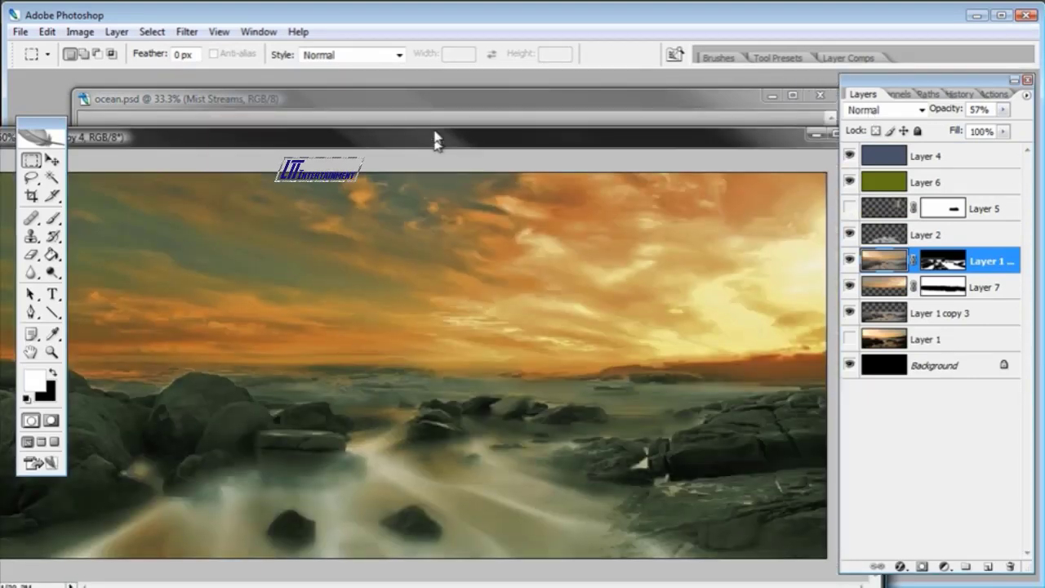
pyautogui.moveTo(436, 133); pyautogui.dragTo(437, 81)
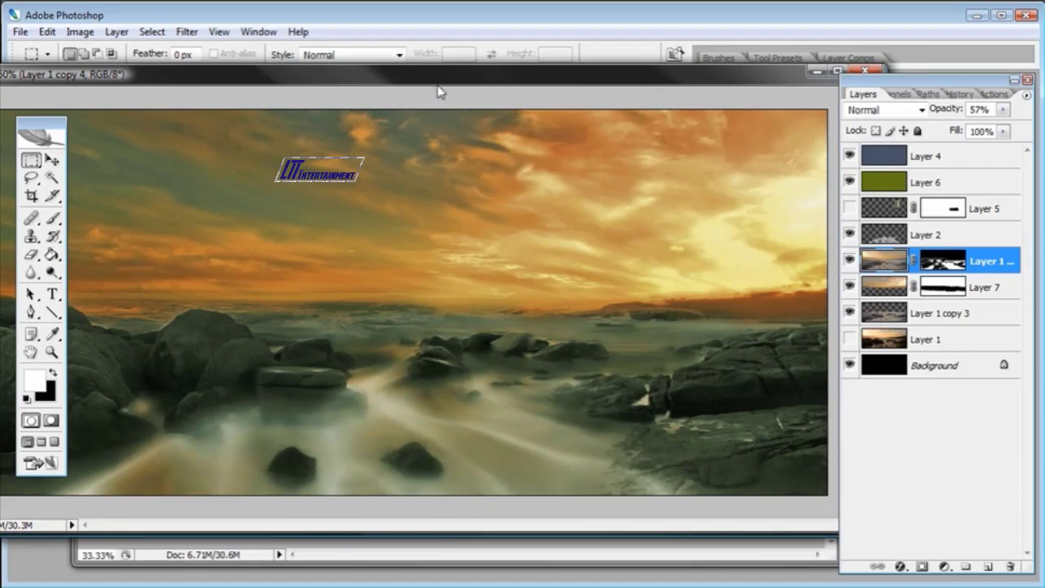
pyautogui.moveTo(613, 81); pyautogui.dragTo(618, 104)
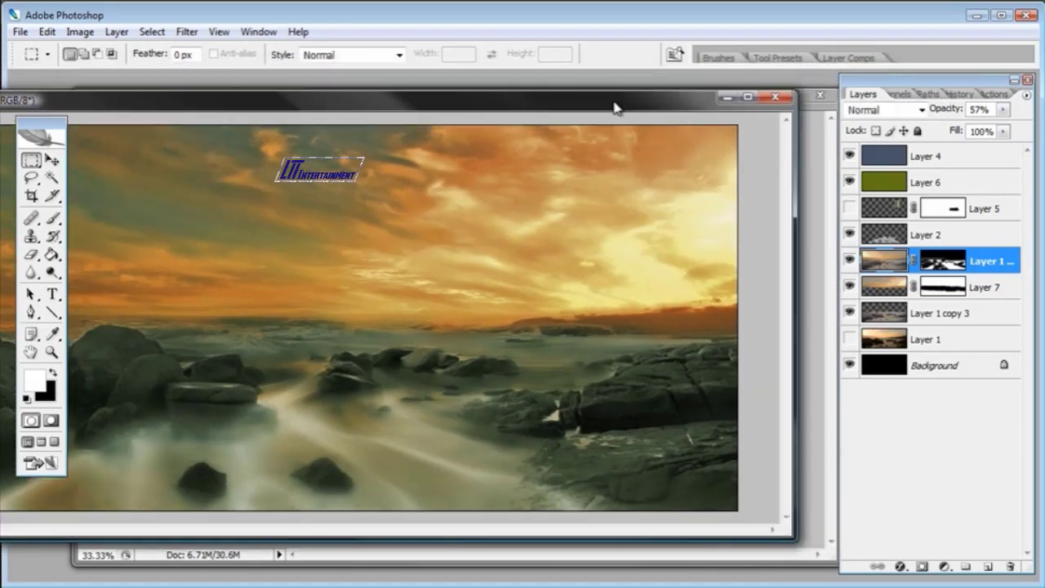
pyautogui.click(939, 156)
pyautogui.click(926, 185)
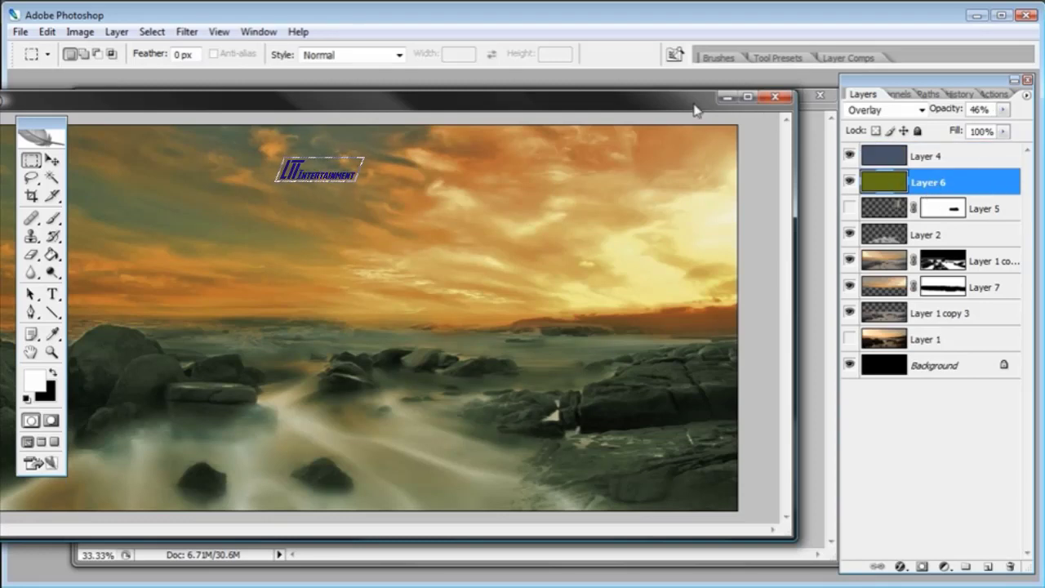
pyautogui.moveTo(693, 109); pyautogui.dragTo(571, 108)
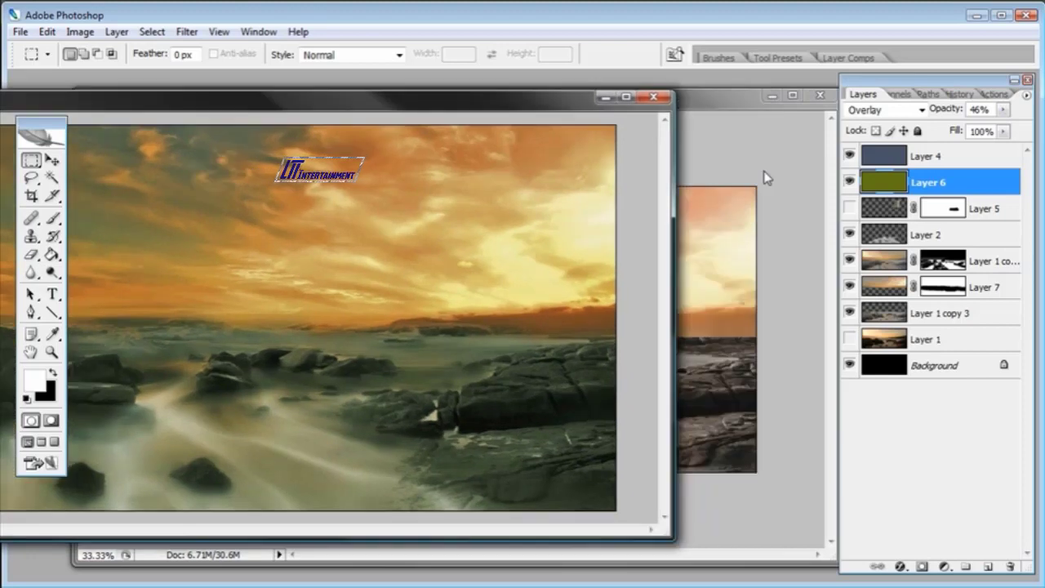
pyautogui.keyDown('shift'); pyautogui.click(941, 157); pyautogui.keyUp('shift')
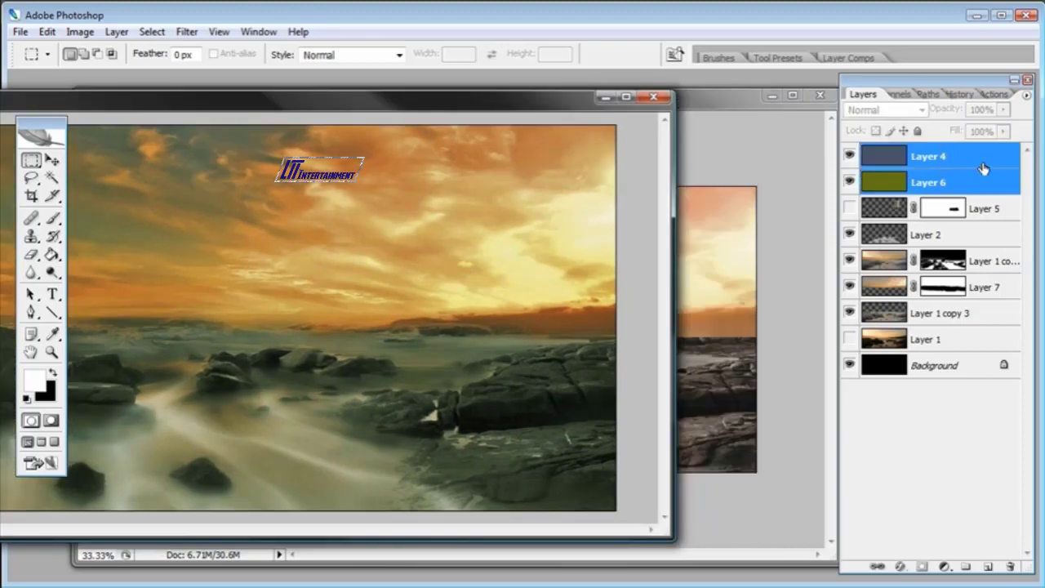
pyautogui.click(52, 160)
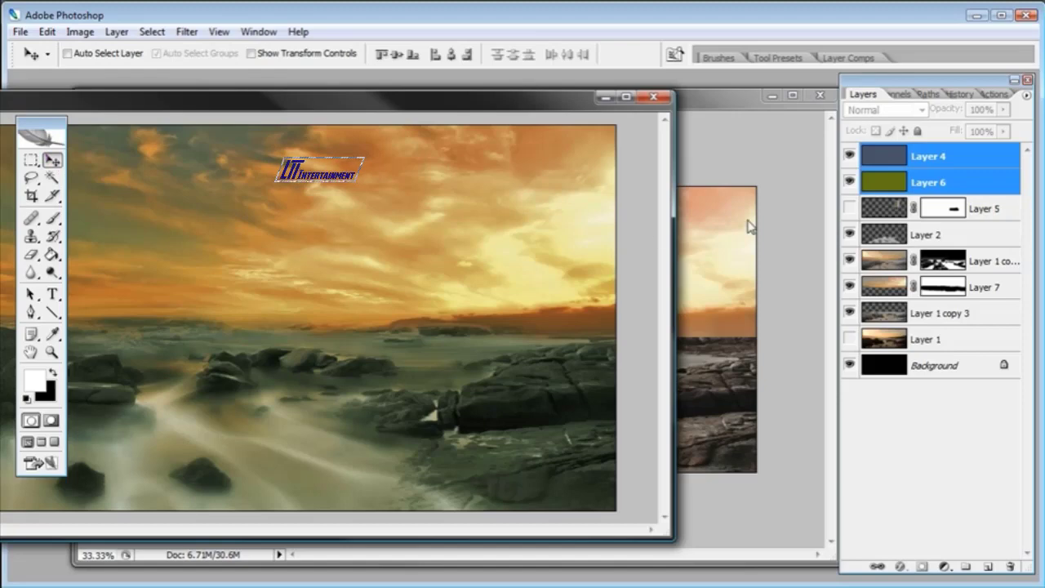
pyautogui.moveTo(539, 263); pyautogui.dragTo(698, 269)
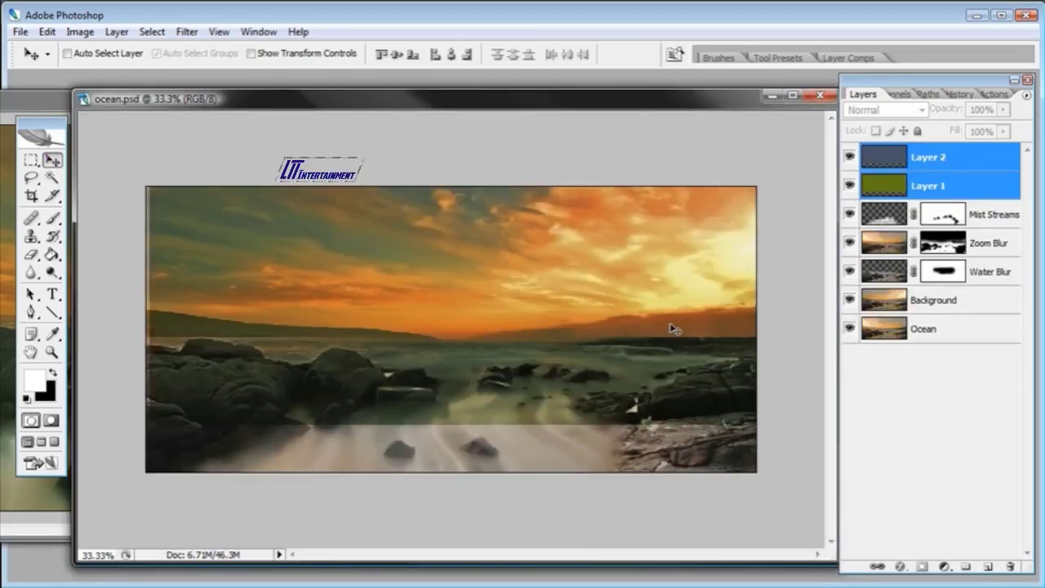
# Move and scale the copied blue and green layers to about 102% width and 115% height to cover the whole canvas.
pyautogui.moveTo(669, 324)
pyautogui.mouseDown()
pyautogui.moveTo(657, 350)
pyautogui.moveTo(660, 334)
pyautogui.mouseUp()
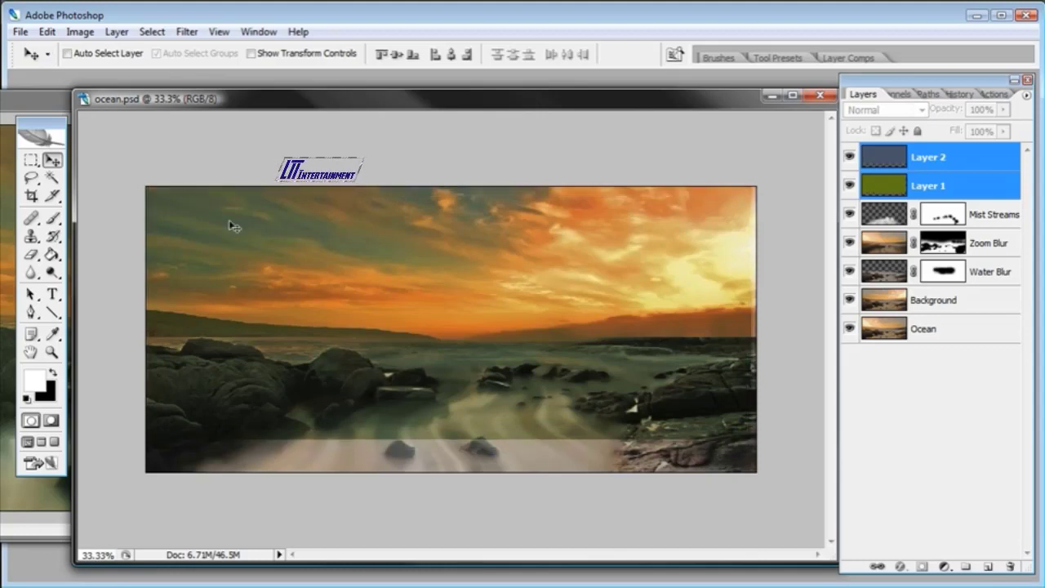
pyautogui.hotkey('ctrl', 'Tab')
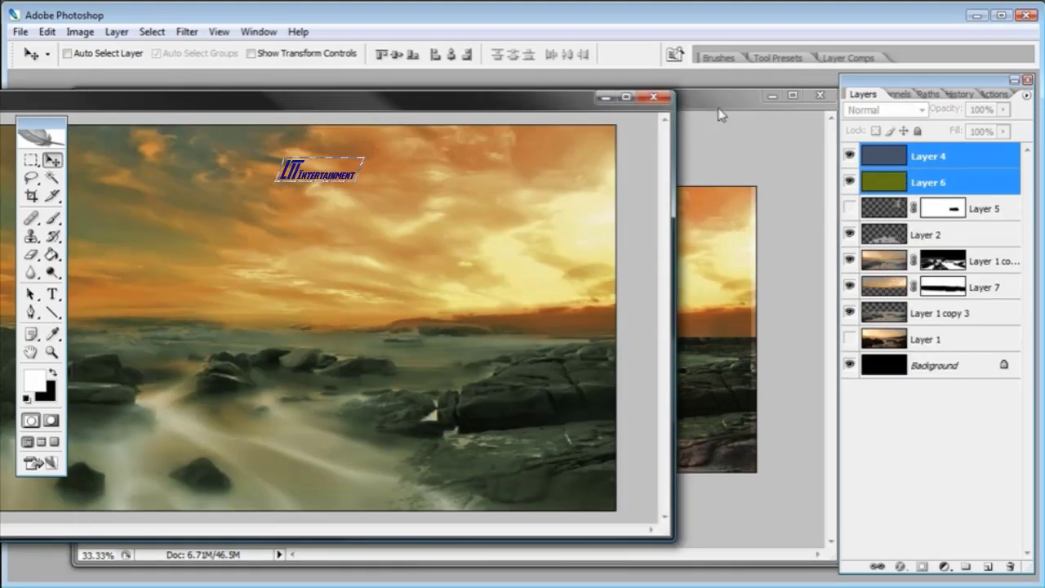
pyautogui.click(718, 114)
pyautogui.click(46, 31)
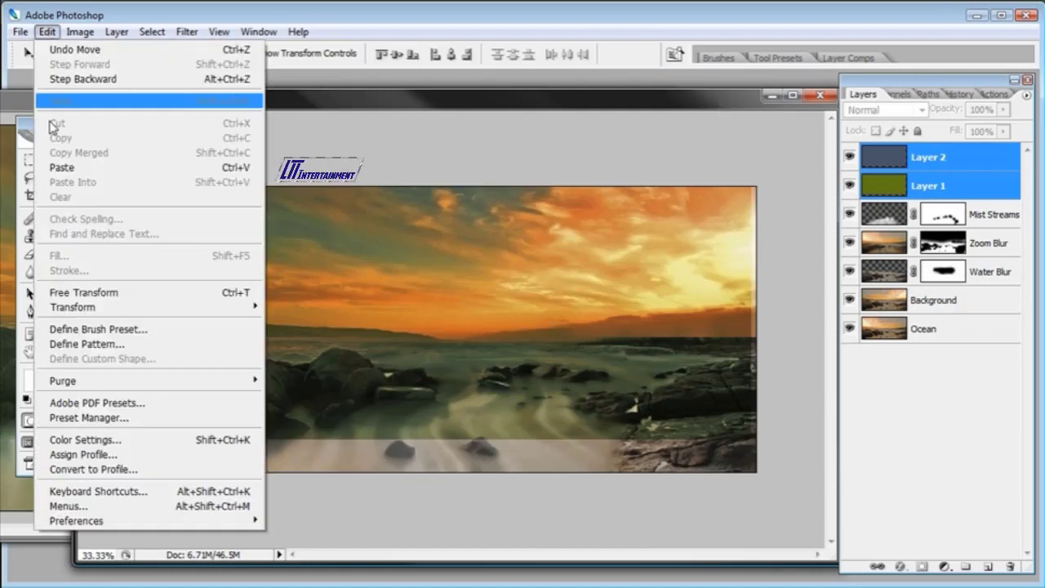
pyautogui.click(63, 293)
pyautogui.moveTo(749, 441); pyautogui.dragTo(765, 480)
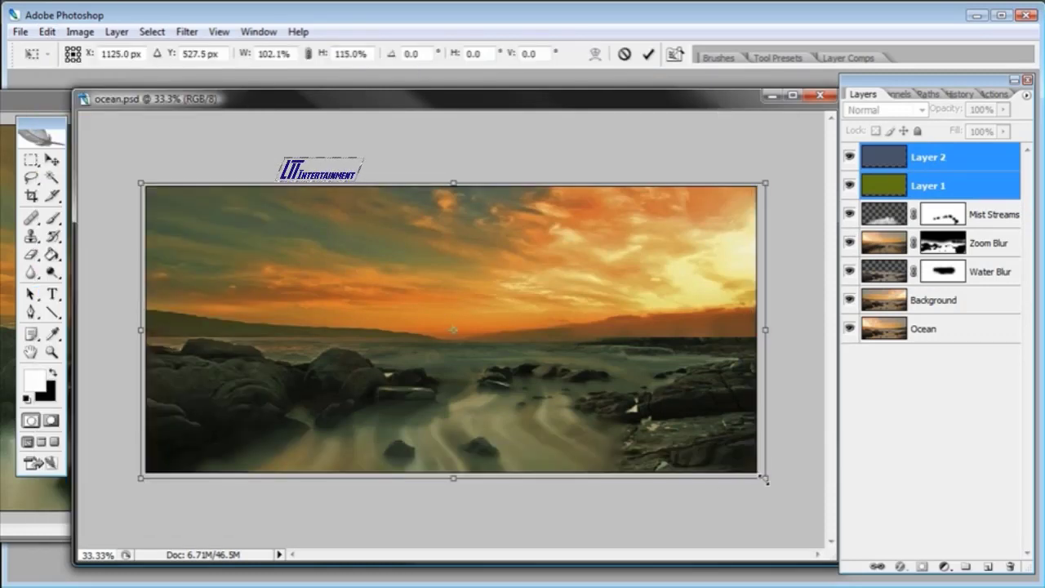
pyautogui.click(647, 54)
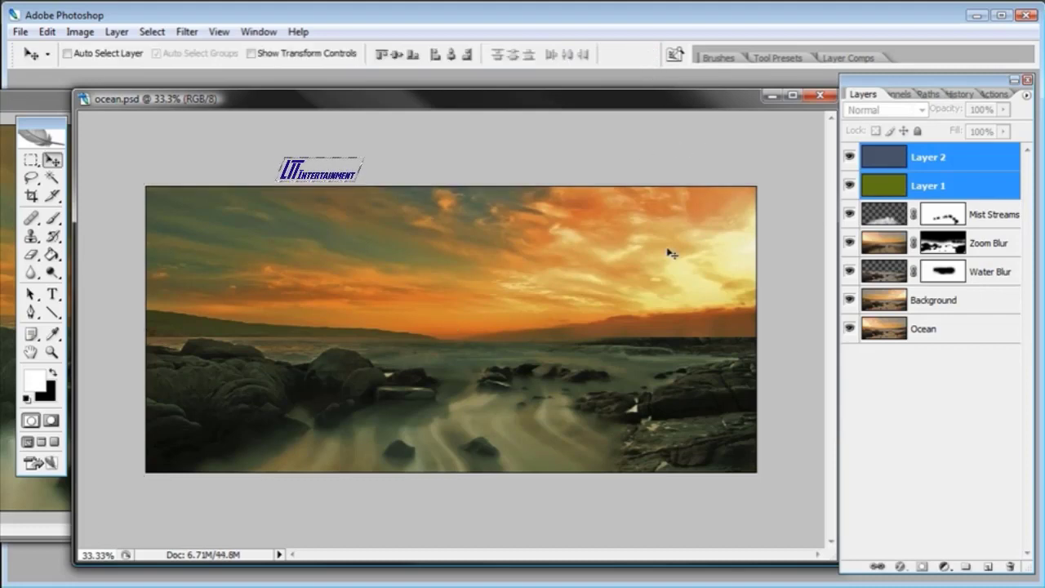
# Show only the green Layer 1, with its blend mode set to Normal and its opacity to 100%.
pyautogui.click(886, 159)
pyautogui.click(889, 181)
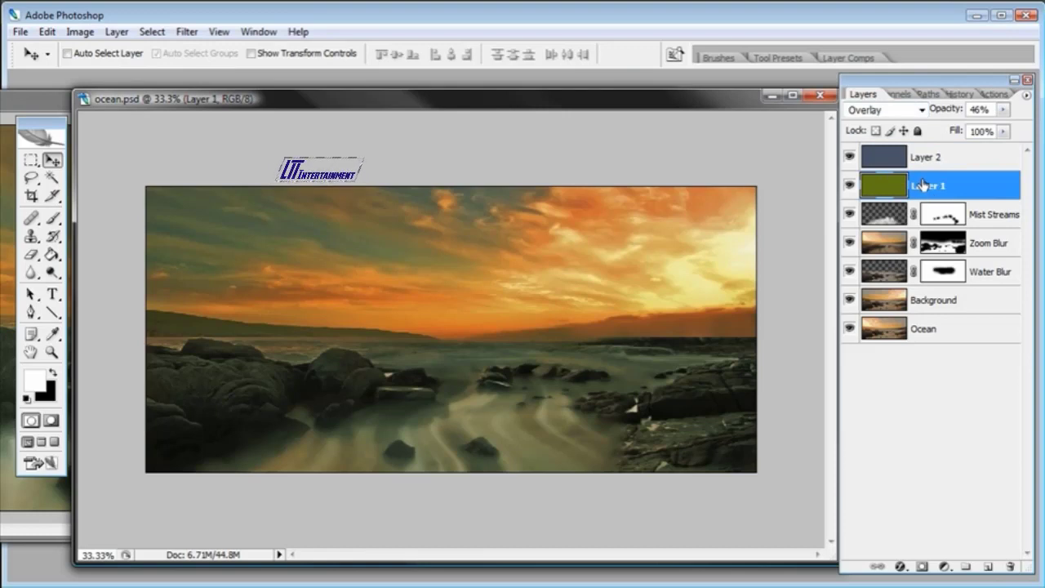
pyautogui.moveTo(849, 214); pyautogui.dragTo(850, 328)
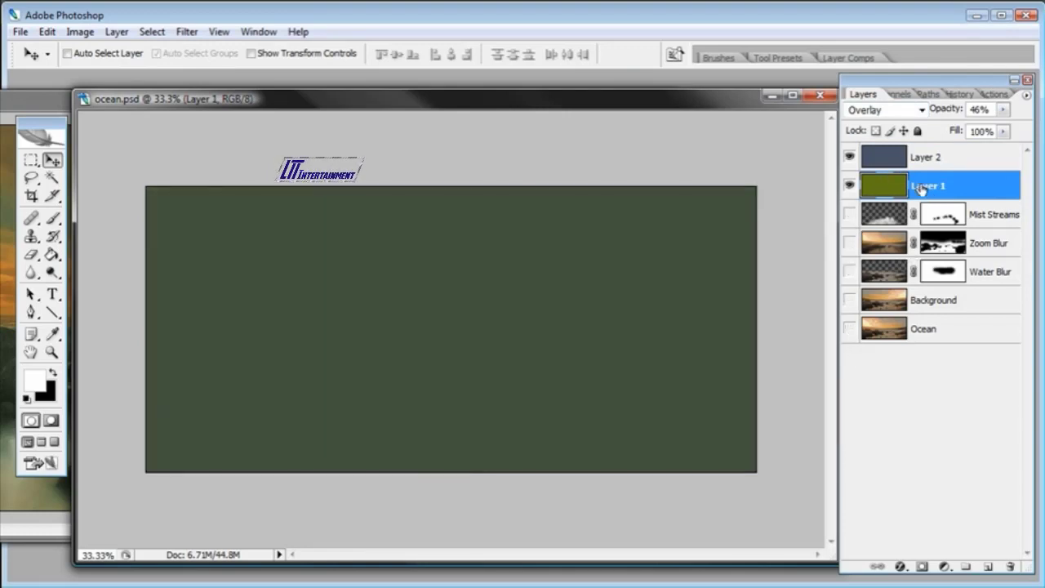
pyautogui.click(922, 109)
pyautogui.click(923, 123)
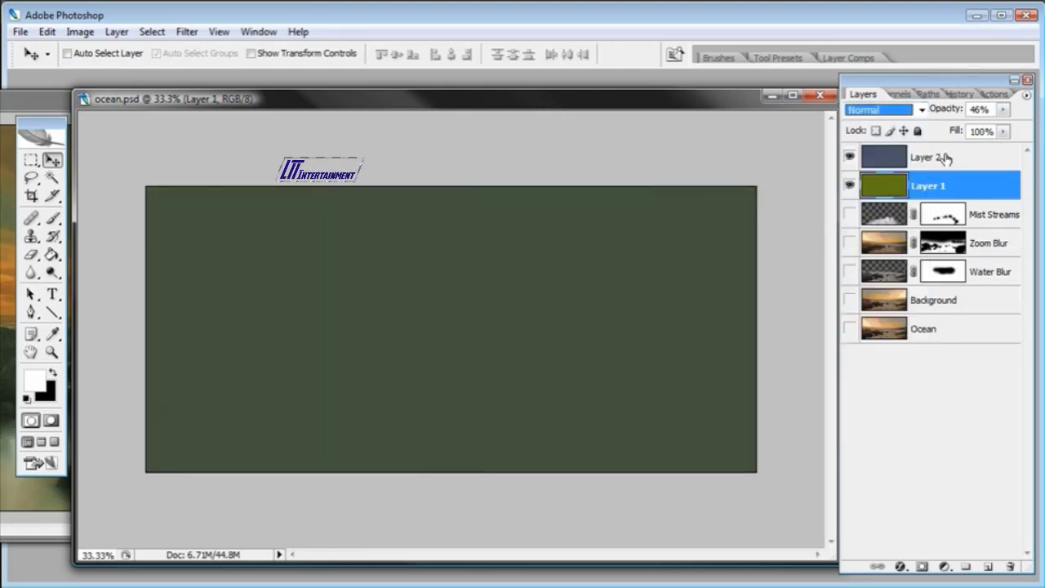
pyautogui.click(850, 156)
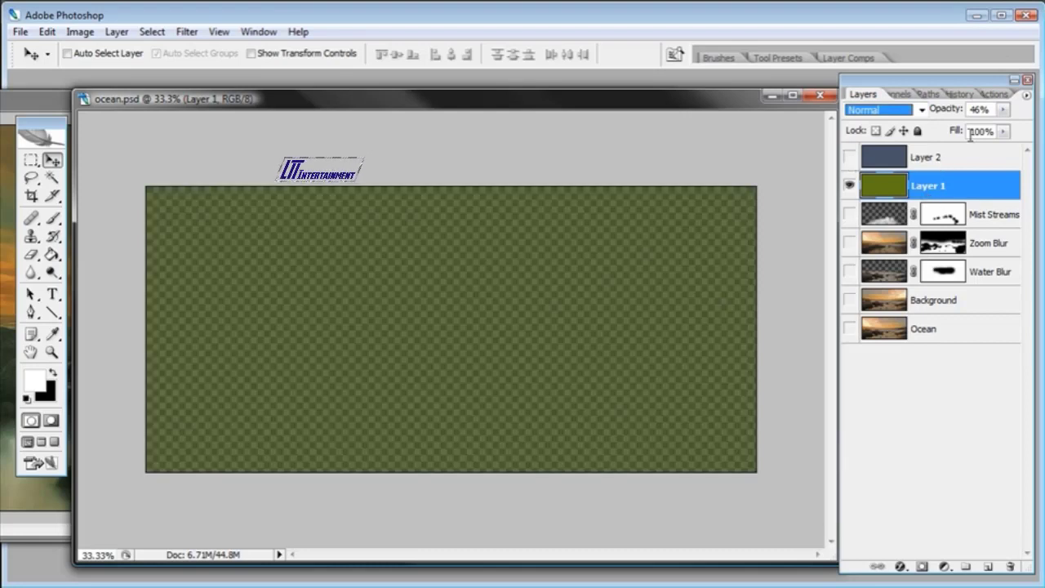
pyautogui.click(1003, 110)
pyautogui.moveTo(980, 125); pyautogui.dragTo(1025, 125)
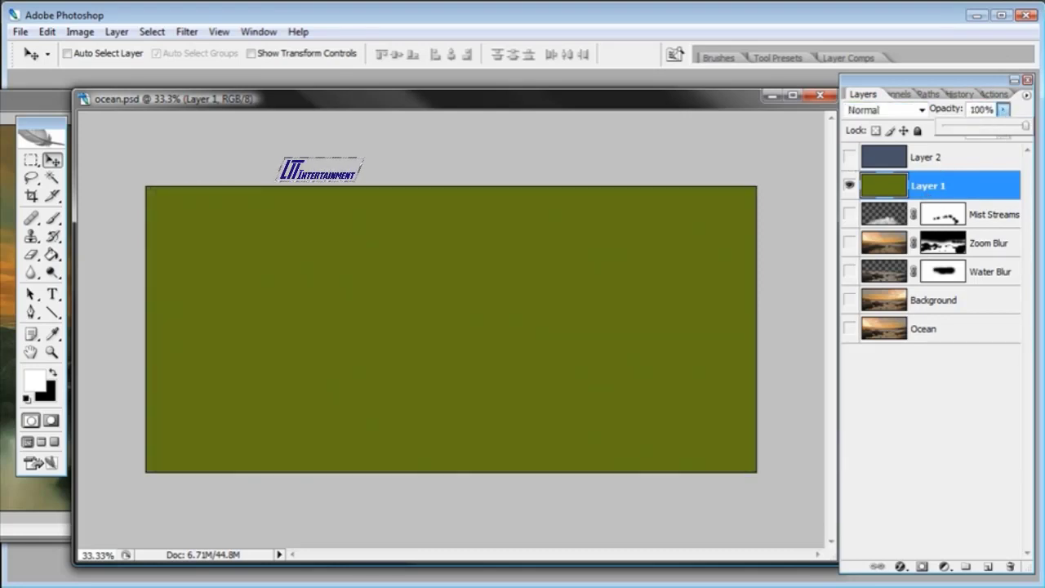
# Rename Layer 1 as Green and Layer 2 as Blue.
pyautogui.doubleClick(930, 188)
pyautogui.write('Gree')
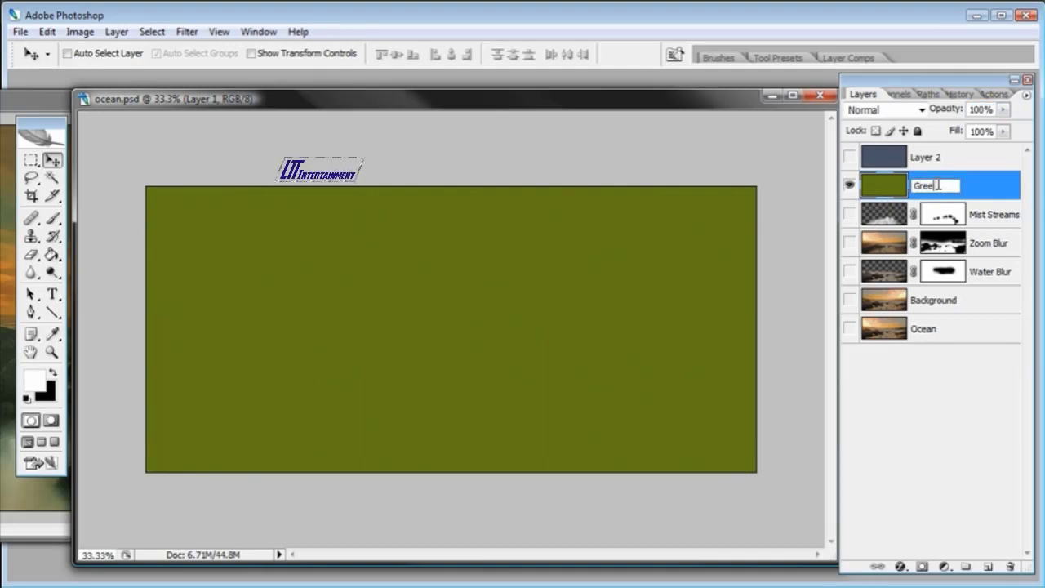
pyautogui.write('n')
pyautogui.press('Return')
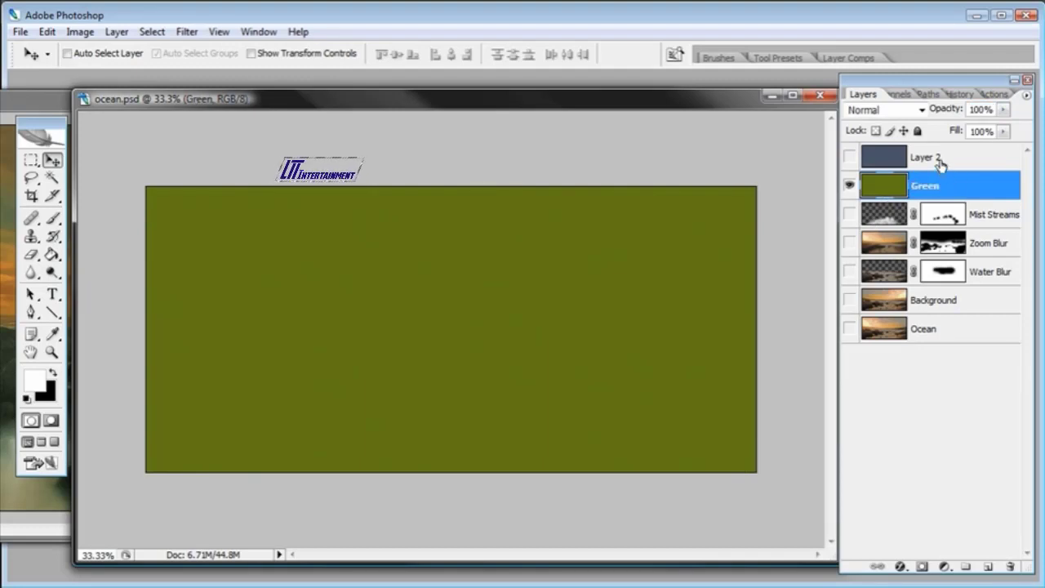
pyautogui.doubleClick(941, 164)
pyautogui.write('Blue')
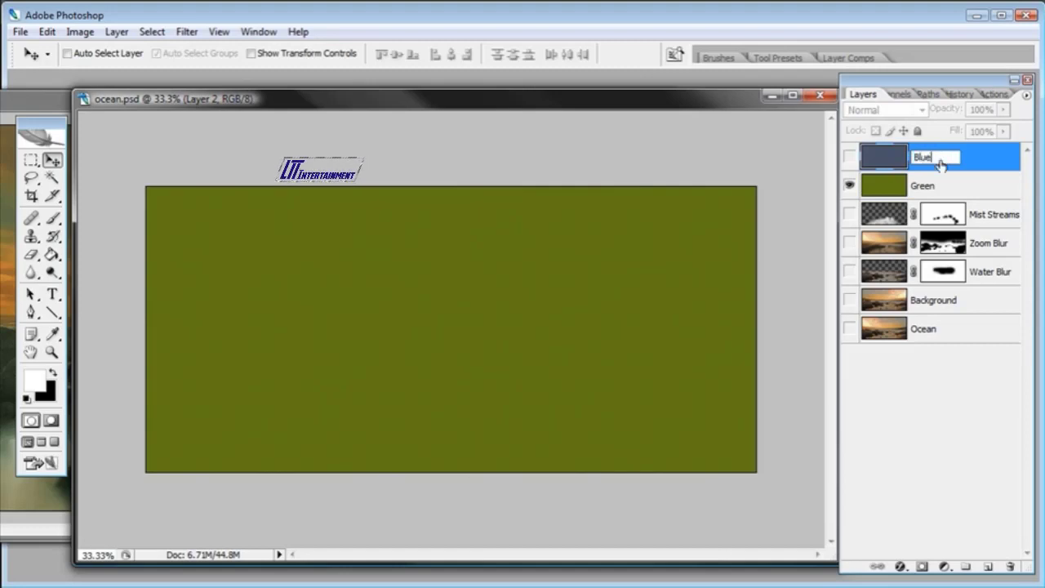
pyautogui.press('Return')
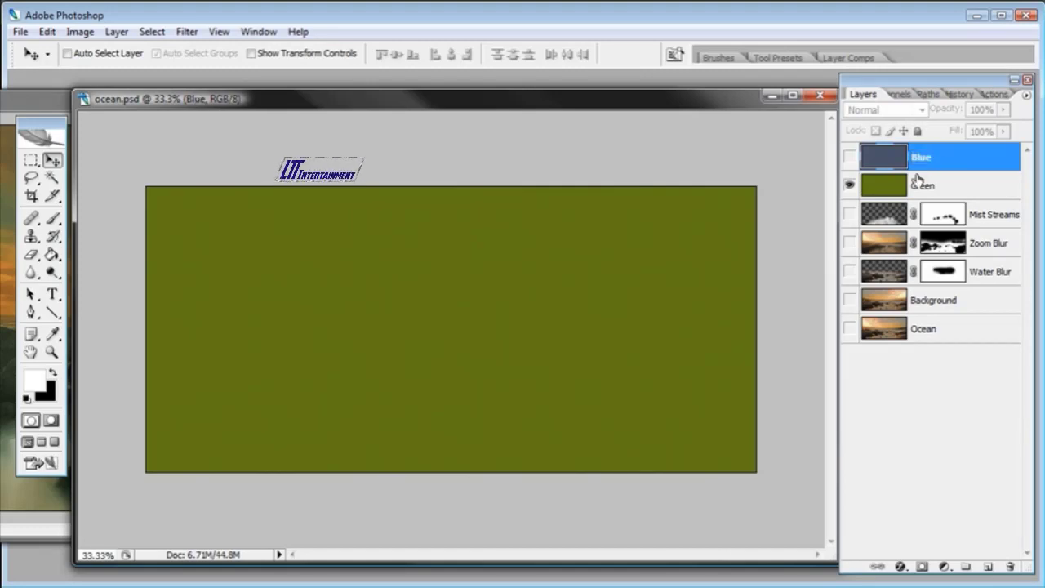
# Set the Green layer's blend mode to Overlay and its opacity to 54%.
pyautogui.click(913, 180)
pyautogui.click(921, 109)
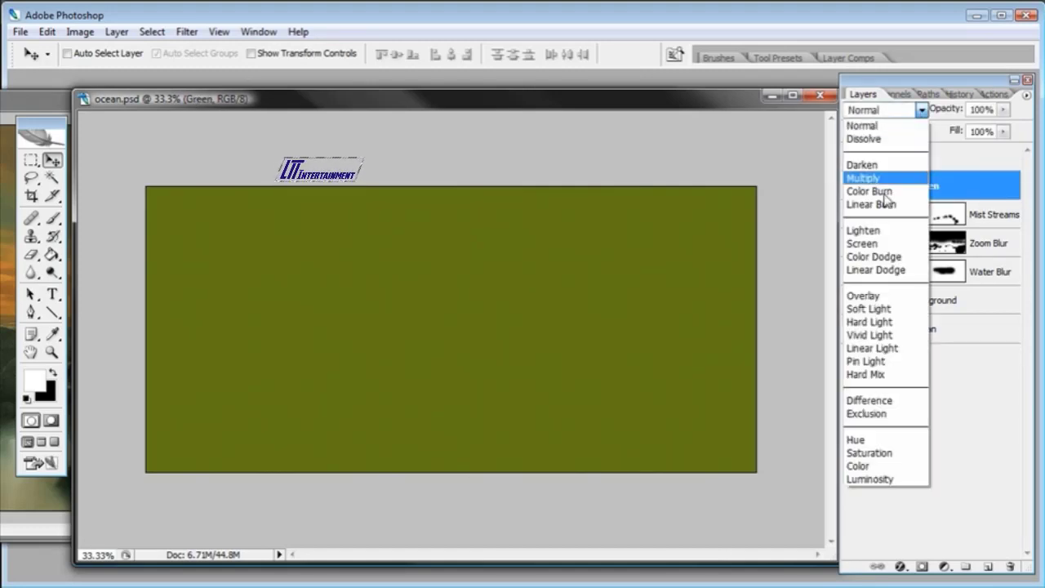
pyautogui.click(865, 296)
pyautogui.click(1002, 110)
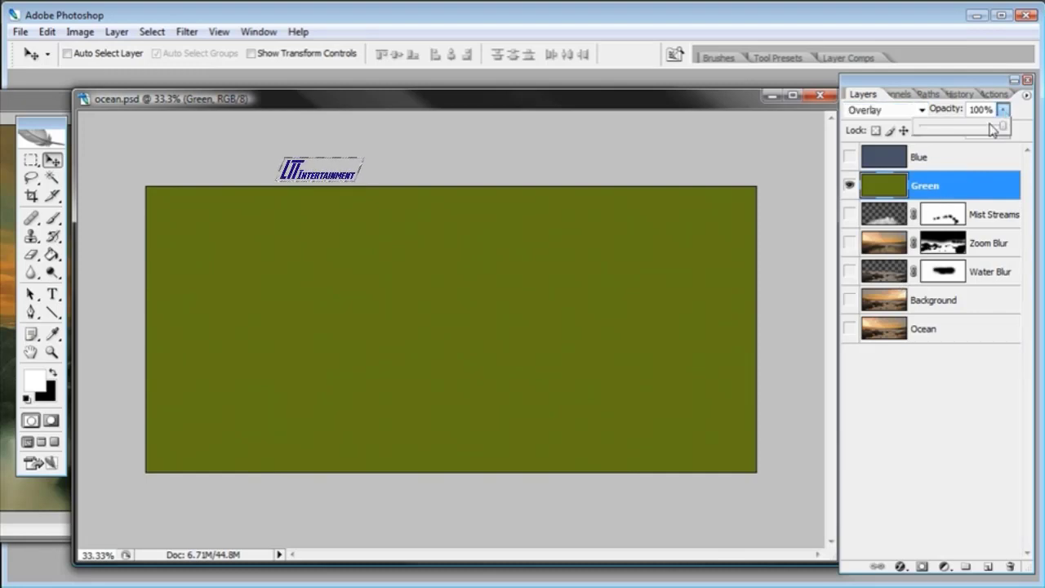
pyautogui.moveTo(996, 128); pyautogui.dragTo(965, 128)
# Show all the hidden layers again and set the Green layer's opacity to 29%.
pyautogui.click(927, 163)
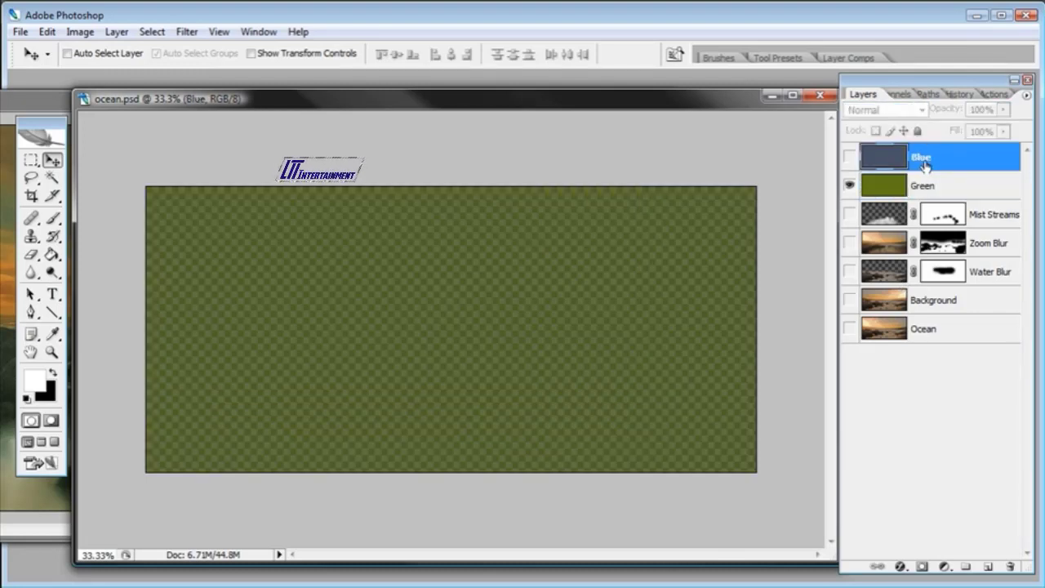
pyautogui.click(850, 160)
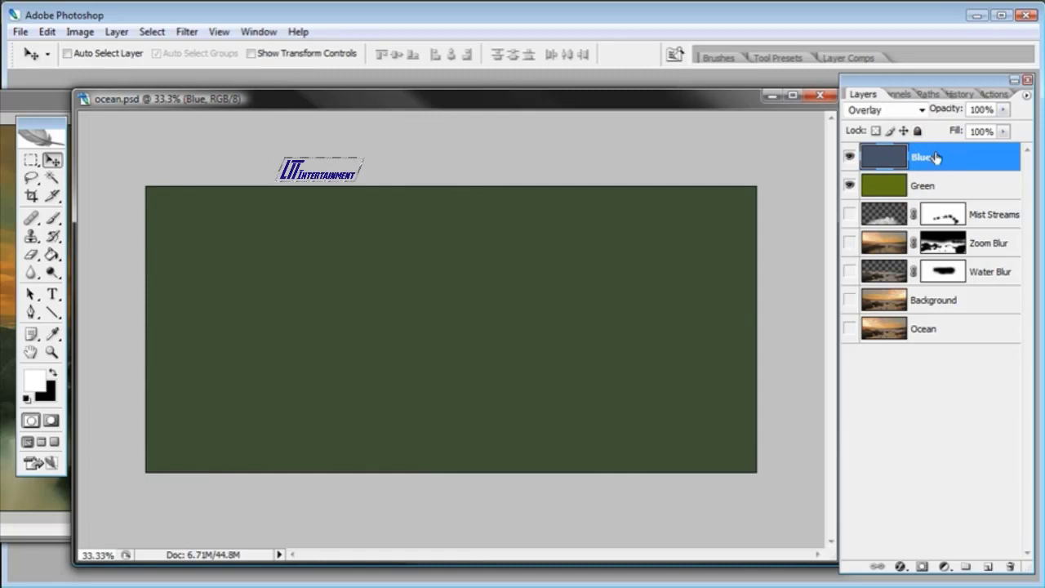
pyautogui.click(931, 187)
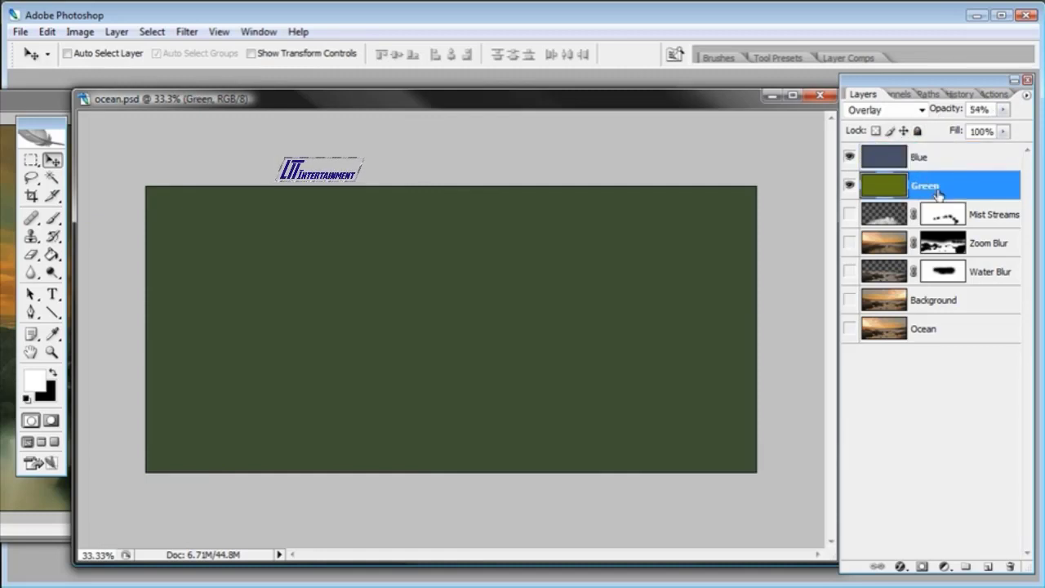
pyautogui.moveTo(850, 214); pyautogui.dragTo(851, 337)
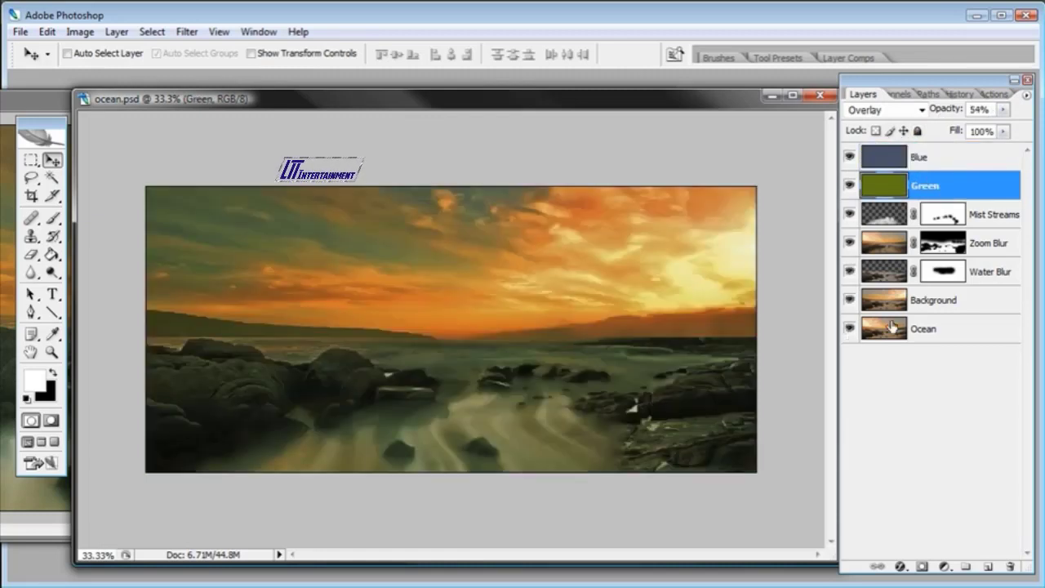
pyautogui.moveTo(1003, 109); pyautogui.dragTo(980, 133)
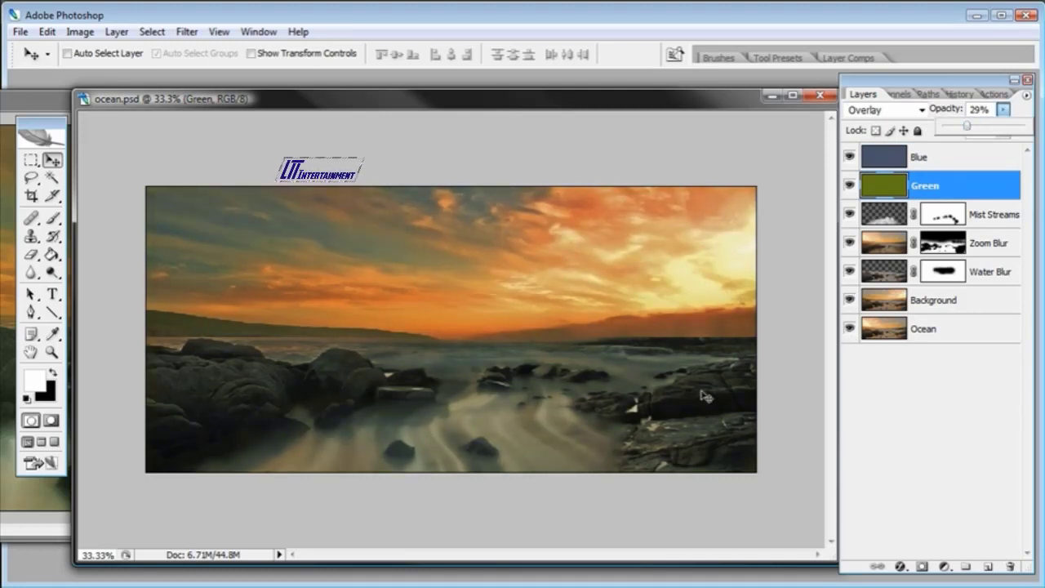
pyautogui.click(721, 303)
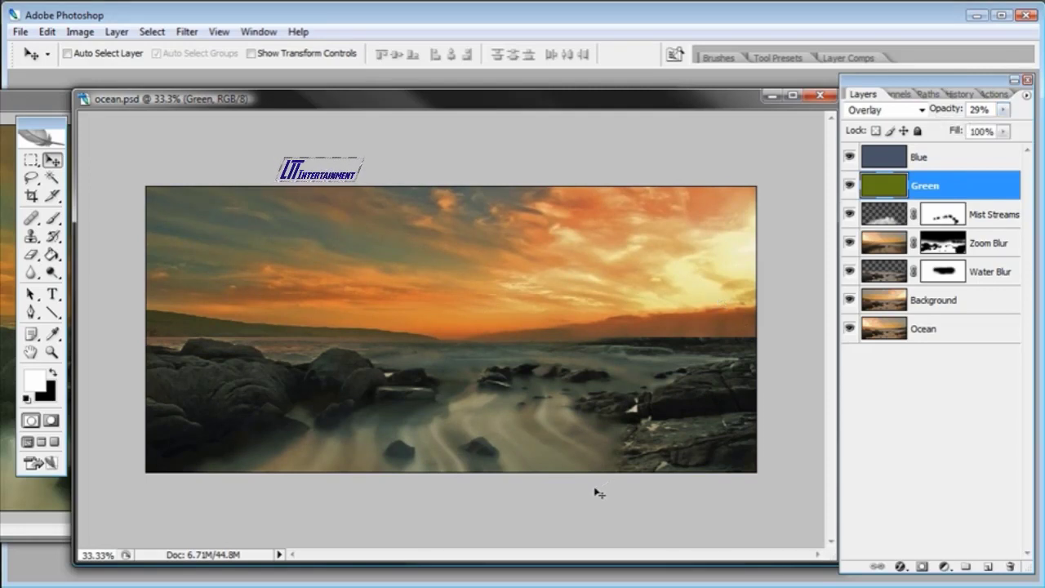
# Open building_cropped.psd from Adobe Bridge, copy its building layer into ocean.psd and place it directly below the Green layer.
pyautogui.hotkey('alt', 'Tab')
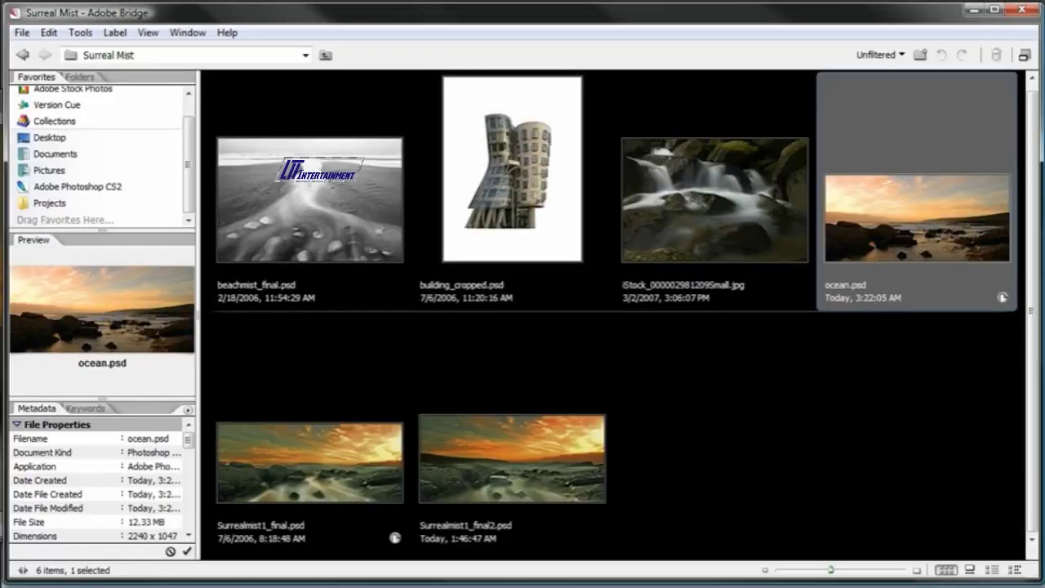
pyautogui.doubleClick(511, 175)
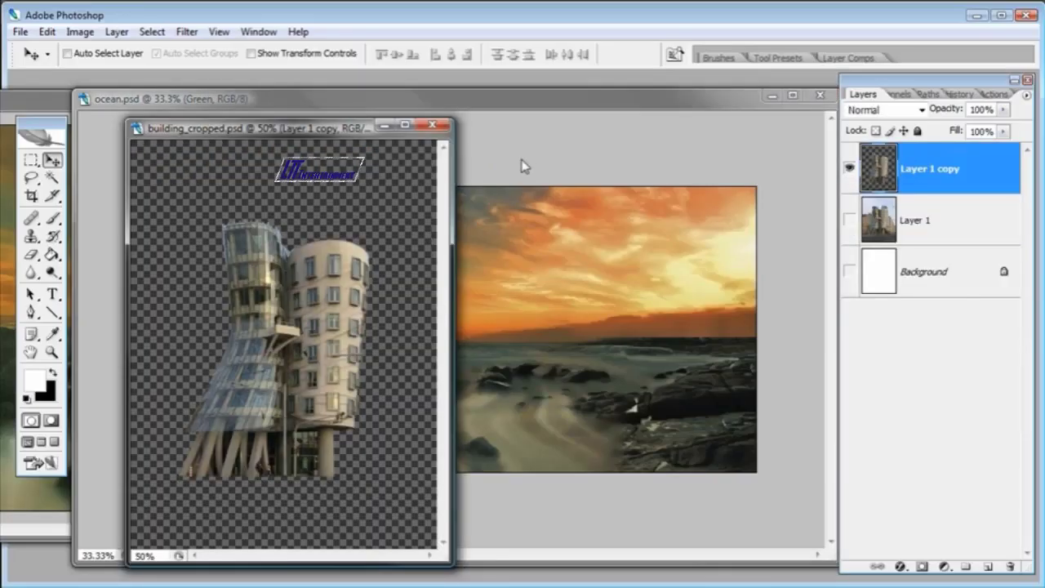
pyautogui.moveTo(271, 268); pyautogui.dragTo(595, 296)
pyautogui.moveTo(888, 185); pyautogui.dragTo(852, 239)
# Scale the building to about 70% of its size and stand it in the water near the horizon, under the bright sky.
pyautogui.click(46, 31)
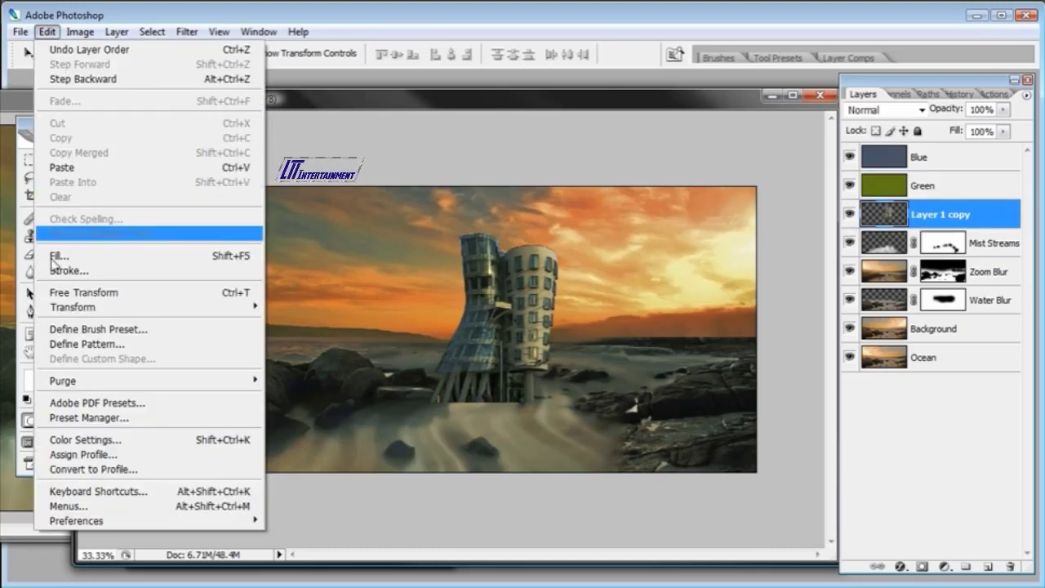
pyautogui.moveTo(163, 303)
pyautogui.click(323, 322)
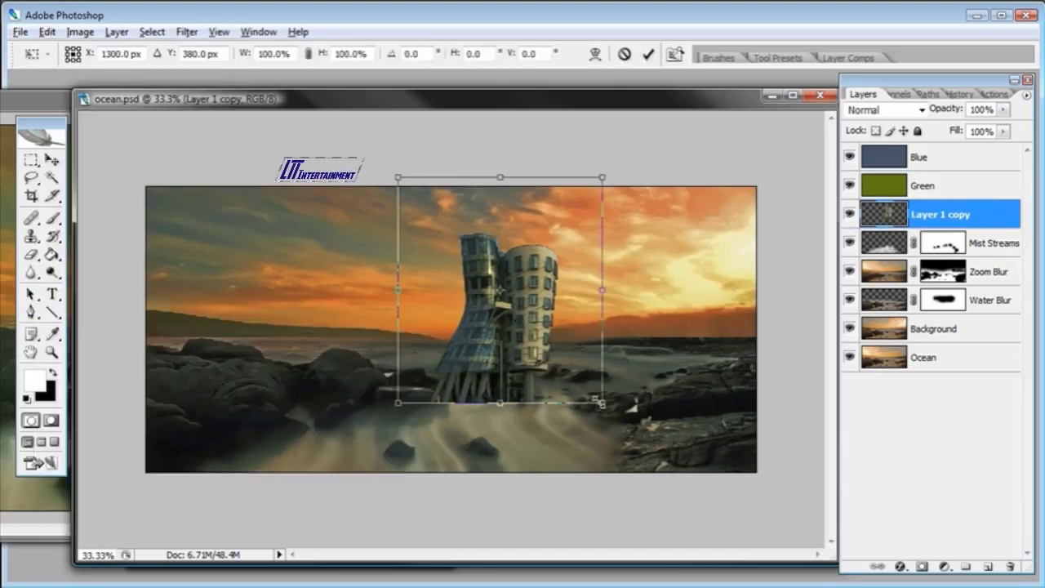
pyautogui.moveTo(602, 403); pyautogui.dragTo(571, 369)
pyautogui.moveTo(495, 345); pyautogui.dragTo(612, 329)
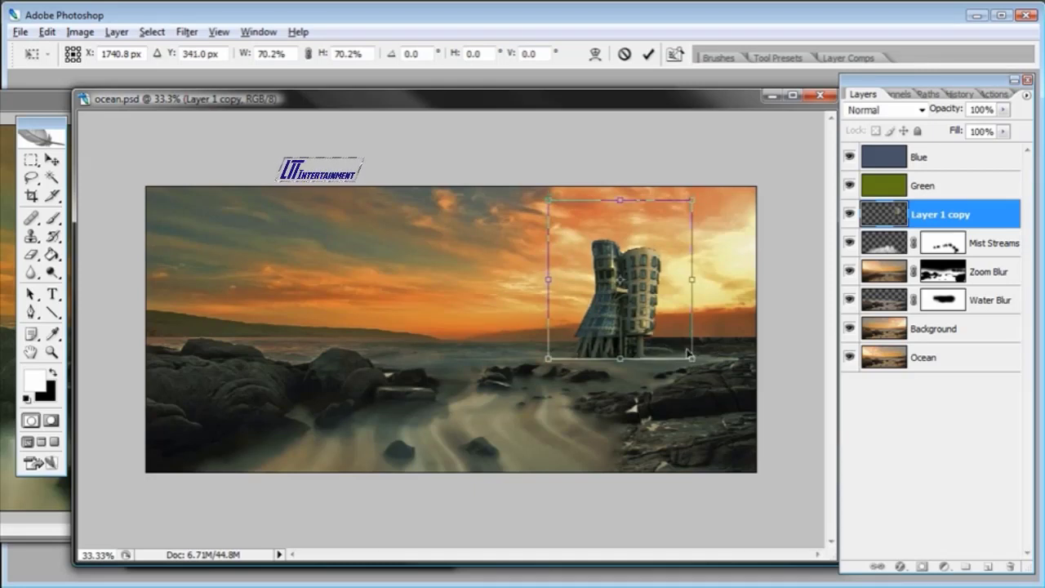
pyautogui.click(648, 54)
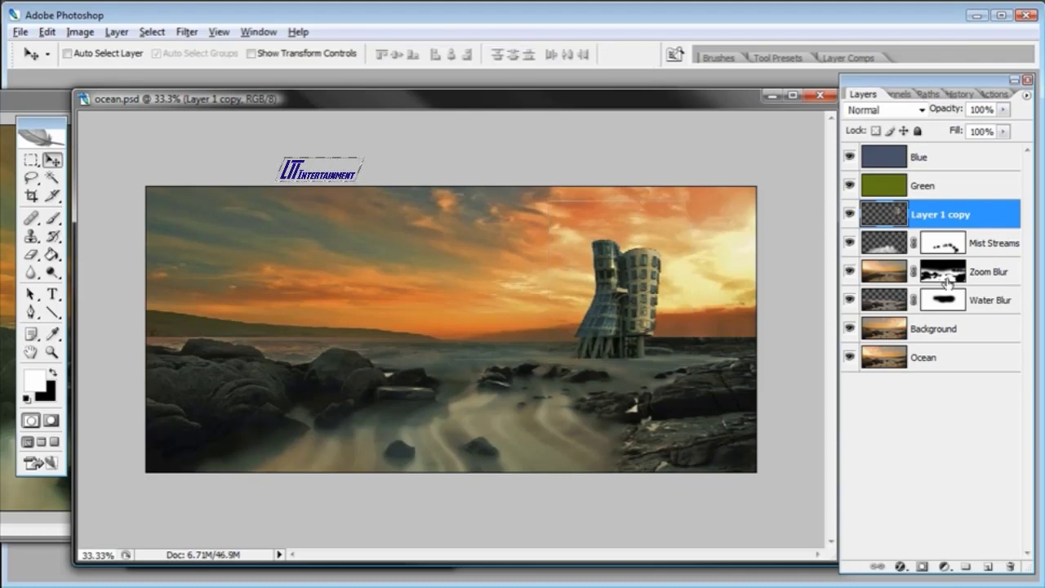
# Add a layer mask to the building layer and fade the building's base with a black 94 px brush at 0% hardness.
pyautogui.click(923, 566)
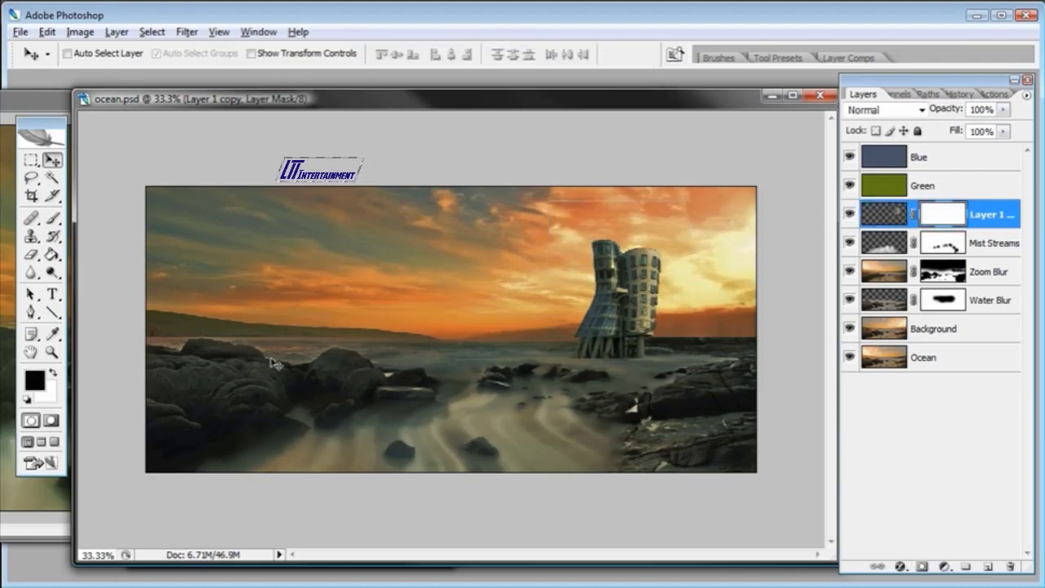
pyautogui.press('b')
pyautogui.rightClick(653, 377)
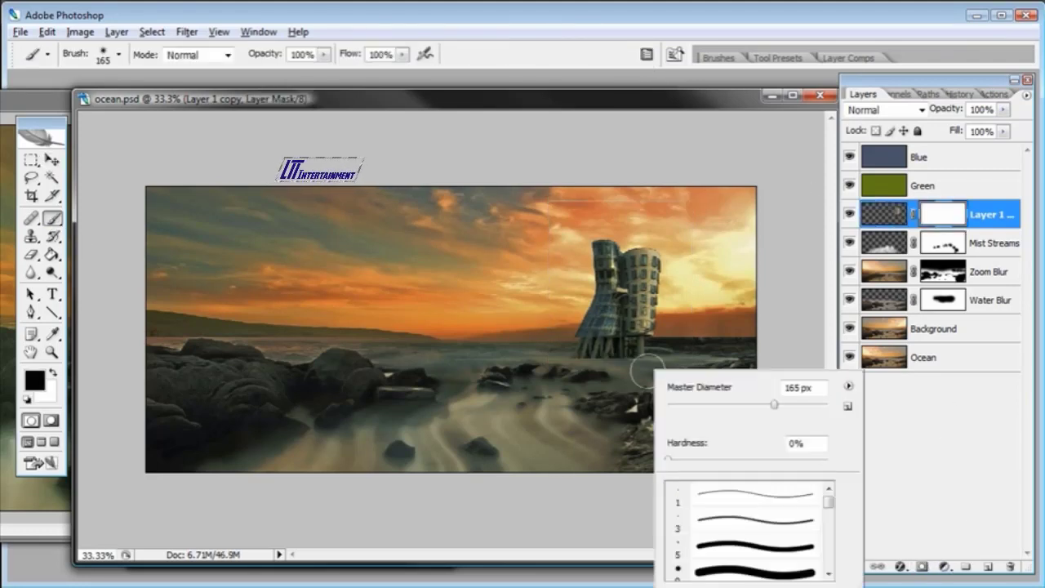
pyautogui.click(703, 404)
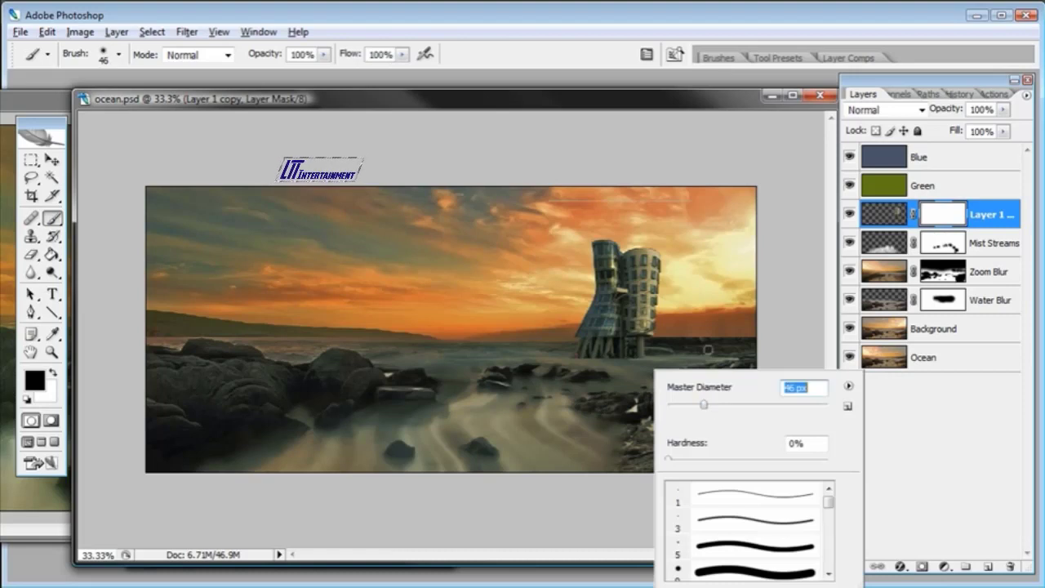
pyautogui.click(742, 404)
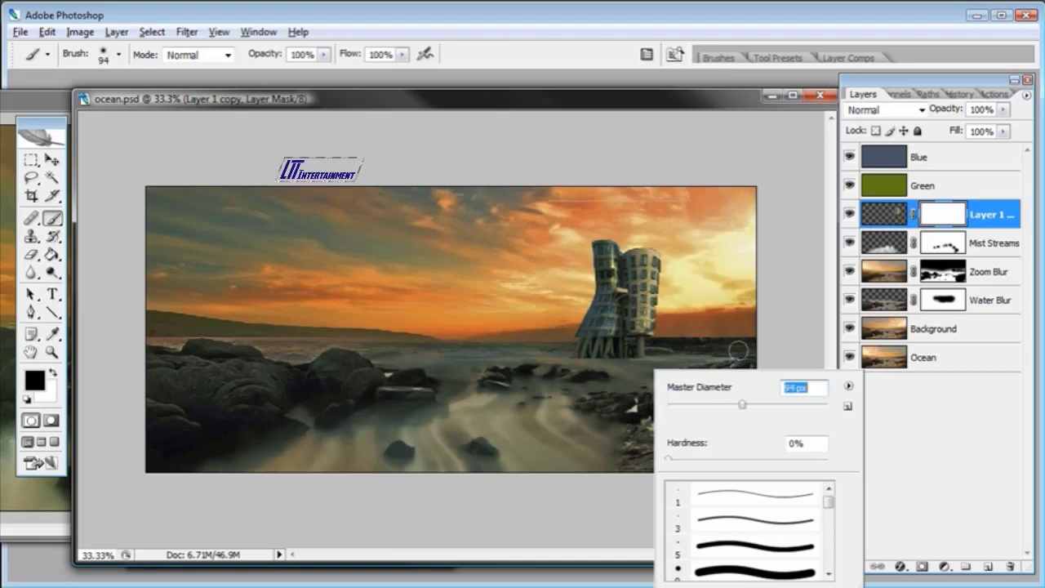
pyautogui.click(706, 112)
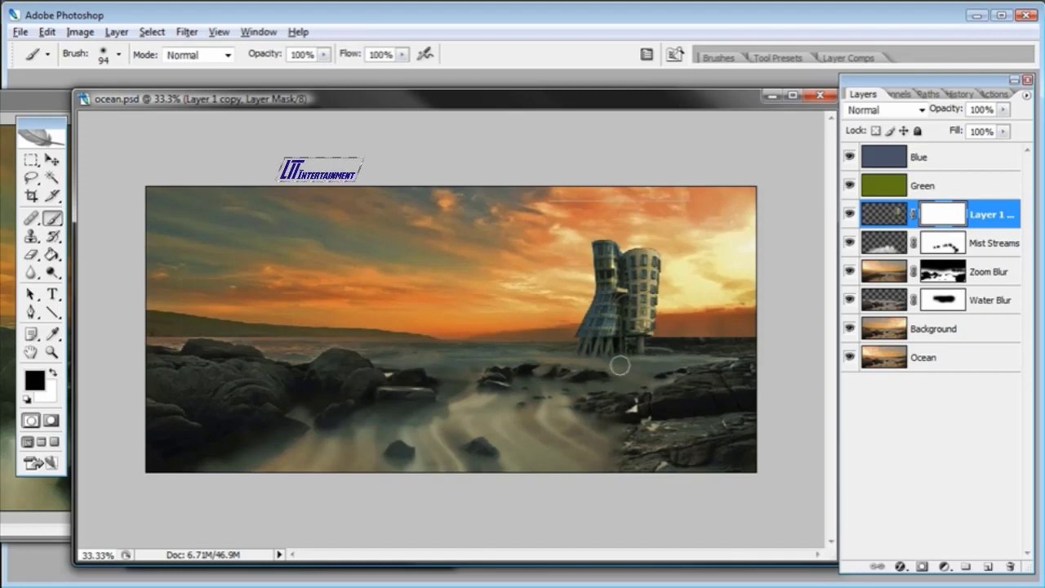
pyautogui.moveTo(569, 366)
pyautogui.mouseDown()
pyautogui.moveTo(523, 356)
pyautogui.moveTo(387, 379)
pyautogui.mouseUp()
# Remove the faint stray line in the sky above the building from the building layer's pixels, and deselect.
pyautogui.click(51, 352)
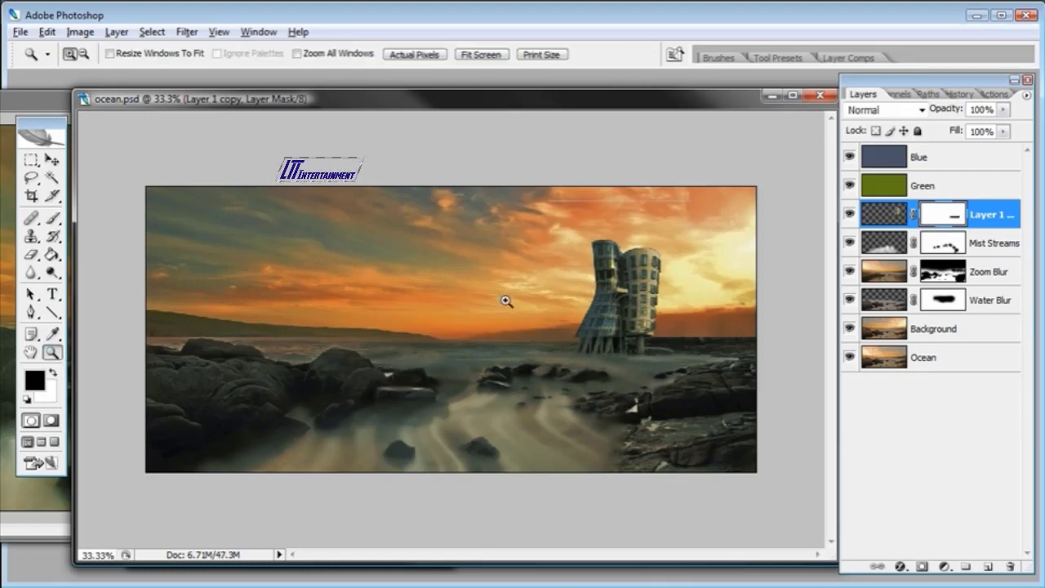
pyautogui.click(849, 213)
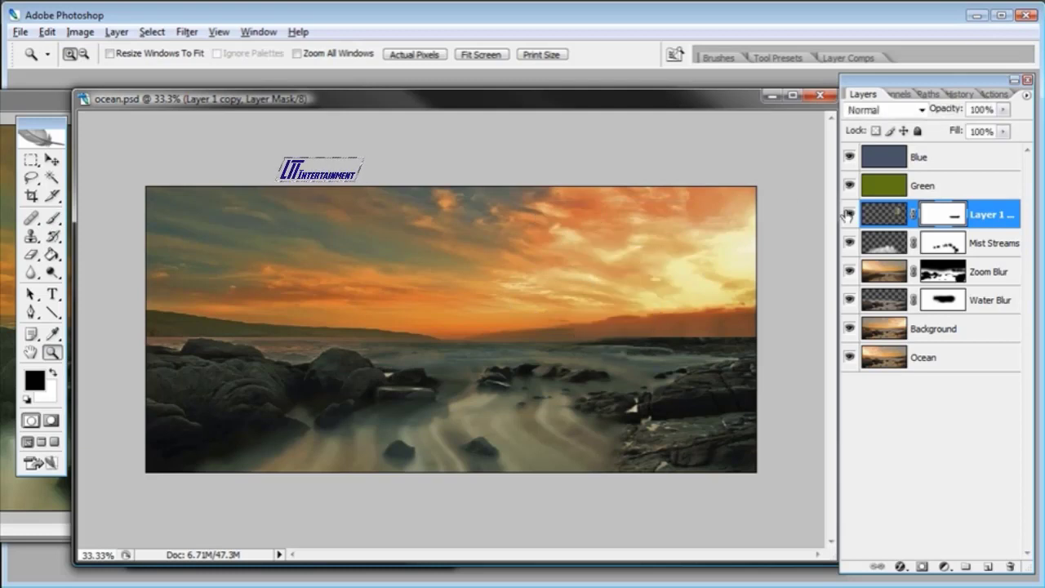
pyautogui.click(849, 214)
pyautogui.click(31, 160)
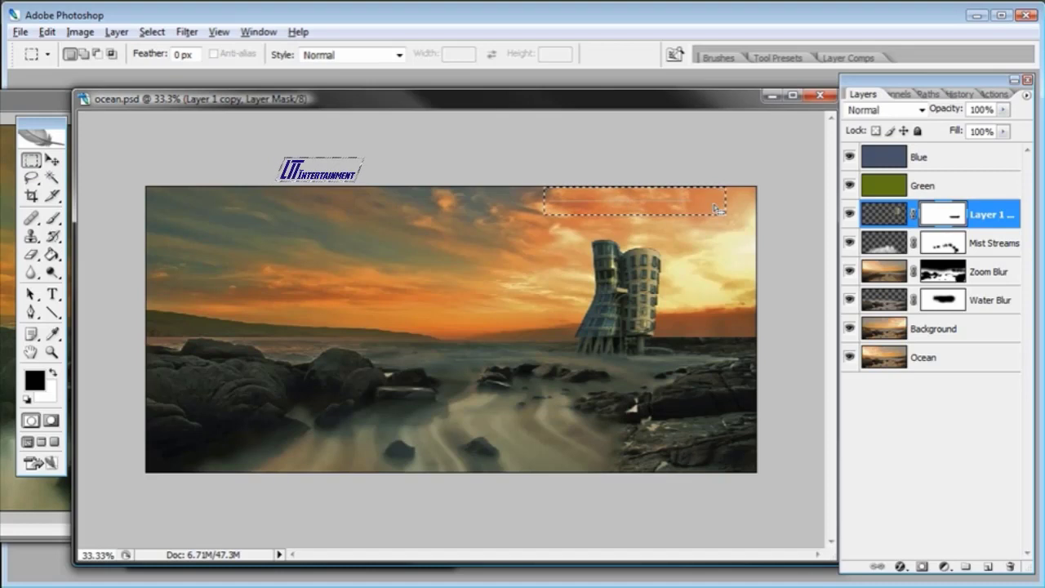
pyautogui.click(883, 214)
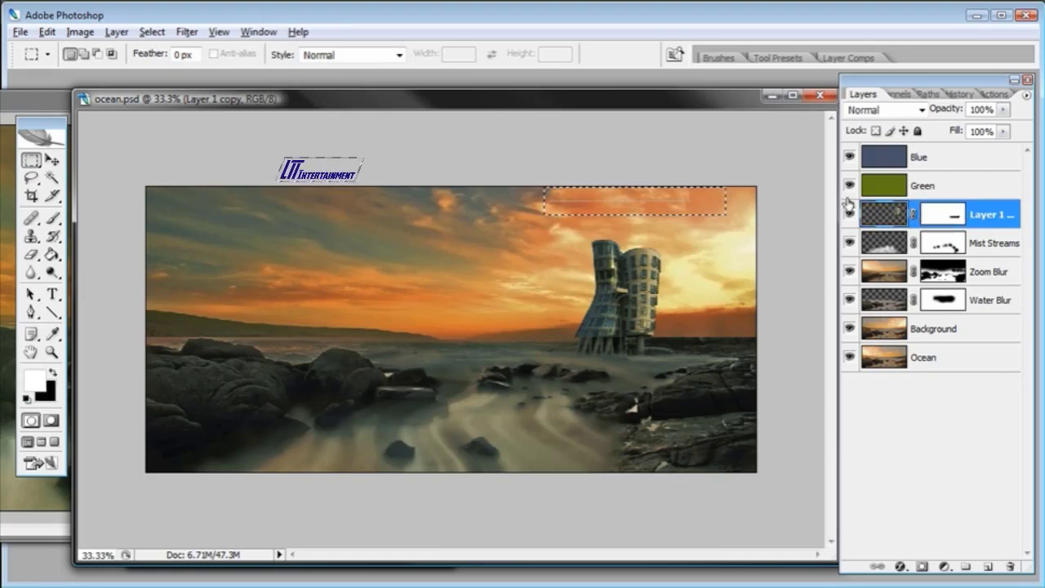
pyautogui.click(718, 154)
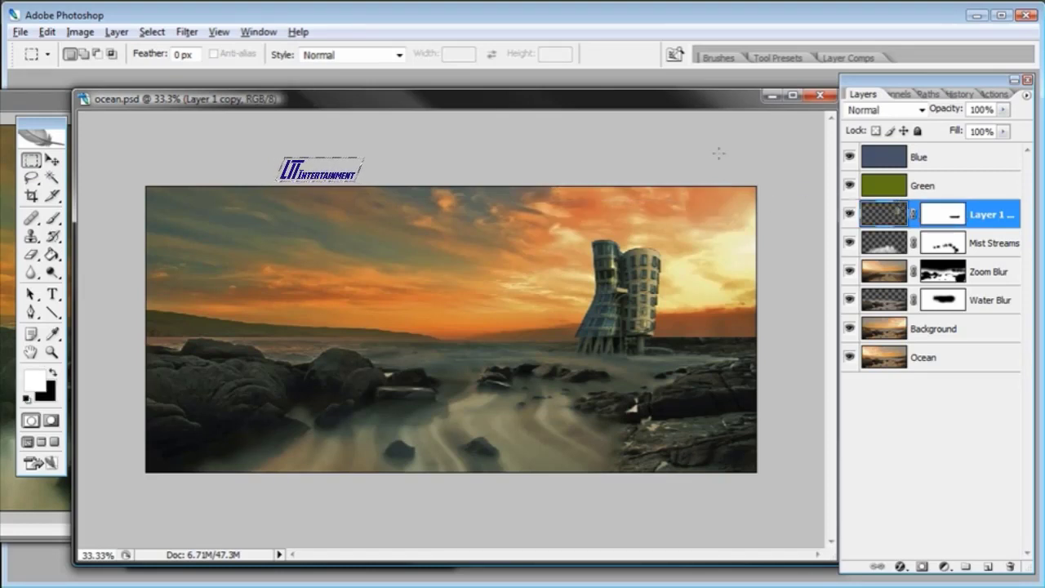
# Review the composite at 50% zoom in full-screen mode on black with the palettes hidden, and return to the standard view.
pyautogui.click(52, 352)
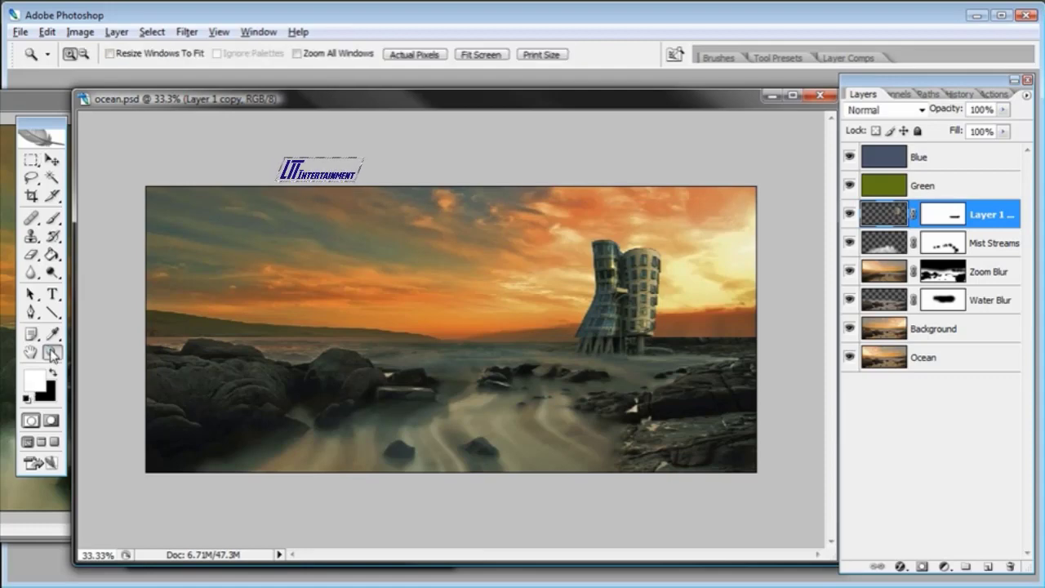
pyautogui.click(445, 330)
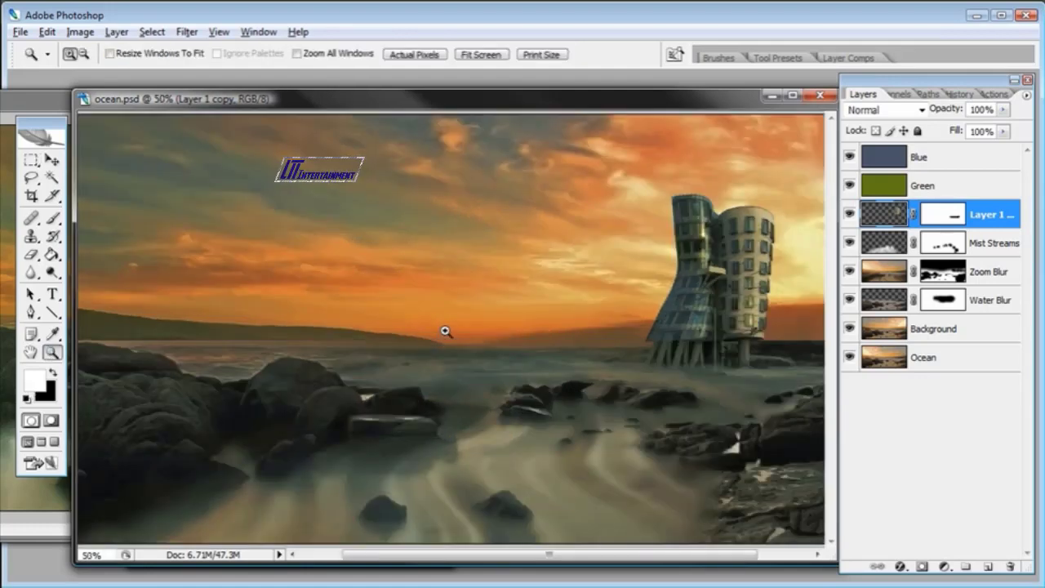
pyautogui.click(40, 442)
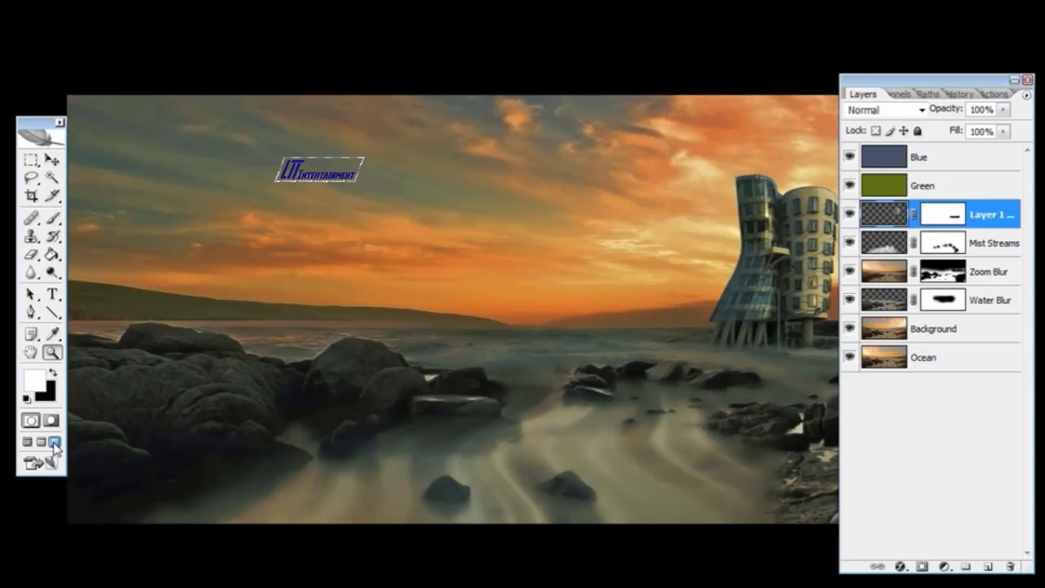
pyautogui.click(51, 442)
pyautogui.press('Tab')
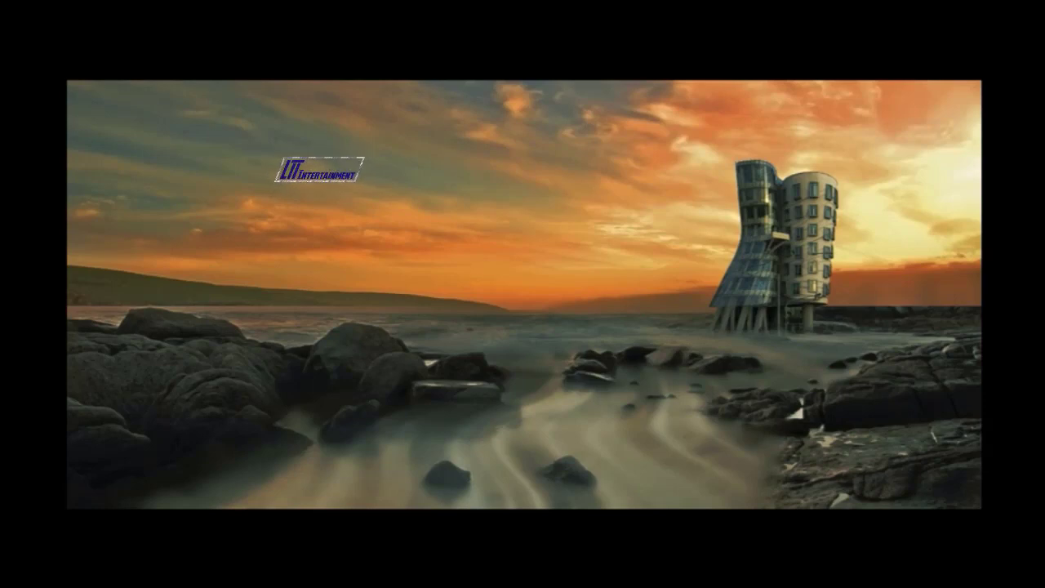
pyautogui.press('Tab')
pyautogui.click(27, 442)
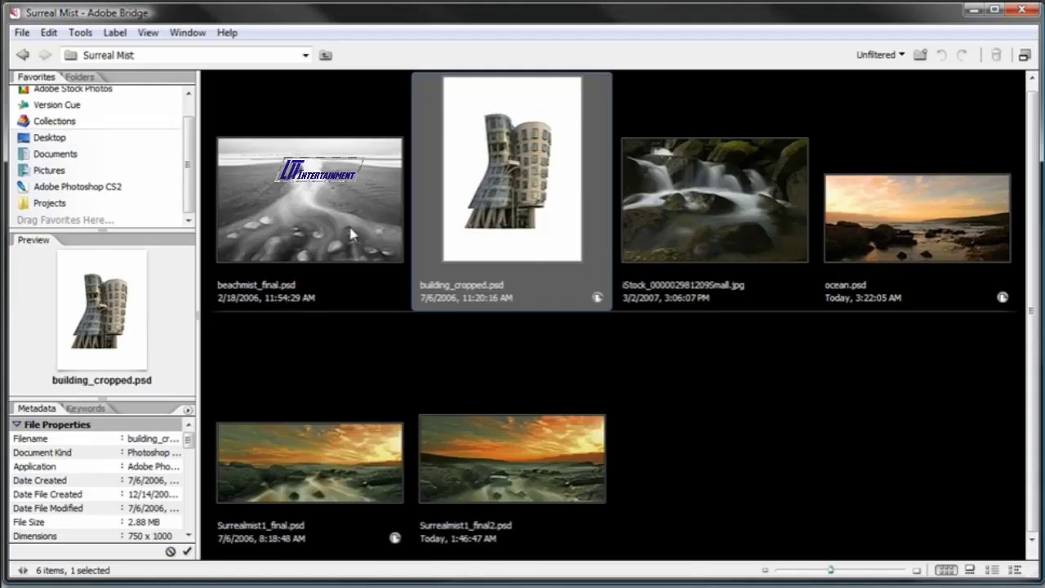
# Open beachmist_final.psd from Adobe Bridge and show only its Layer 1.
pyautogui.doubleClick(352, 234)
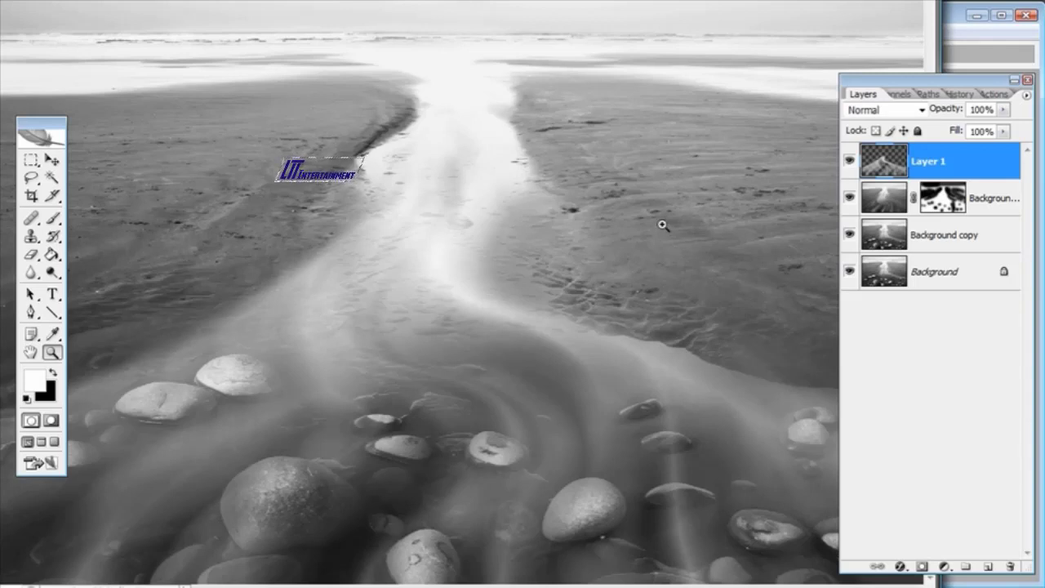
pyautogui.moveTo(849, 199); pyautogui.dragTo(849, 272)
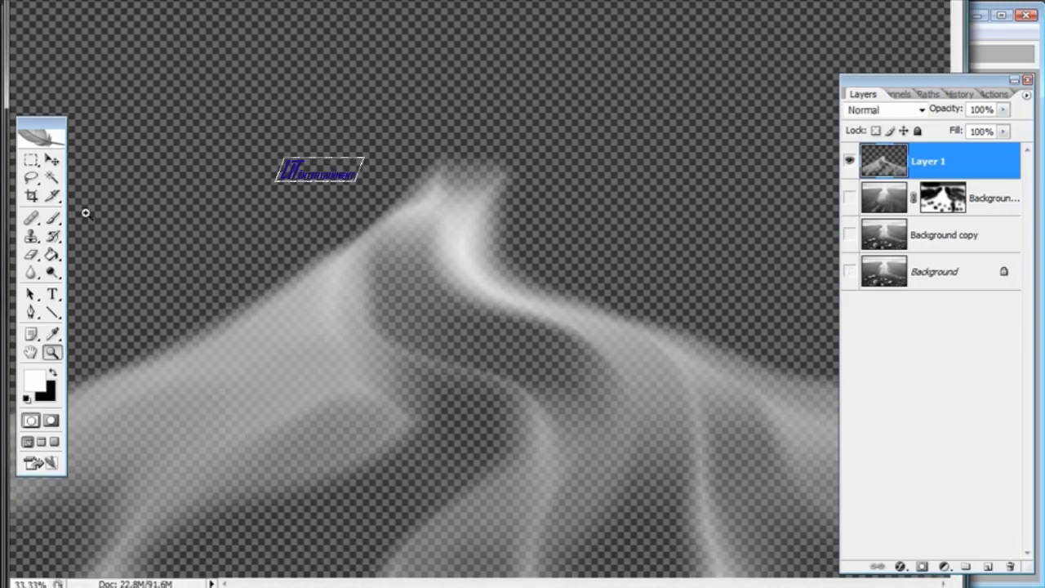
# Try painting curved white mist strokes up the stream on Layer 1, and undo all of them.
pyautogui.click(52, 218)
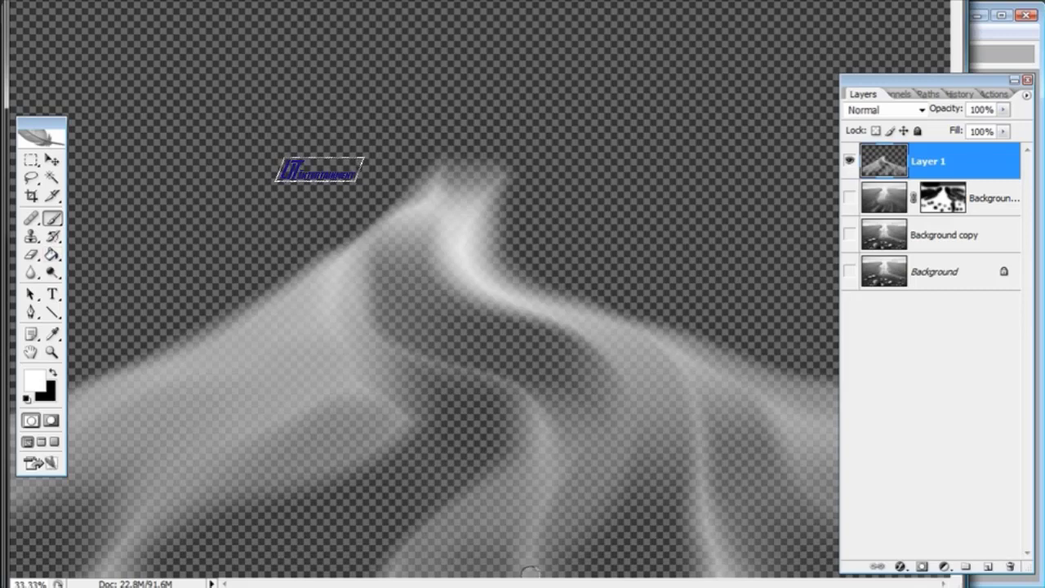
pyautogui.moveTo(549, 558)
pyautogui.mouseDown()
pyautogui.moveTo(441, 403)
pyautogui.moveTo(408, 291)
pyautogui.moveTo(473, 176)
pyautogui.moveTo(480, 137)
pyautogui.mouseUp()
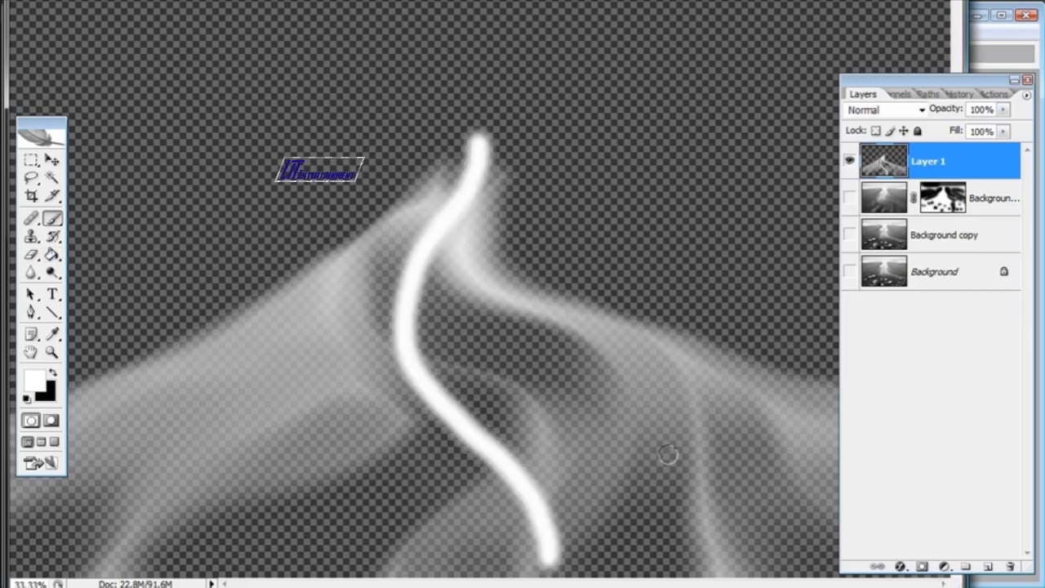
pyautogui.moveTo(707, 530)
pyautogui.mouseDown()
pyautogui.moveTo(464, 173)
pyautogui.moveTo(474, 147)
pyautogui.mouseUp()
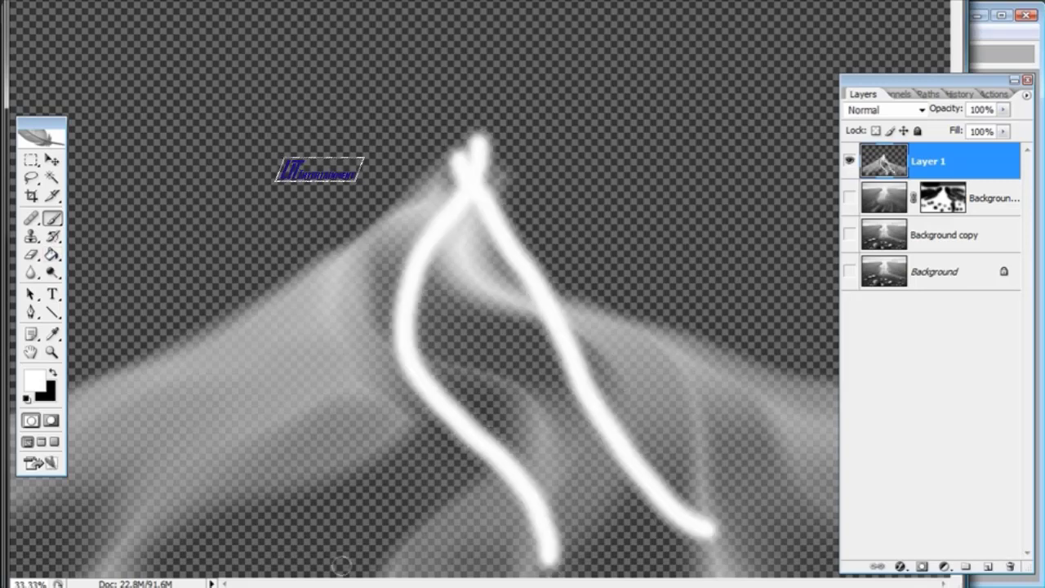
pyautogui.moveTo(289, 543); pyautogui.dragTo(294, 477)
pyautogui.moveTo(297, 437); pyautogui.dragTo(432, 175)
pyautogui.hotkey('ctrl', 'alt', 'z')
pyautogui.hotkey('ctrl', 'alt', 'z')
pyautogui.hotkey('ctrl', 'alt', 'z')
pyautogui.hotkey('ctrl', 'alt', 'z')
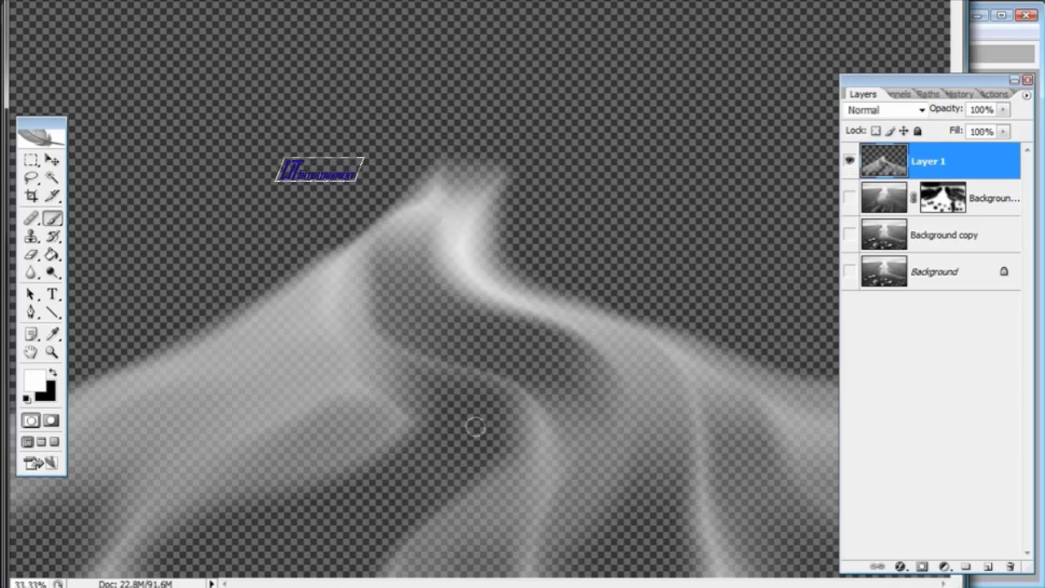
# Compare the masked background copy with and without Layer 1's mist, and show all the layers again.
pyautogui.click(849, 161)
pyautogui.click(849, 197)
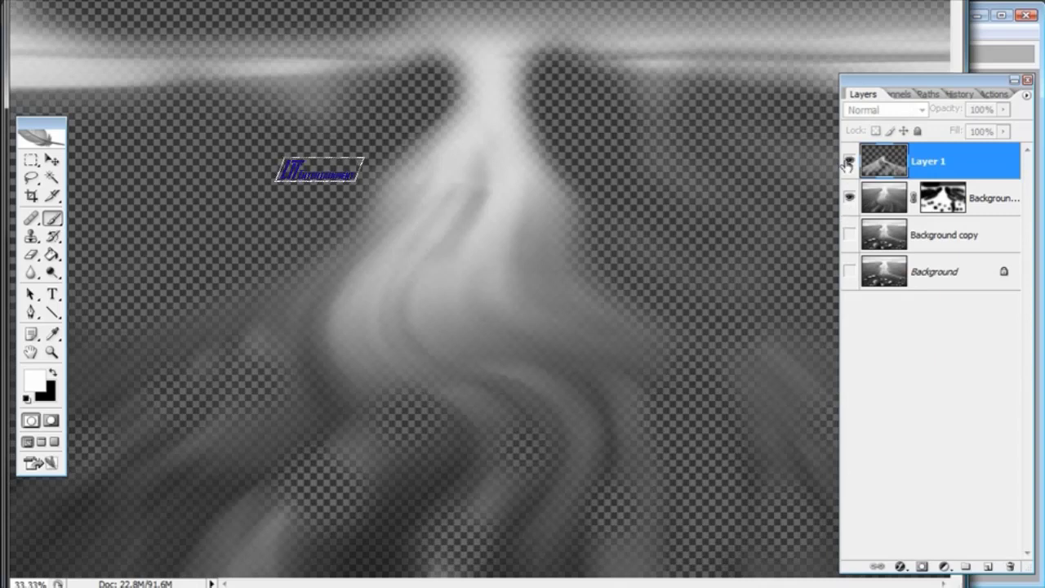
pyautogui.click(849, 162)
pyautogui.click(849, 162)
pyautogui.click(849, 161)
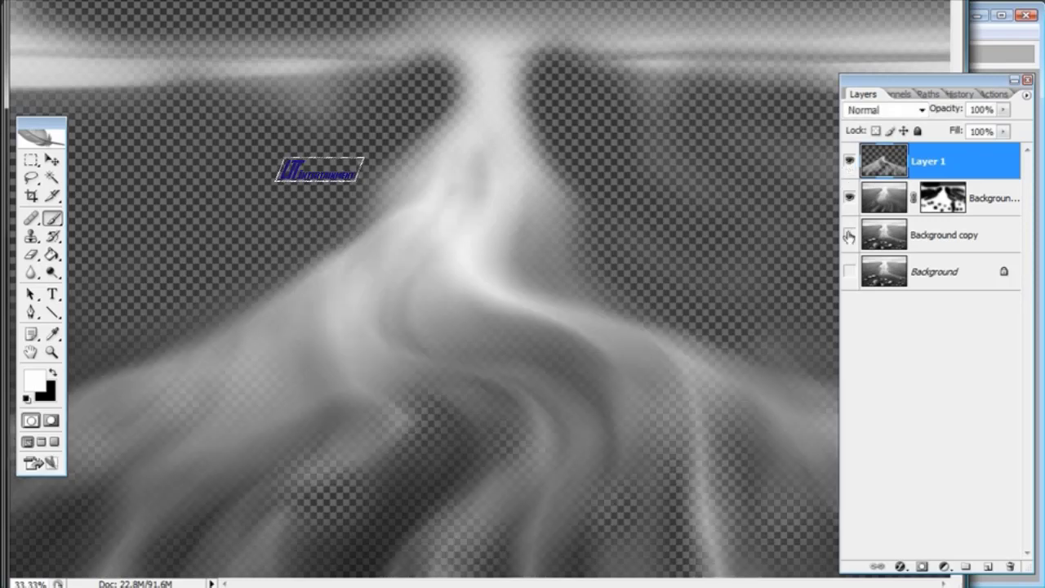
pyautogui.click(849, 235)
pyautogui.click(850, 272)
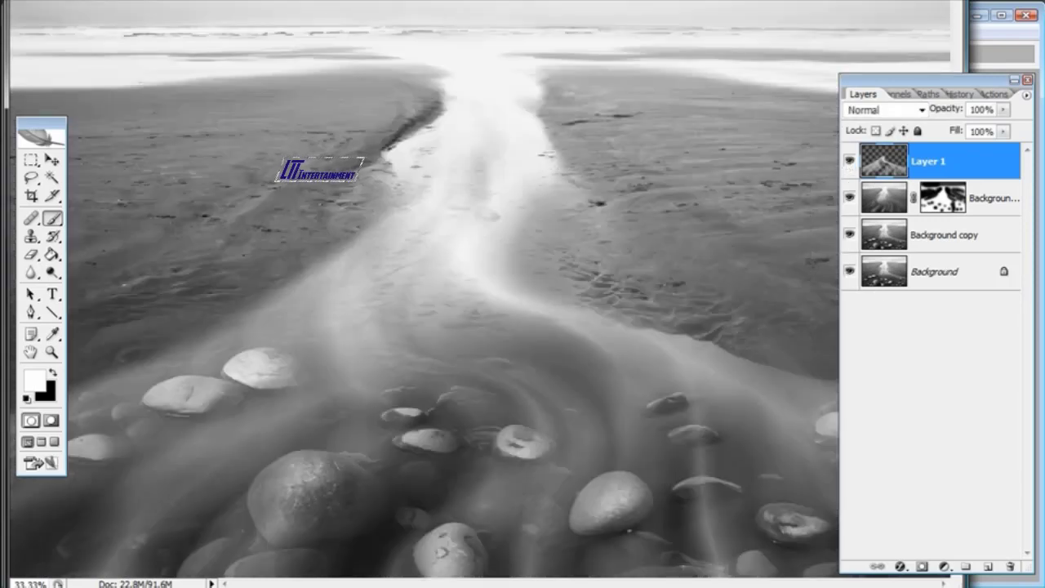
# Compare the original Background photo alone with the full composite by hiding and restoring the three layers above it.
pyautogui.moveTo(848, 166); pyautogui.dragTo(849, 235)
pyautogui.click(849, 235)
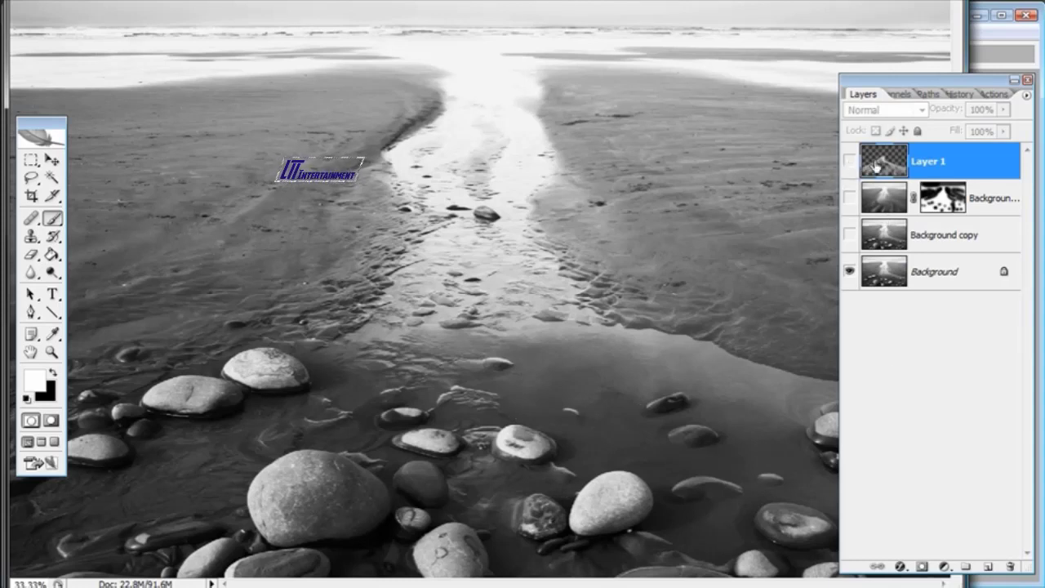
pyautogui.click(849, 237)
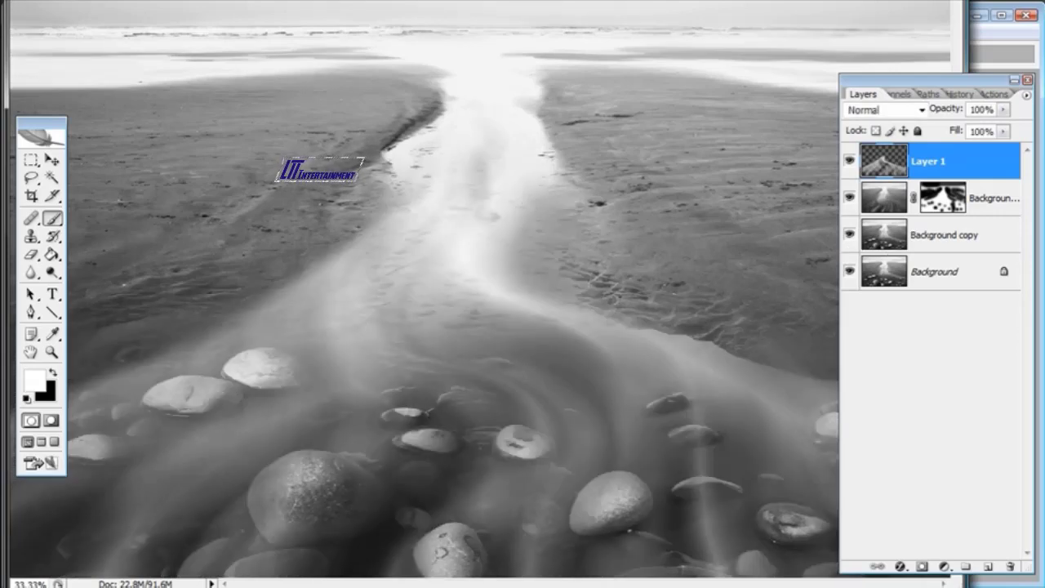
# Move the beachmist_final.psd window until its lower edge is within the screen.
pyautogui.moveTo(563, 0); pyautogui.dragTo(563, 4)
pyautogui.doubleClick(563, 7)
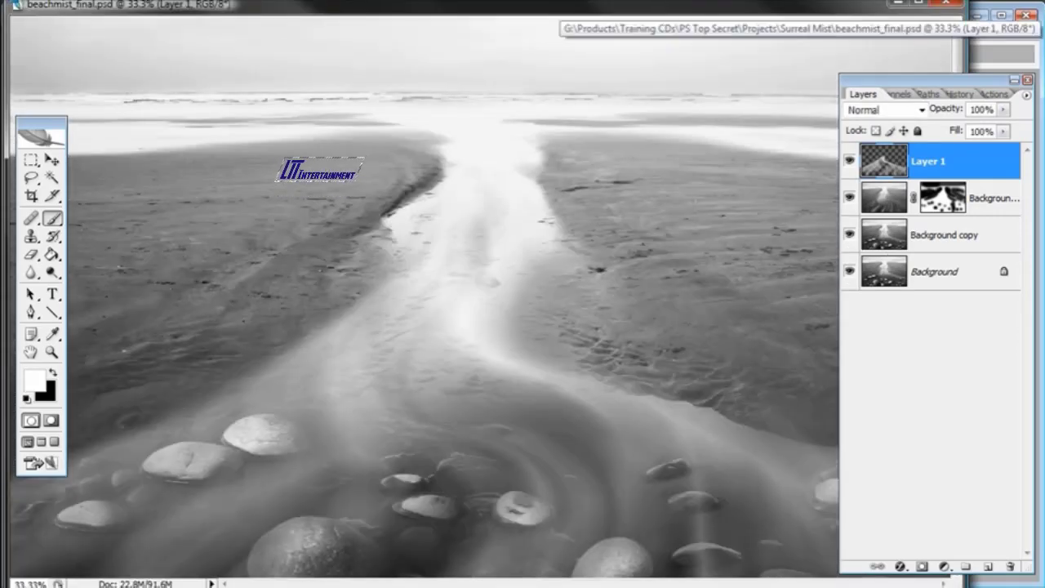
pyautogui.doubleClick(563, 7)
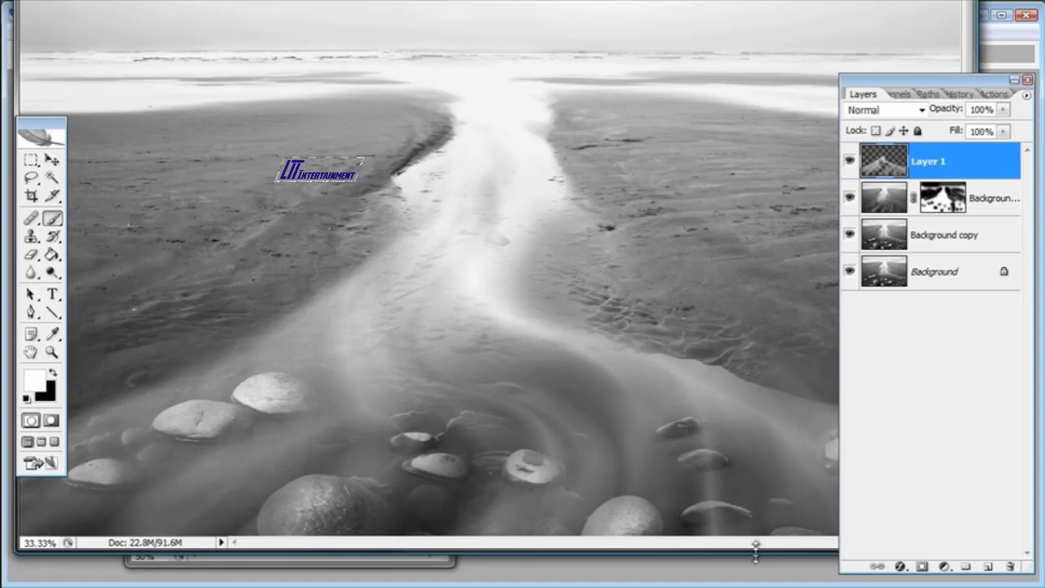